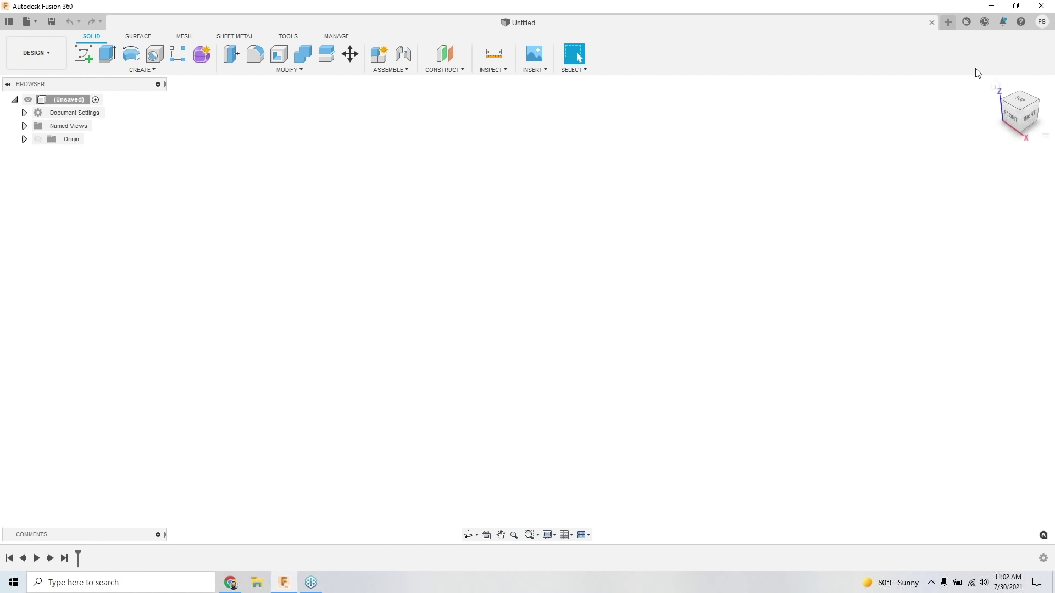
Step: Open the preferences and review the general choices for default orbit type and default modeling orientation
left_click(1041, 22)
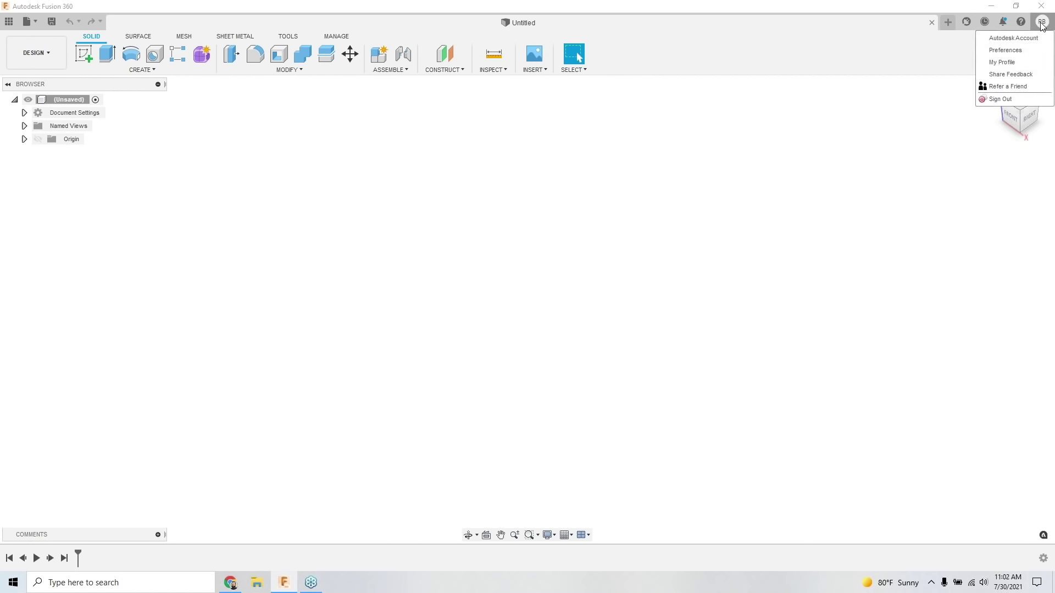
left_click(1016, 51)
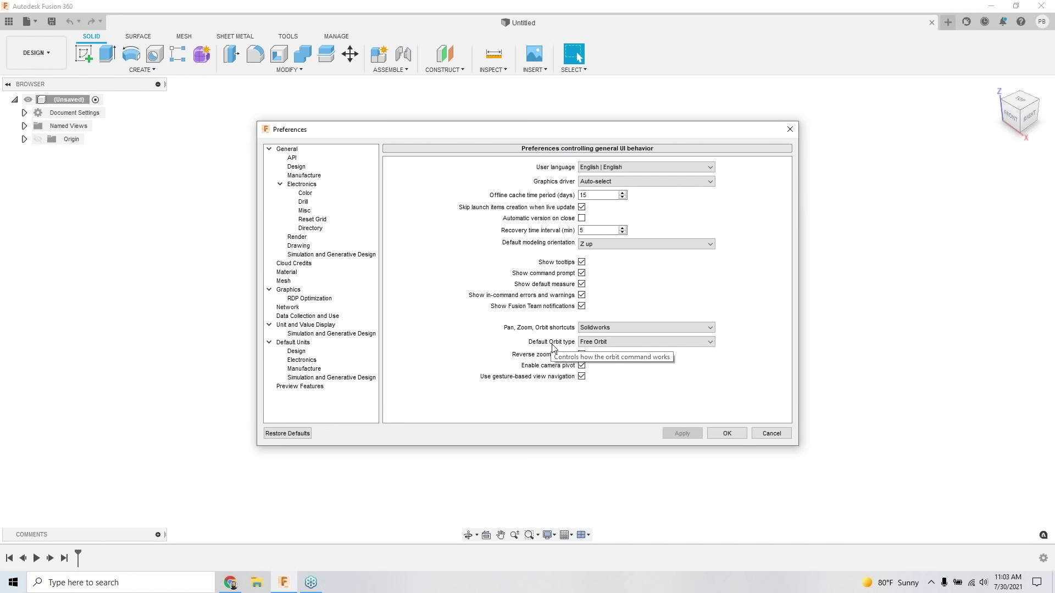
left_click(600, 342)
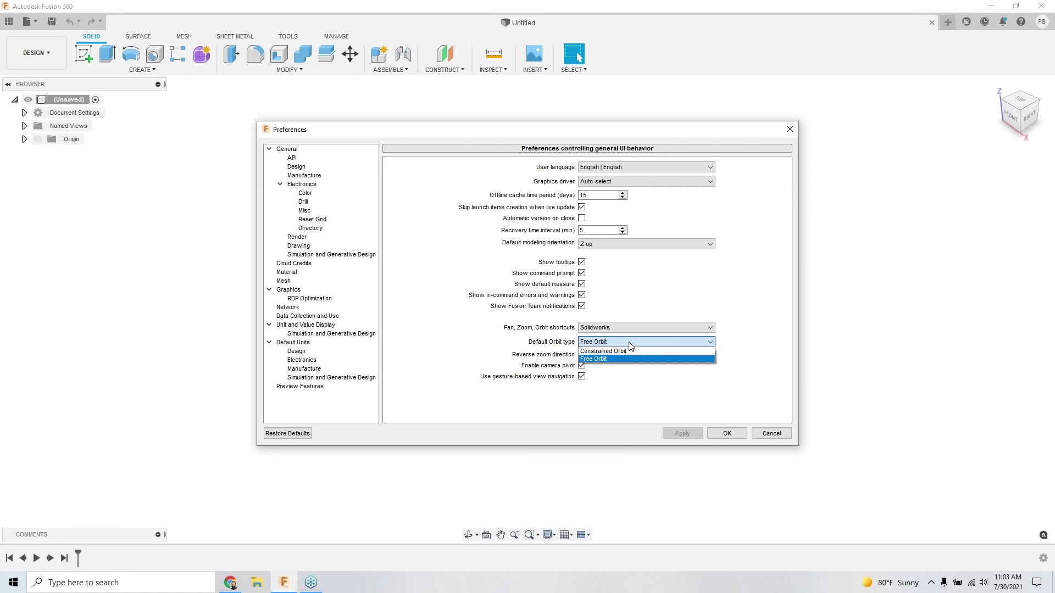
left_click(521, 341)
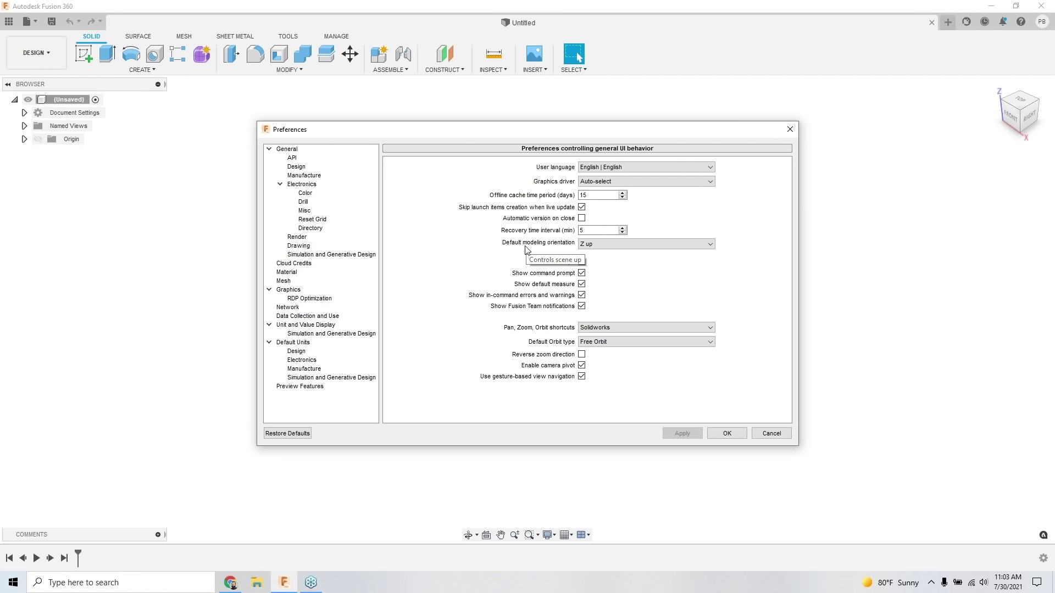
left_click(610, 248)
left_click(510, 245)
Step: Examine the Manufacture preferences, including cloud libraries, browser display properties and the default workspace tab choices
left_click(300, 177)
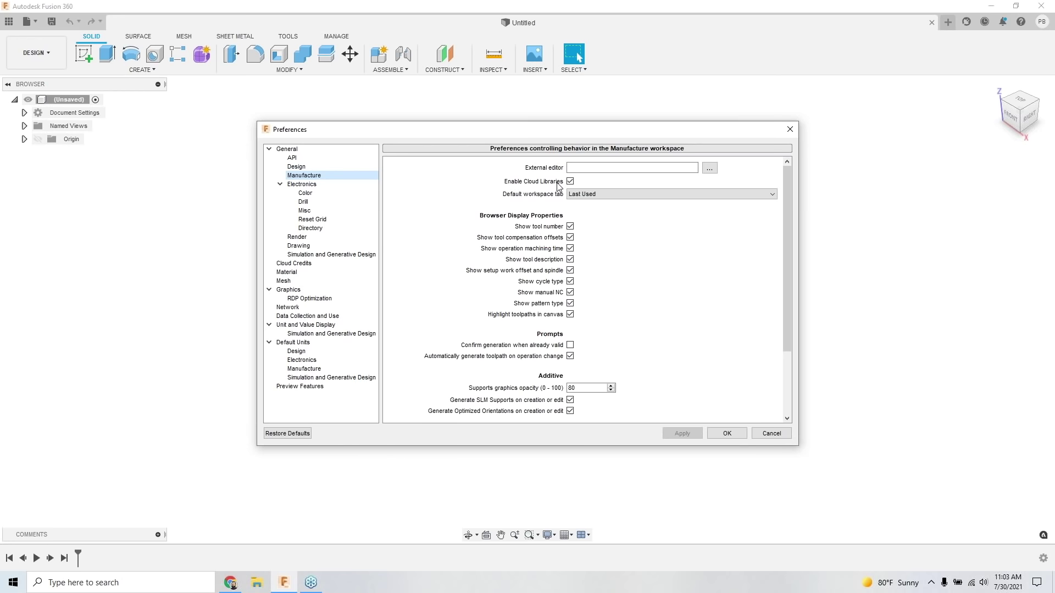
mouse_move(559, 186)
mouse_move(527, 232)
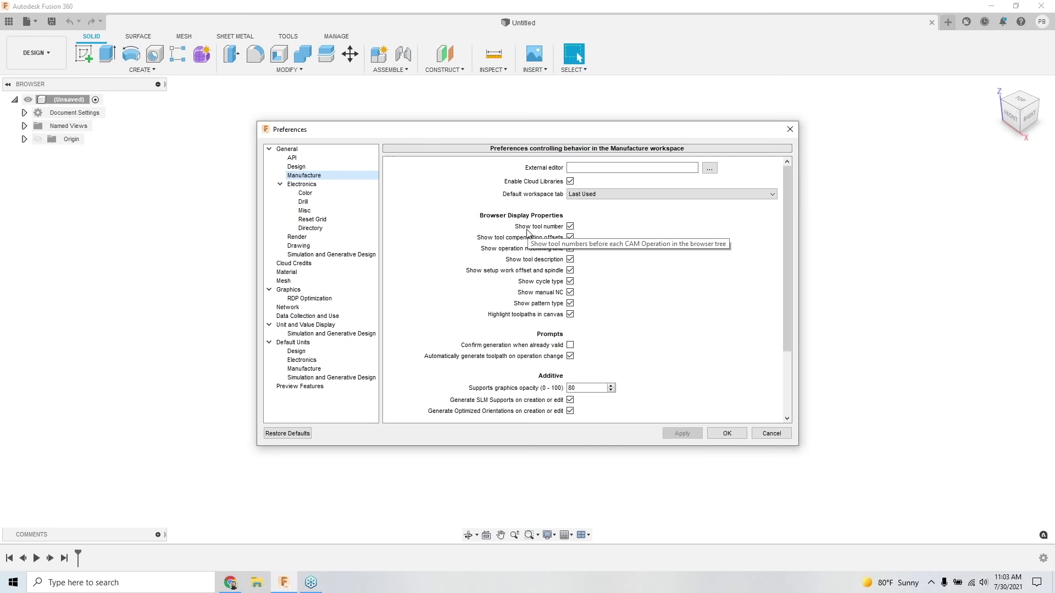
mouse_move(528, 253)
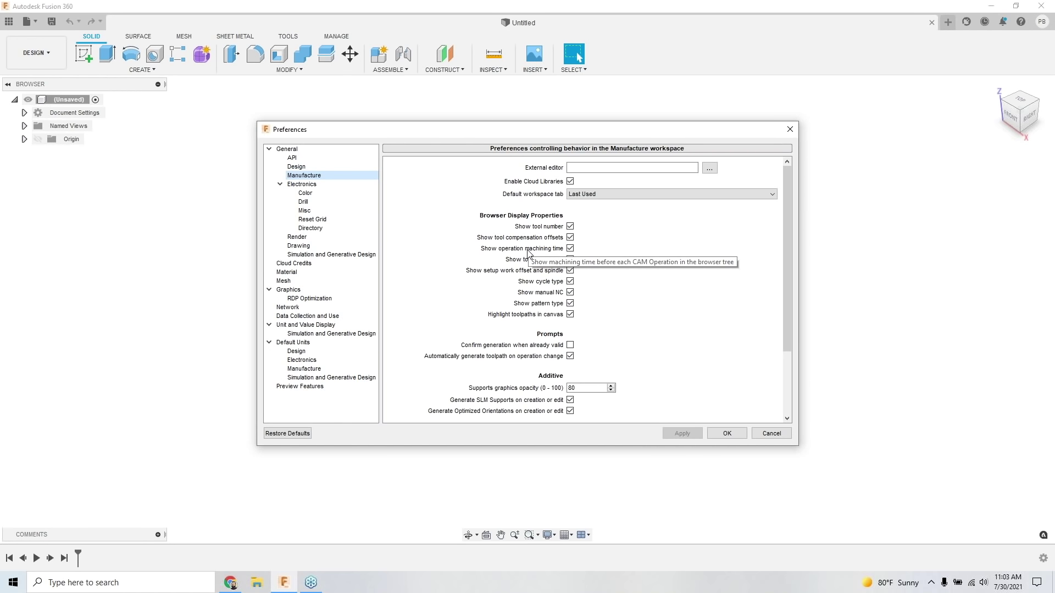
mouse_move(619, 259)
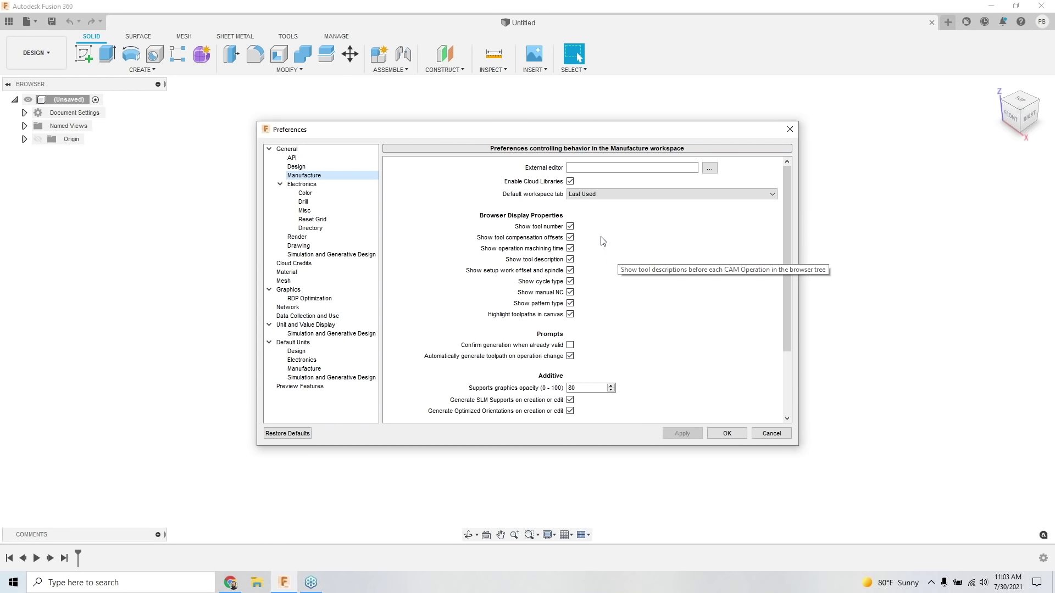
mouse_move(596, 307)
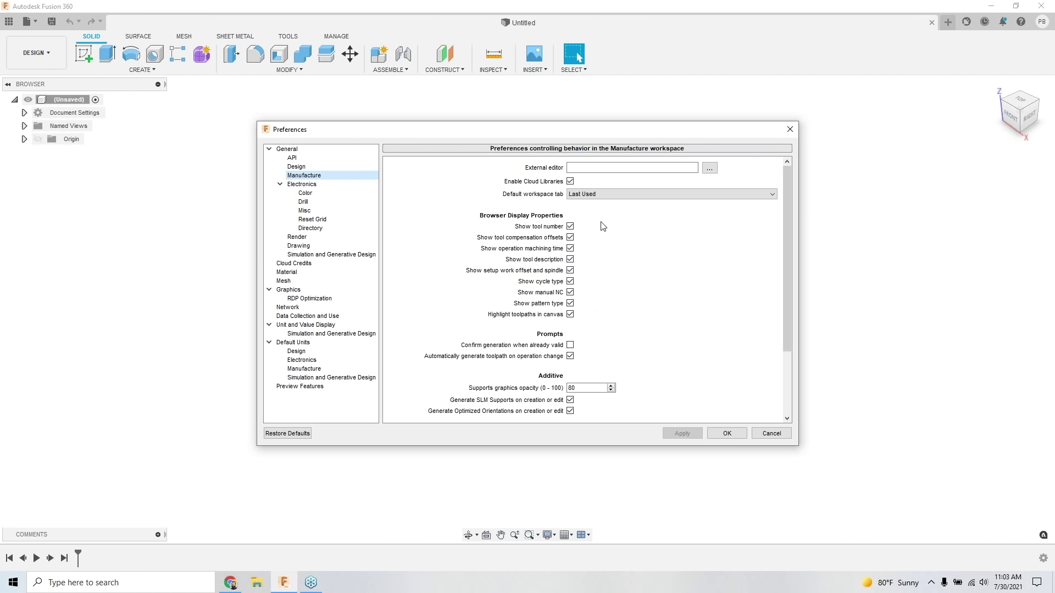
mouse_move(606, 201)
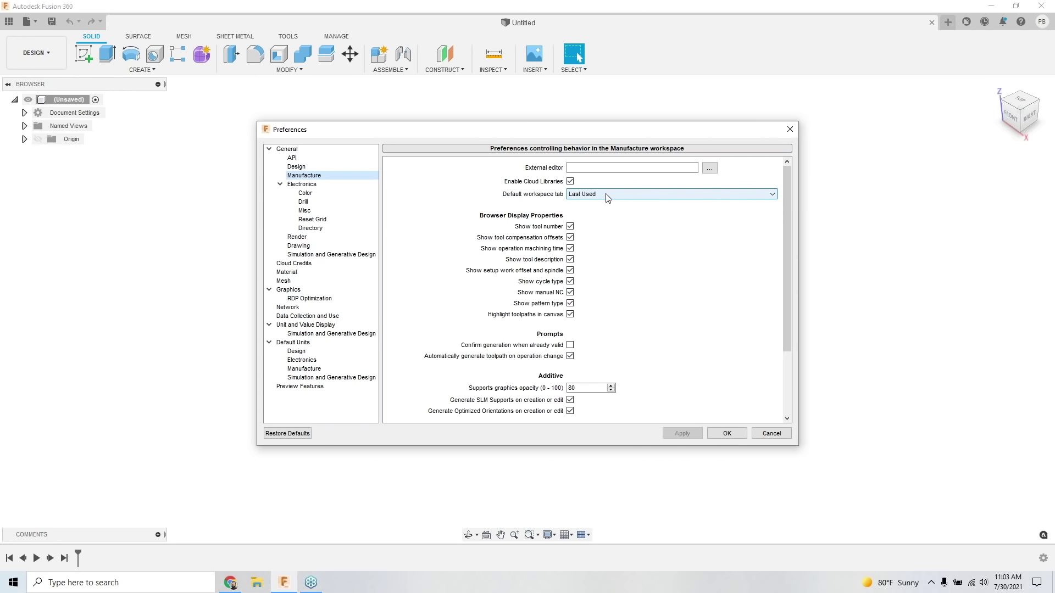
left_click(606, 195)
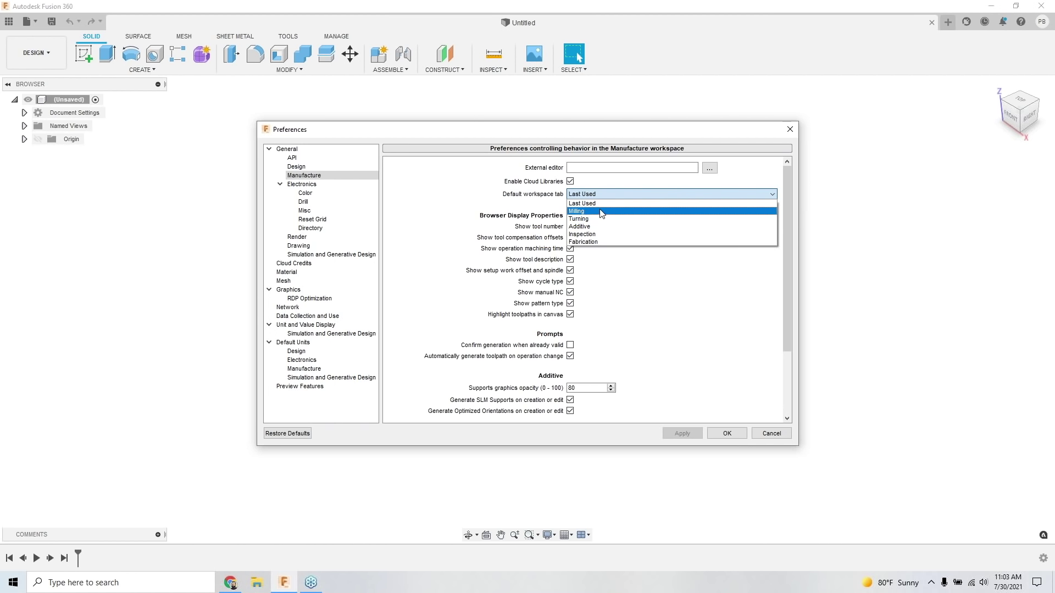
left_click(493, 205)
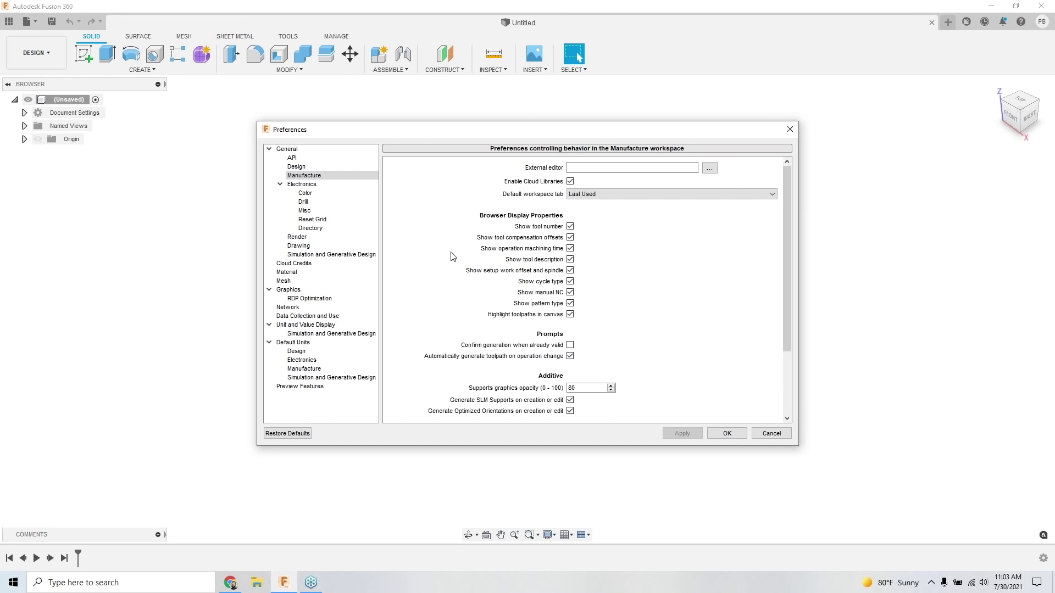
Step: Review the default Manufacture units and the Manufacture preview features, and close the preferences without saving
left_click(310, 371)
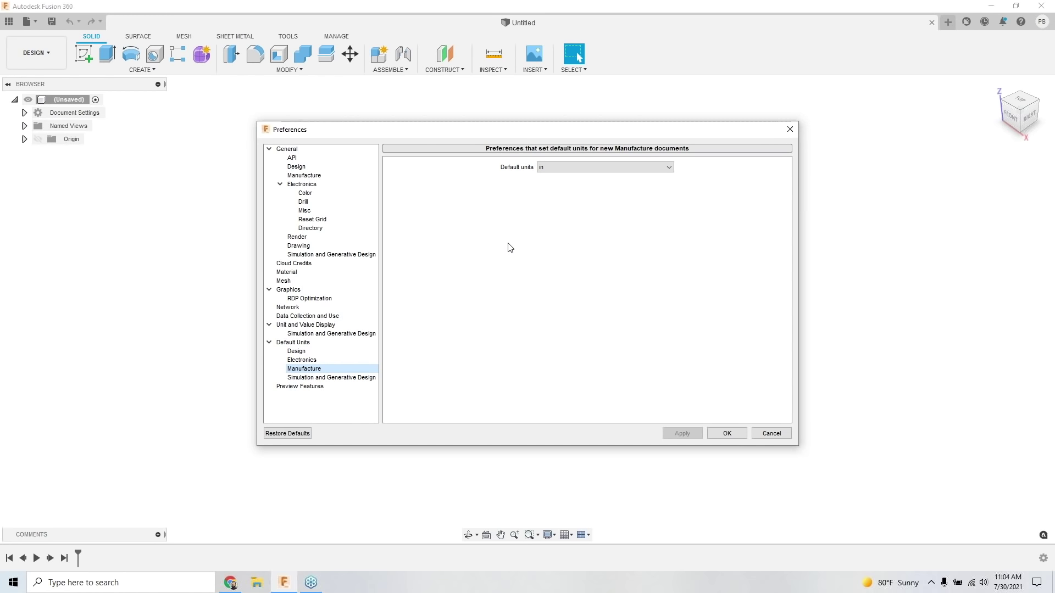
left_click(336, 388)
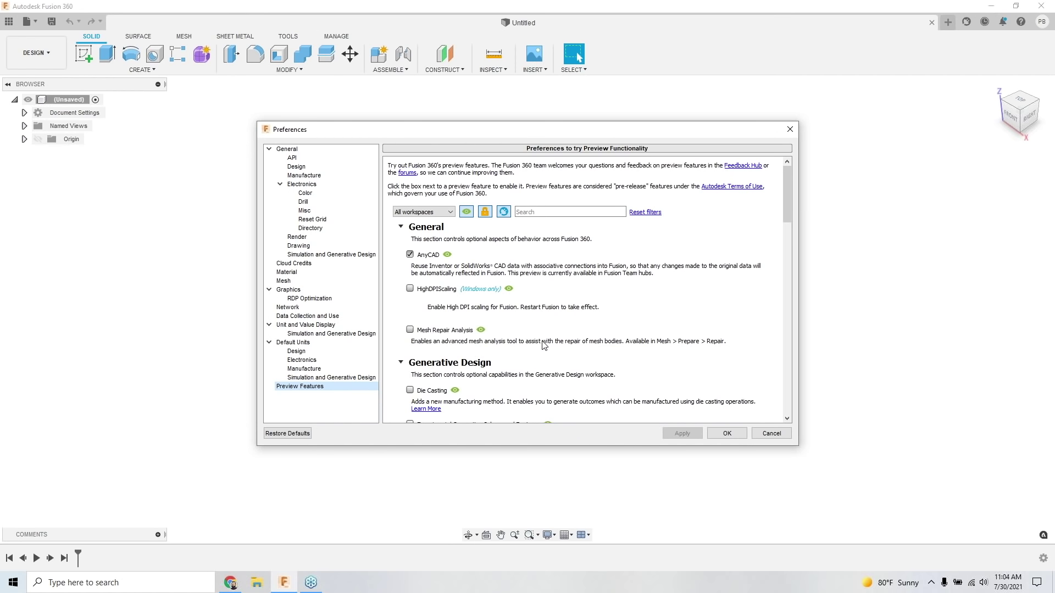
scroll(543, 346, "down", 3)
scroll(543, 345, "down", 2)
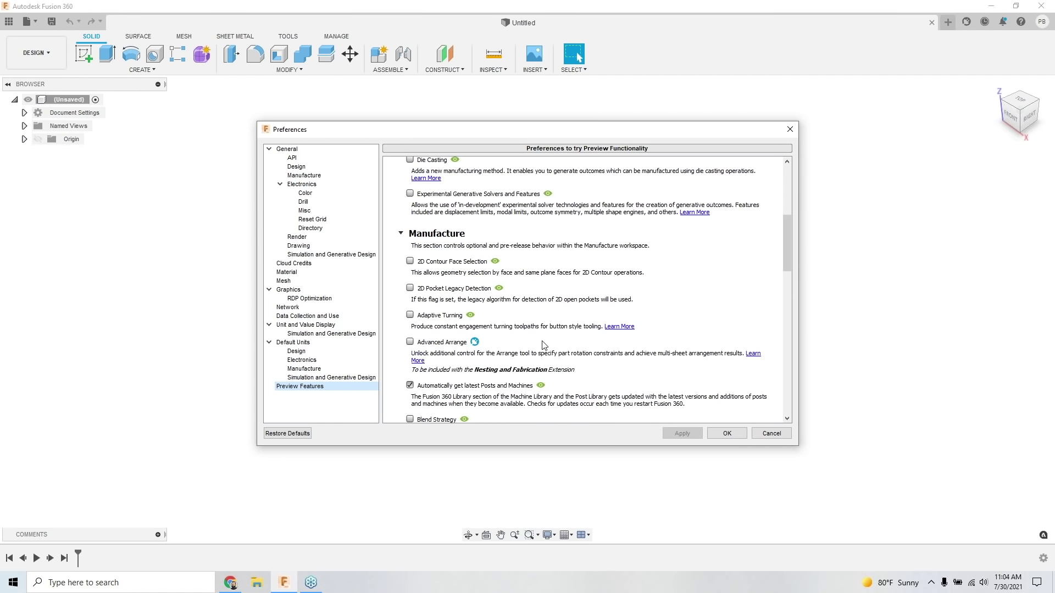
scroll(544, 345, "down", 1)
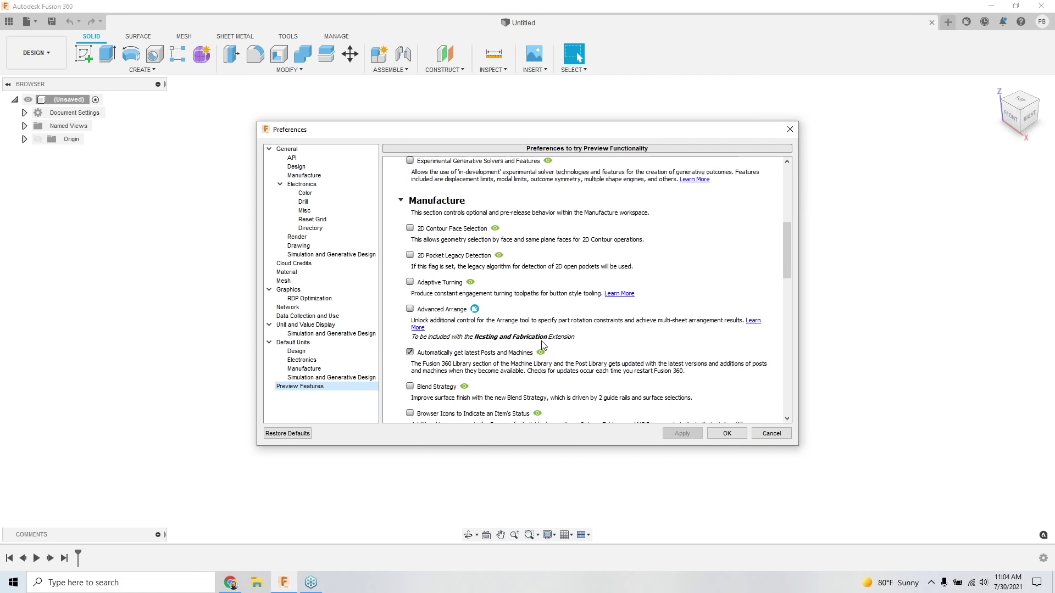
scroll(543, 345, "down", 1)
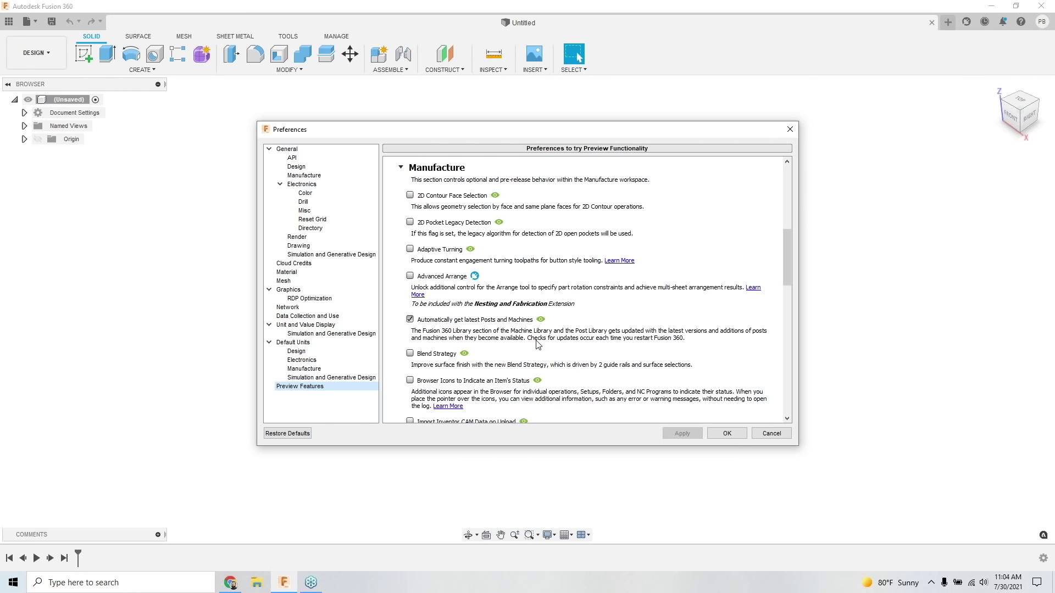
scroll(538, 345, "down", 1)
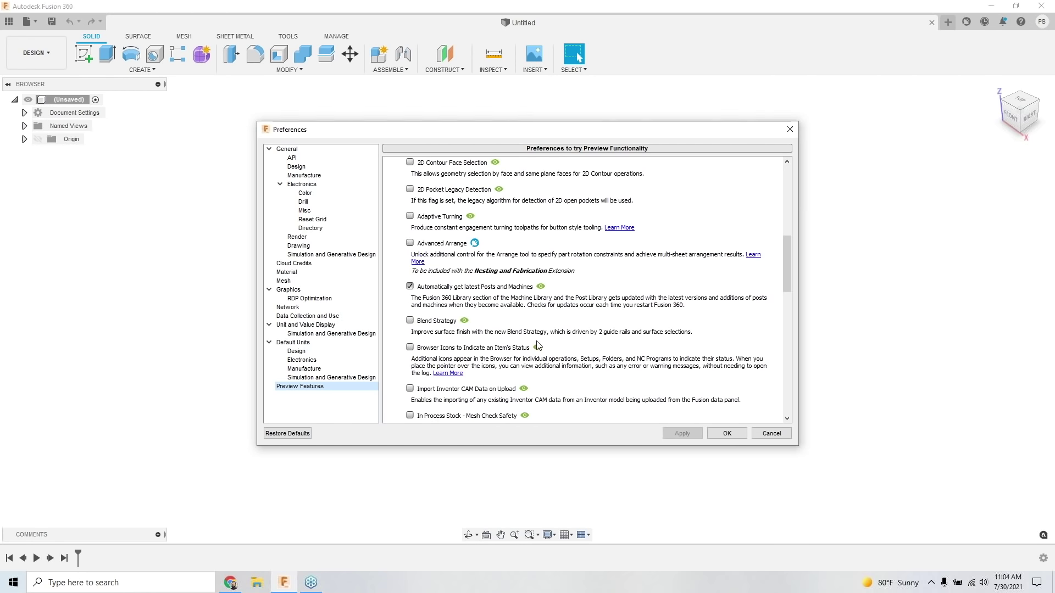
scroll(538, 345, "down", 2)
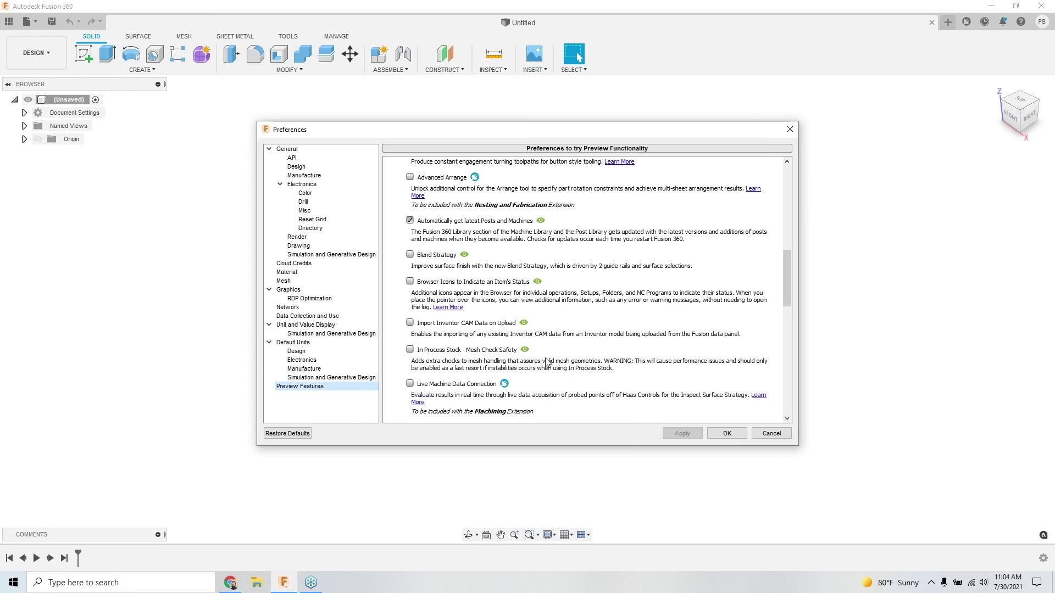
scroll(556, 361, "down", 1)
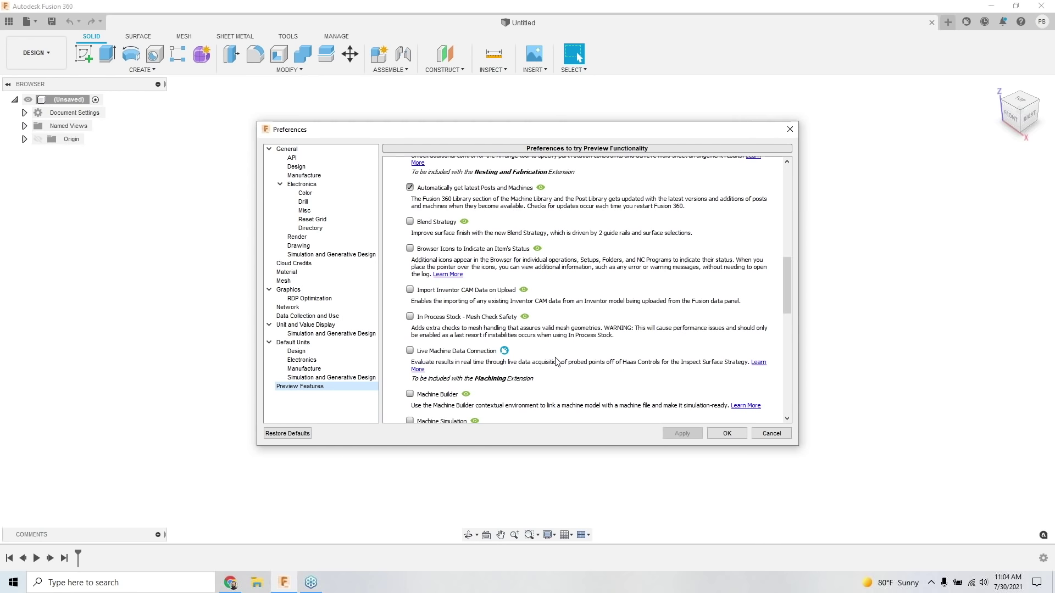
scroll(494, 362, "down", 2)
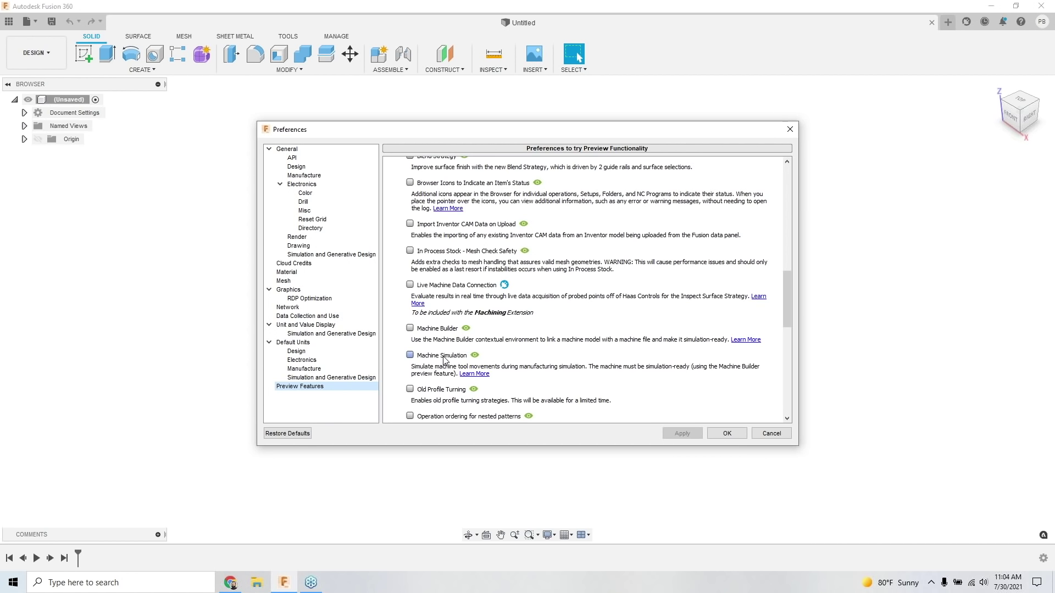
left_click(771, 433)
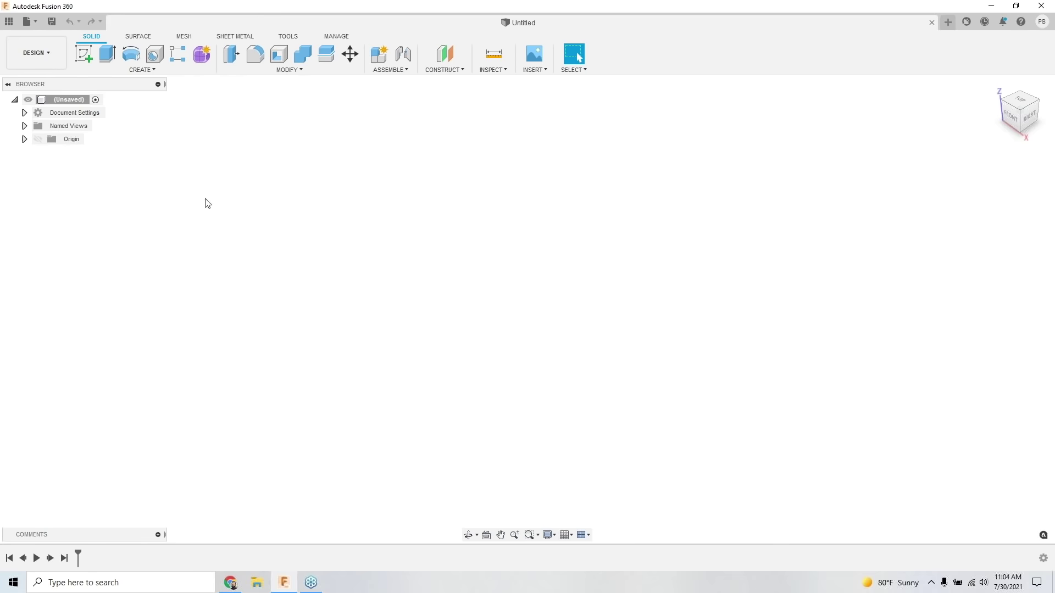
Step: Open the Clutch cover design from the 3x Milling folder of the Demo sets and hide the project data
left_click(9, 21)
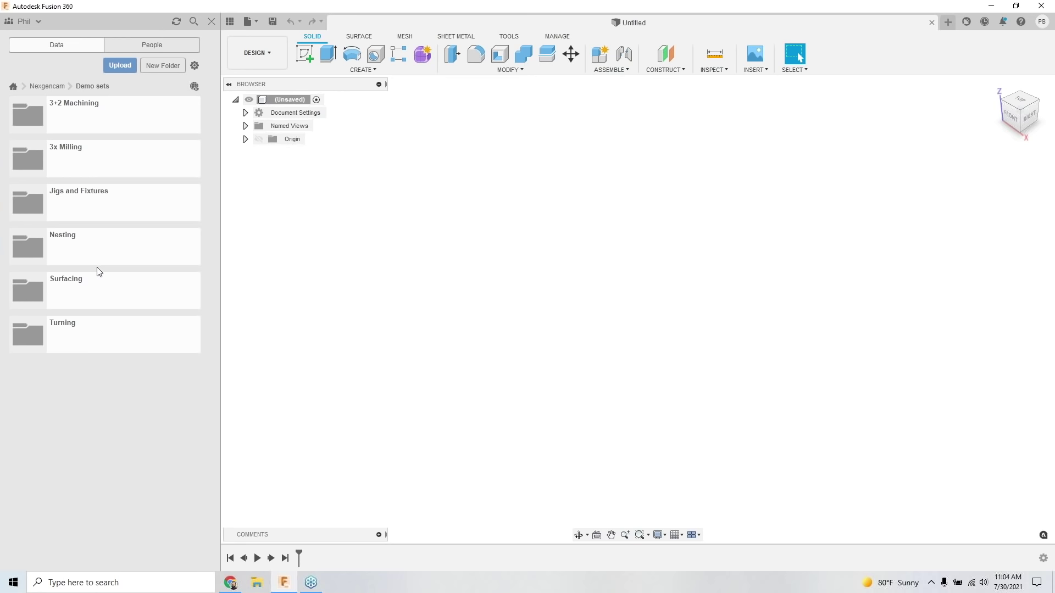
left_click(78, 160)
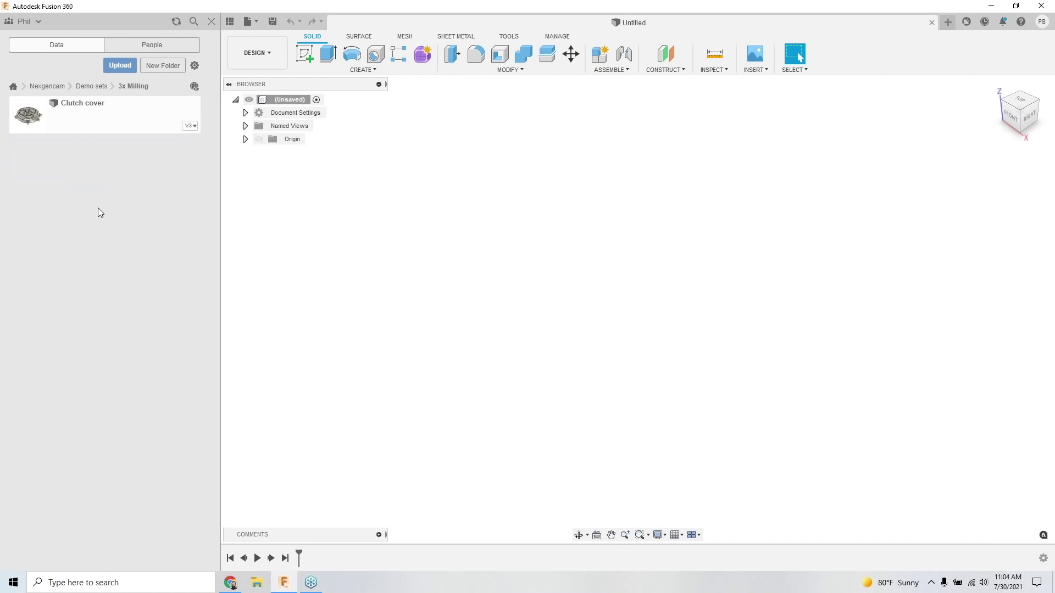
double_click(67, 118)
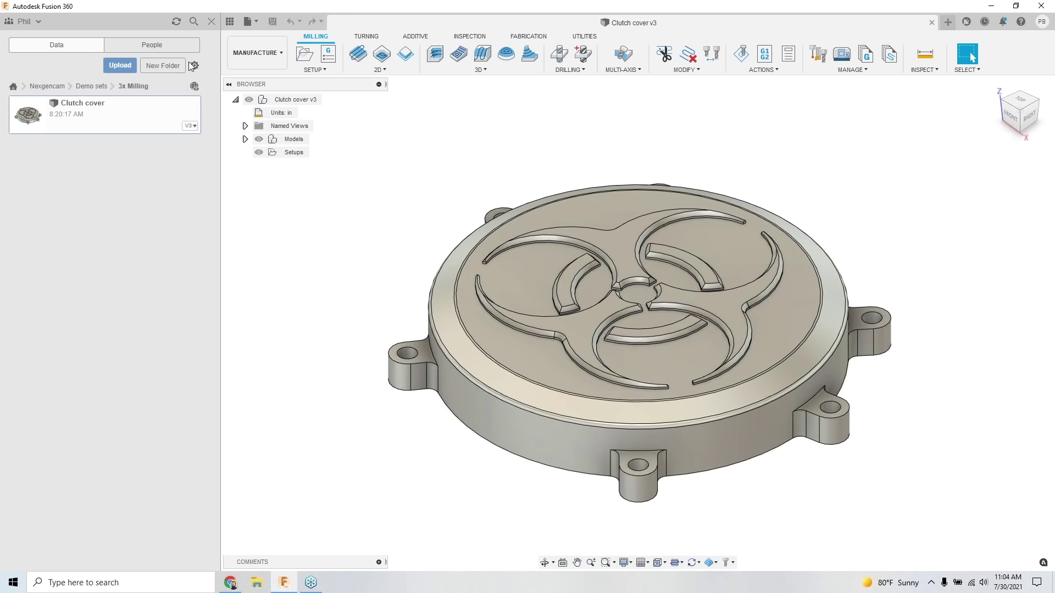
left_click(211, 22)
Step: Run an Accessibility Analysis on the clutch cover body with its top face as direction, examine the underside, and cancel
middle_click_drag(252, 181, 269, 278, "shift")
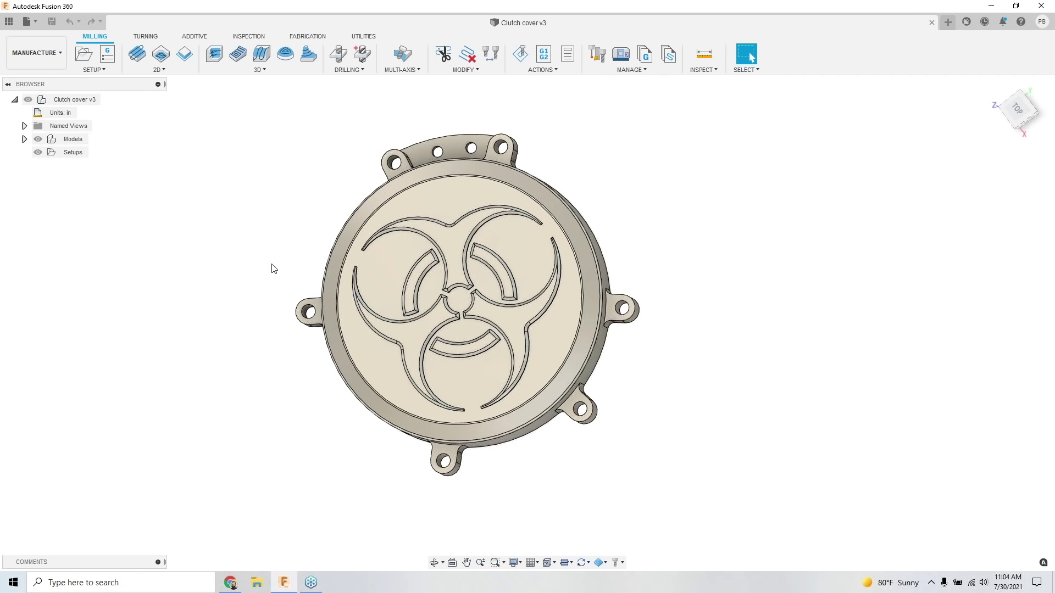
middle_click_drag(271, 259, 290, 258, "shift")
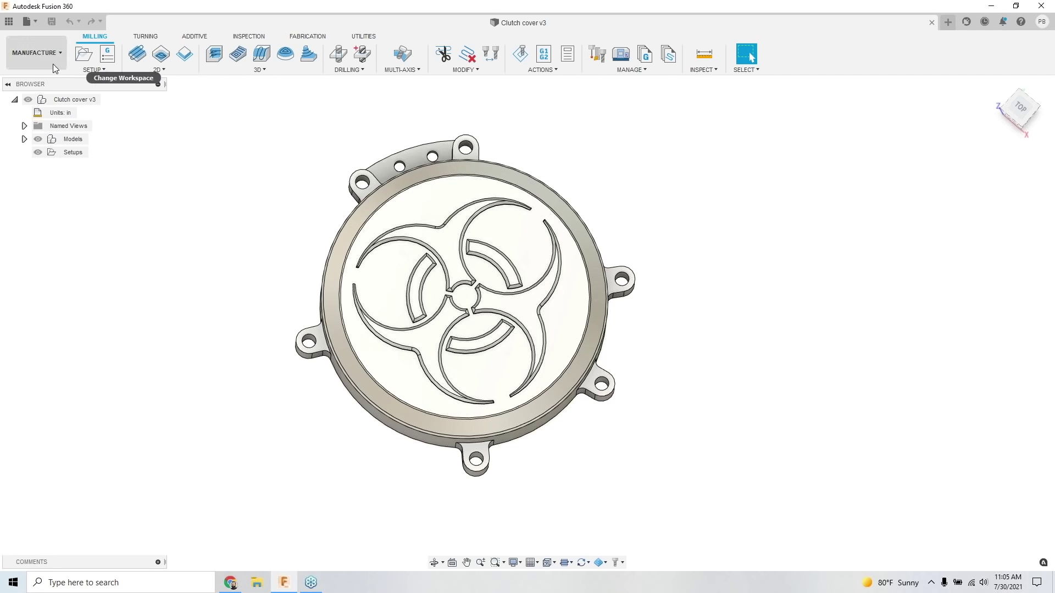
left_click(702, 70)
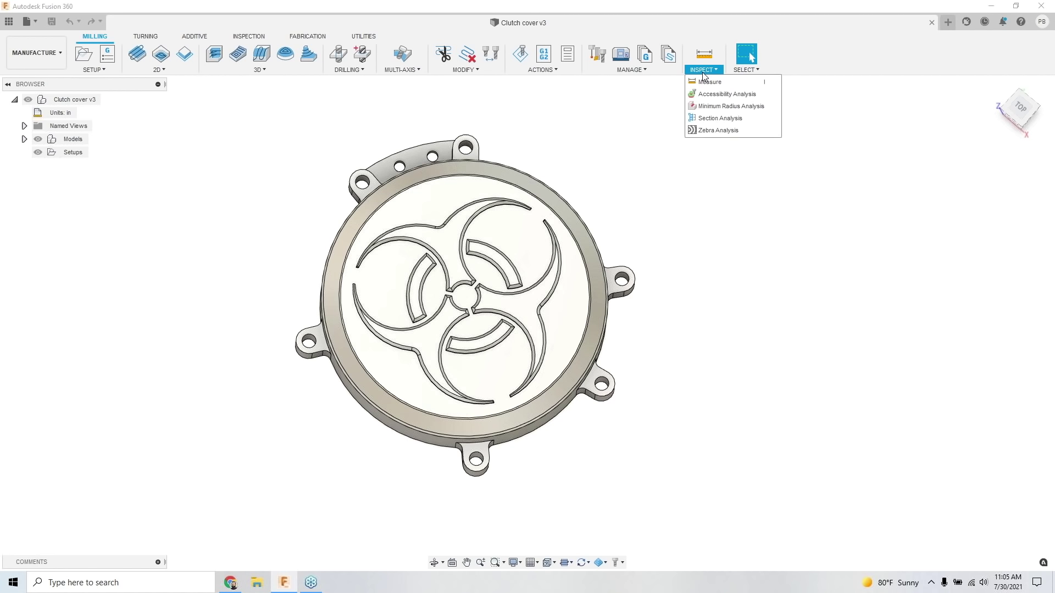
left_click(718, 97)
left_click(532, 292)
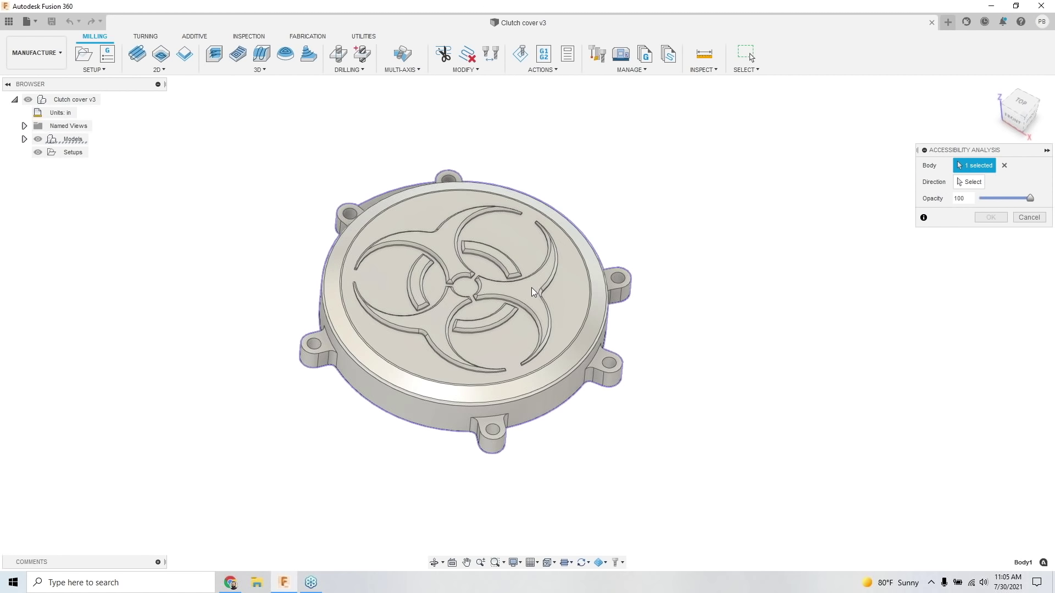
left_click(961, 182)
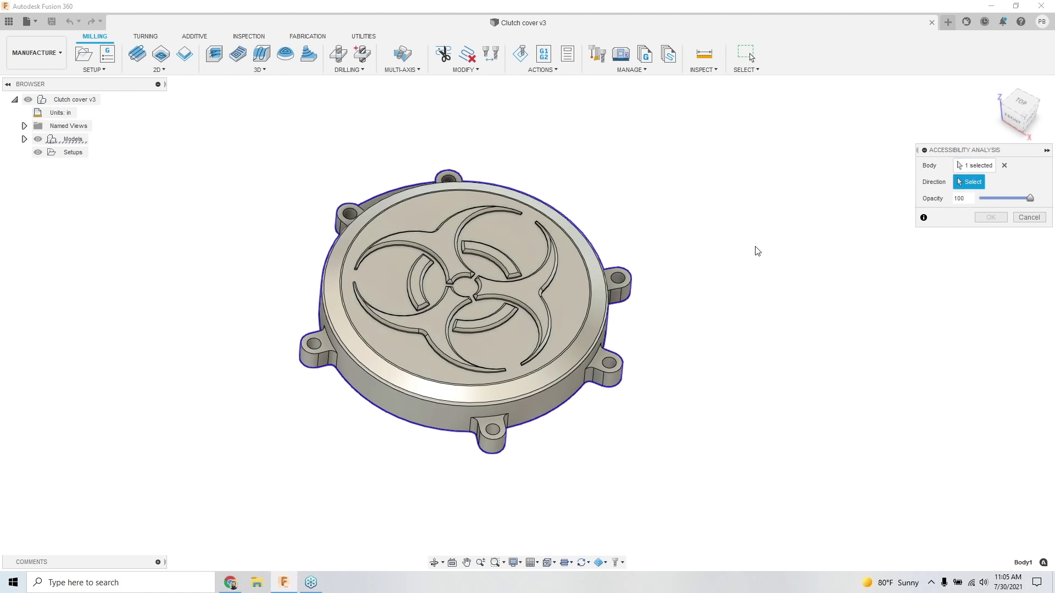
left_click(495, 289)
middle_click_drag(494, 289, 469, 270, "shift")
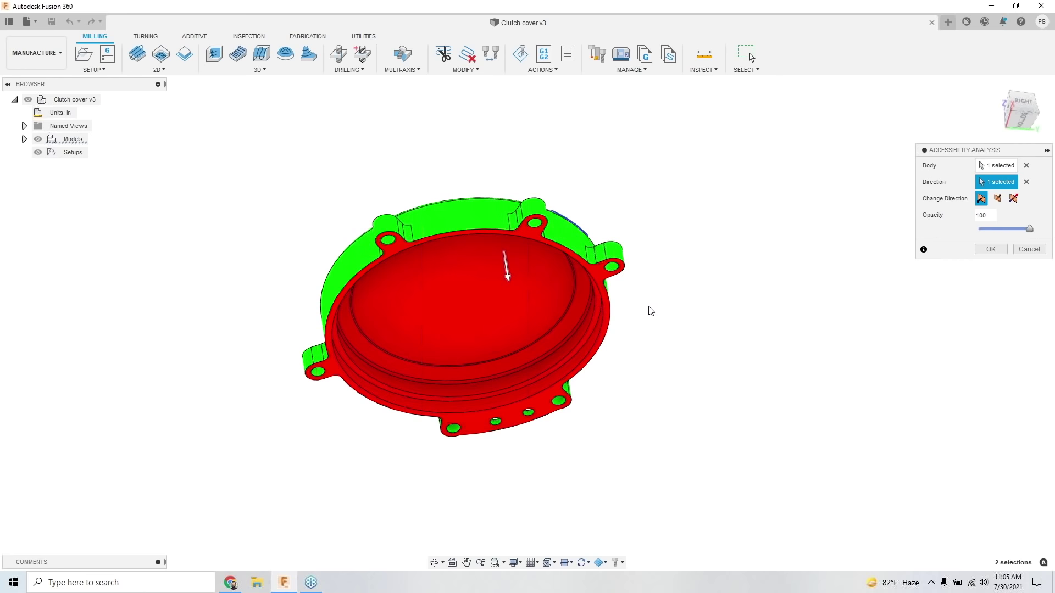
mouse_move(642, 304)
middle_mouse_down("shift")
mouse_move(638, 376)
mouse_move(625, 315)
middle_mouse_up("shift")
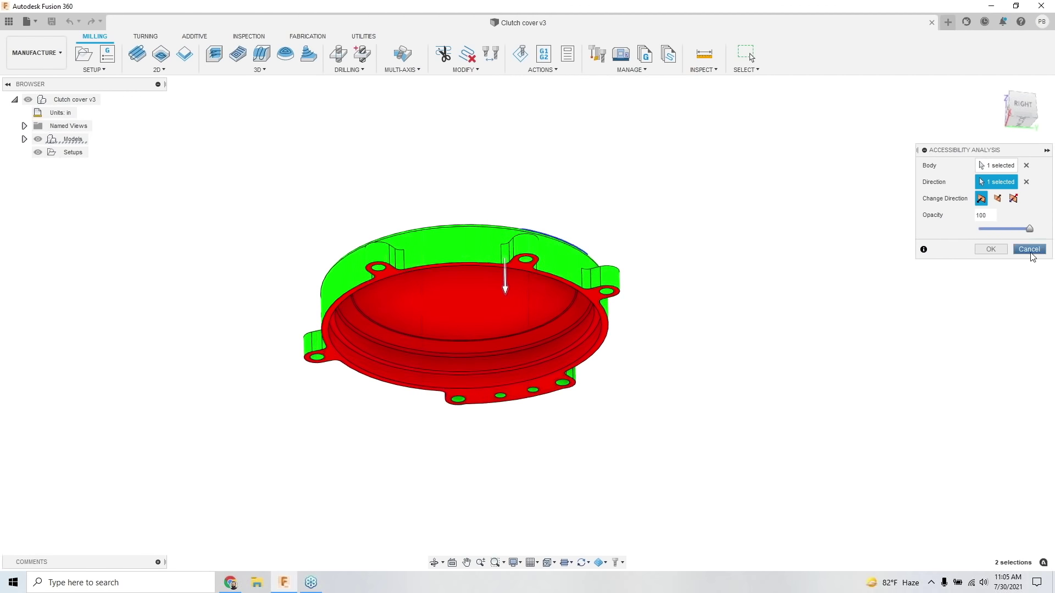
left_click(1029, 249)
middle_click_drag(771, 249, 681, 295, "shift")
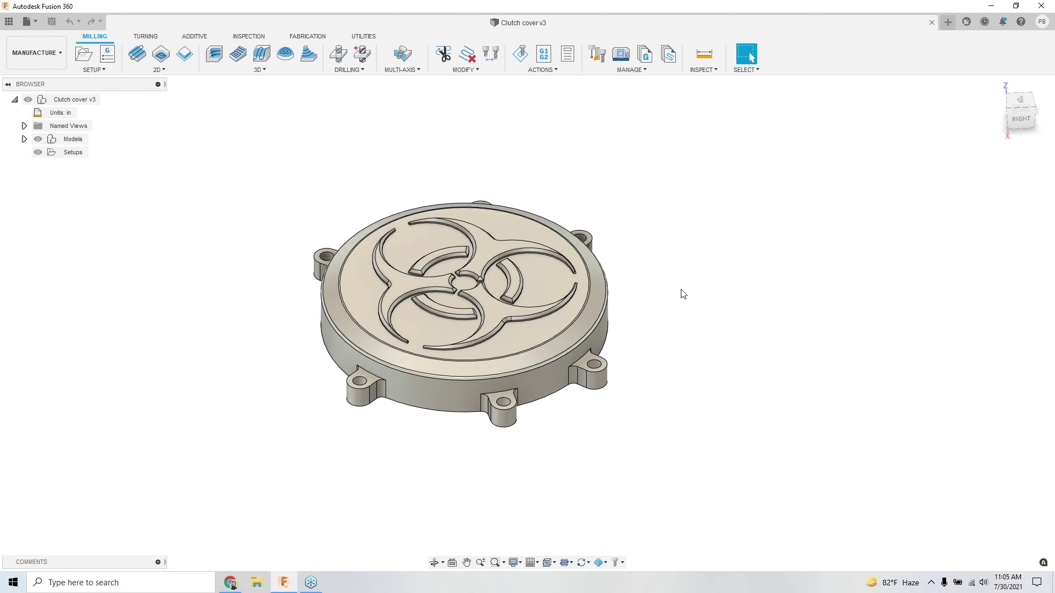
left_click(703, 70)
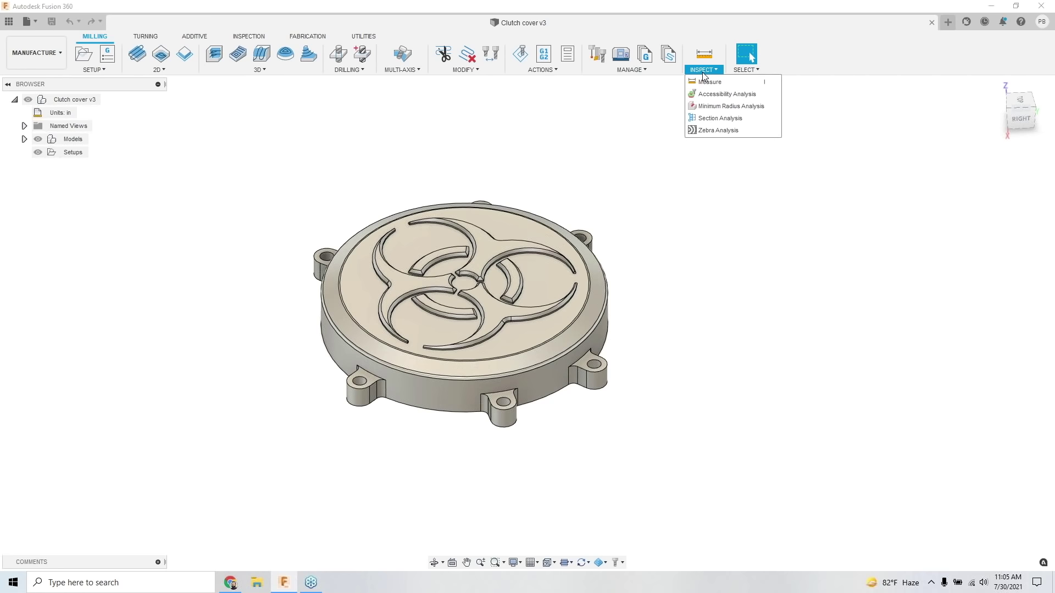
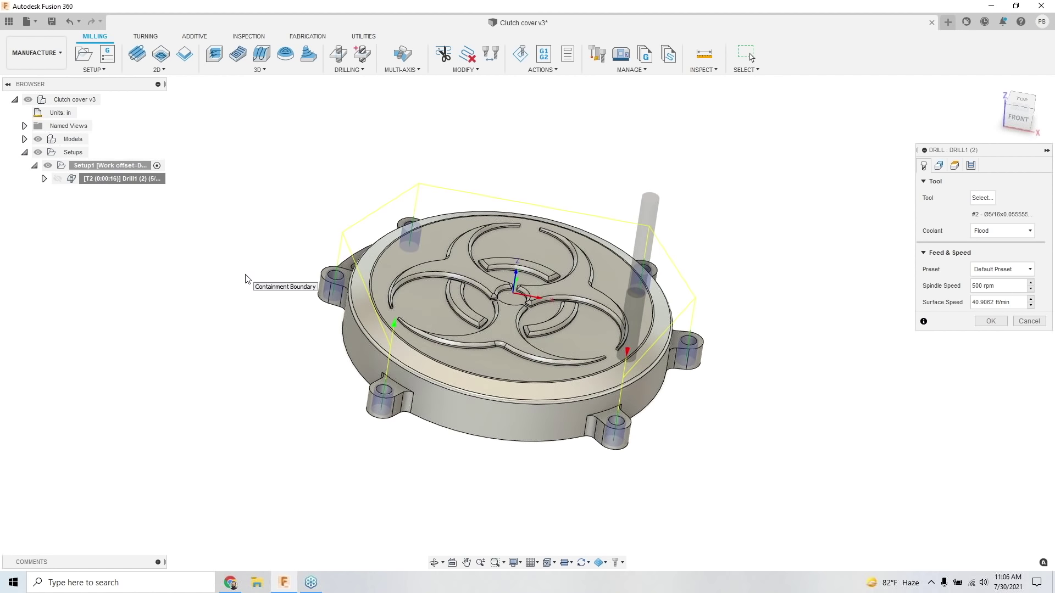
Step: Examine the Drill operation's hole mode options and the expression behind its Minimum Diameter, and close the expression without changing it
left_click(940, 165)
left_click(1012, 201)
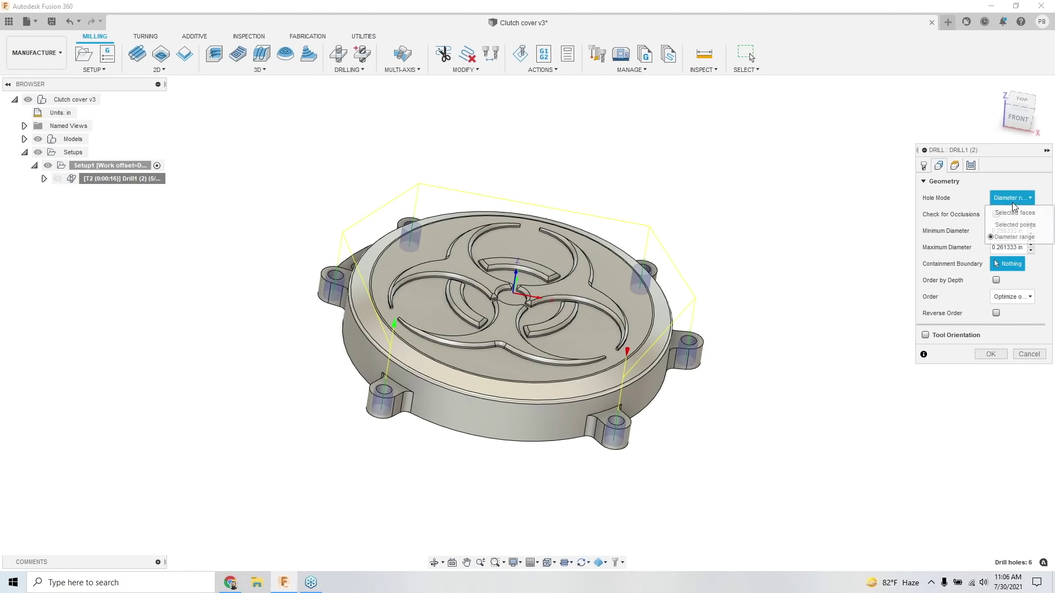
left_click(955, 204)
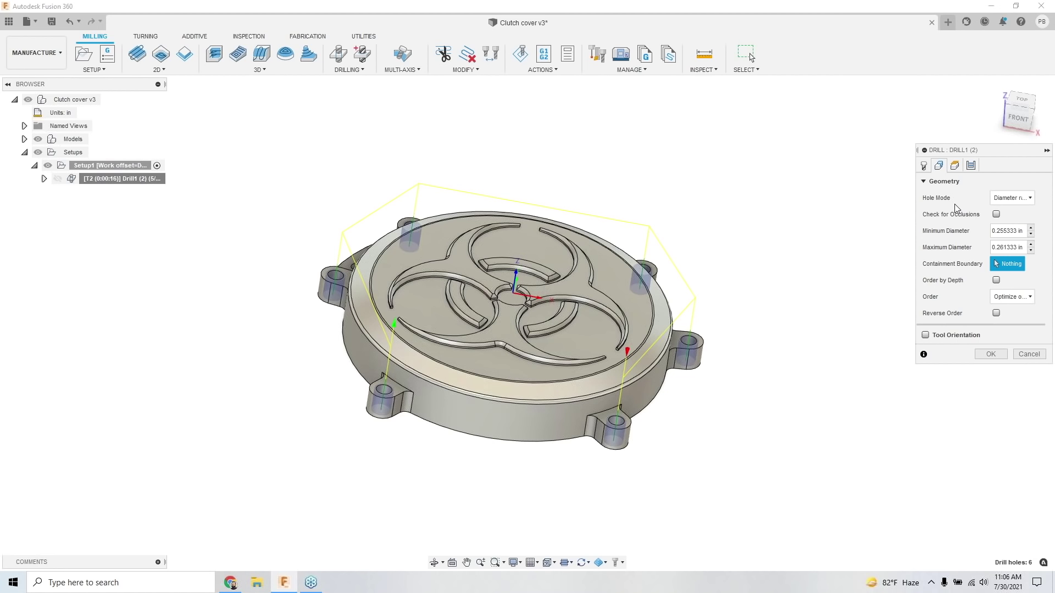
right_click(1008, 233)
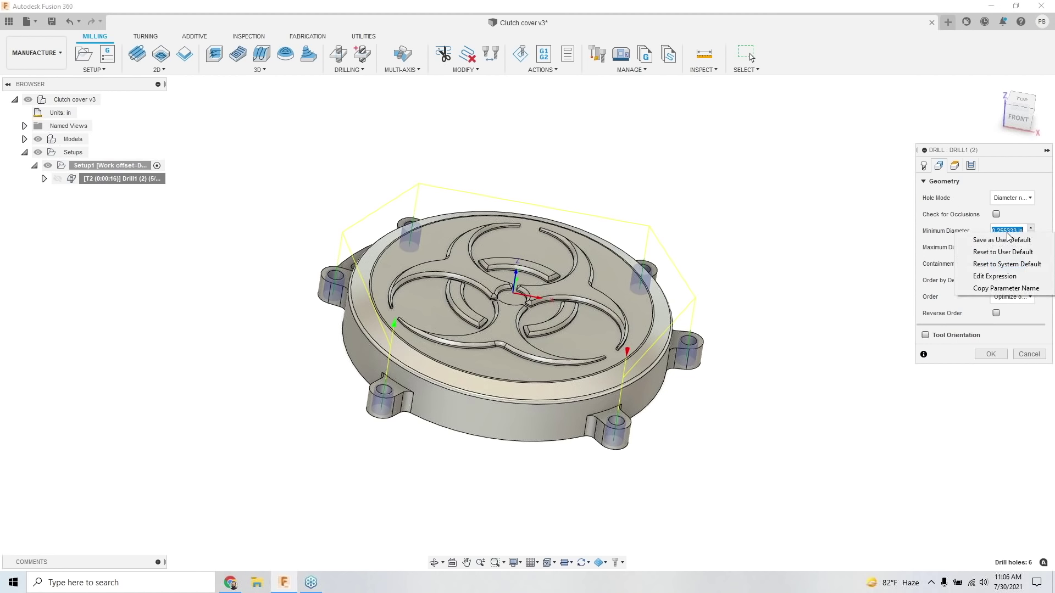
left_click(996, 277)
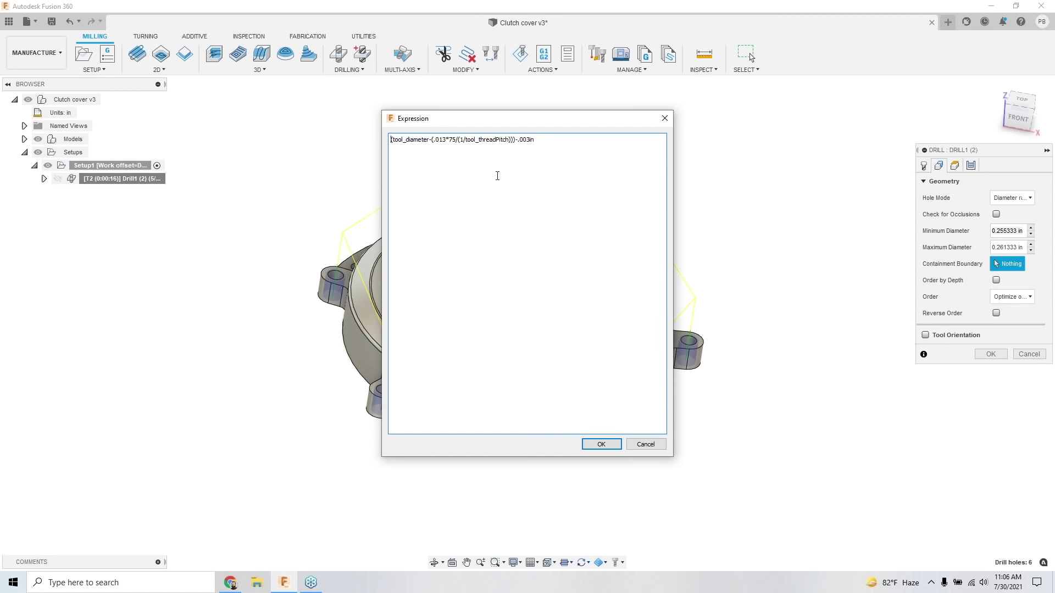
double_click(451, 141)
left_click_drag(534, 140, 520, 141)
left_click(665, 119)
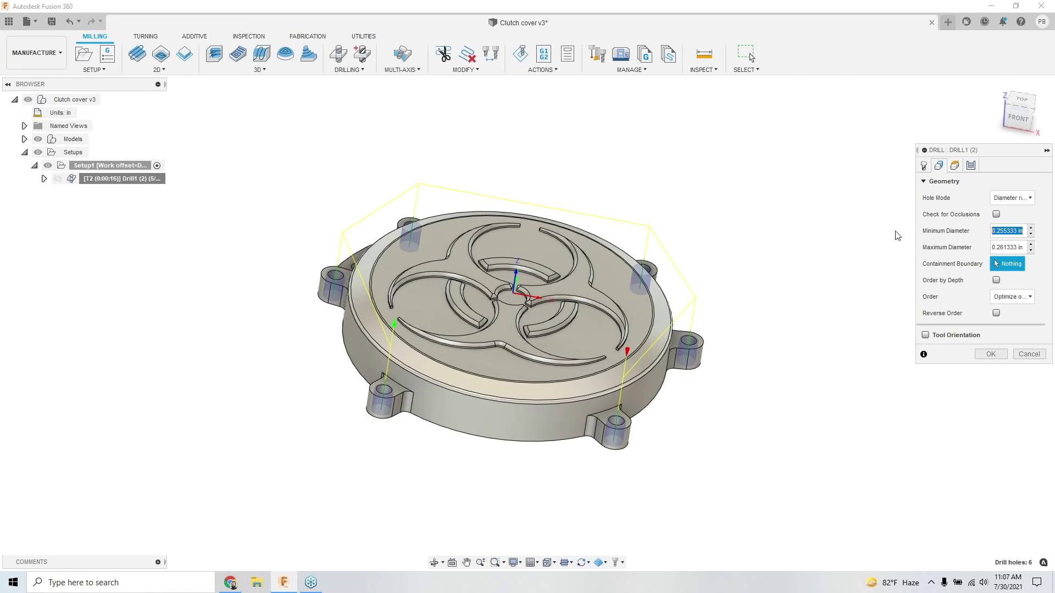
Step: Accept the Drill operation with its current tool and settings, and clear its selection
left_click(924, 166)
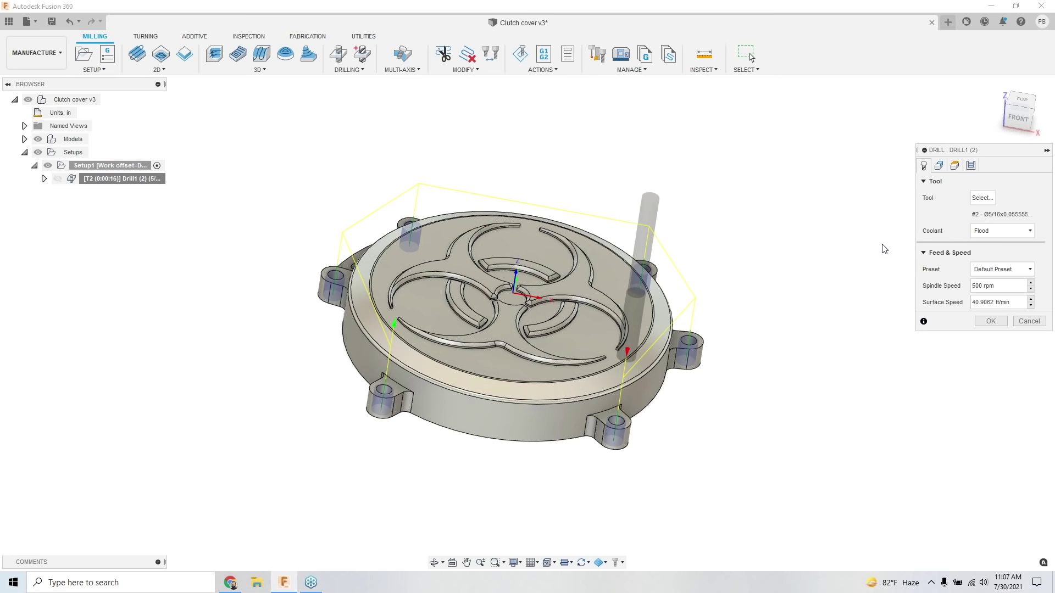
left_click(995, 323)
middle_click_drag(826, 294, 560, 335, "shift")
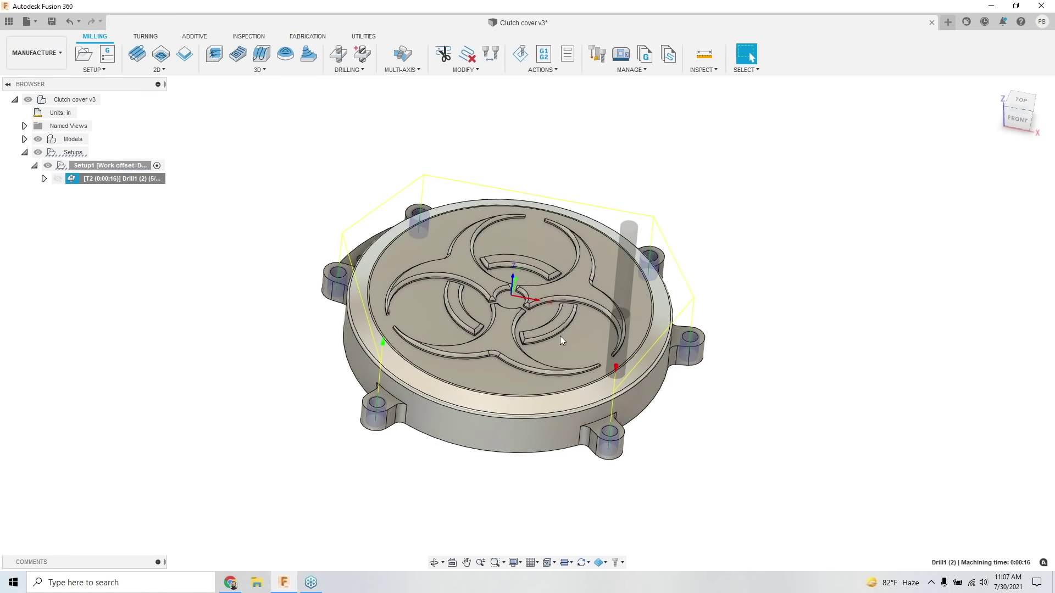
left_click(184, 330)
middle_click_drag(225, 332, 250, 337, "shift")
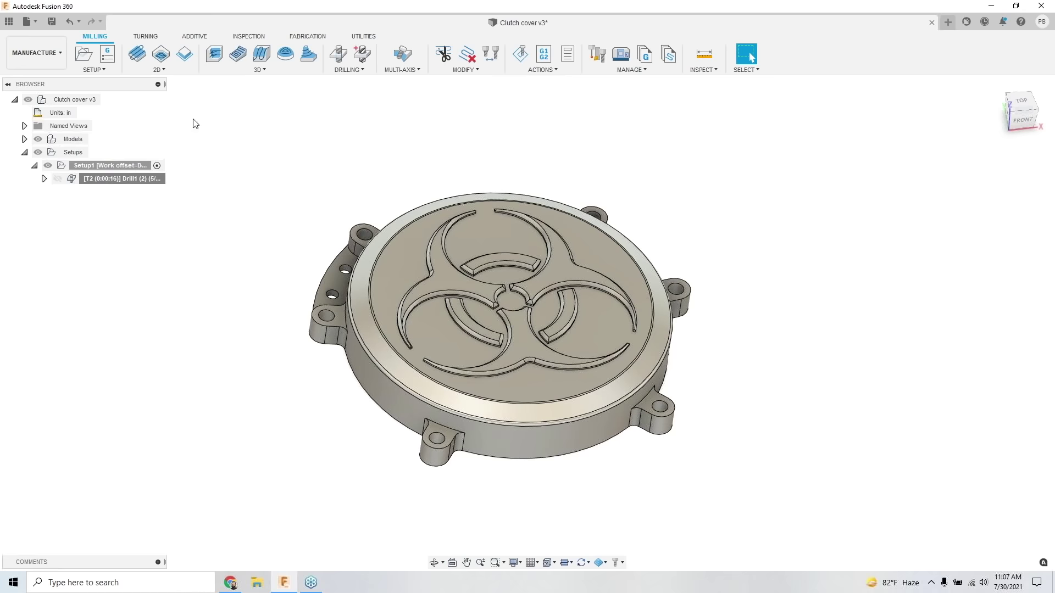
left_click(164, 70)
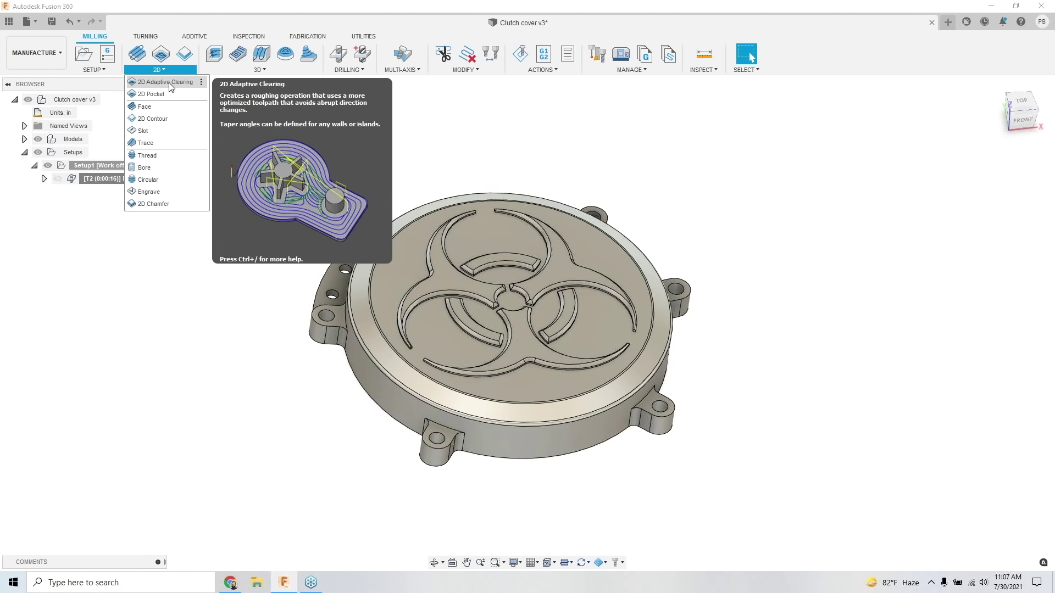
left_click(171, 87)
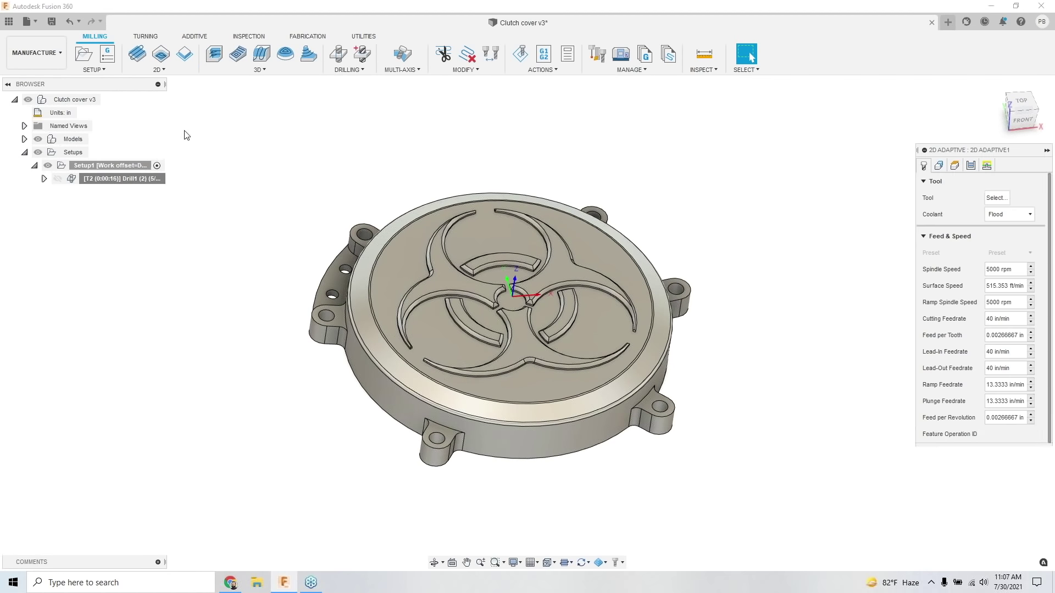
left_click(348, 379)
middle_click_drag(279, 378, 308, 360, "shift")
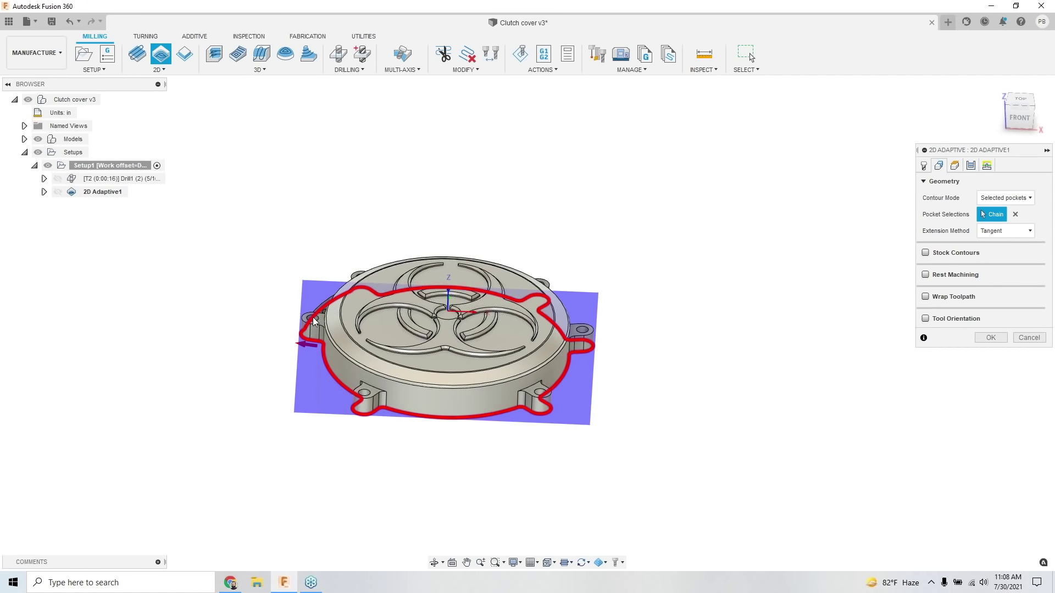
scroll(271, 354, "down", 1)
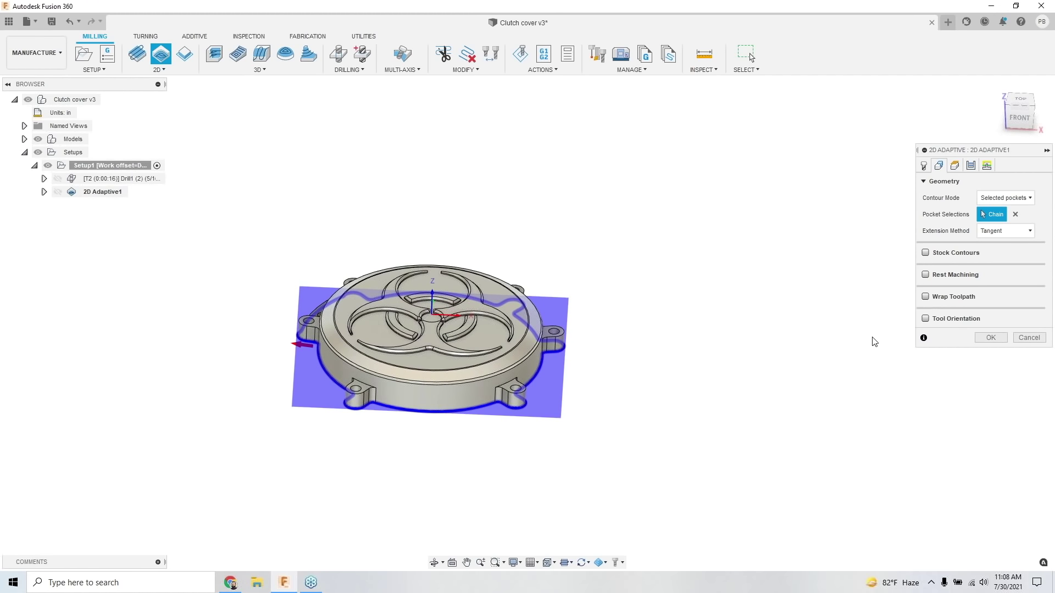
left_click(1021, 340)
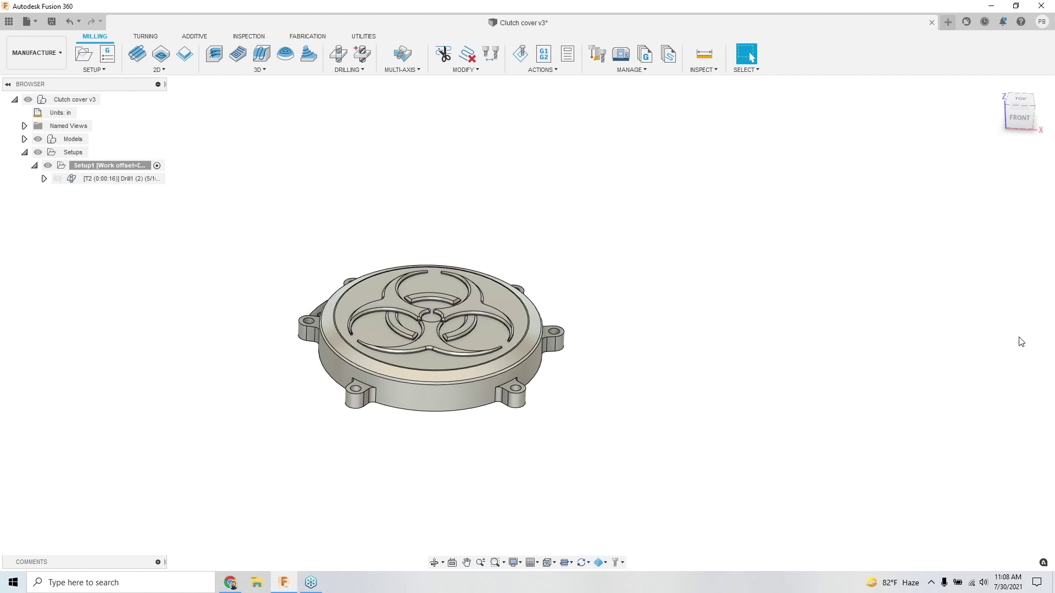
Step: Start a 3D Adaptive Clearing operation with tool 15, the 1/2" Flat Endmill from the VF2 cloud library
left_click(215, 55)
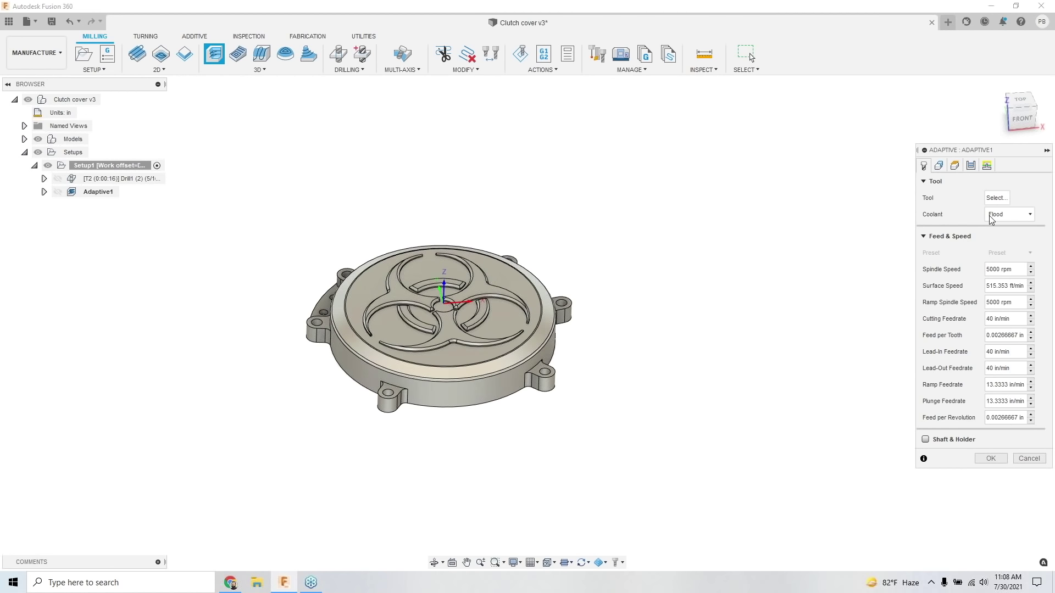
left_click(996, 198)
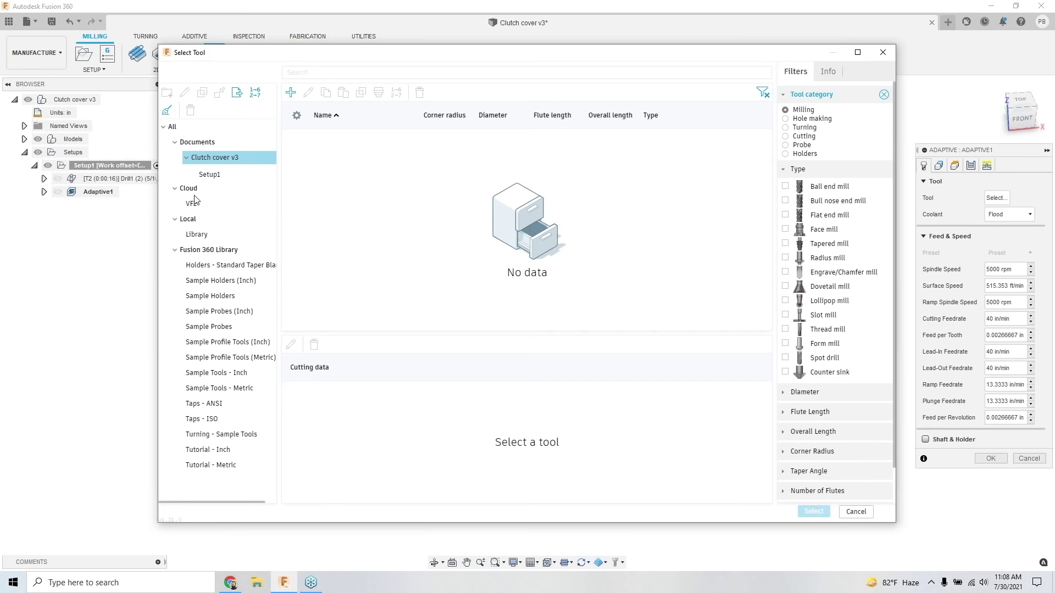
left_click(197, 206)
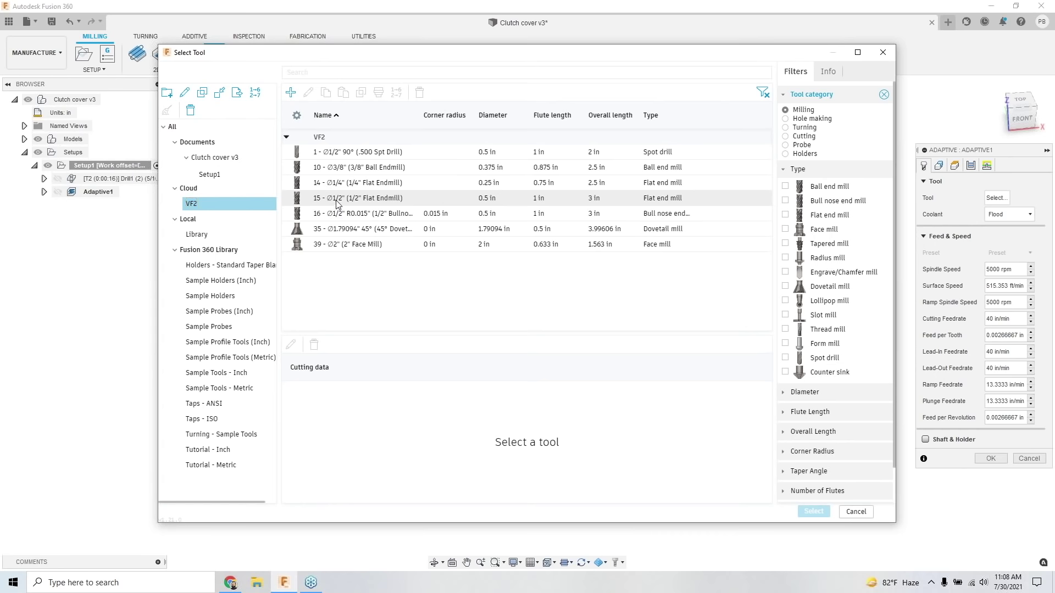
left_click(337, 201)
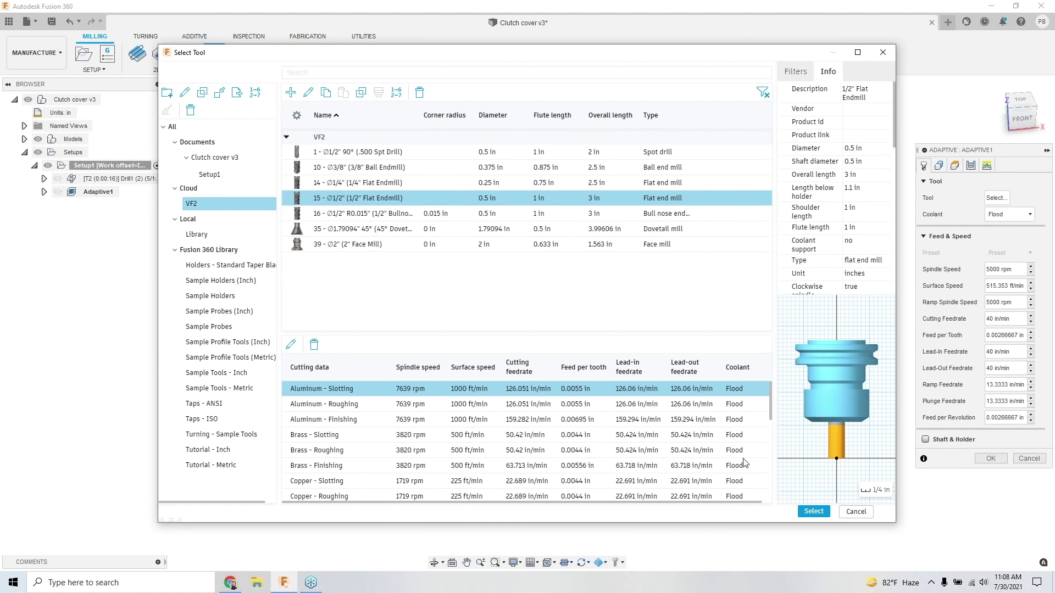
left_click(813, 512)
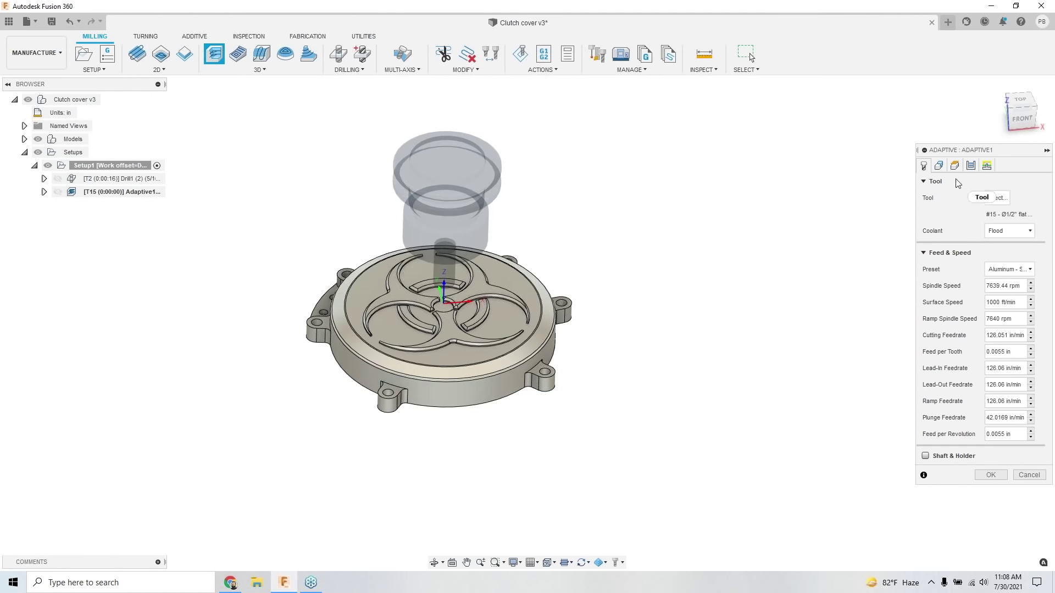
Step: Set the adaptive optimal load to 0.2 in, maximum roughing stepdown to 1.0 in and fine stepdown to 0.1 in, and generate the toolpath
left_click(969, 168)
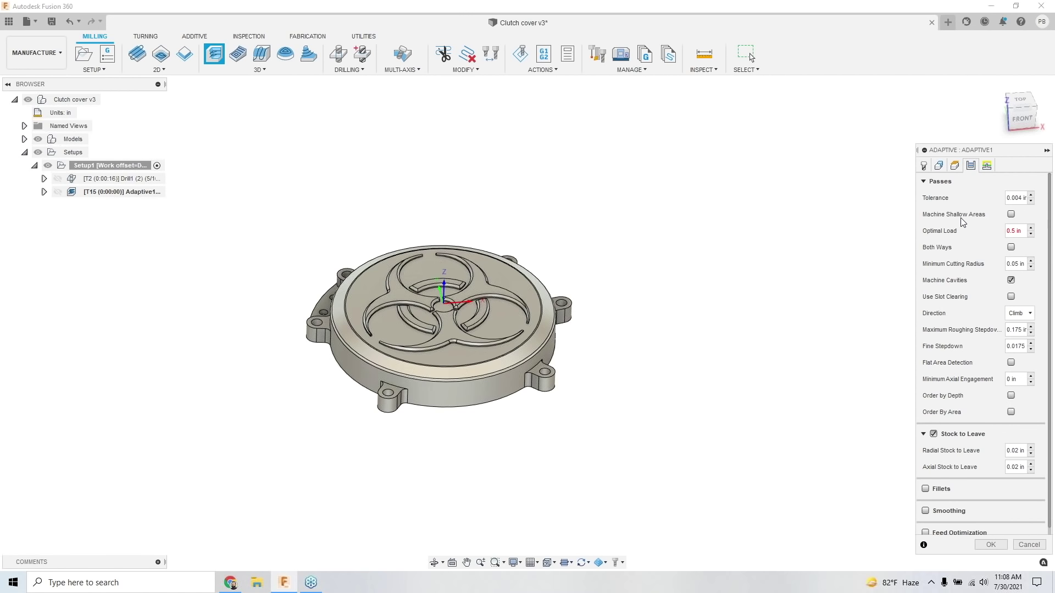
left_click(1025, 232)
key("BackSpace")
left_click(1015, 329)
type("1")
left_click_drag(1021, 347, 1005, 348)
scroll(584, 365, "up", 3)
left_click(1013, 134)
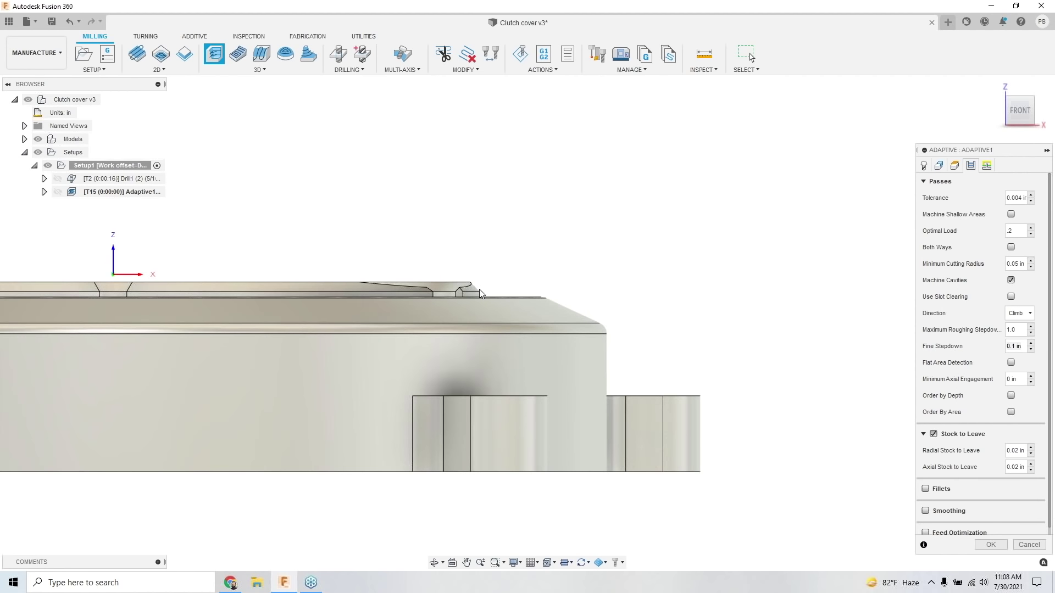
scroll(602, 266, "down", 2)
middle_click_drag(605, 339, 483, 292, "shift")
middle_click_drag(592, 320, 592, 297, "shift")
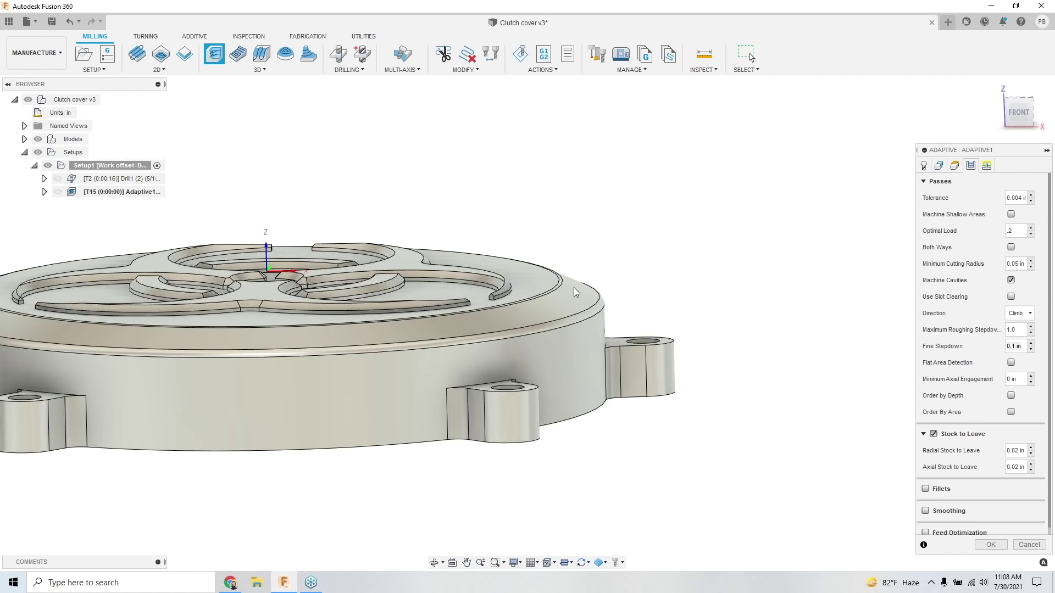
scroll(788, 355, "down", 1)
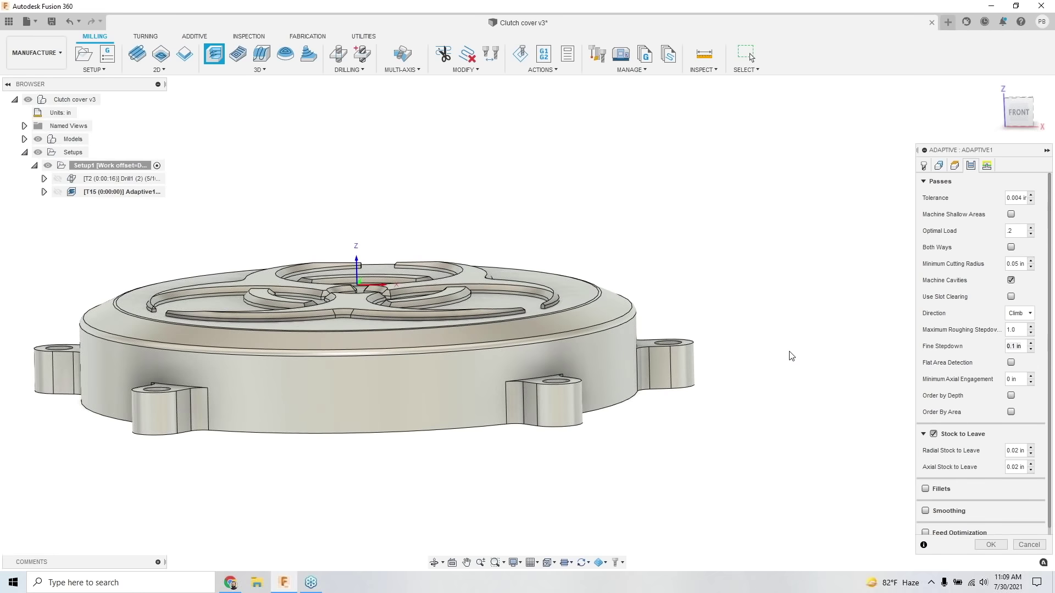
left_click(1000, 548)
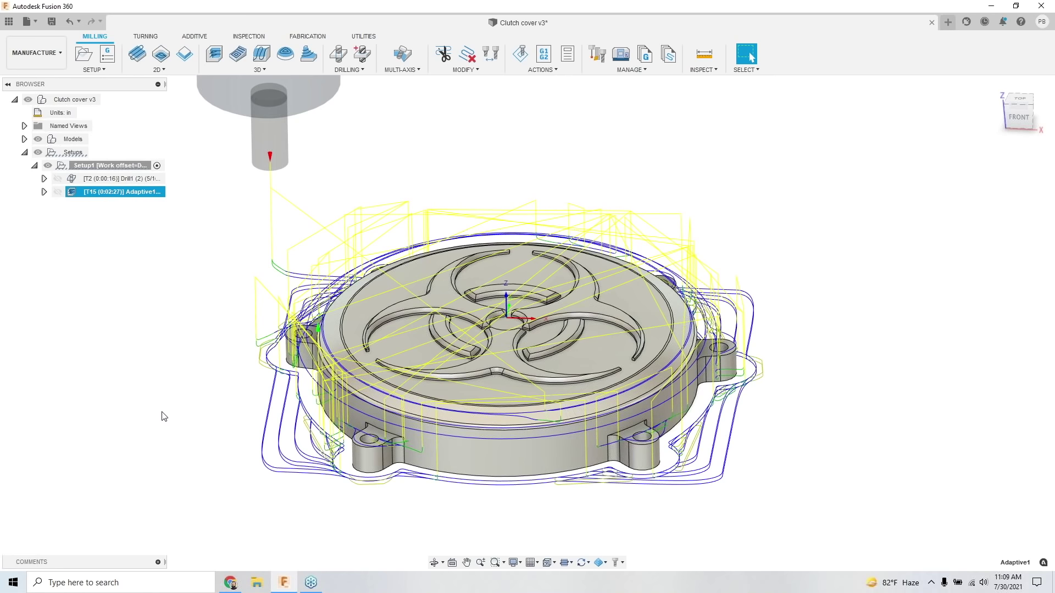
Step: Examine the adaptive toolpath's stepdown levels from the front and in isometric view, and review the commands available for the operation
left_click(1018, 119)
scroll(696, 350, "up", 5)
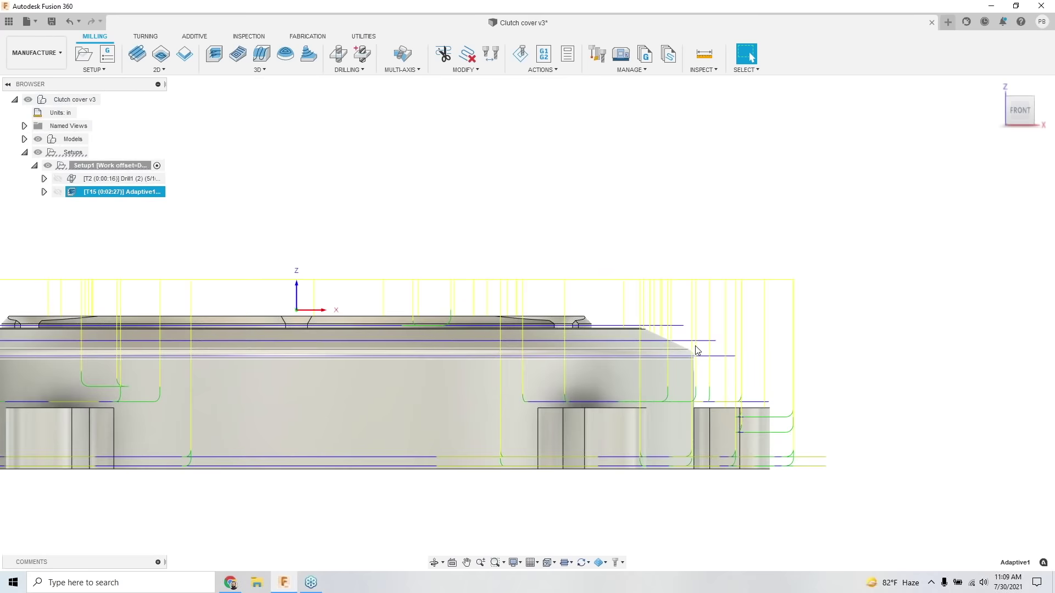
scroll(694, 346, "up", 4)
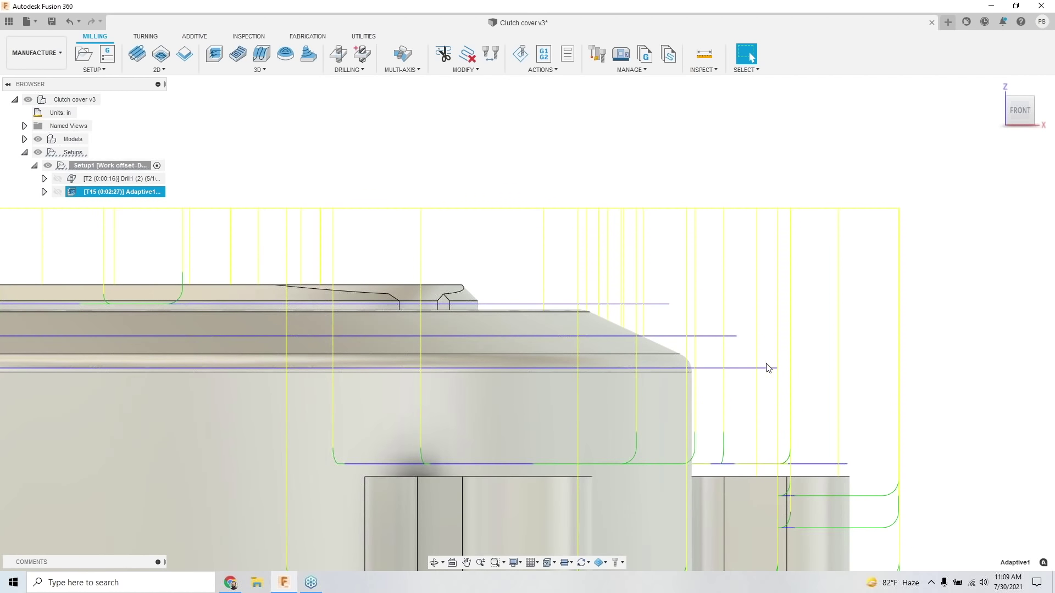
scroll(756, 278, "down", 5)
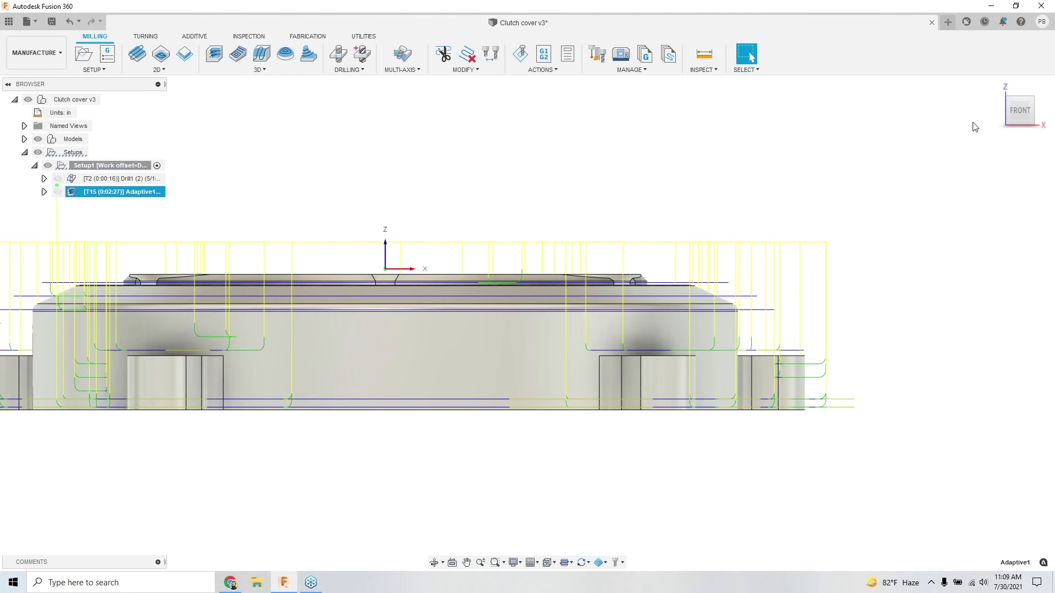
left_click(1034, 99)
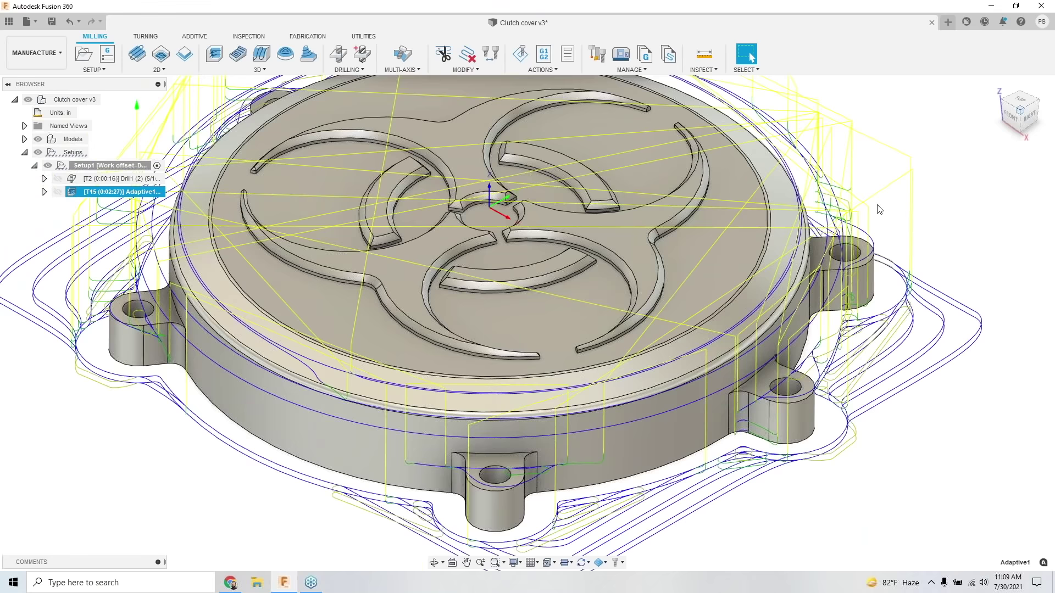
scroll(809, 316, "down", 3)
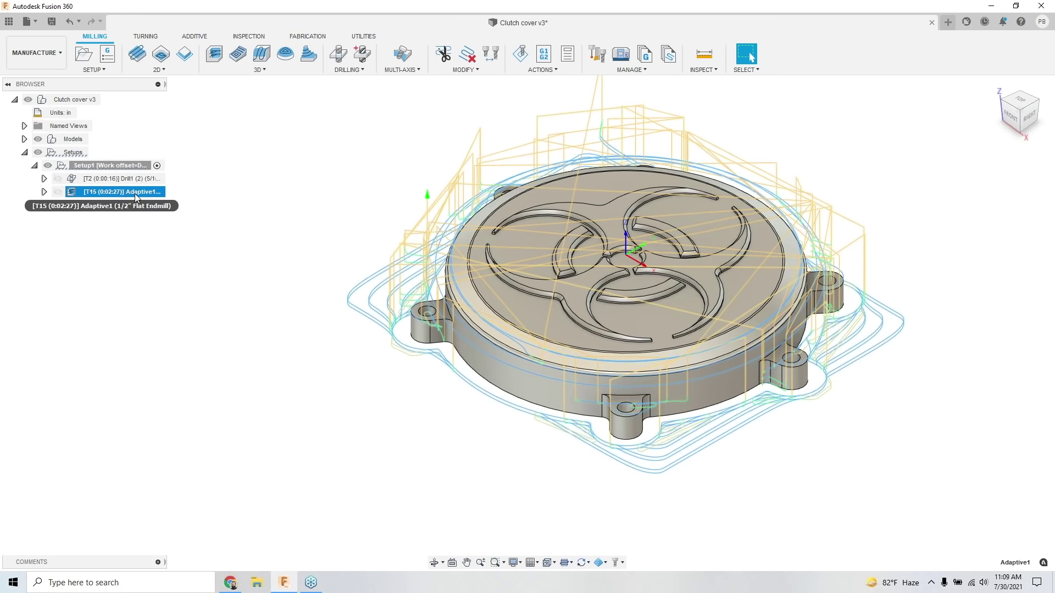
right_click(117, 193)
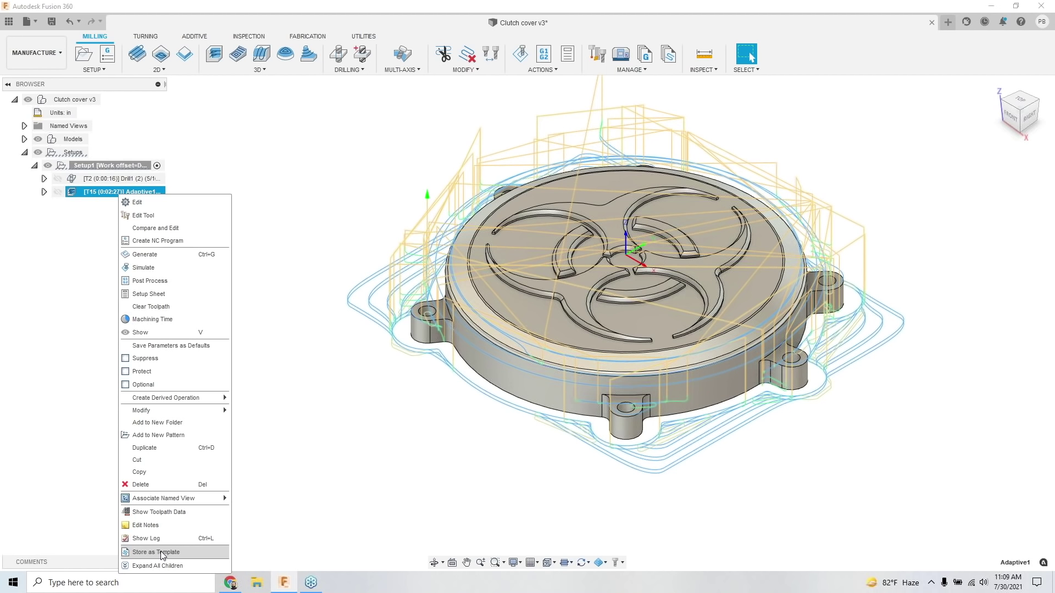
left_click(314, 225)
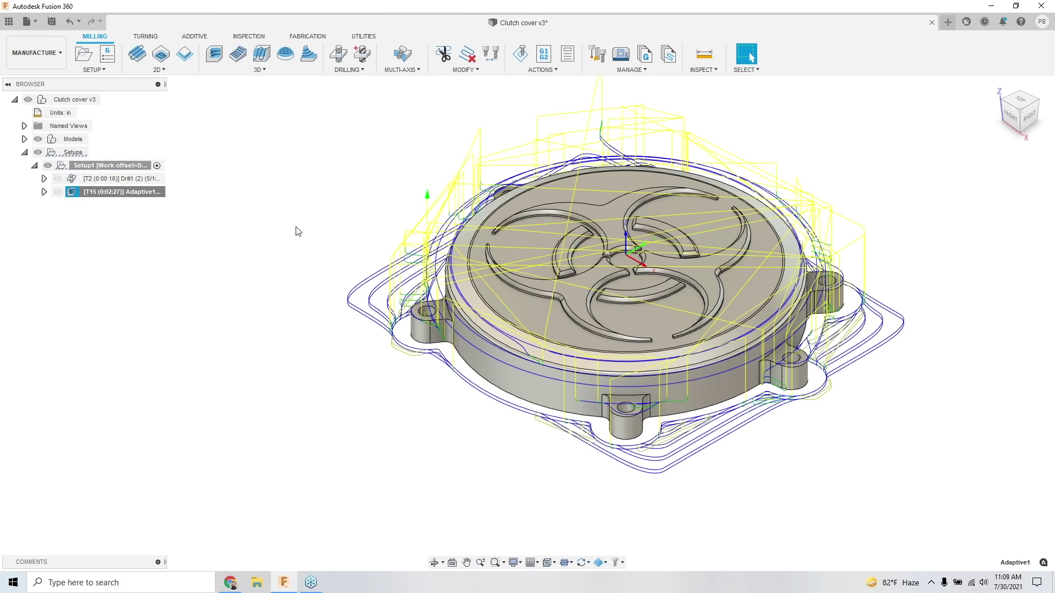
Step: Start a 3D Contour operation on the cover, confine its slope from 89.9 deg to 90 deg and change its tool containment
left_click(146, 193)
left_click(259, 73)
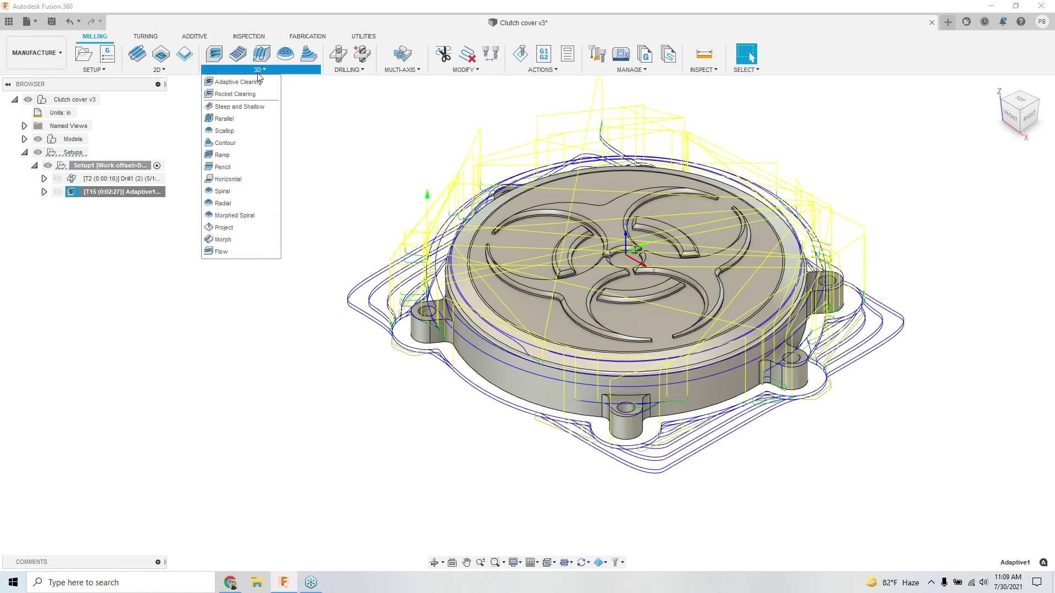
left_click(242, 144)
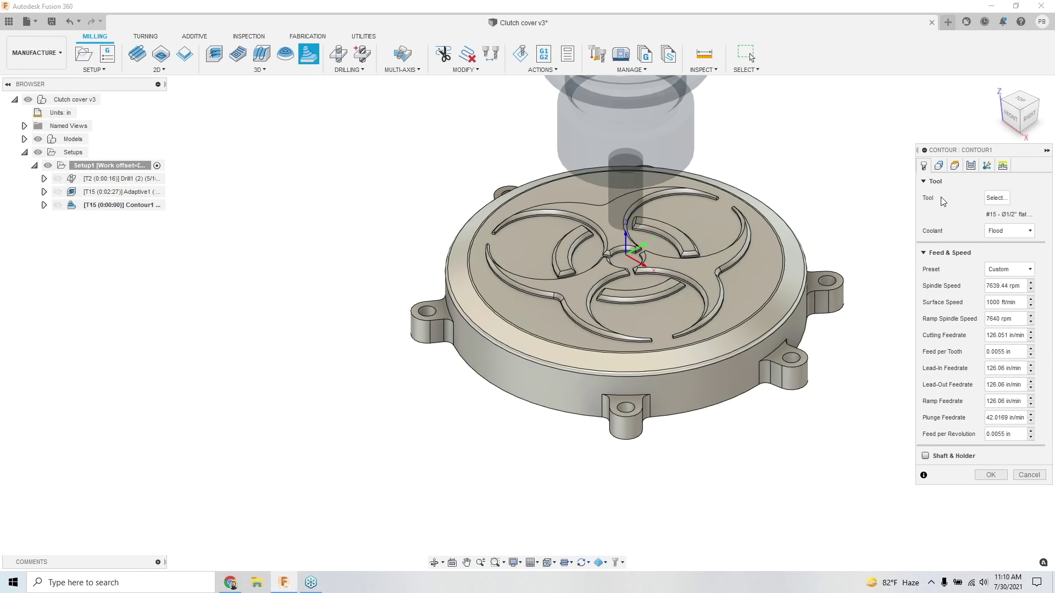
left_click(938, 165)
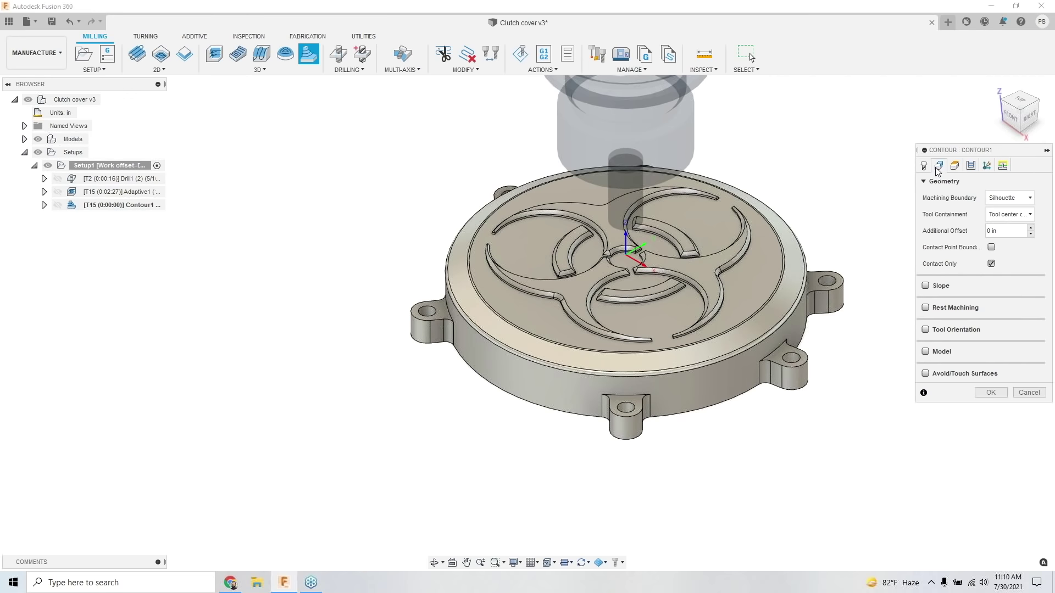
left_click(933, 286)
left_click(1001, 303)
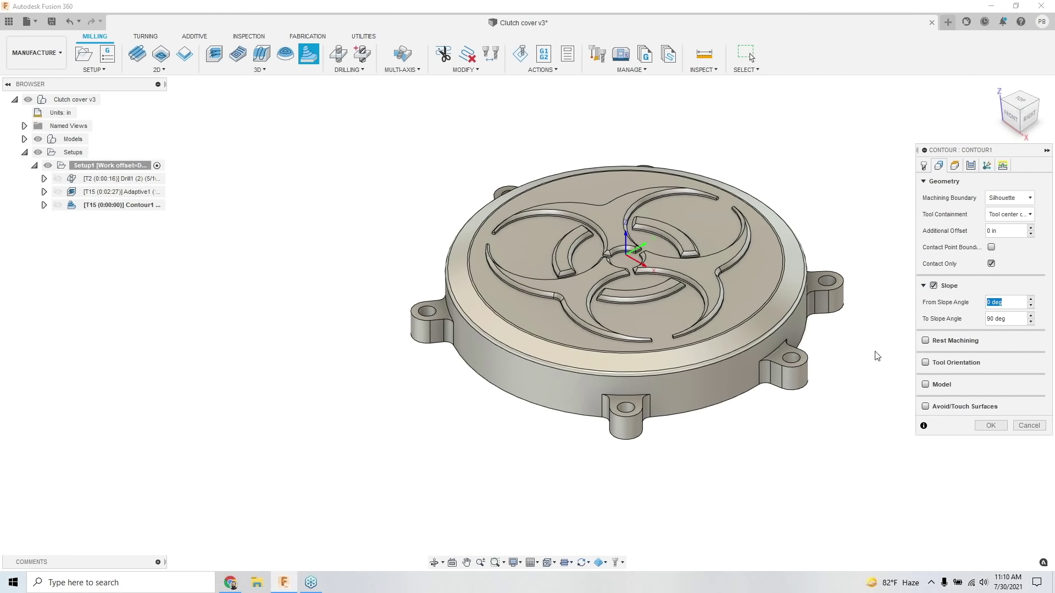
type("89.9")
left_click(993, 319)
left_click(1010, 214)
left_click(1004, 256)
Step: Set the Contour operation's ramp type to Plunge
left_click(1002, 165)
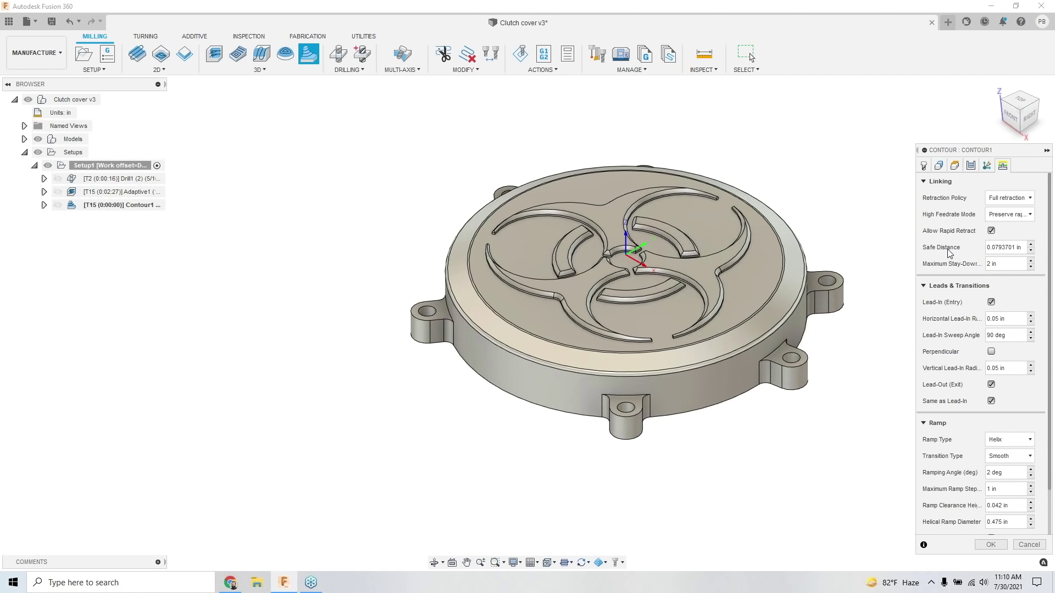
scroll(975, 415, "down", 2)
left_click(1005, 388)
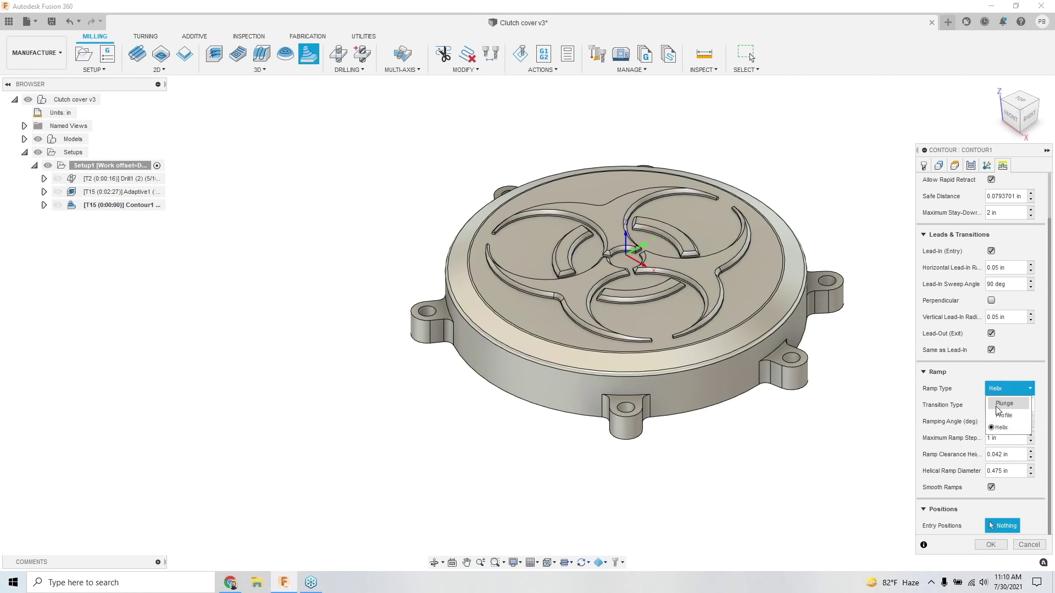
left_click(998, 405)
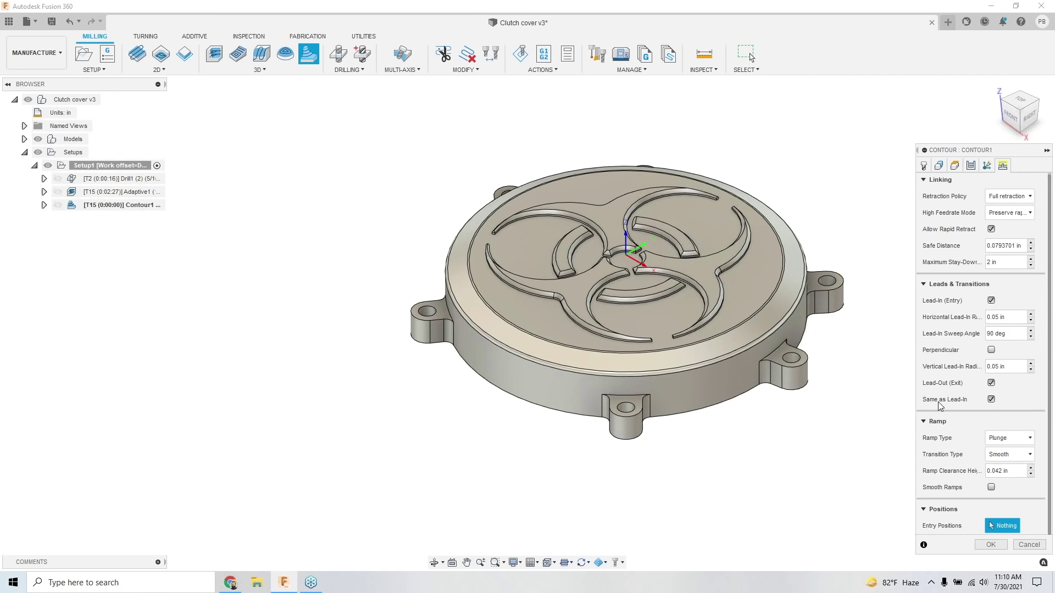
Step: Set the Contour's maximum stepdown to 0.5 in and generate the toolpath
left_click(972, 167)
left_click(1009, 297)
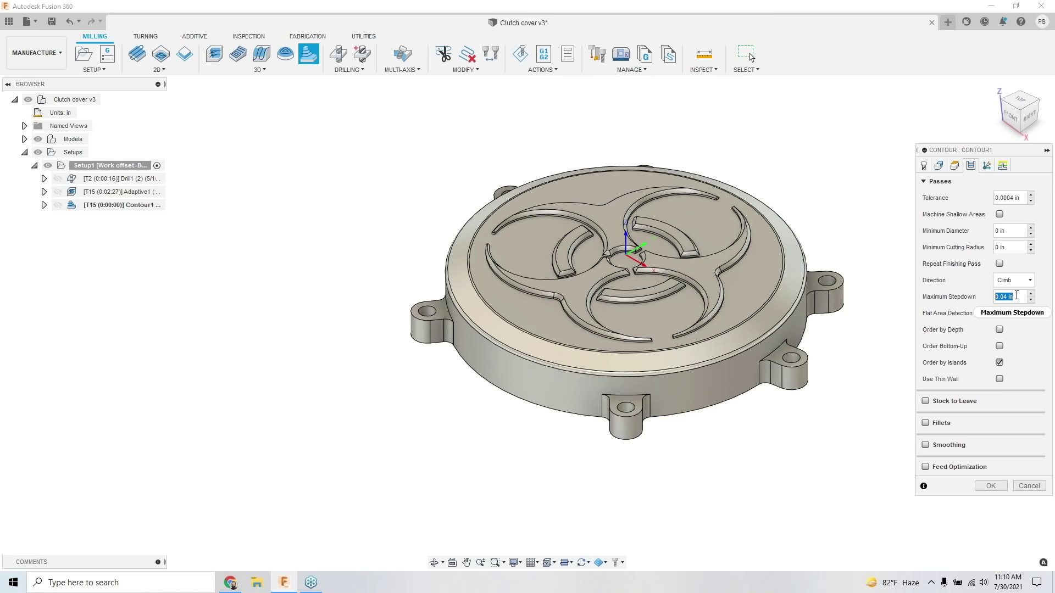
key("BackSpace")
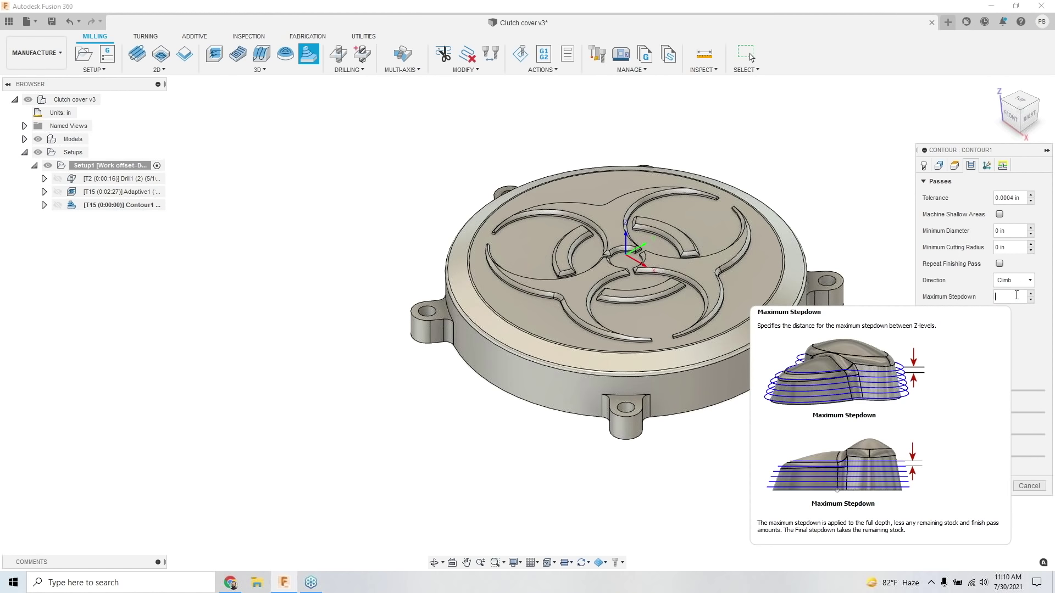
type(".5")
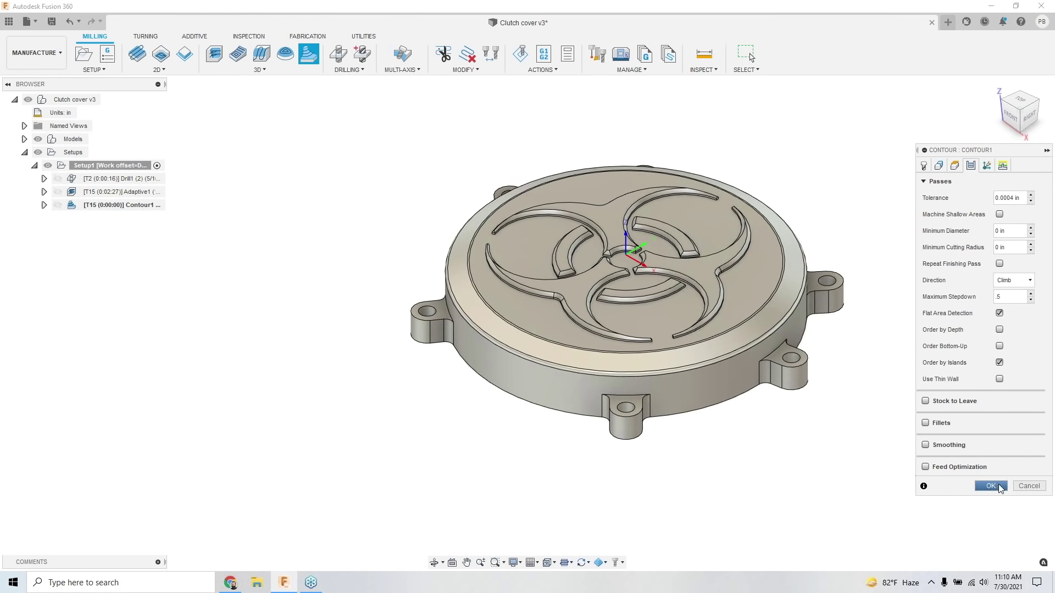
left_click(990, 486)
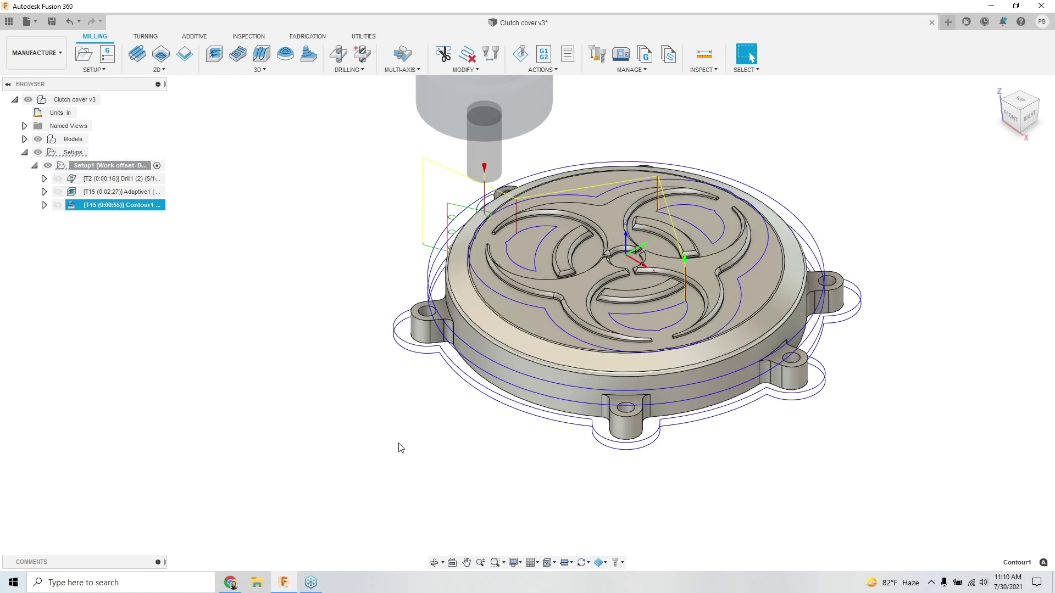
Step: Examine the contour toolpath around the cover and up close at the sharp inside corner beside the raised emblem
middle_click_drag(399, 446, 582, 308, "shift")
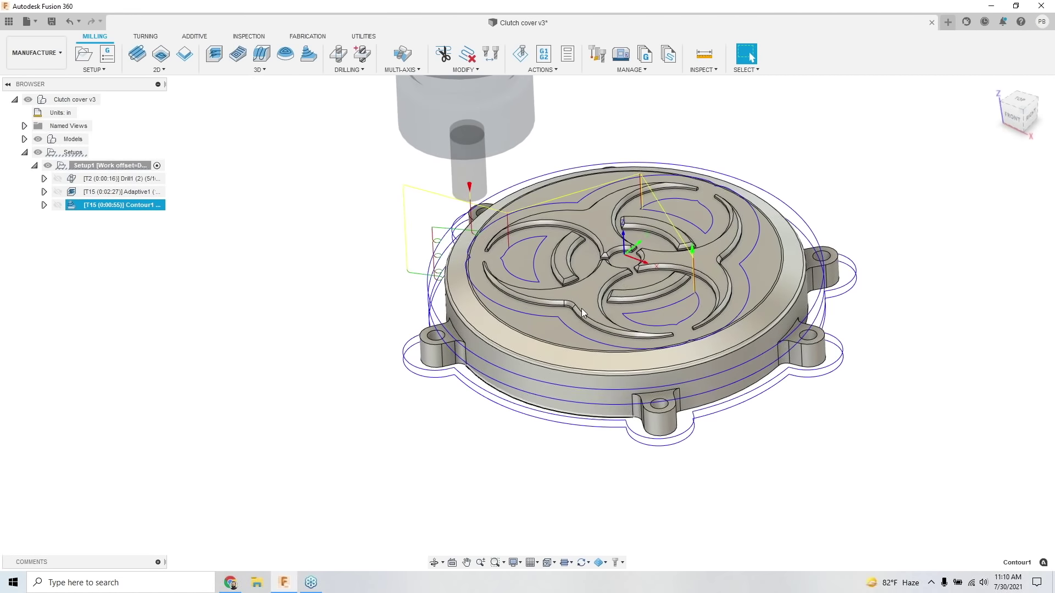
scroll(581, 308, "up", 4)
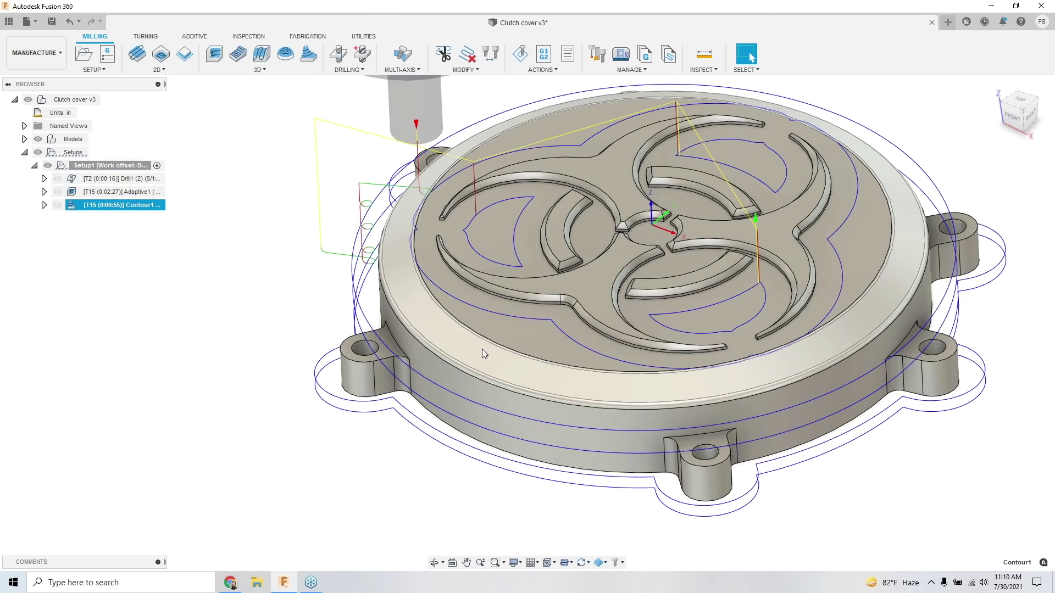
scroll(483, 348, "down", 3)
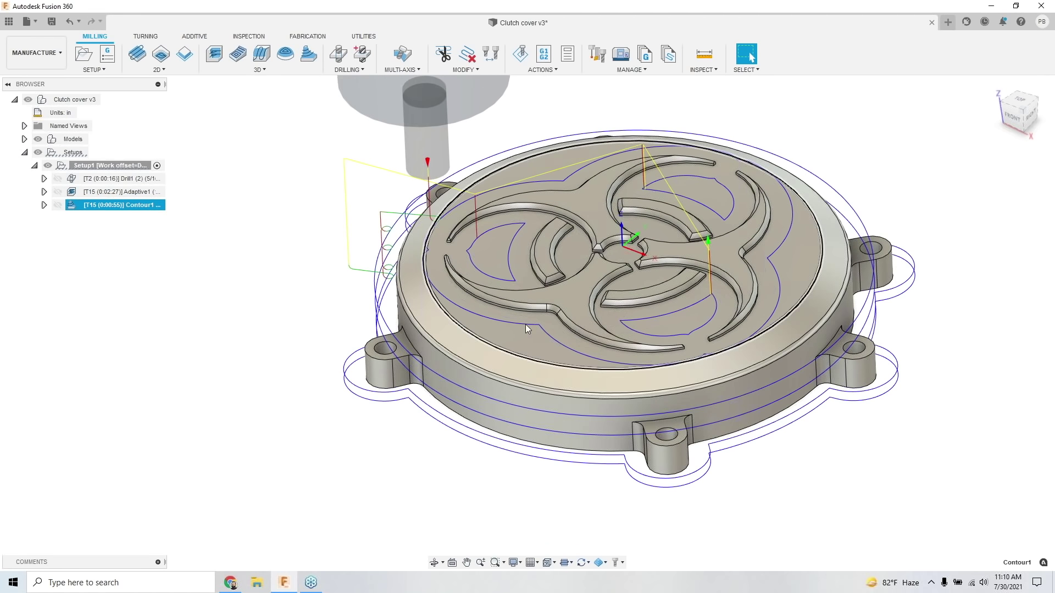
scroll(528, 324, "up", 5)
scroll(540, 326, "up", 5)
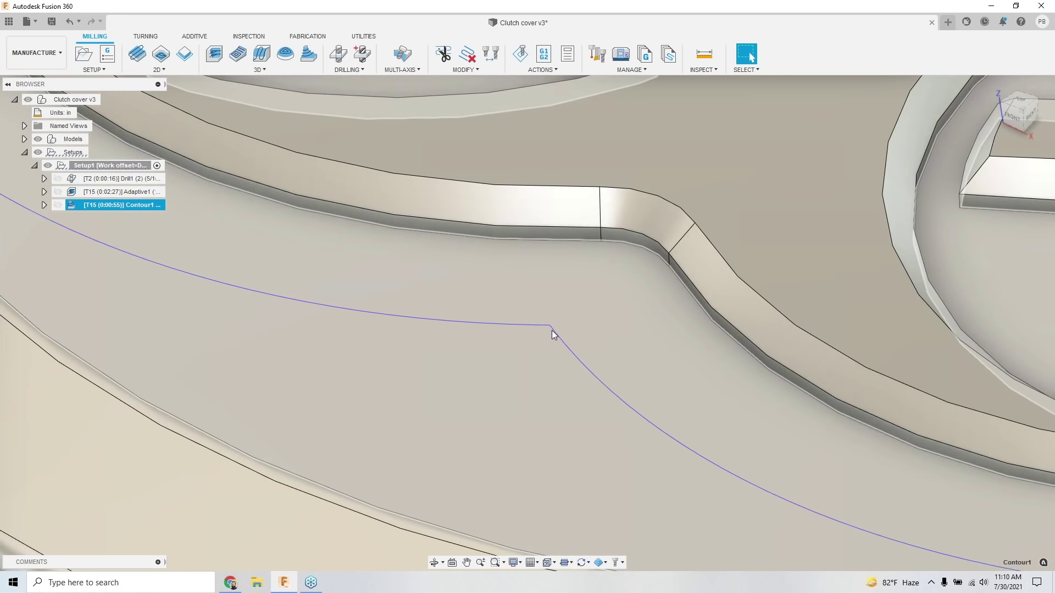
scroll(549, 326, "down", 5)
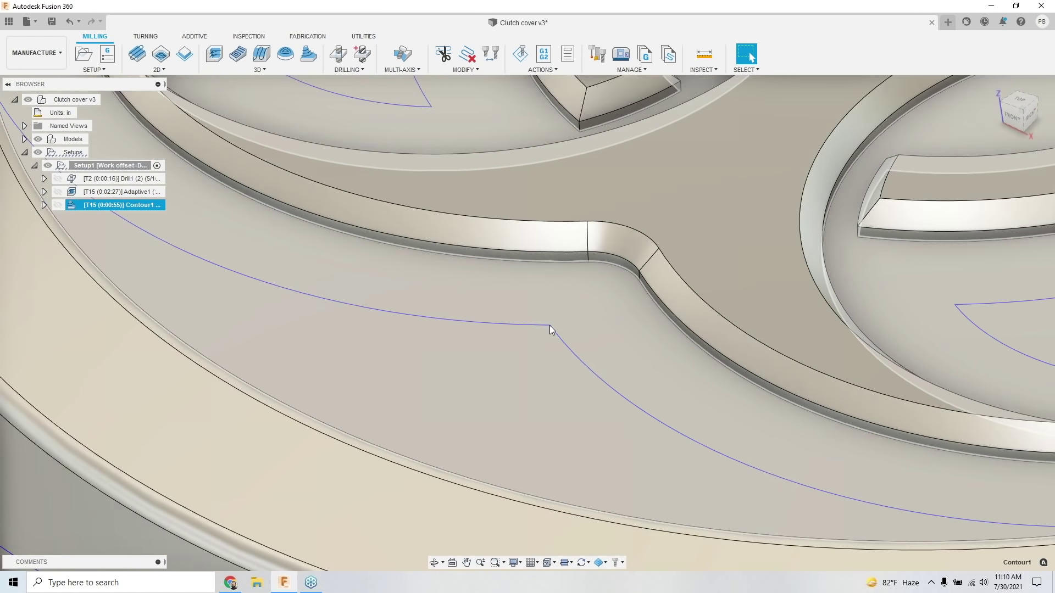
scroll(550, 326, "down", 3)
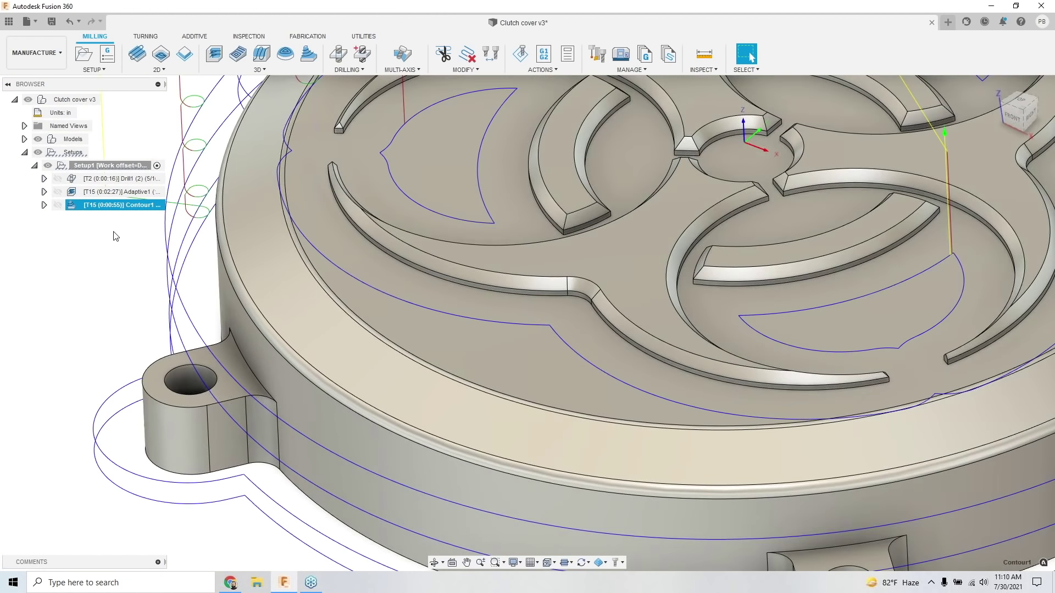
Step: Edit the Contour operation, review its minimum cutting radius, enable Feed Optimization with its default values and regenerate the toolpath
right_click(114, 207)
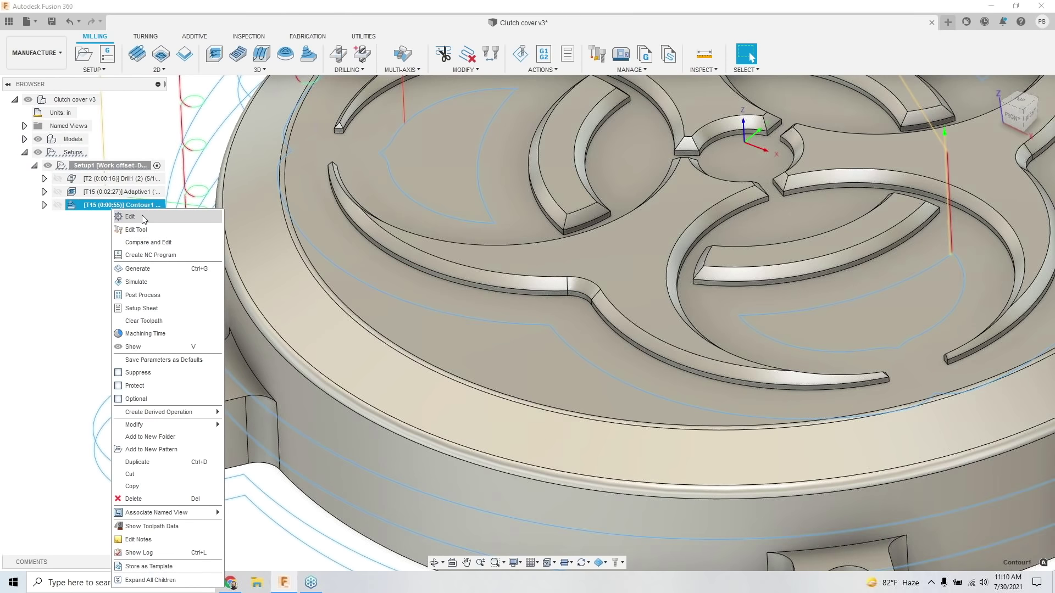
left_click(141, 217)
left_click(971, 166)
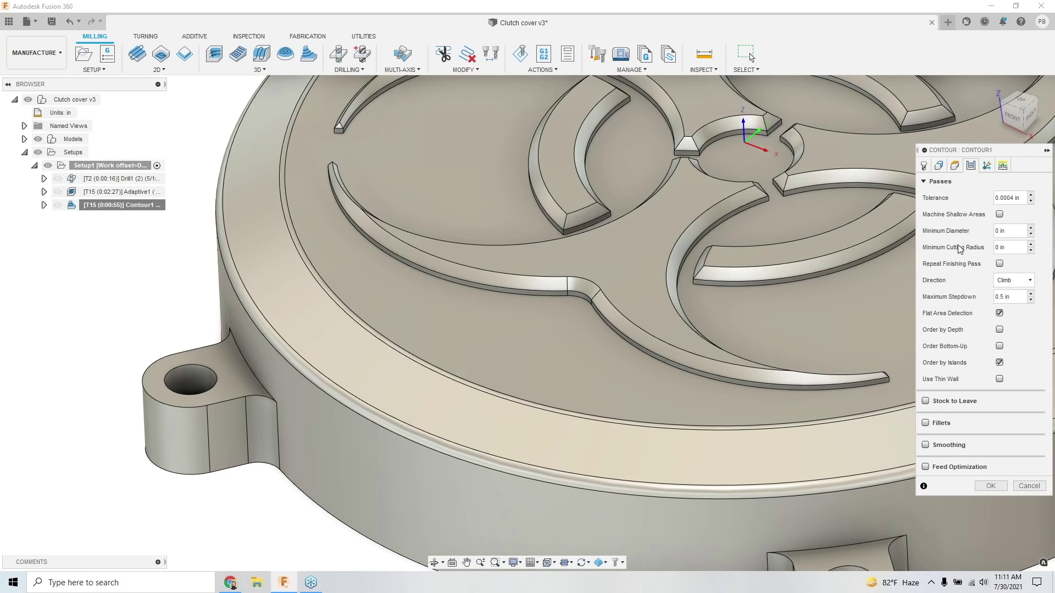
left_click(997, 248)
double_click(1003, 252)
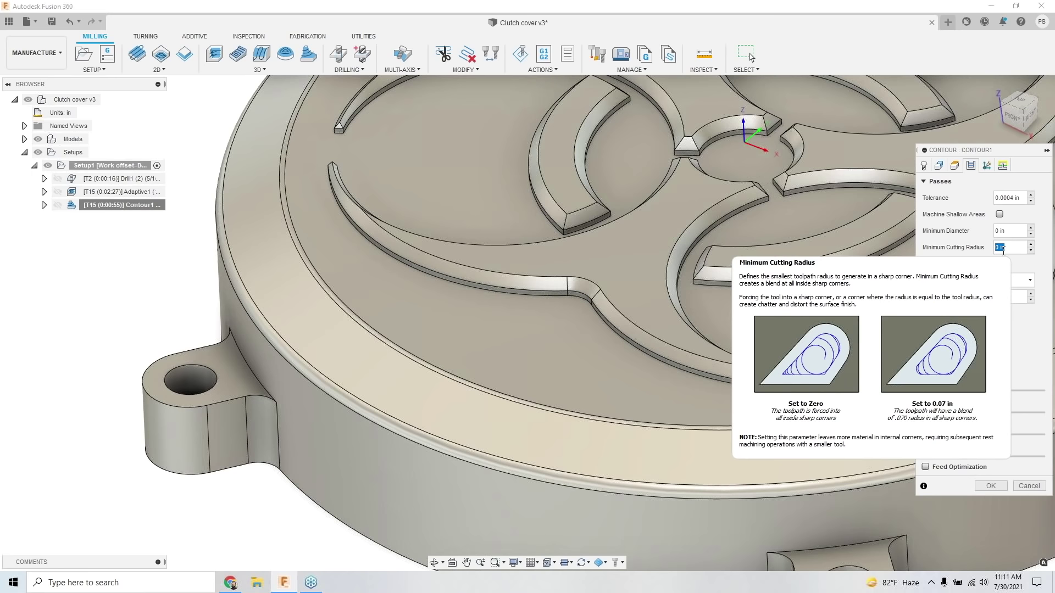
left_click(984, 253)
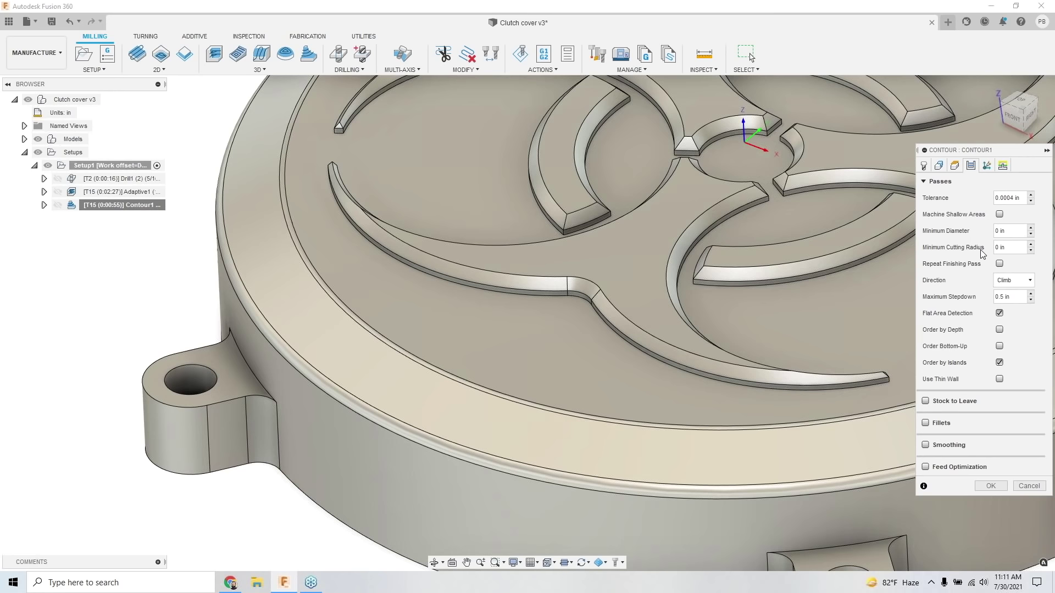
left_click(926, 468)
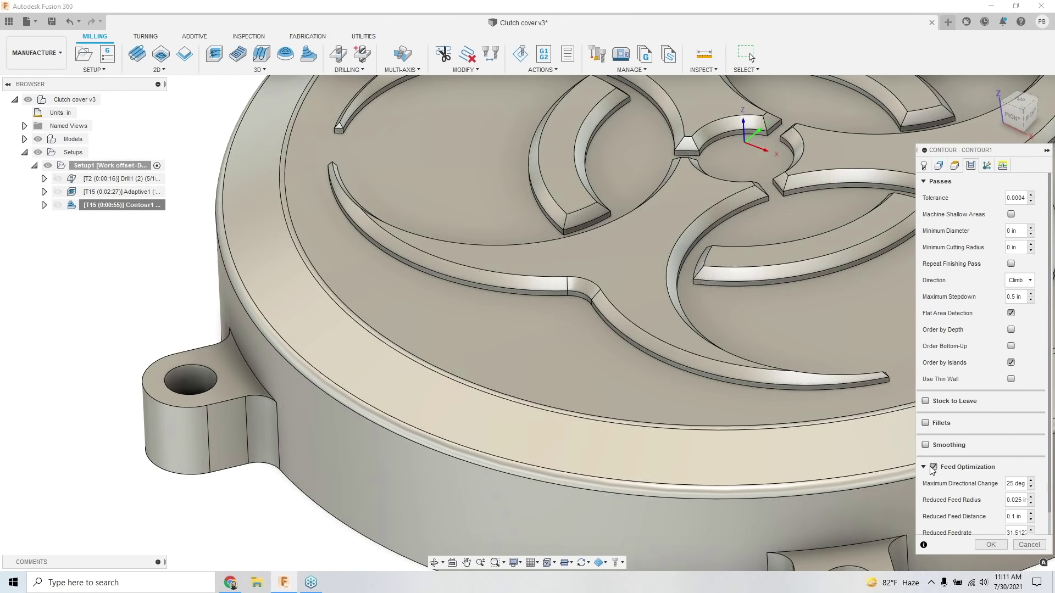
scroll(958, 423, "down", 1)
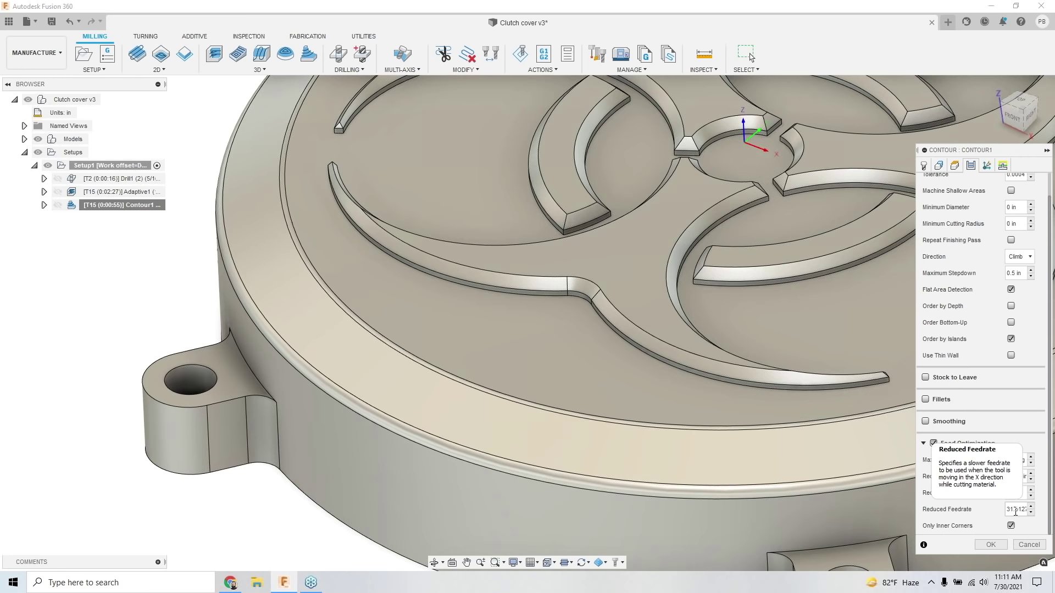
left_click(991, 546)
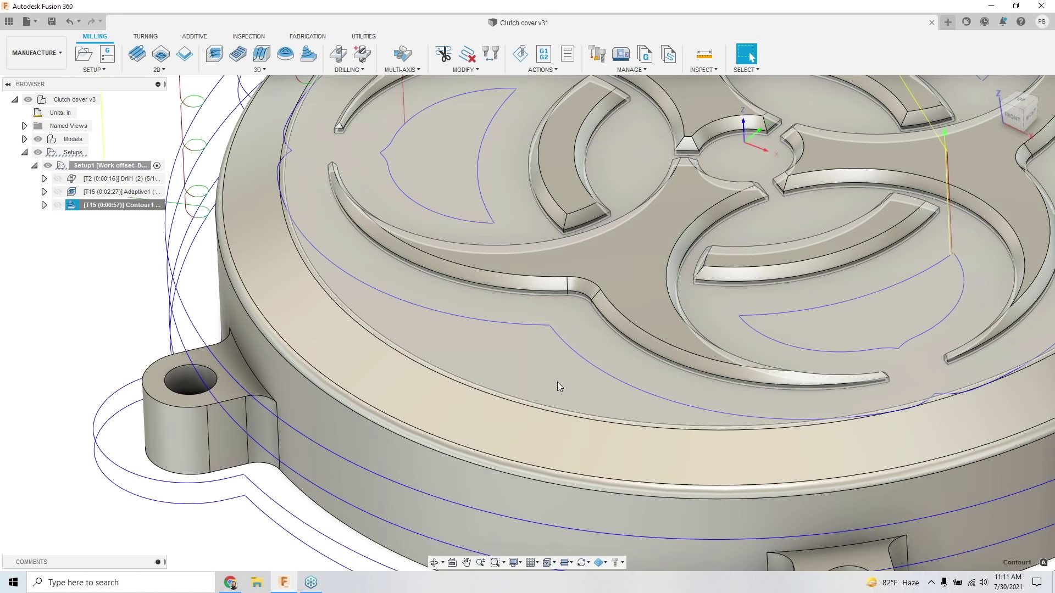
Step: Examine how the regenerated contour toolpath handles the sharp inside corner beside the raised emblem
scroll(551, 326, "up", 8)
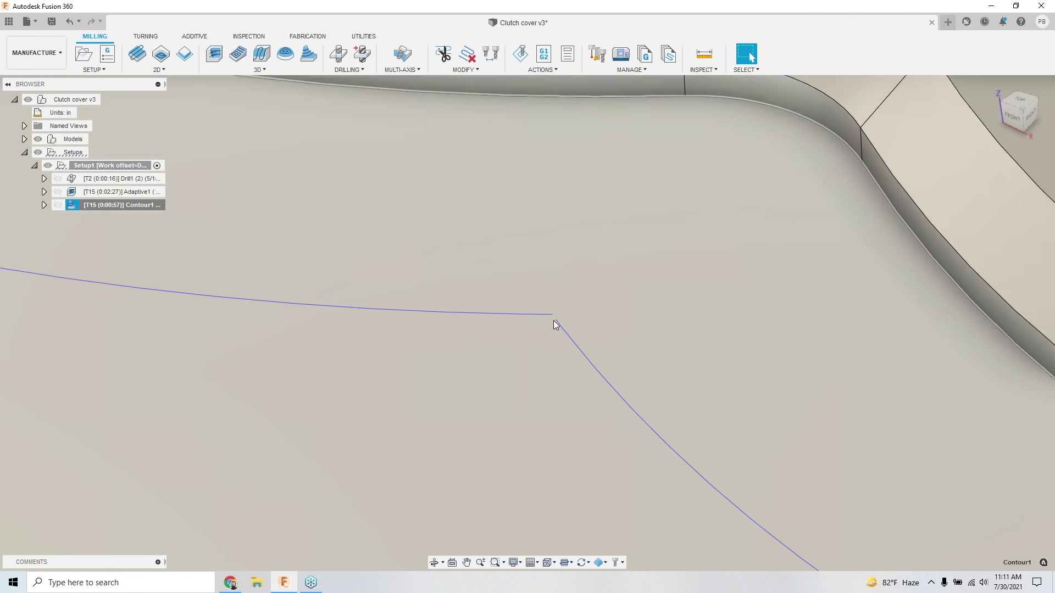
scroll(553, 323, "up", 3)
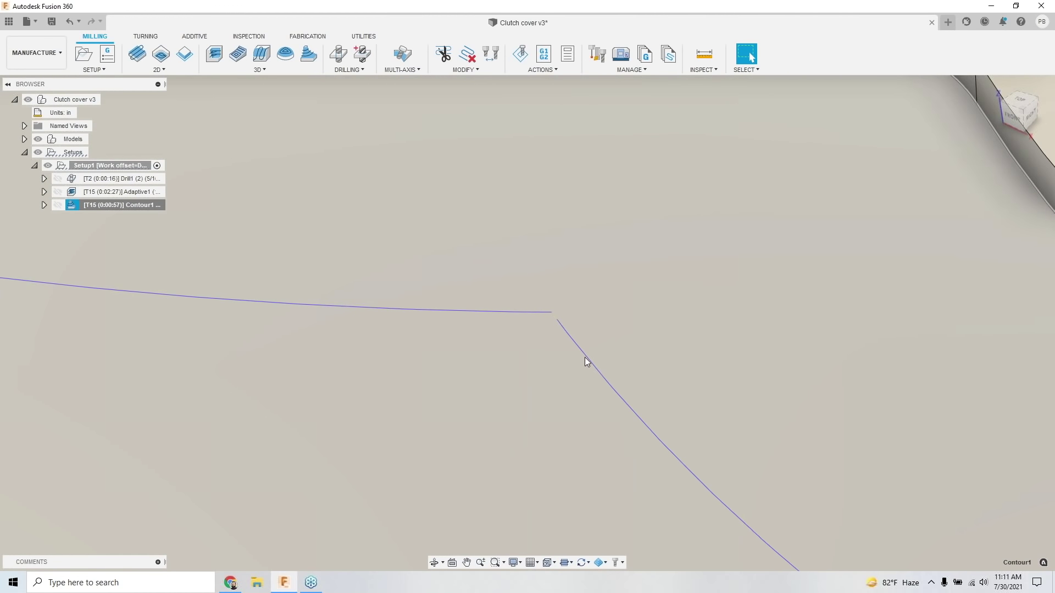
scroll(584, 356, "down", 3)
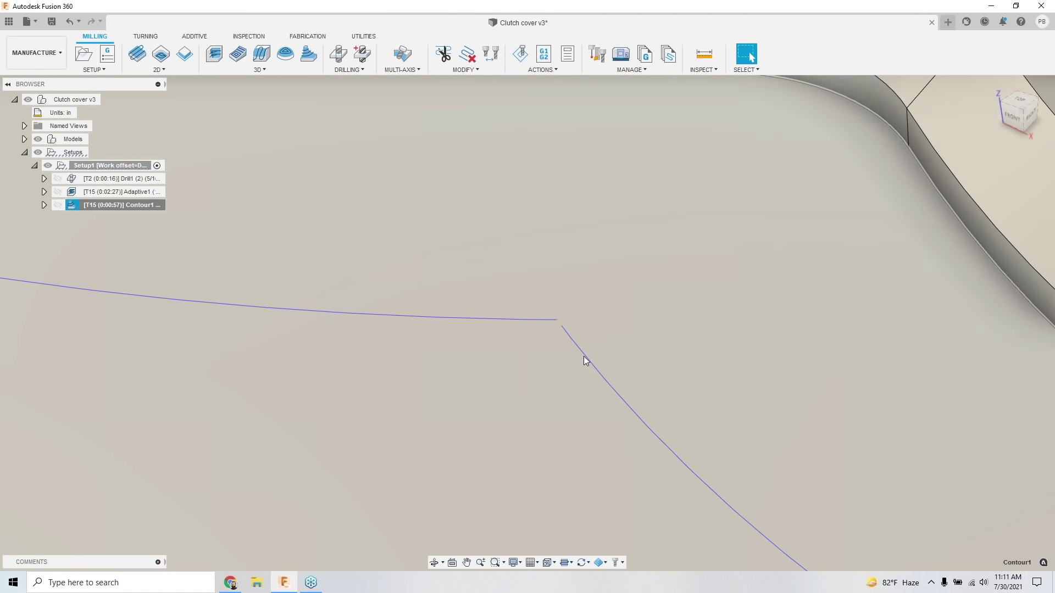
scroll(583, 356, "down", 5)
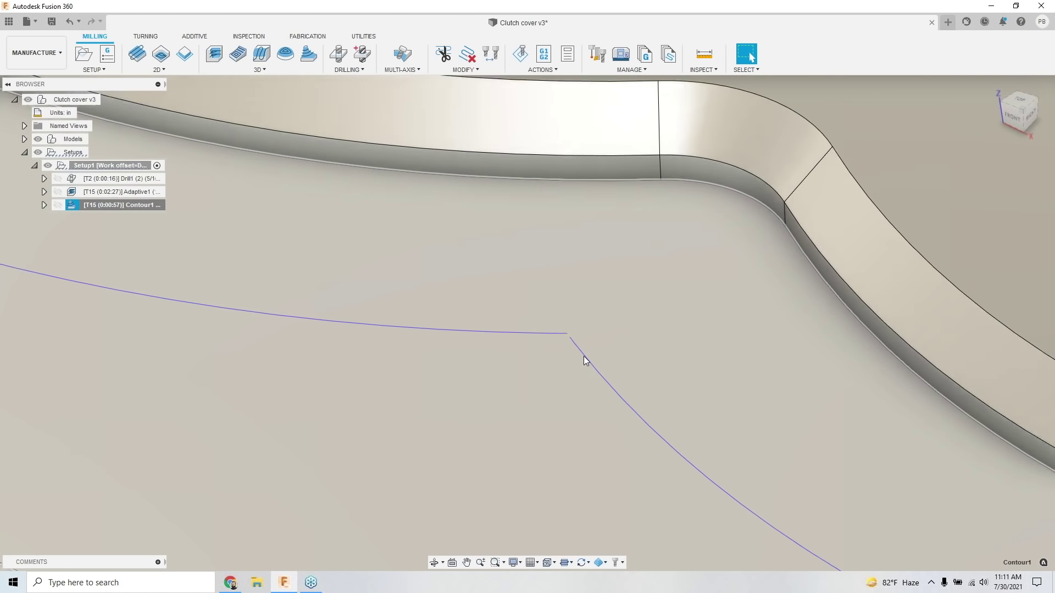
scroll(583, 356, "down", 6)
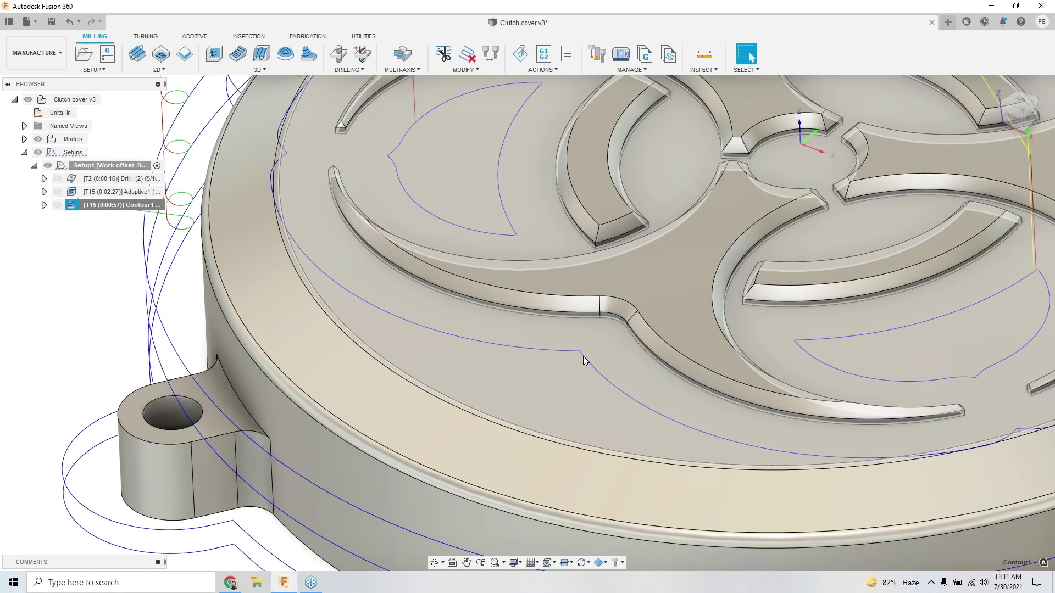
scroll(583, 356, "down", 2)
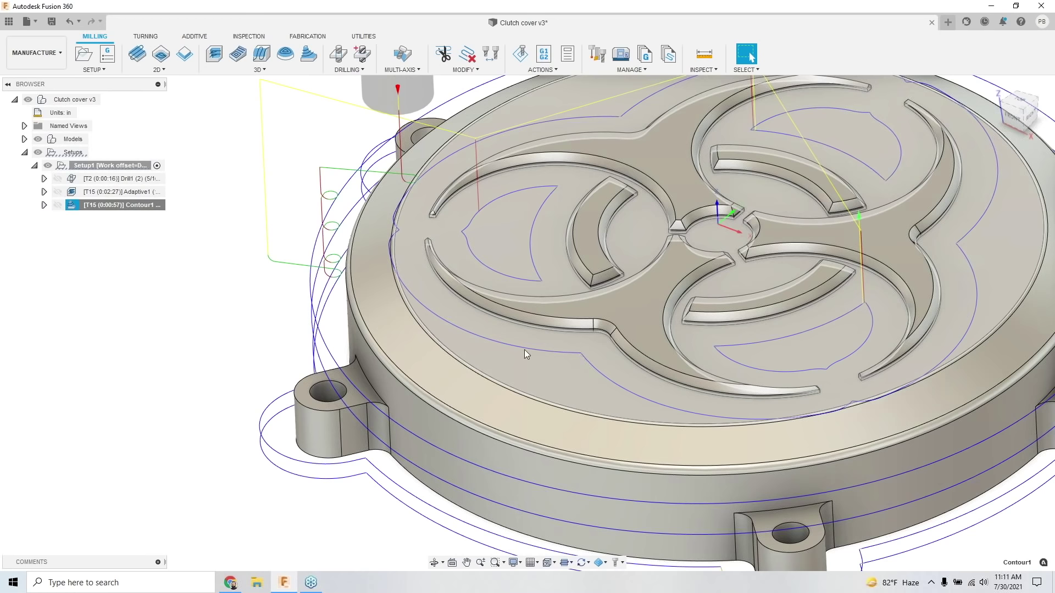
scroll(224, 313, "down", 2)
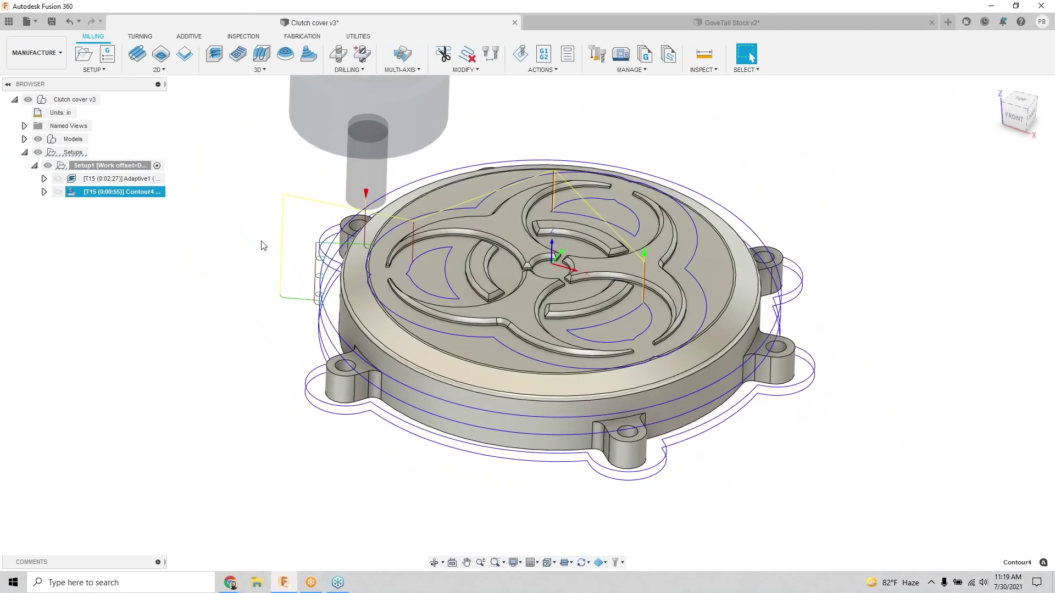
Step: Create a 3D Horizontal operation with tool 15, leaving 0.025 in radial and 0 in axial stock, and generate it
left_click(262, 70)
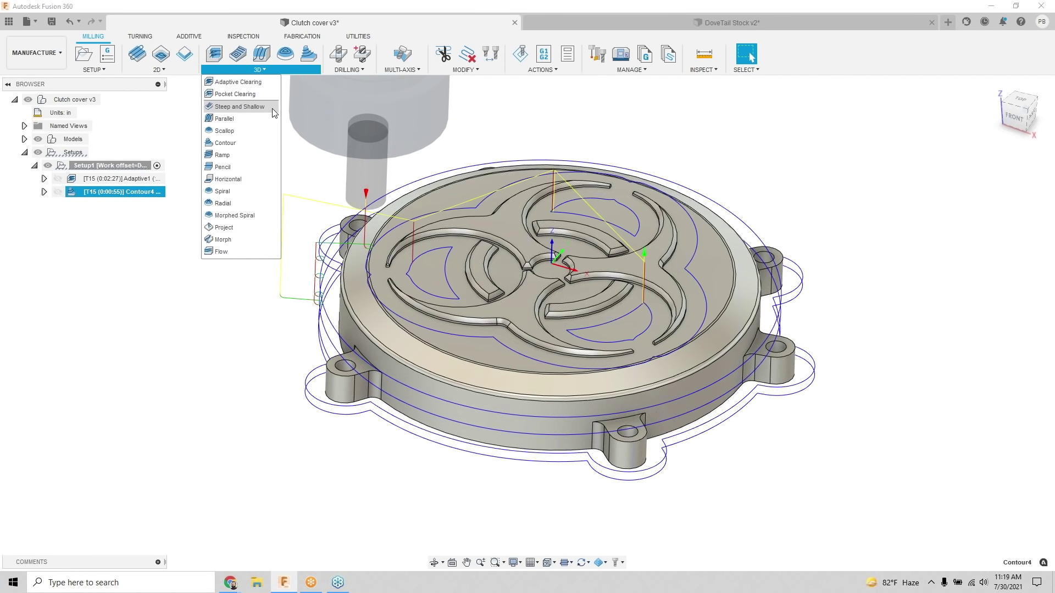
left_click(234, 177)
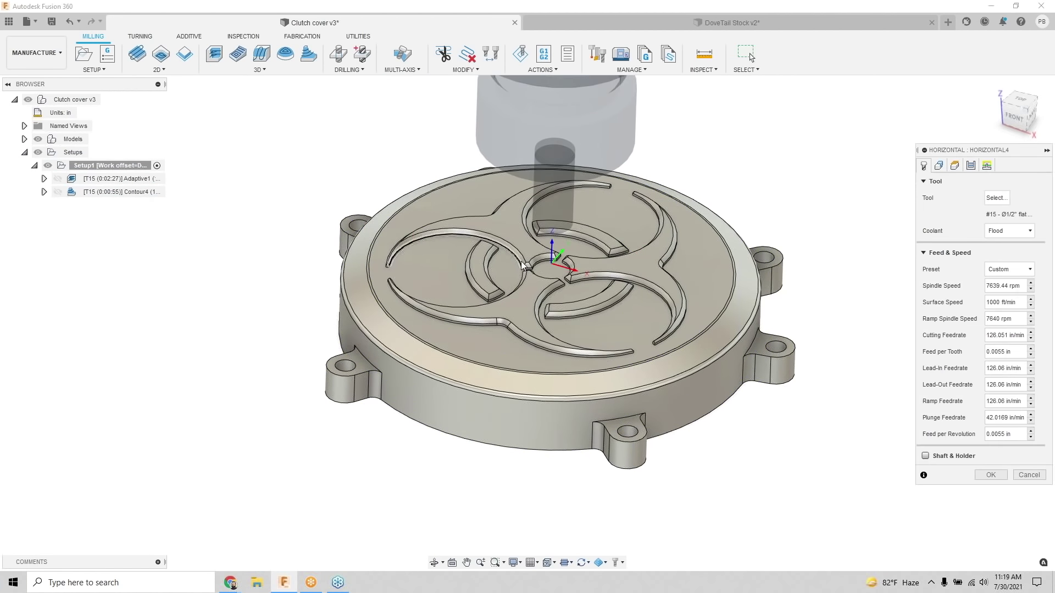
left_click(971, 166)
left_click(926, 340)
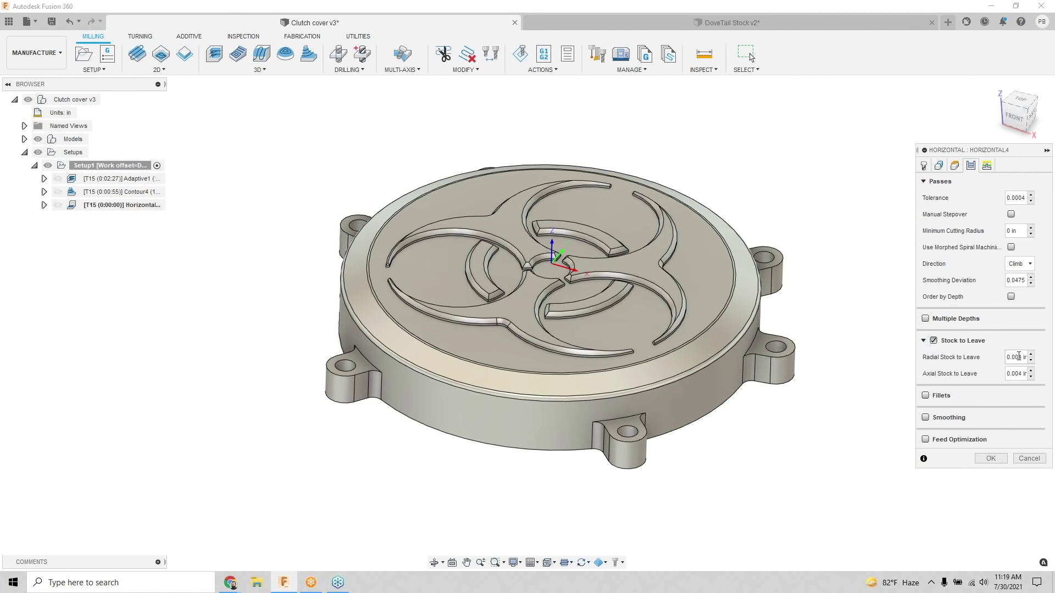
left_click(1019, 357)
type(".025")
left_click(1016, 374)
type(".0")
left_click(992, 460)
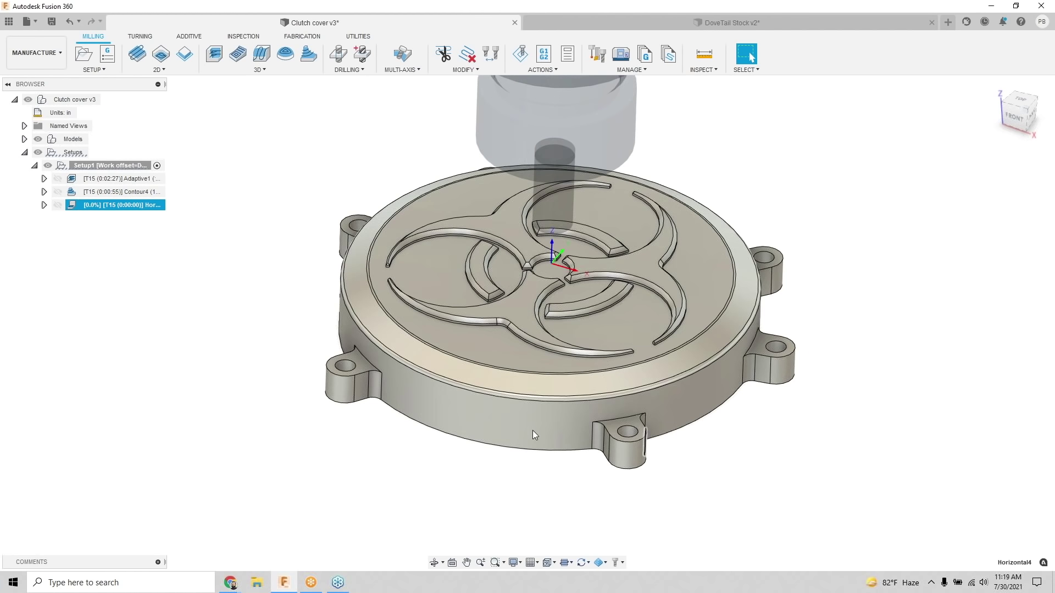
Step: Move the Horizontal operation ahead of the Contour operation, and delete all three milling operations from Setup1
left_click_drag(112, 215, 125, 193)
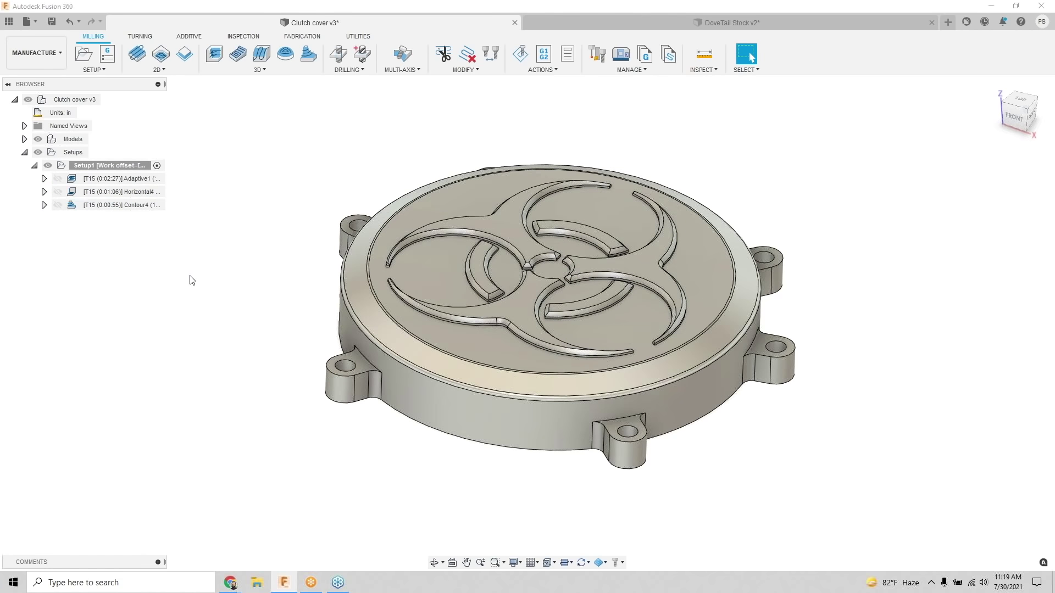
left_click(140, 181)
left_click(140, 192)
left_click(144, 205)
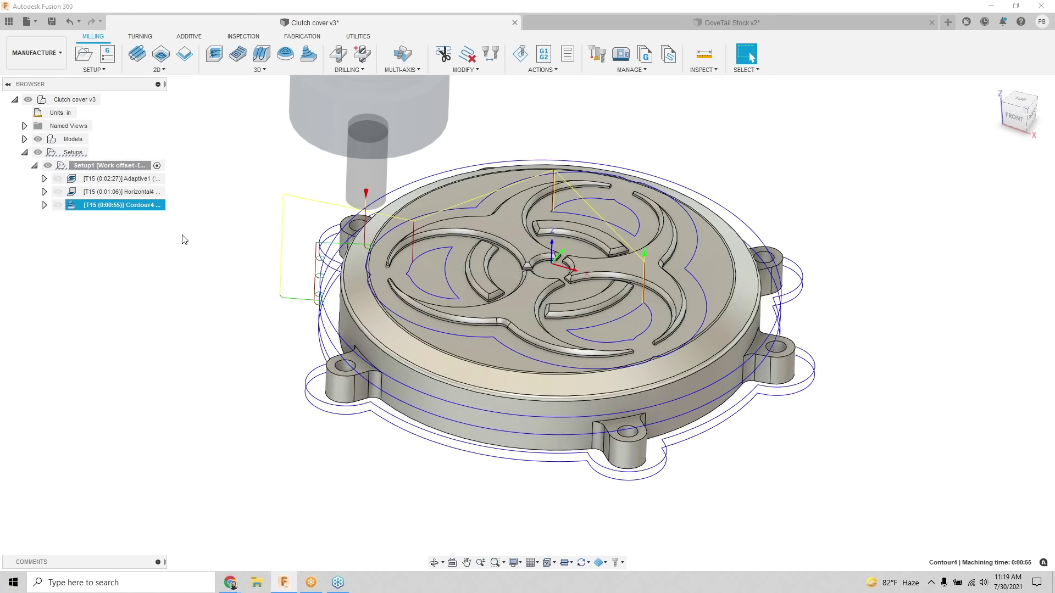
left_click(136, 179, "shift")
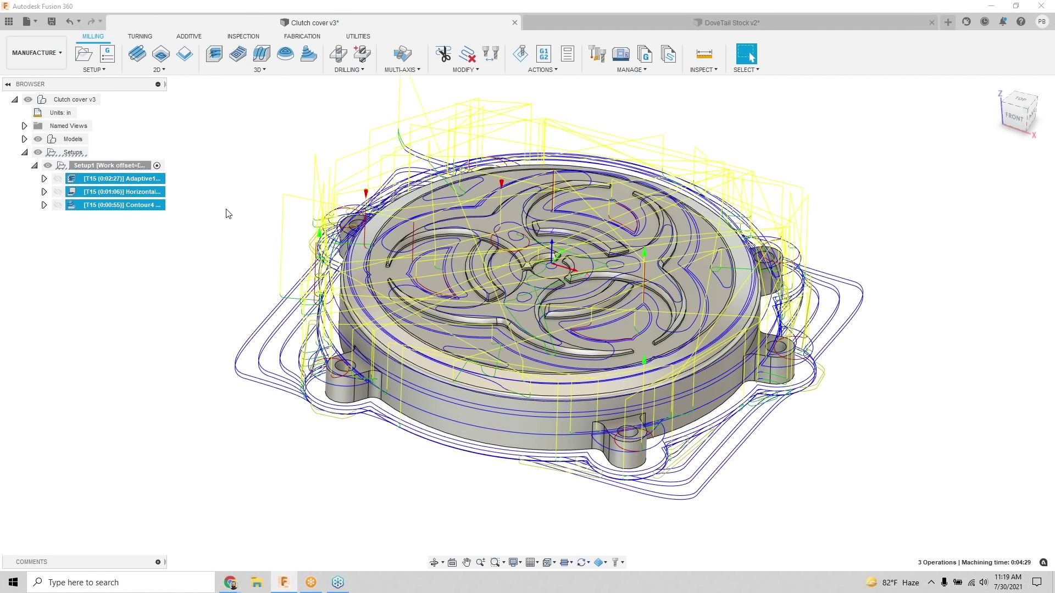
right_click(142, 181)
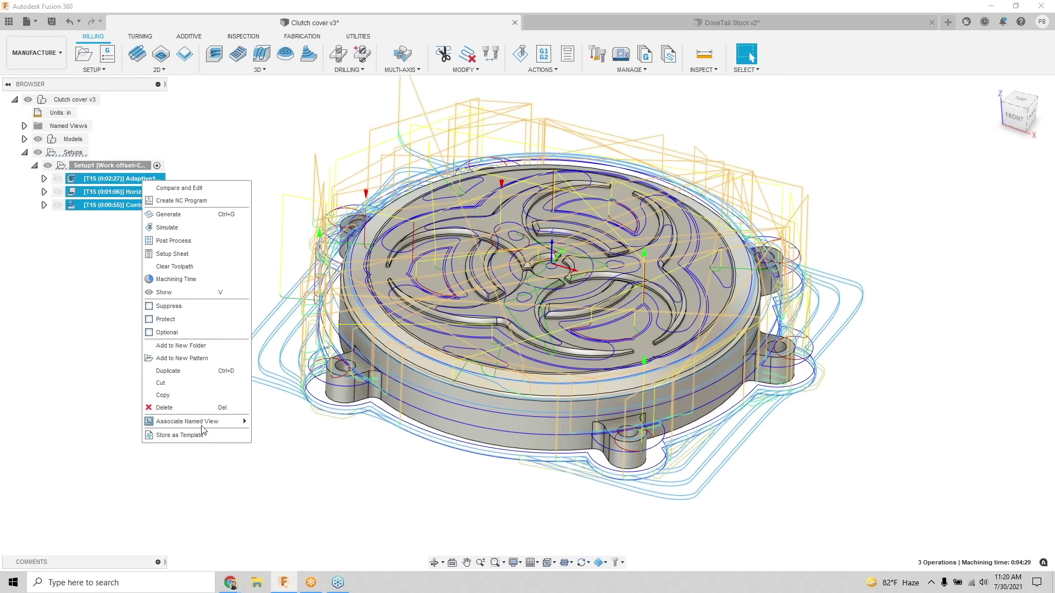
left_click_drag(104, 191, 121, 167)
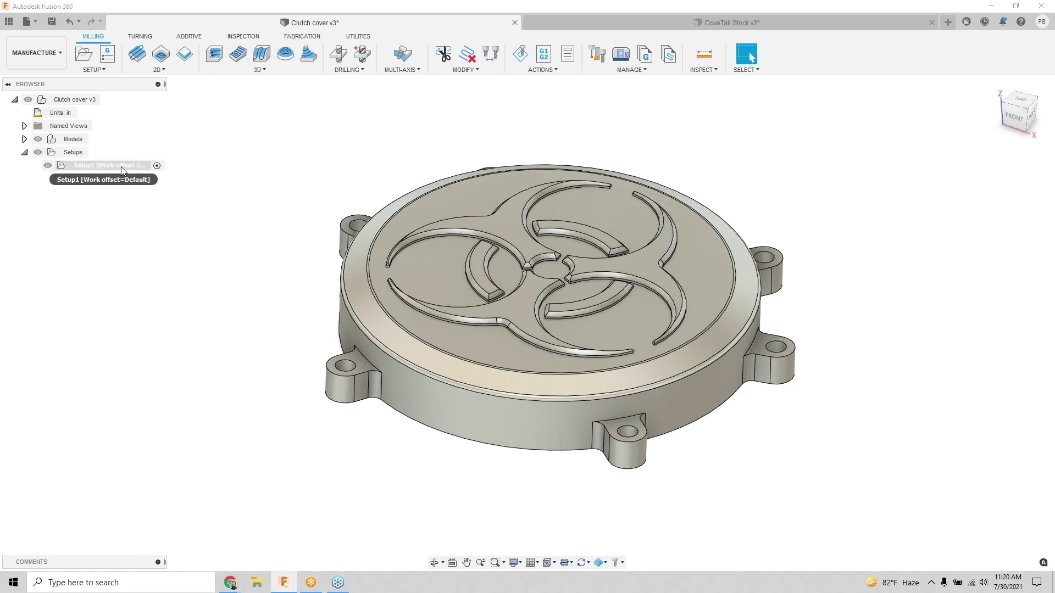
Step: Recreate the Adaptive, Horizontal and Contour operations in Setup1 from the saved template and generate their toolpaths
right_click(121, 167)
mouse_move(220, 213)
left_click(261, 213)
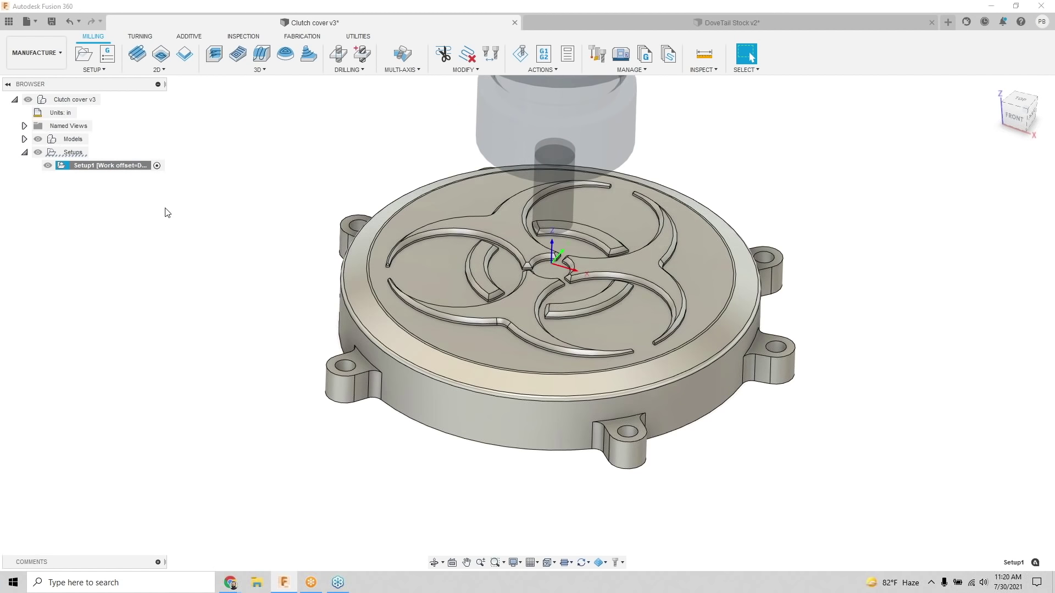
left_click(121, 181, "ctrl")
left_click(120, 194, "ctrl")
key("ctrl+g")
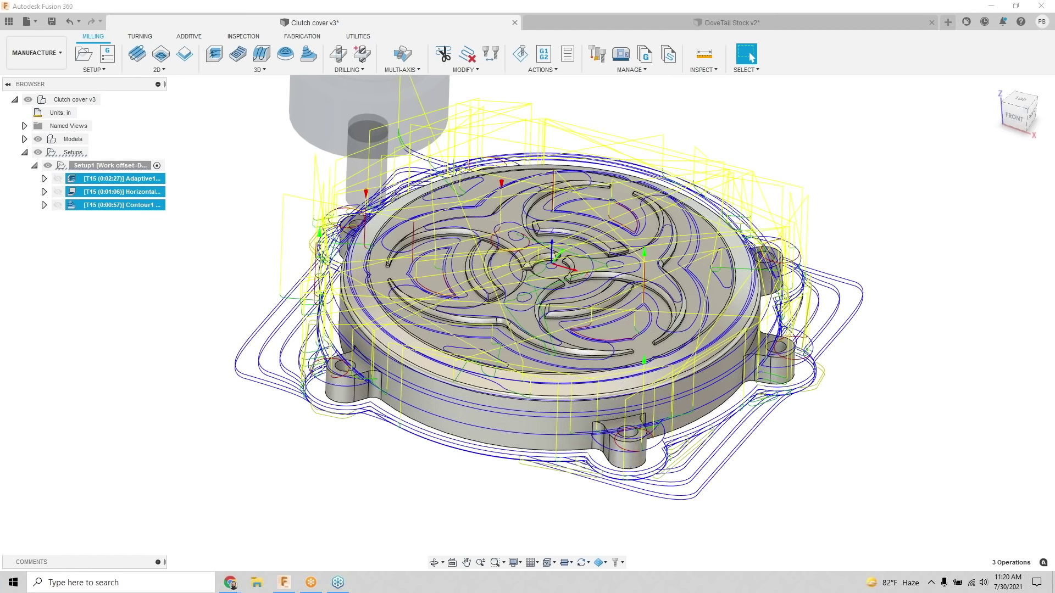
left_click(423, 159)
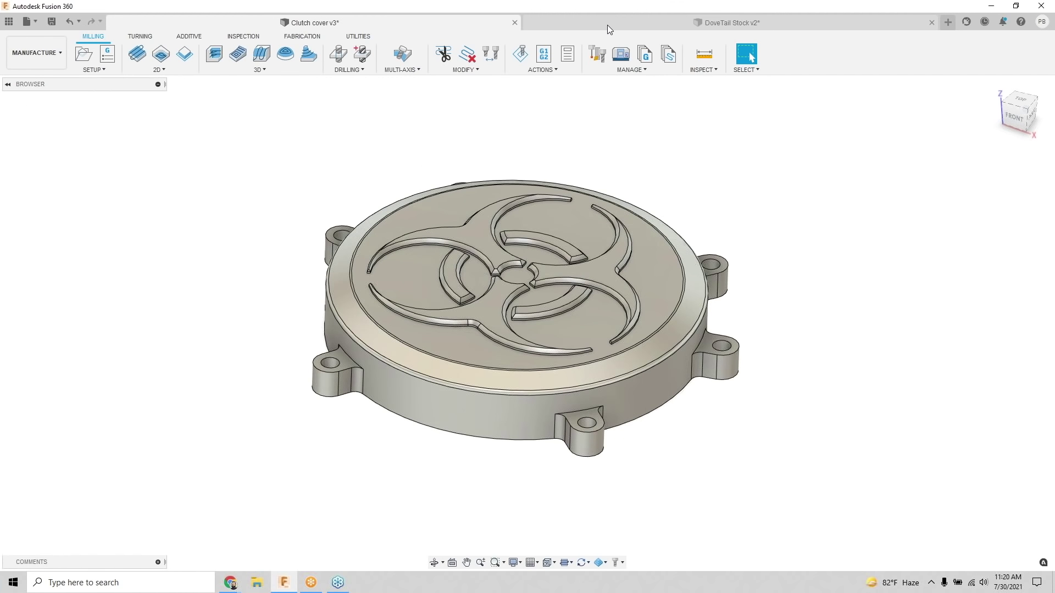
Step: Switch to the DoveTail Stock document, enter the Design workspace and review its user and model parameters
left_click(608, 25)
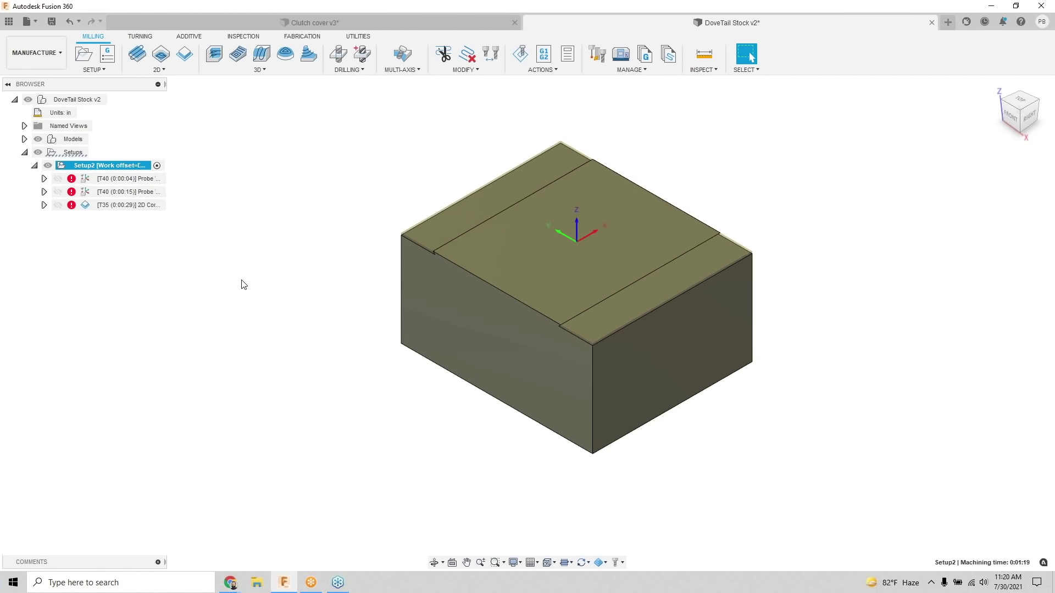
left_click(45, 55)
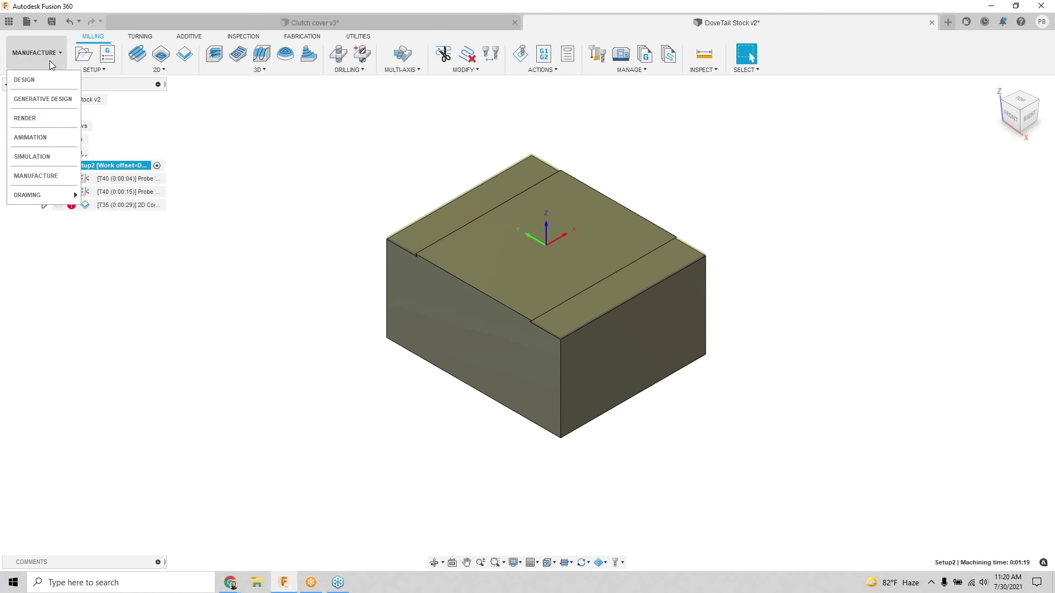
left_click(44, 80)
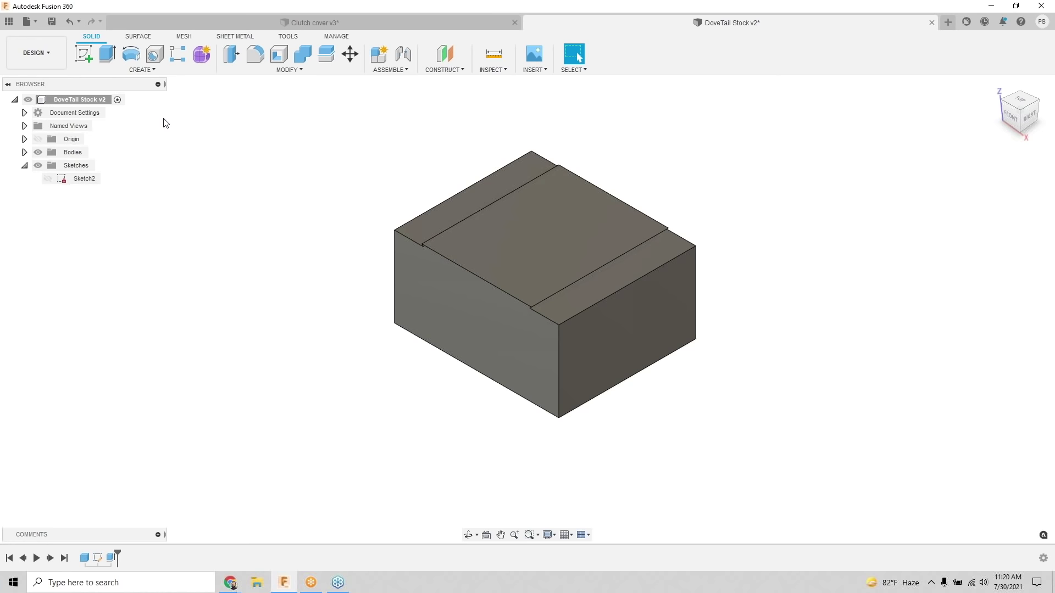
left_click(266, 70)
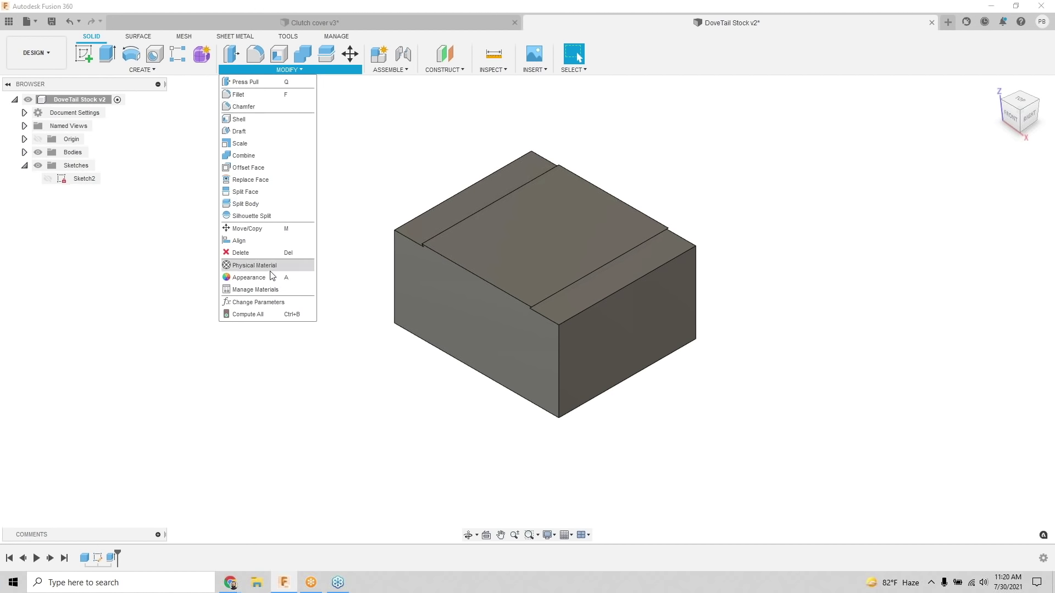
left_click(259, 303)
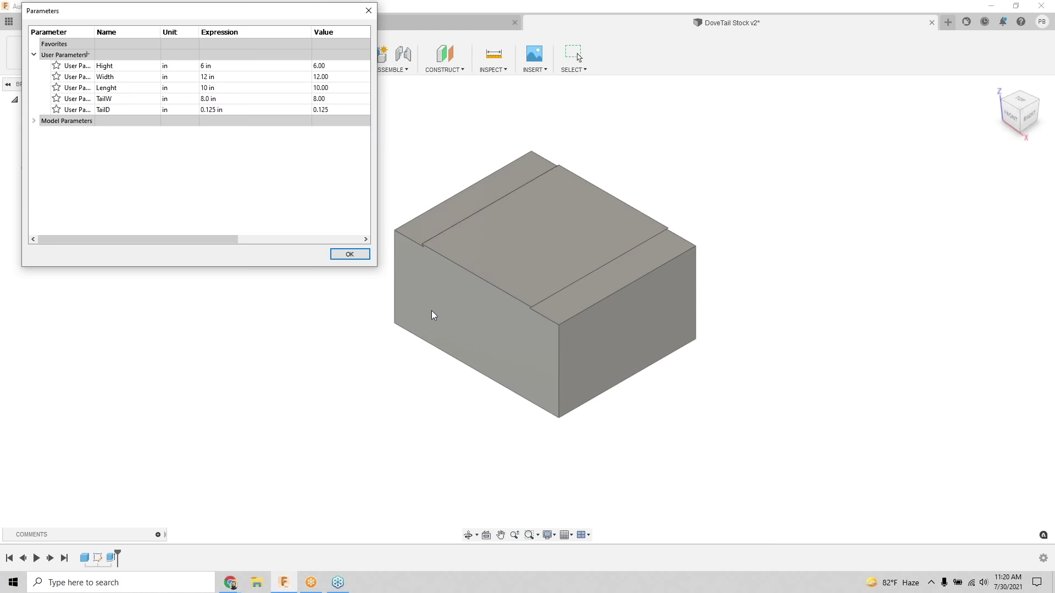
left_click(33, 120)
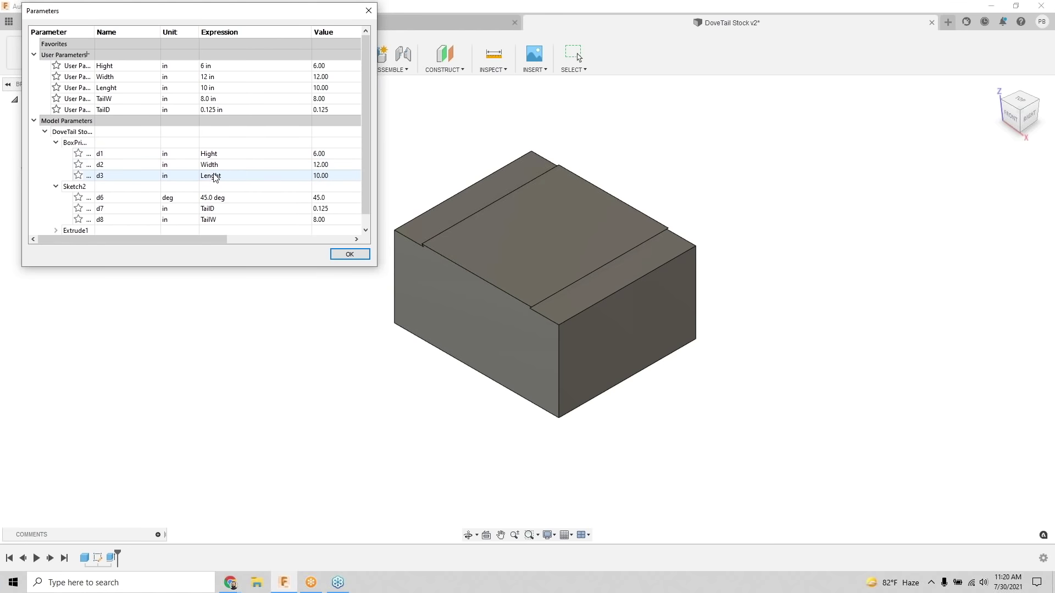
left_click(33, 120)
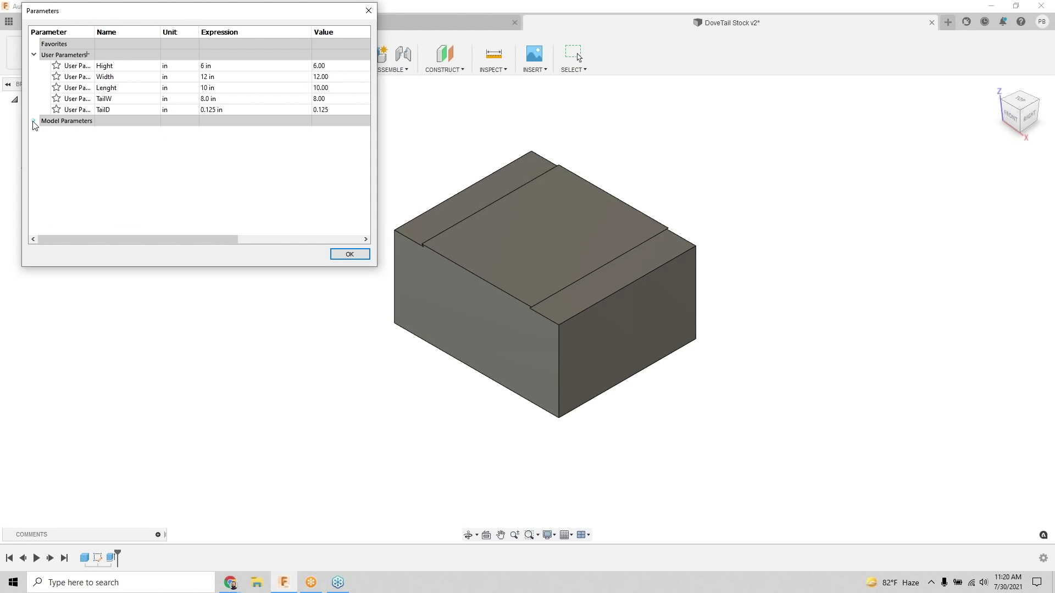
Step: Set the dovetail stock's user parameters Hight to 3.0 in, Width to 8.0 in and Lenght to 5.0 in
left_click(226, 66)
type("3.0")
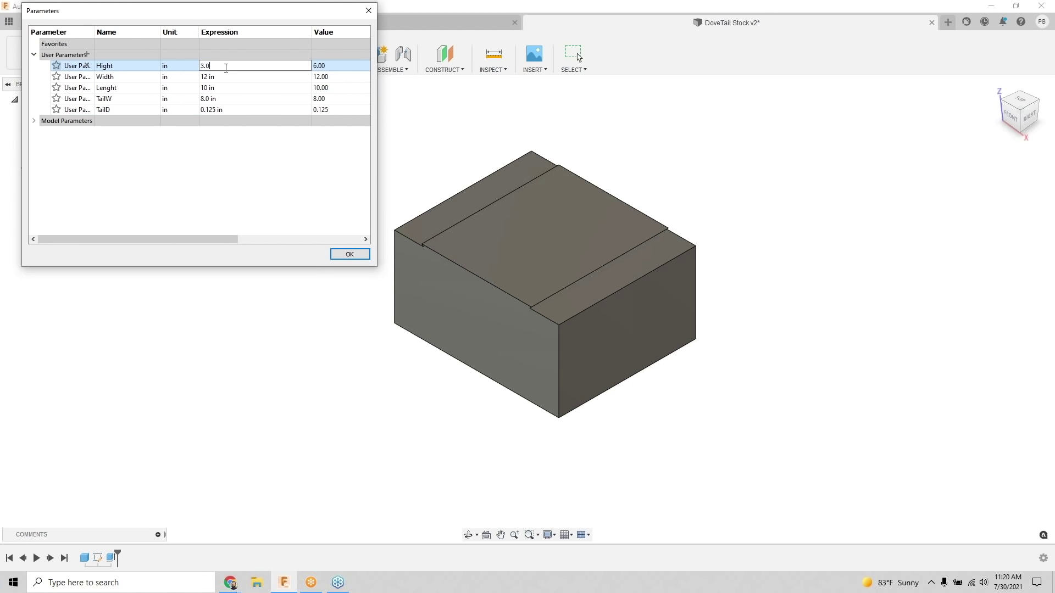
left_click(227, 72)
type("8.0")
key("Return")
type("5")
key("Return")
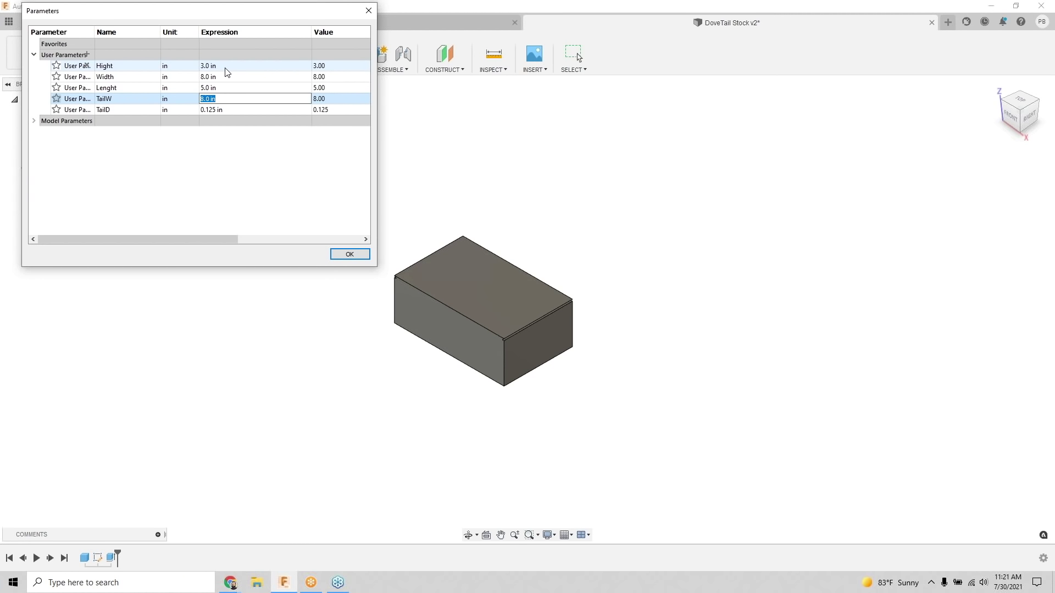
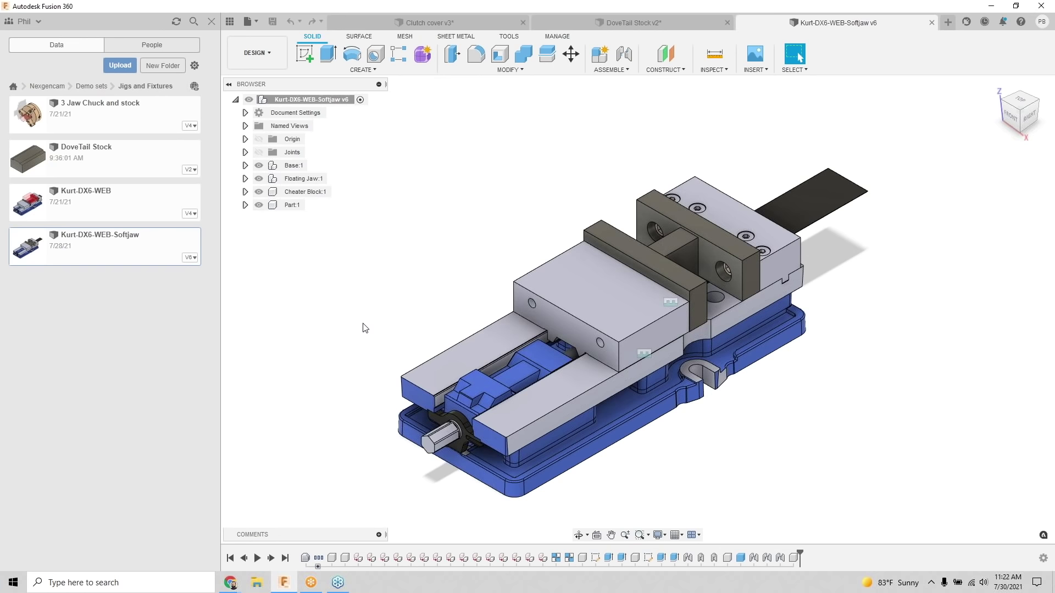
Step: Save a copy of the Kurt-DX6-WEB-Softjaw vise design in the 3x Milling folder
left_click(256, 24)
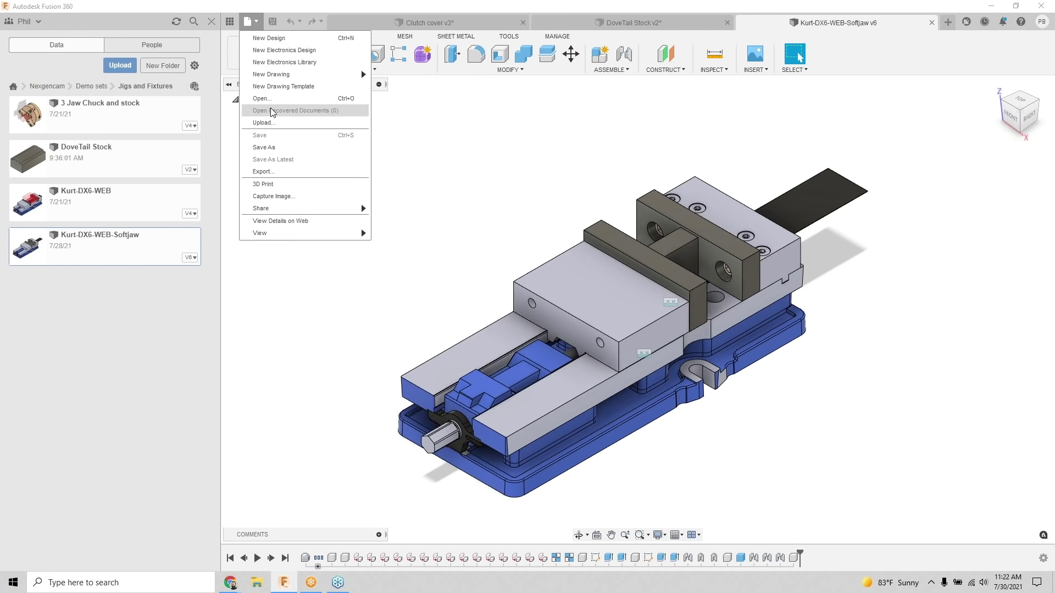
left_click(297, 147)
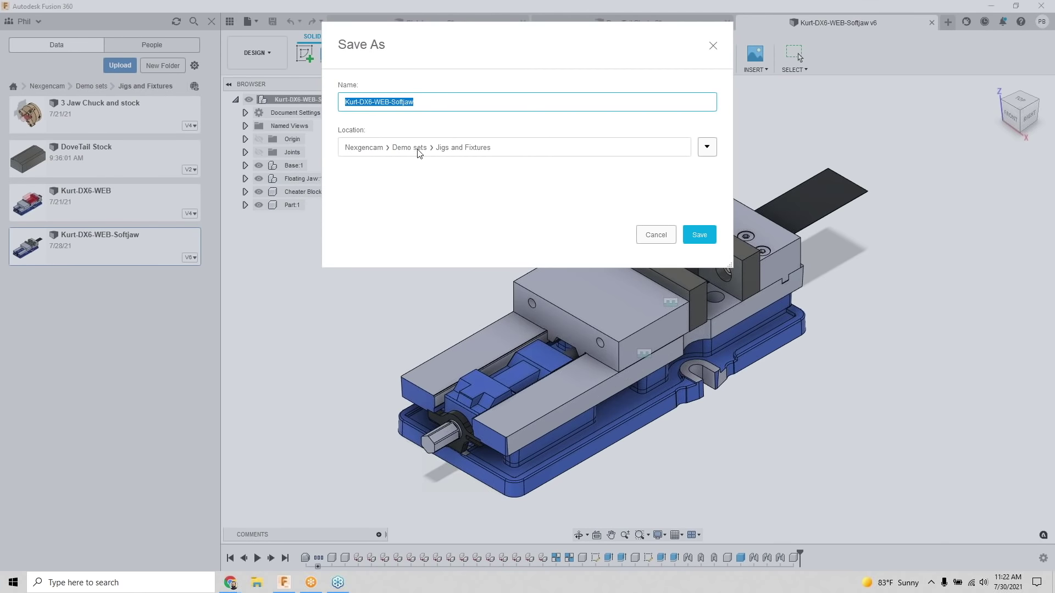
left_click(707, 148)
left_click(545, 242)
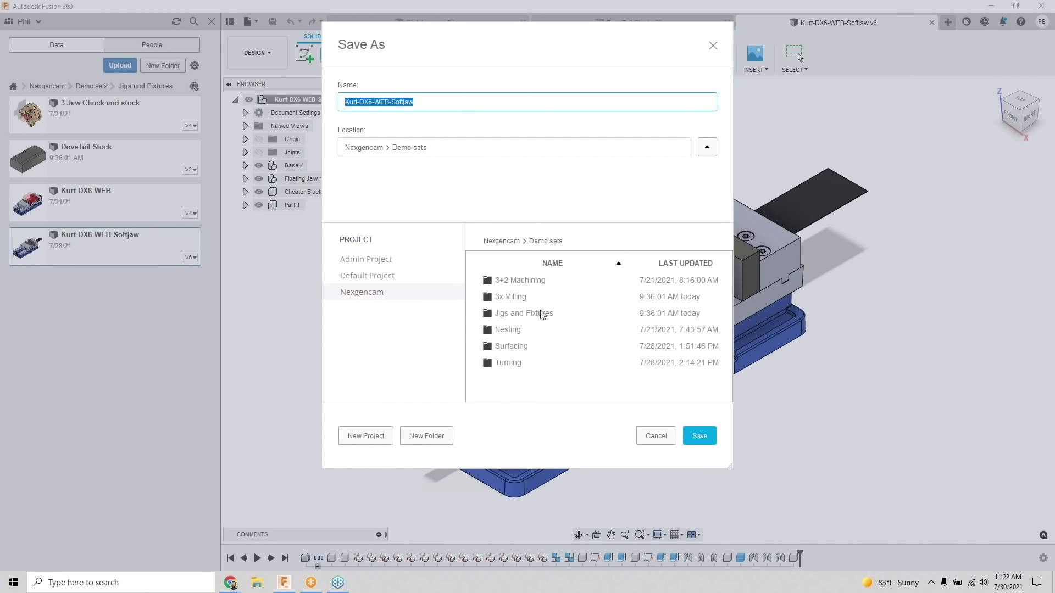
double_click(510, 297)
left_click(702, 437)
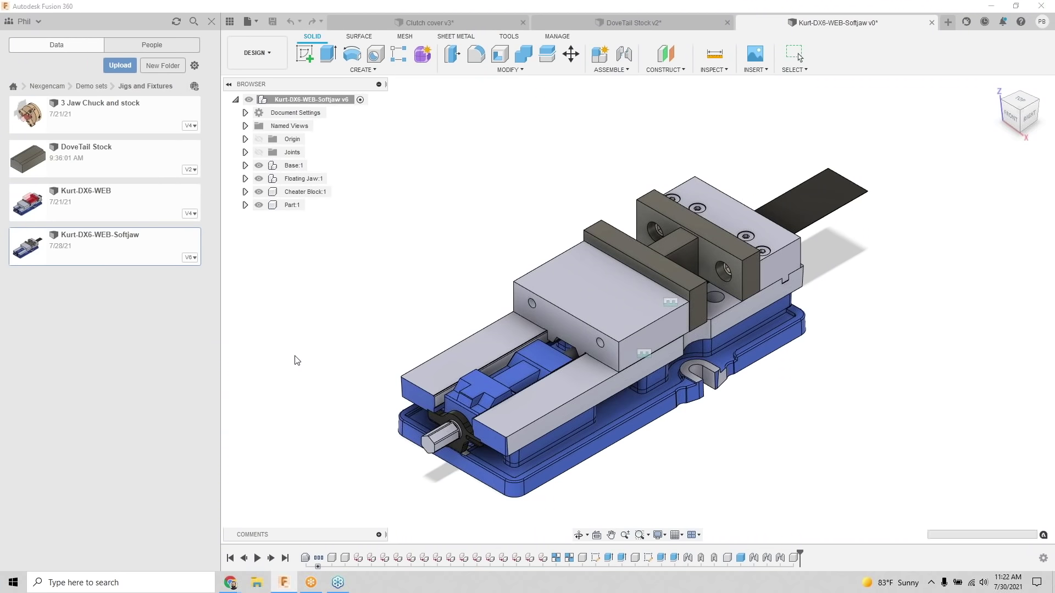
Step: Insert the Clutch cover from the 3x Milling folder into the vise assembly, raised 8 in above the jaws
left_click(88, 86)
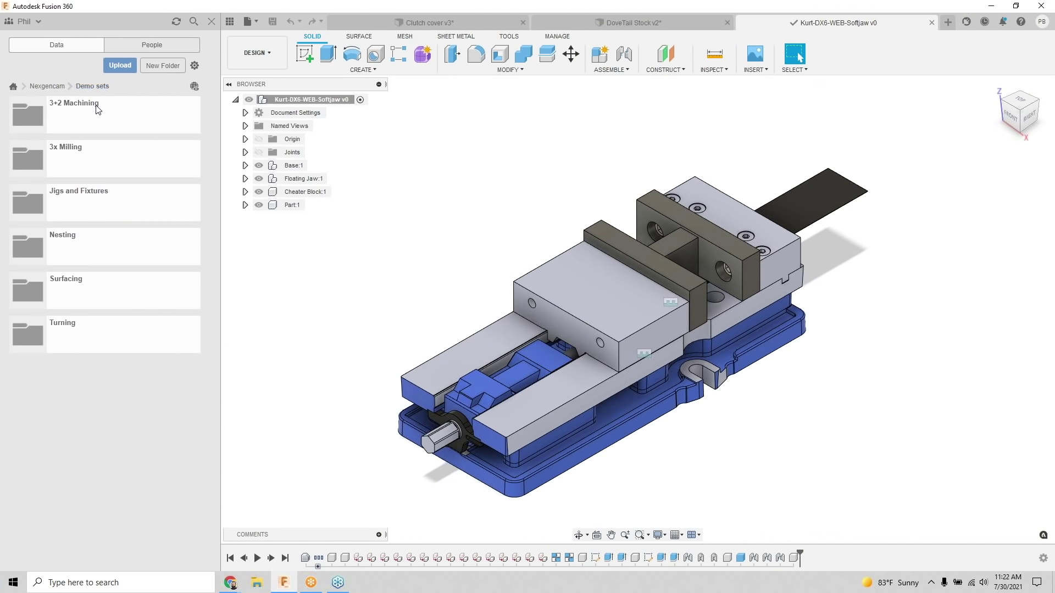
left_click(80, 155)
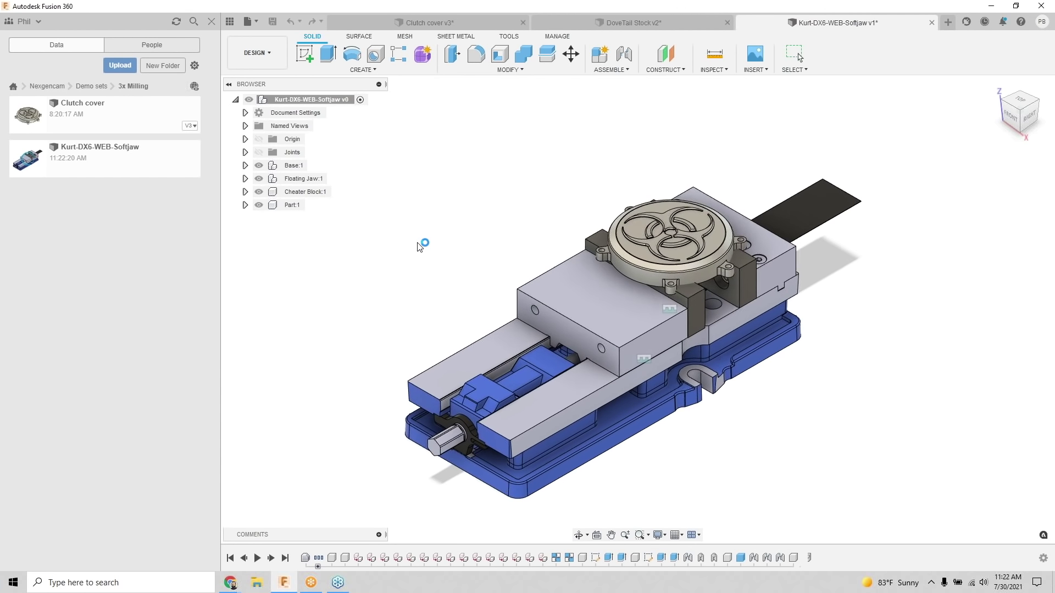
left_click_drag(603, 208, 602, 180)
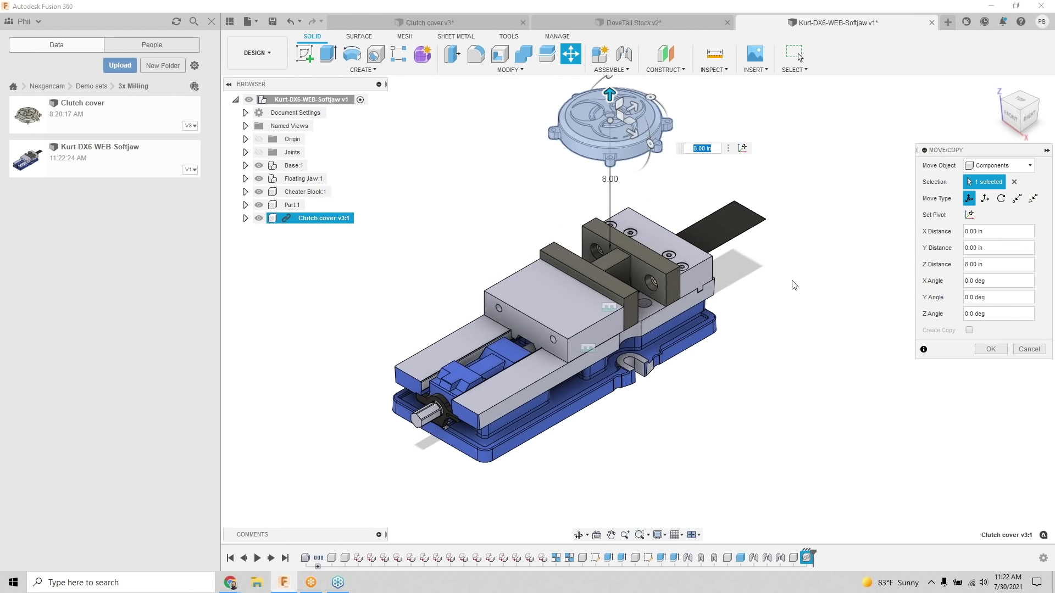
left_click(991, 349)
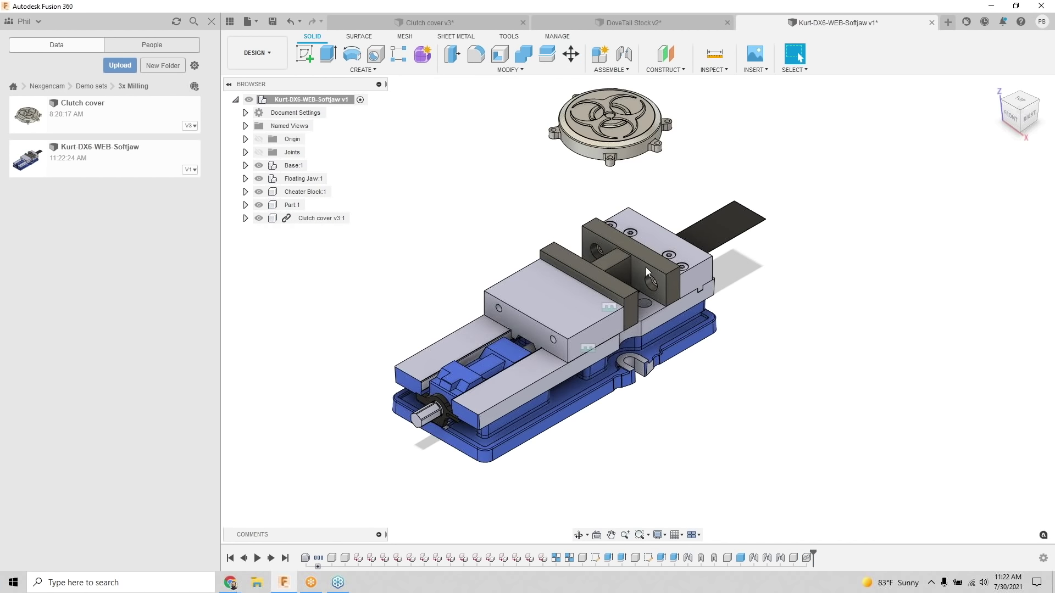
left_click(211, 21)
Step: Joint the clutch cover's underside at its centre to the top of the small block between the vise jaws
scroll(436, 291, "up", 2)
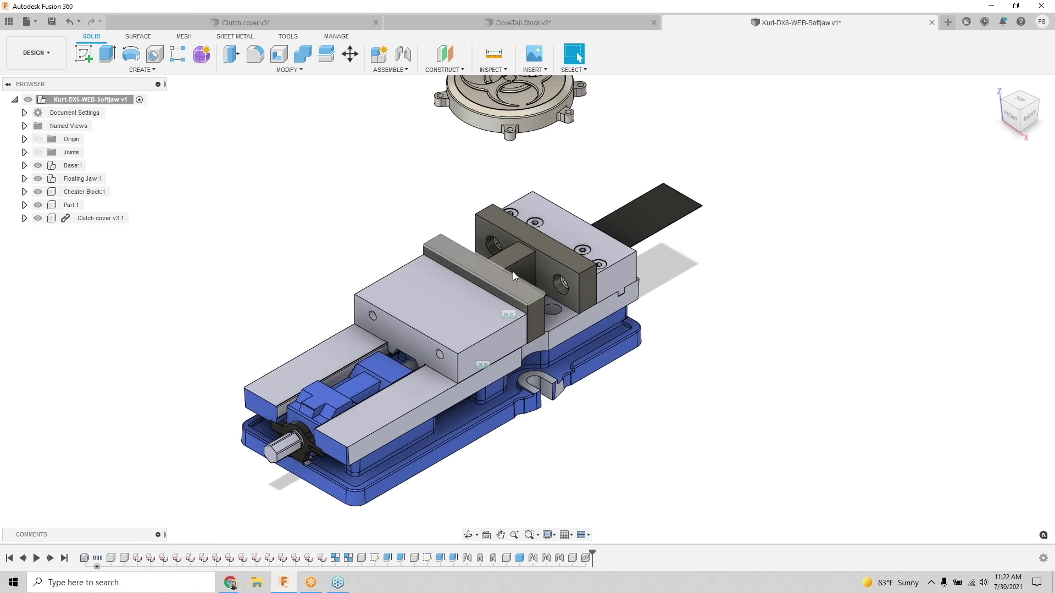
middle_click_drag(276, 238, 273, 231, "shift")
left_click_drag(273, 231, 444, 276)
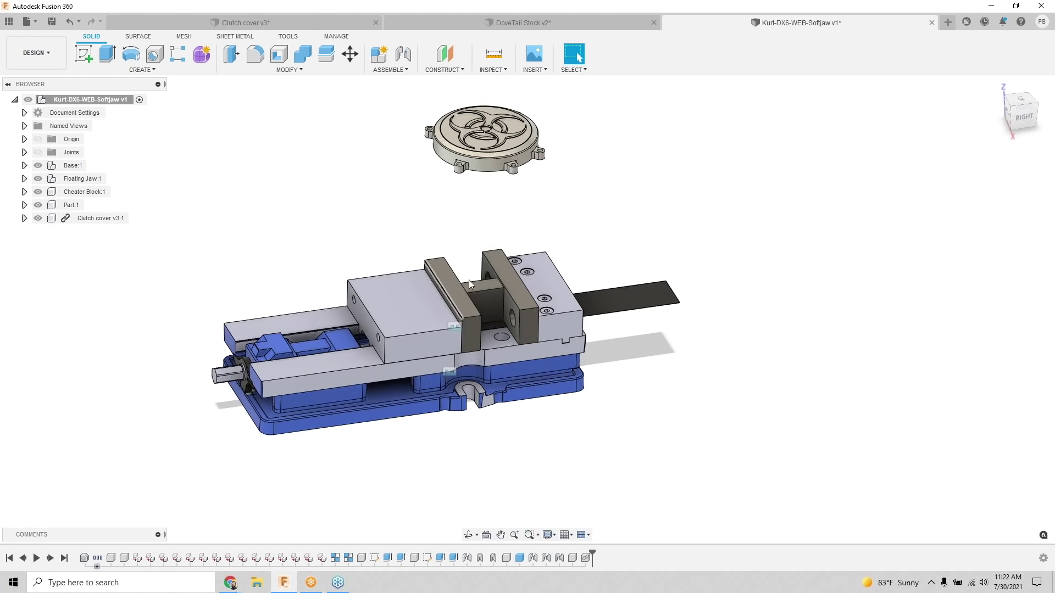
key("Escape")
scroll(489, 284, "up", 2)
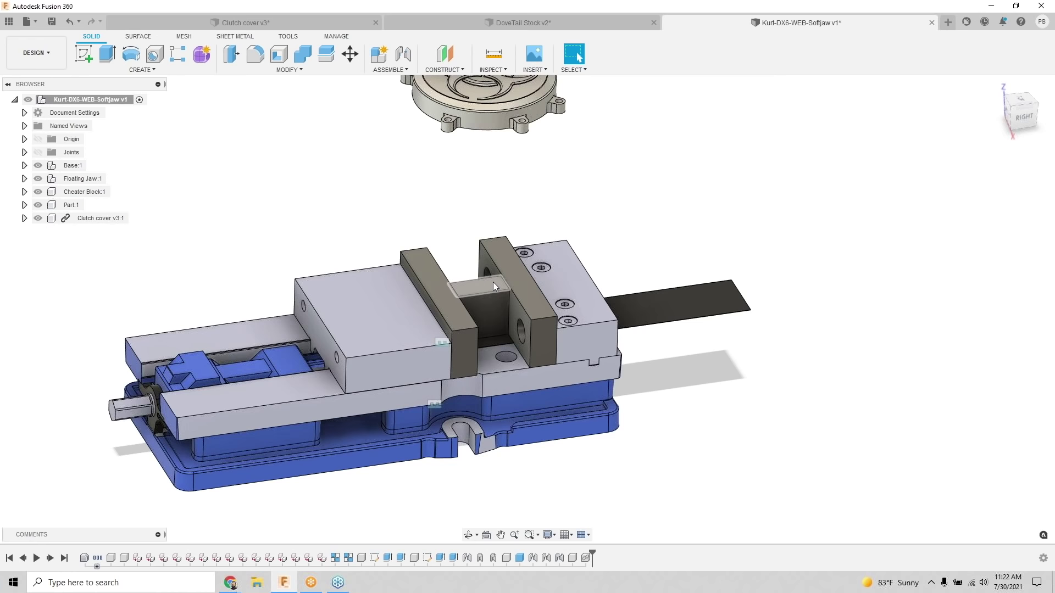
scroll(492, 282, "down", 1)
left_click(404, 53)
middle_click_drag(434, 156, 461, 106, "shift")
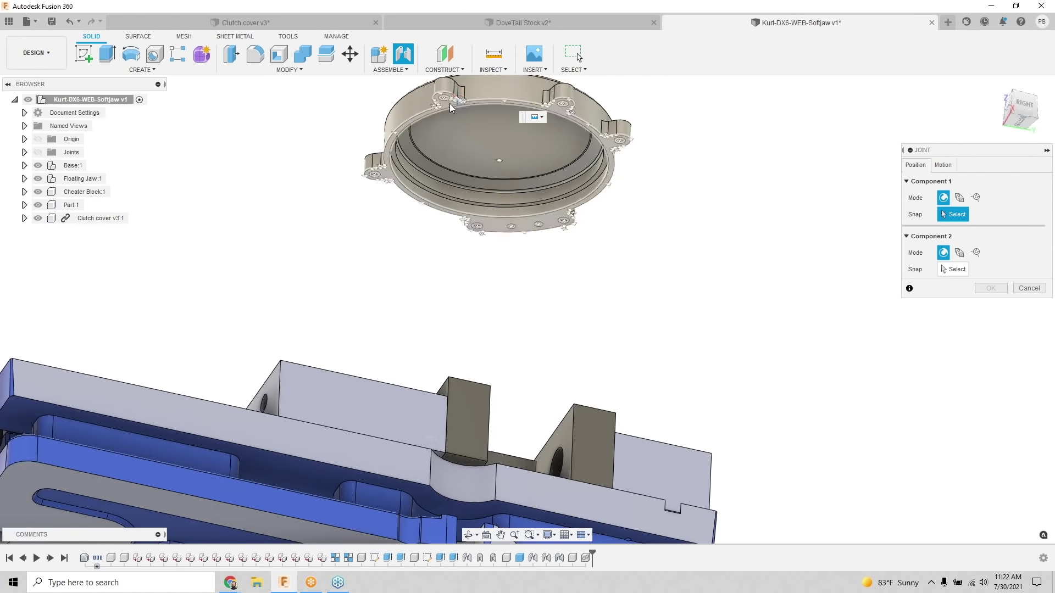
scroll(461, 106, "up", 2)
left_click(517, 184)
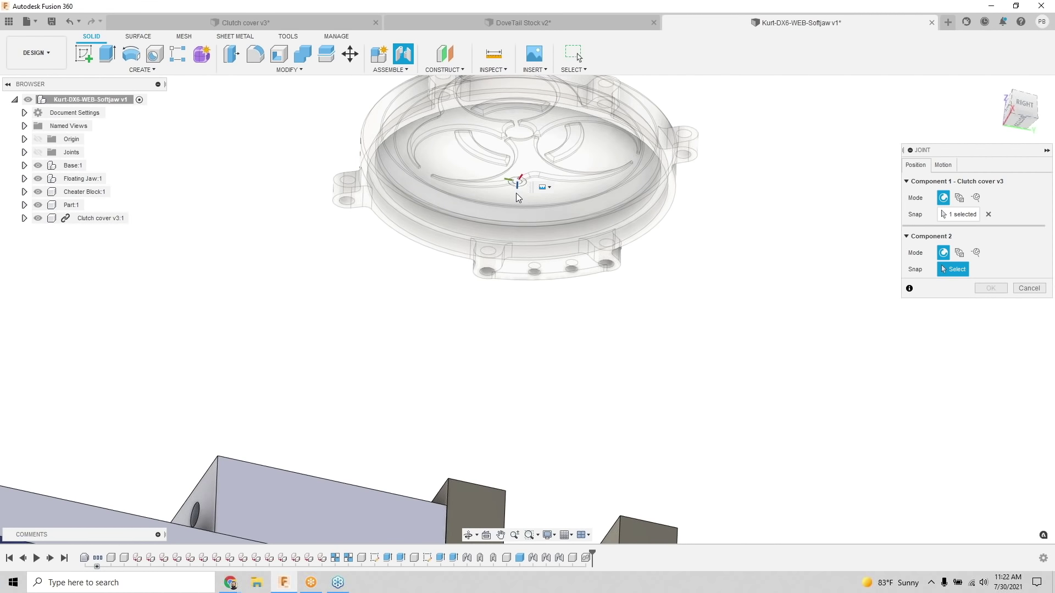
left_click(511, 305)
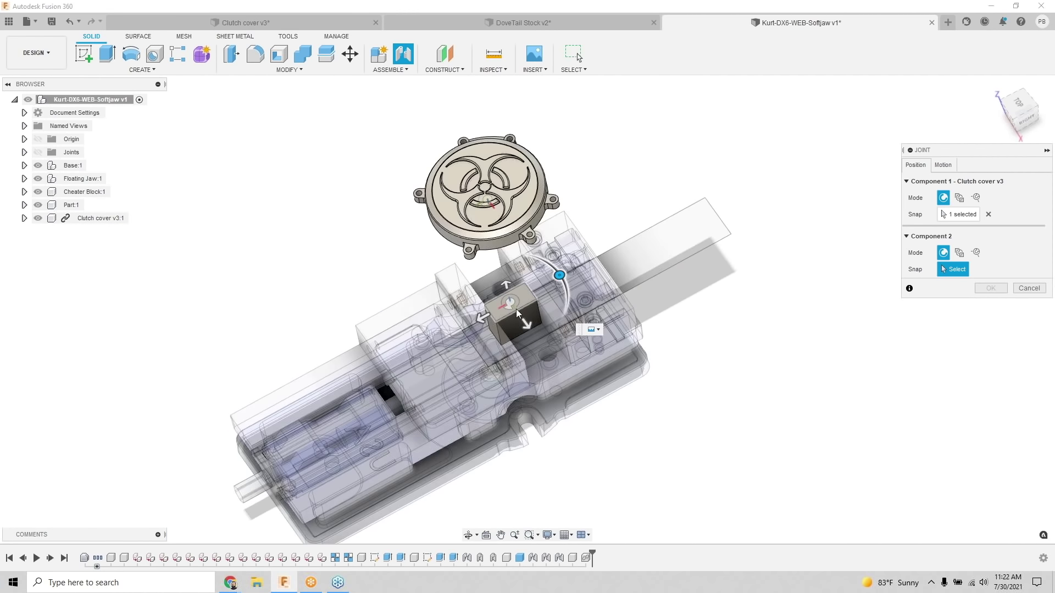
left_click(991, 392)
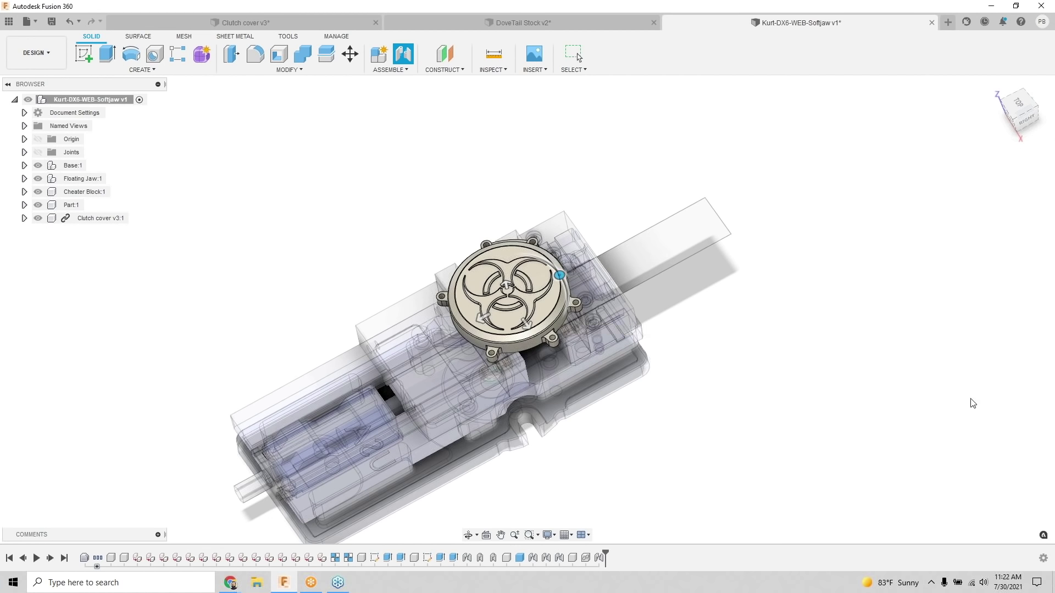
Step: Set the vise's user parameter JAWD to 2.0 in
middle_click_drag(714, 372, 611, 311, "shift")
left_click(291, 70)
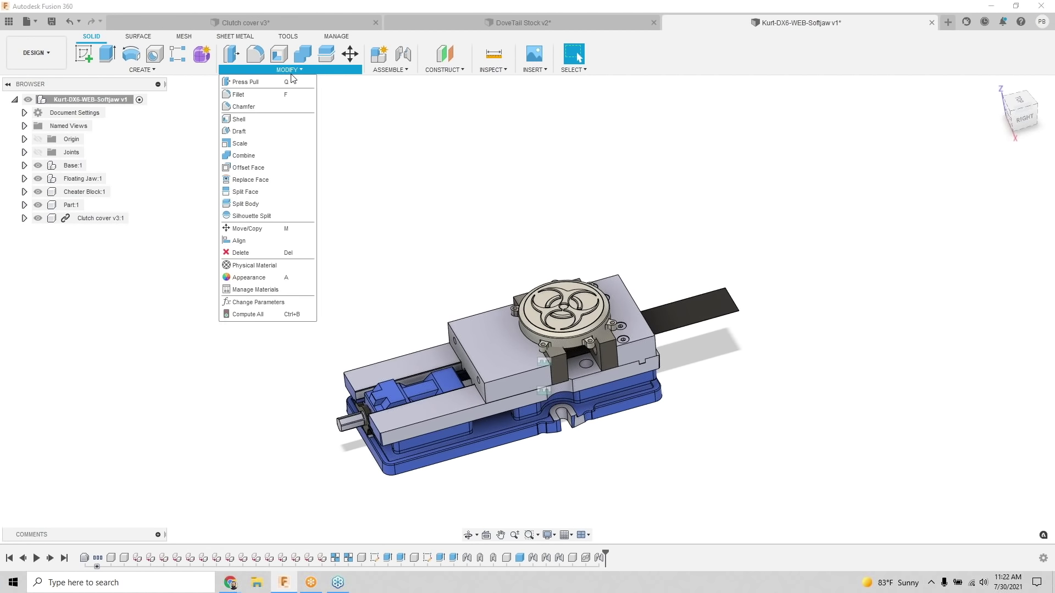
left_click(297, 303)
double_click(209, 66)
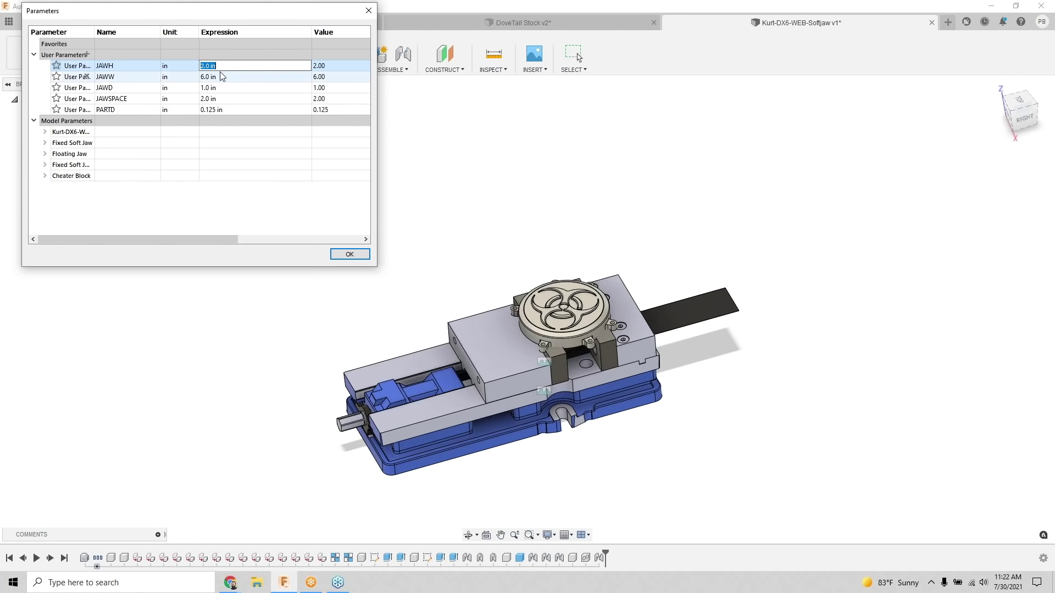
double_click(221, 73)
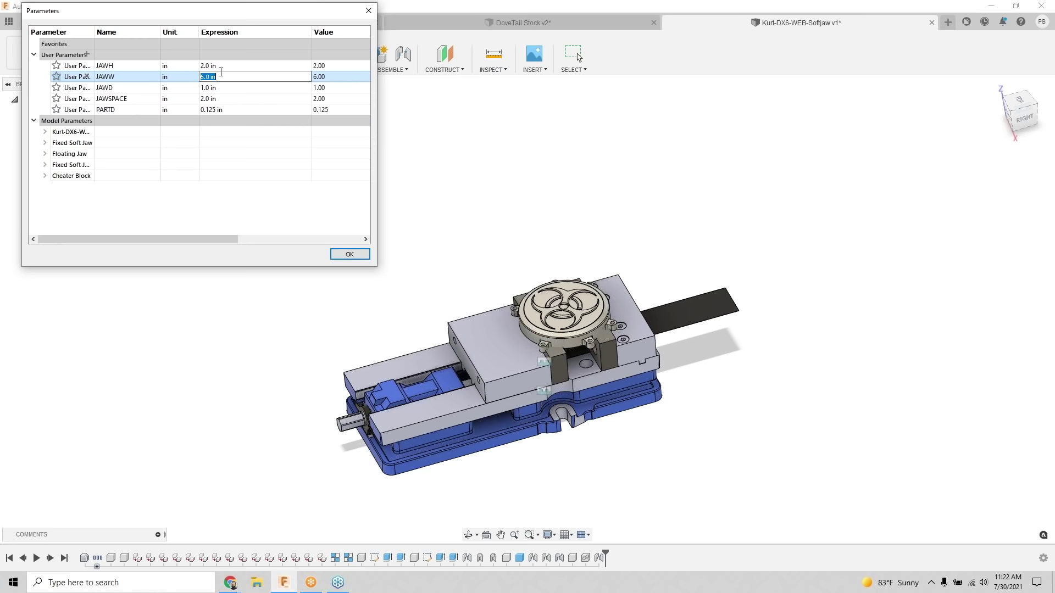
key("Down")
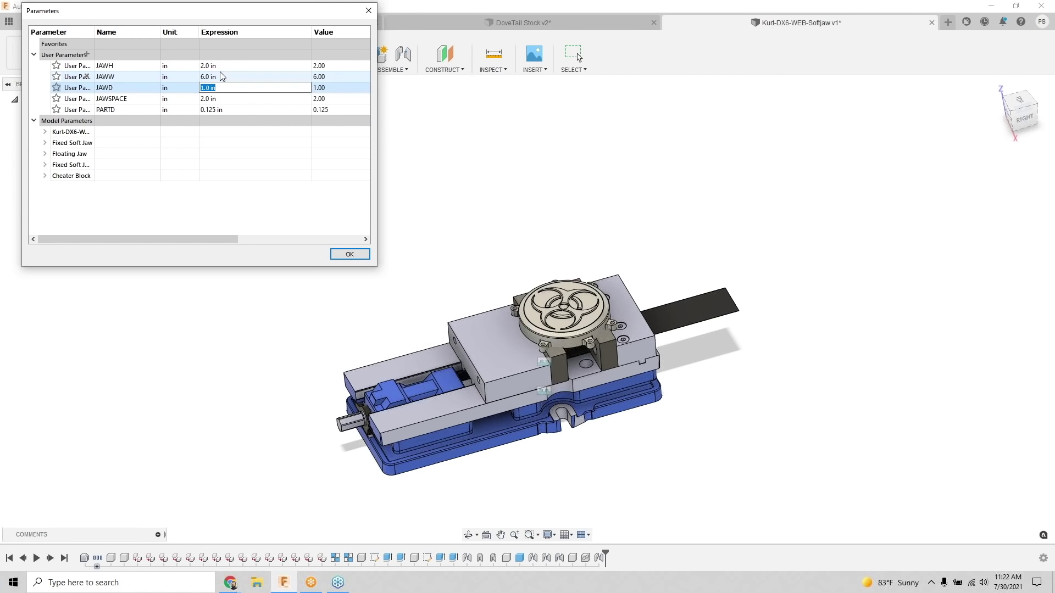
key("Down")
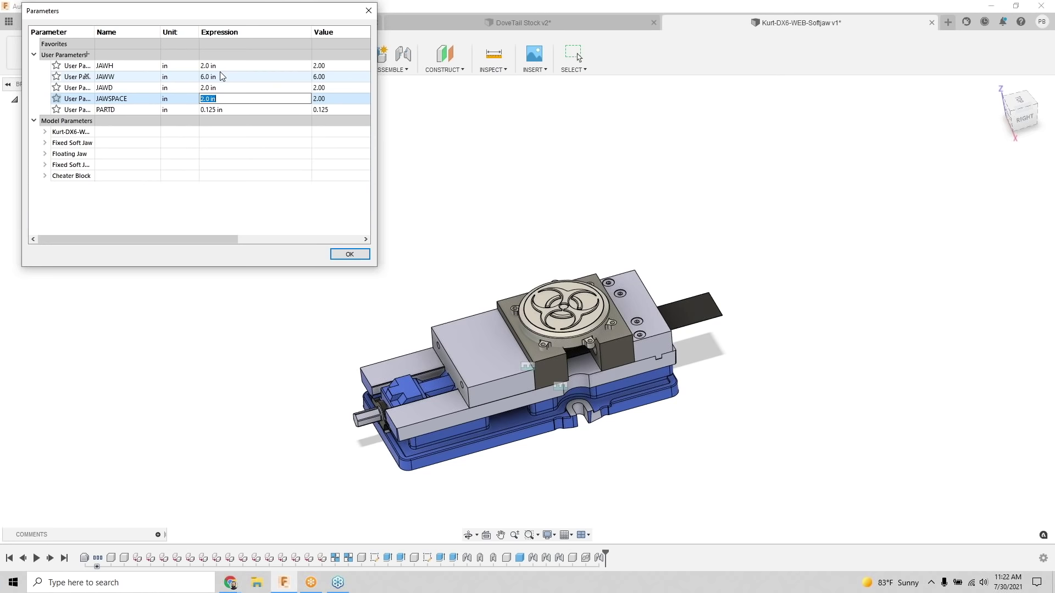
Step: Set the vise's user parameters JAWSPACE to 2.5 in and PARTD to 0.25 in, then view the vise from the right side
key("Down")
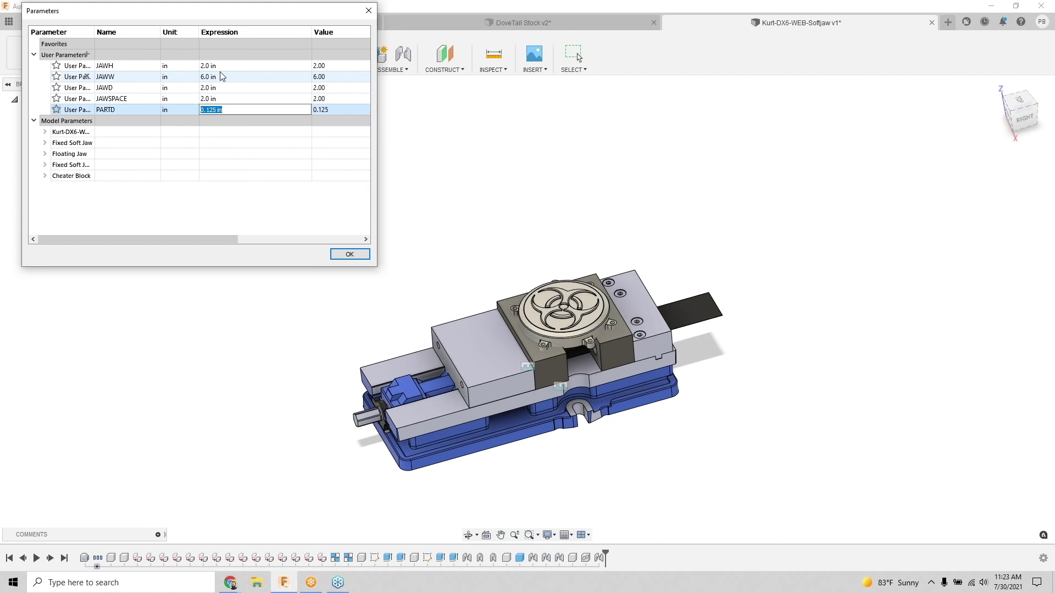
left_click(219, 99)
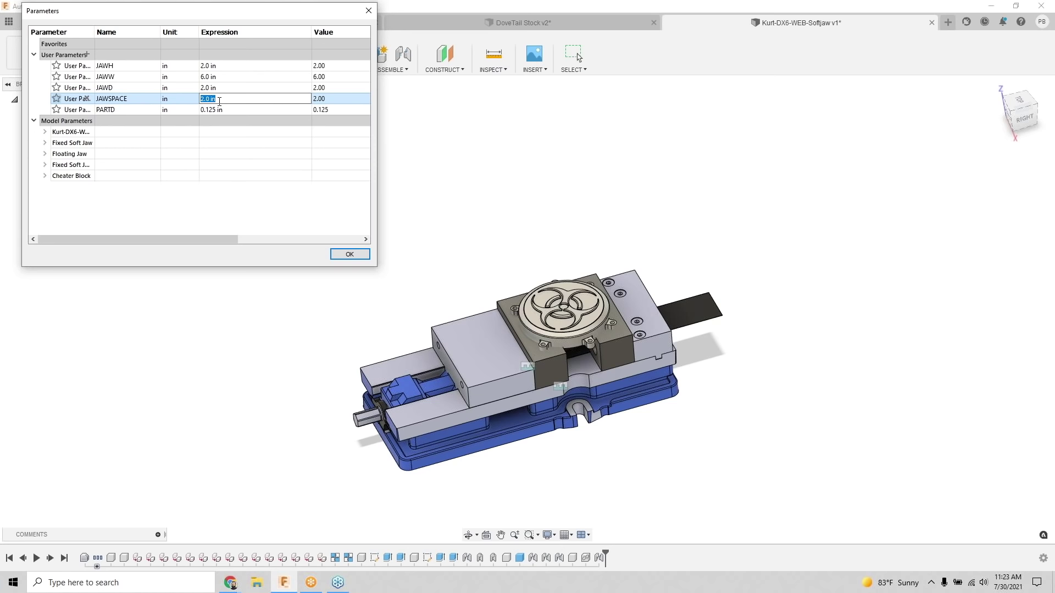
type("2.5")
key("Down")
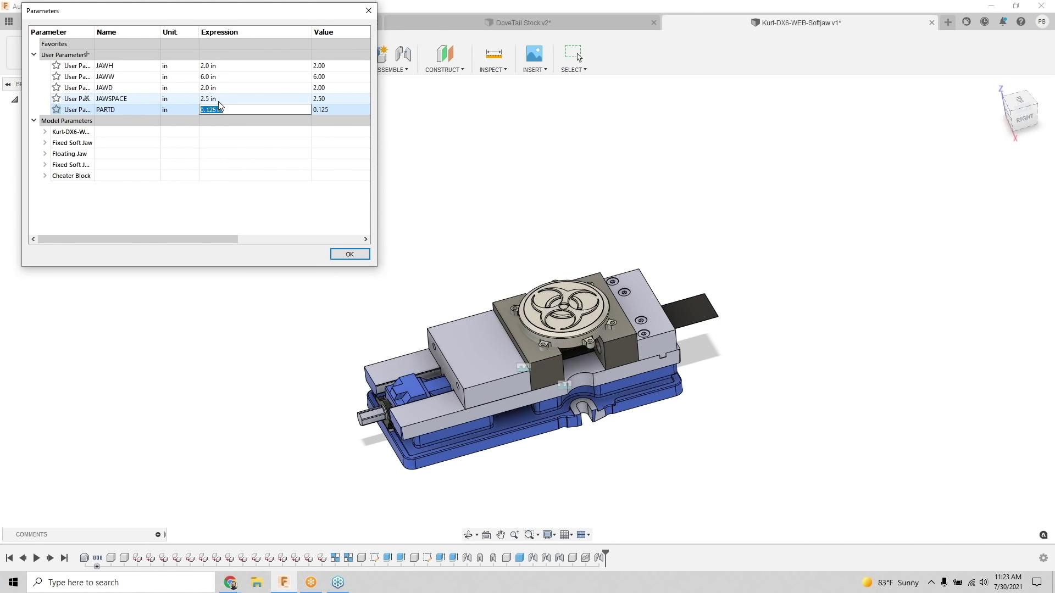
type(".")
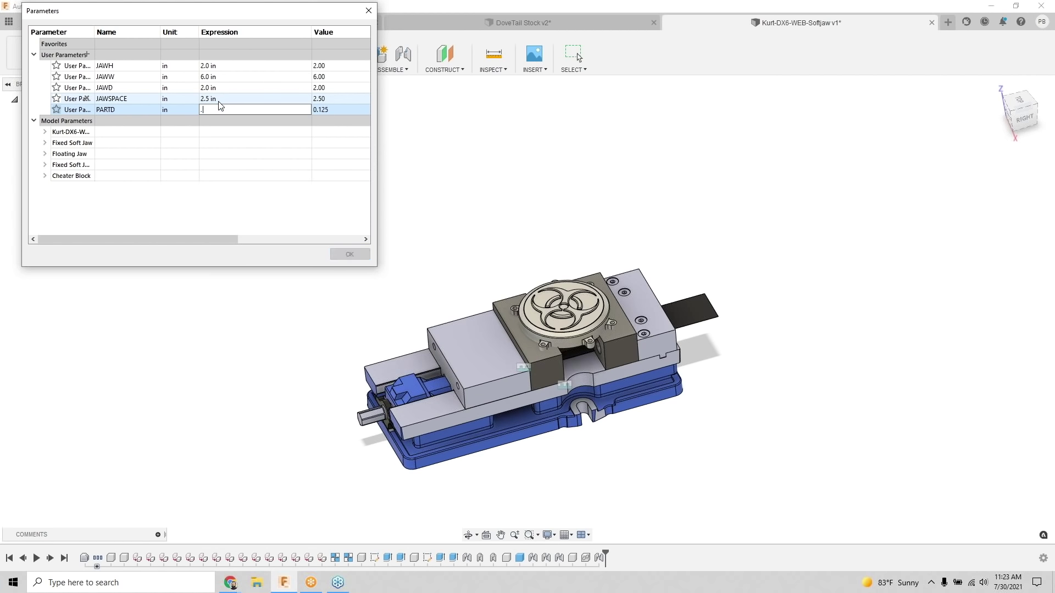
type("25")
key("Return")
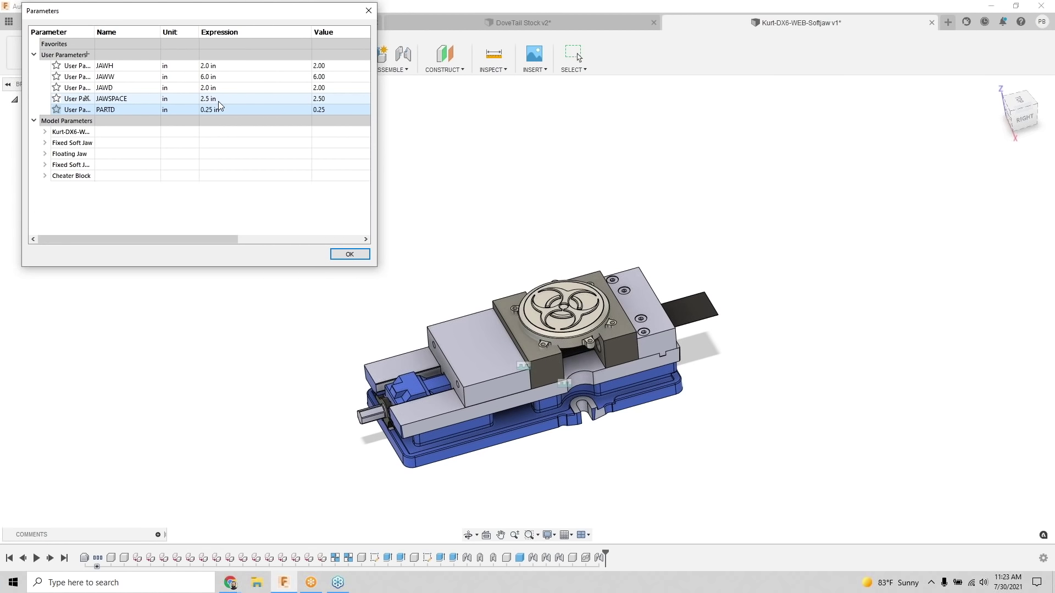
left_click(1025, 118)
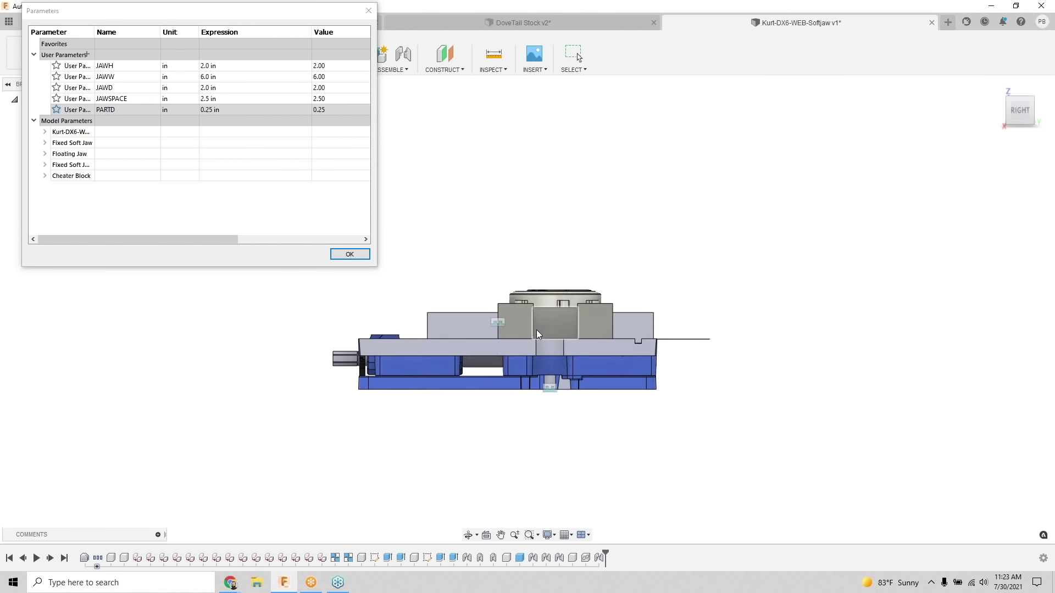
left_click(350, 254)
Step: Cut the clutch cover's shape out of the floating soft jaw with Combine, using the cover as tool body
middle_click_drag(368, 254, 396, 116, "shift")
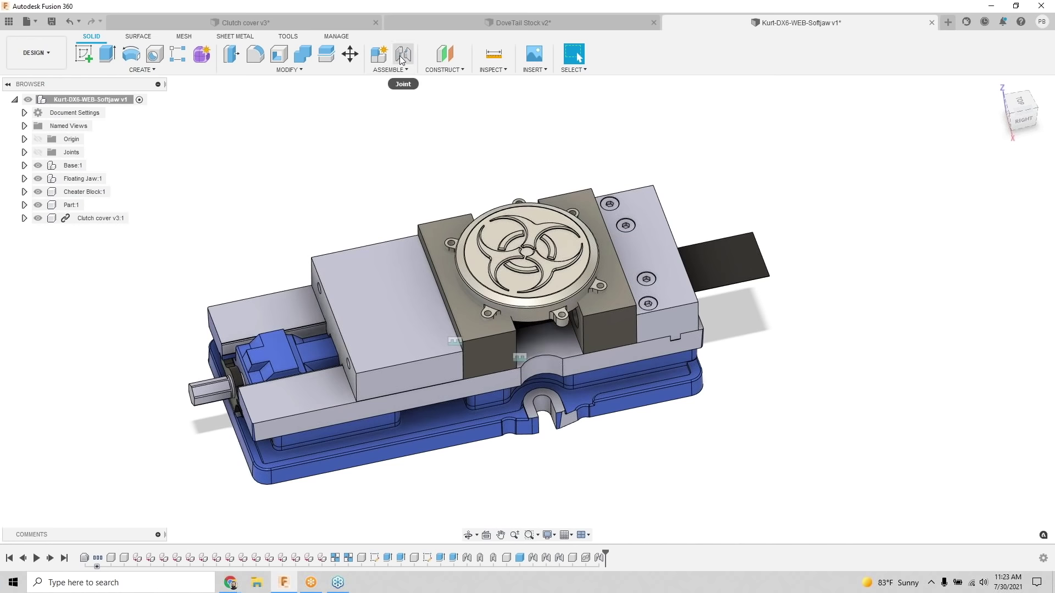
left_click(302, 53)
left_click(486, 281)
left_click(487, 280)
left_click(1001, 199)
left_click(991, 225)
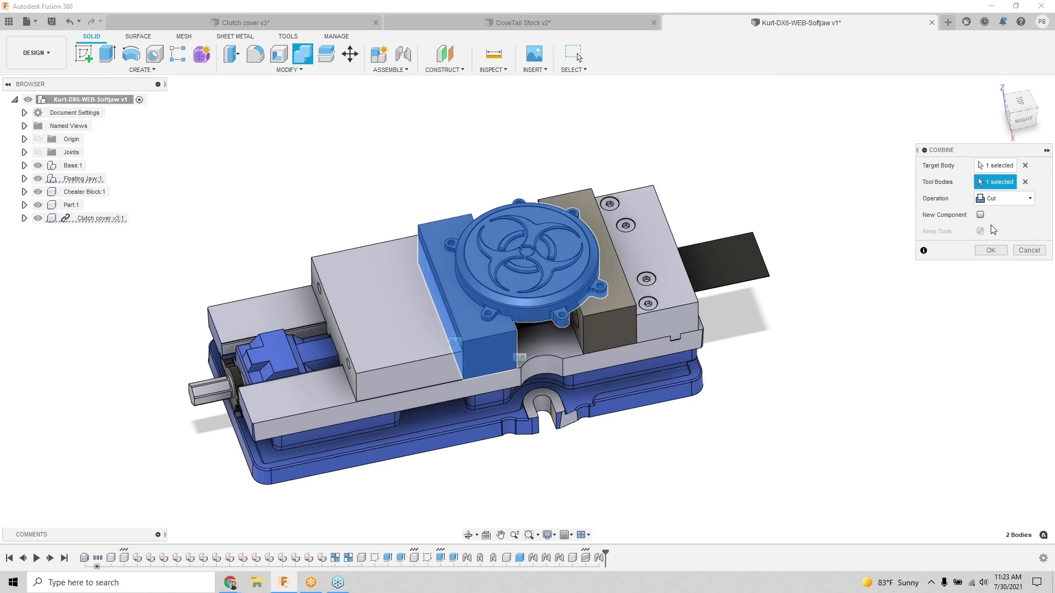
left_click(991, 250)
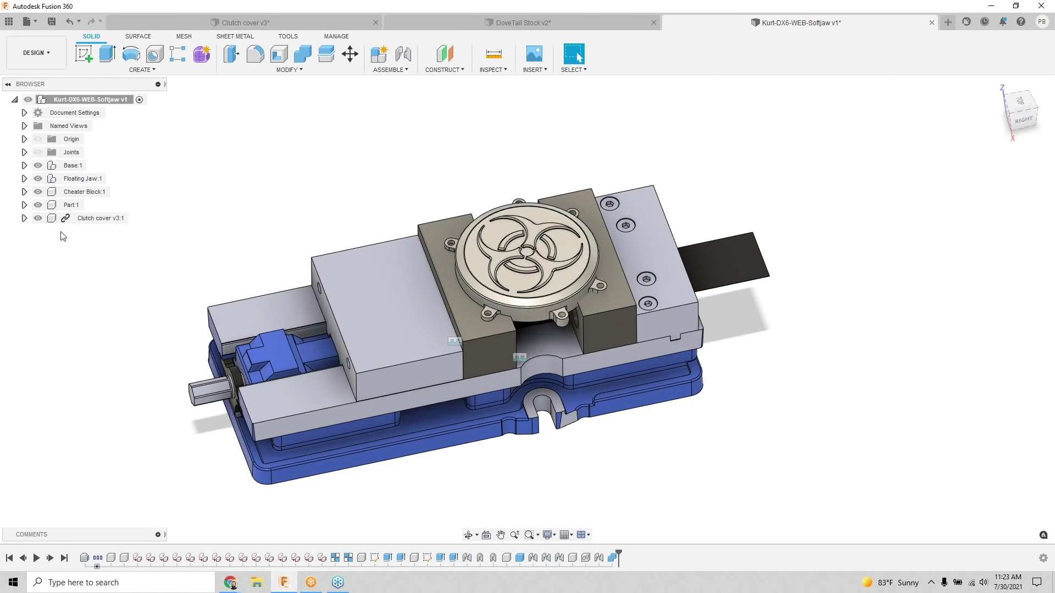
Step: Hide the clutch cover and remove the leftover centre island and the two round posts from the floating jaw's pocket
mouse_move(66, 219)
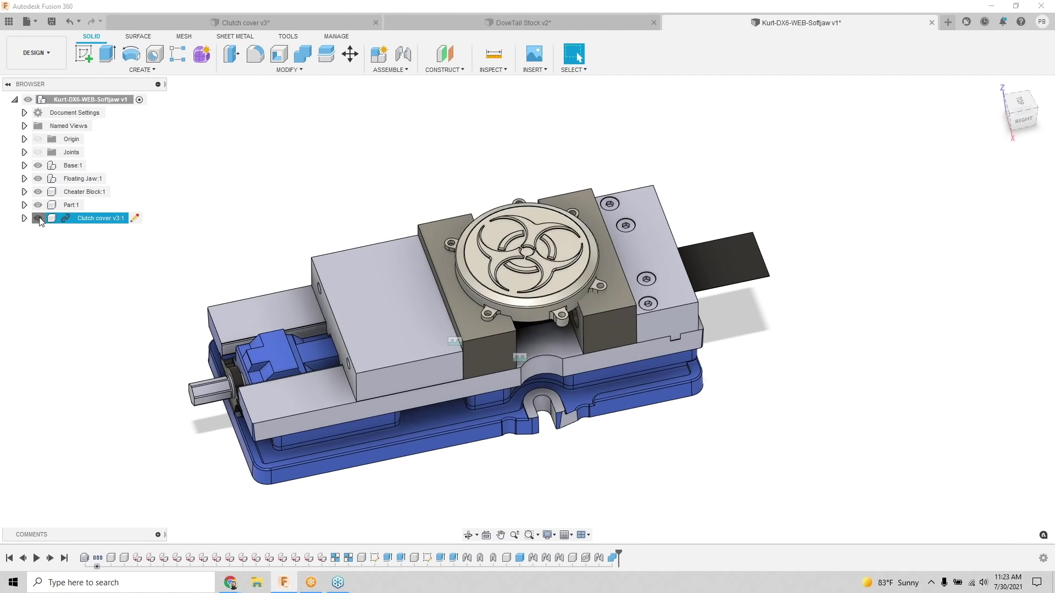
left_click(37, 219)
scroll(508, 322, "up", 3)
scroll(509, 321, "up", 3)
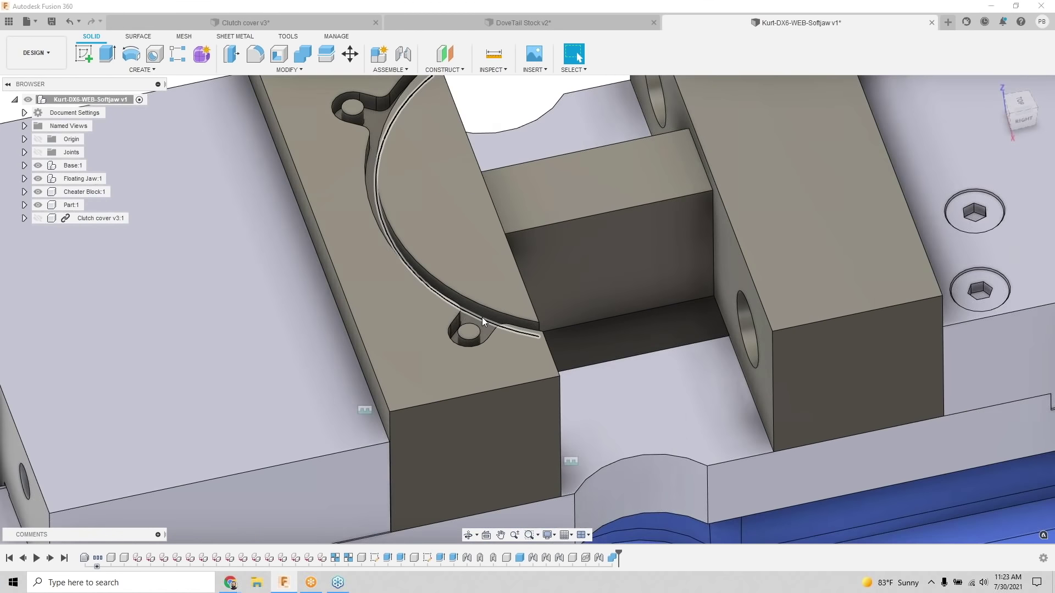
scroll(473, 344, "up", 2)
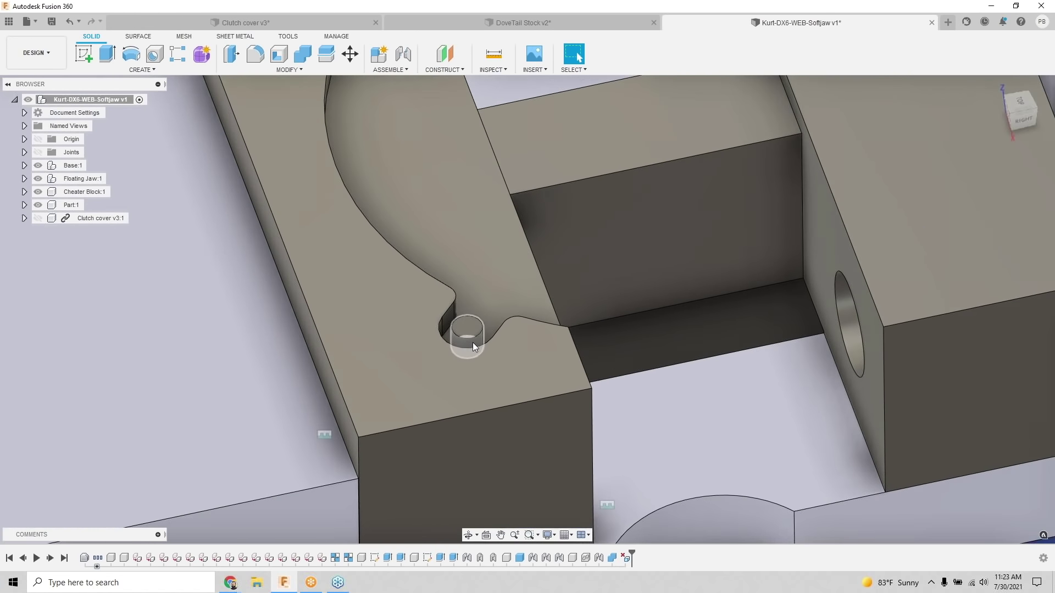
scroll(439, 264, "down", 5)
scroll(380, 170, "up", 5)
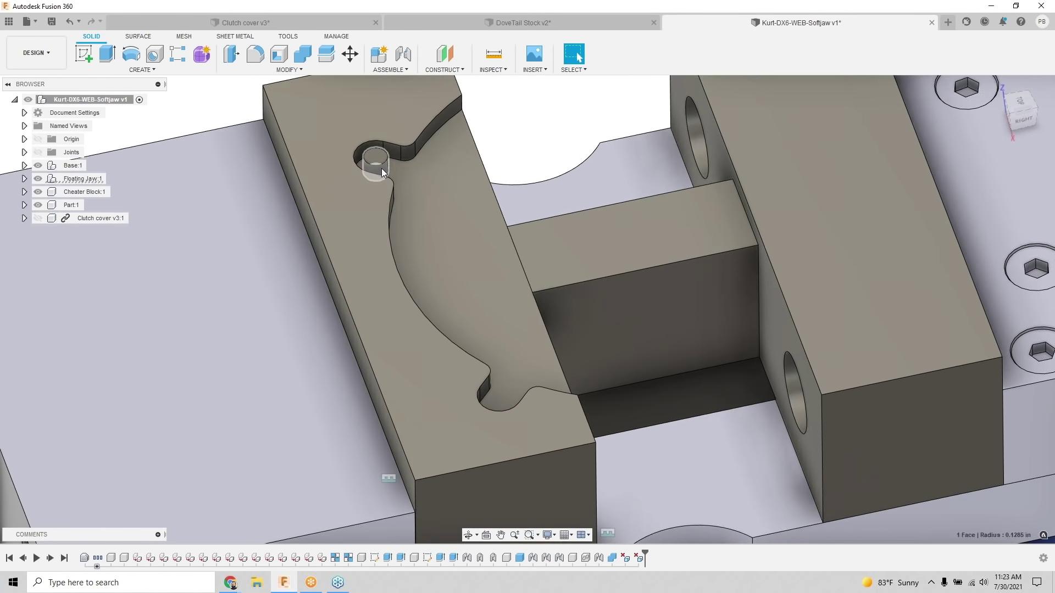
scroll(439, 225, "down", 5)
mouse_move(457, 246)
middle_mouse_down("shift")
mouse_move(473, 242)
mouse_move(450, 236)
mouse_move(461, 233)
middle_mouse_up("shift")
key("Escape")
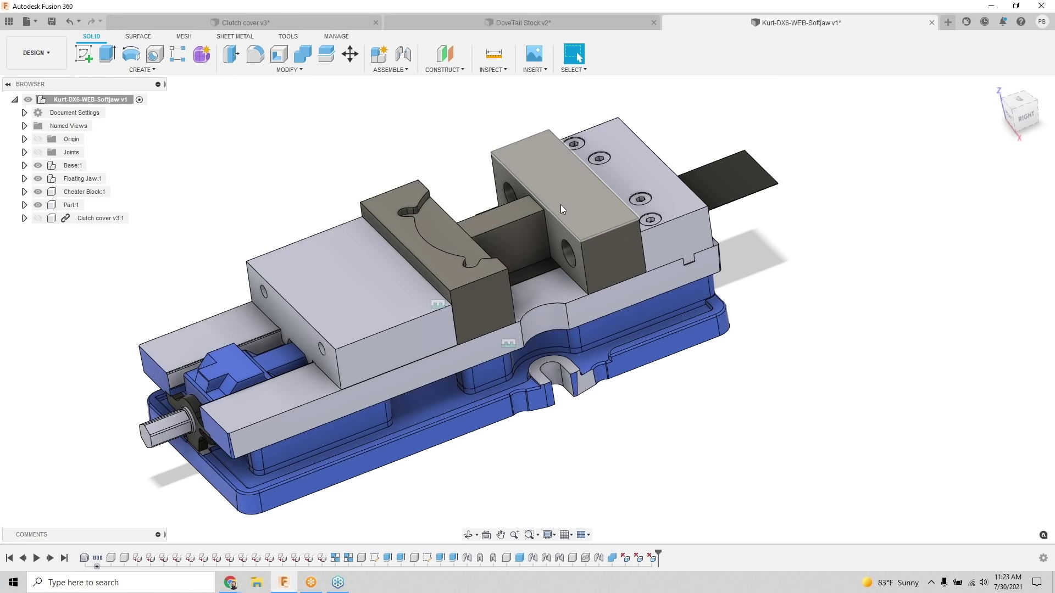
Step: Show the clutch cover again and move it into the Part component
scroll(576, 232, "down", 3)
middle_click_drag(595, 242, 607, 248, "shift")
key("Escape")
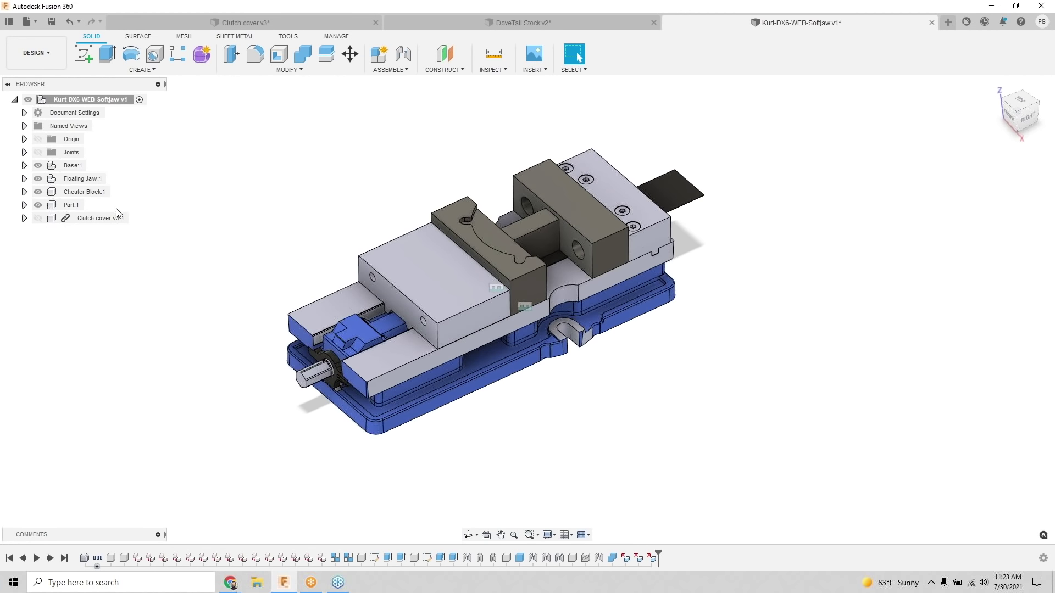
left_click(37, 218)
left_click_drag(78, 218, 72, 207)
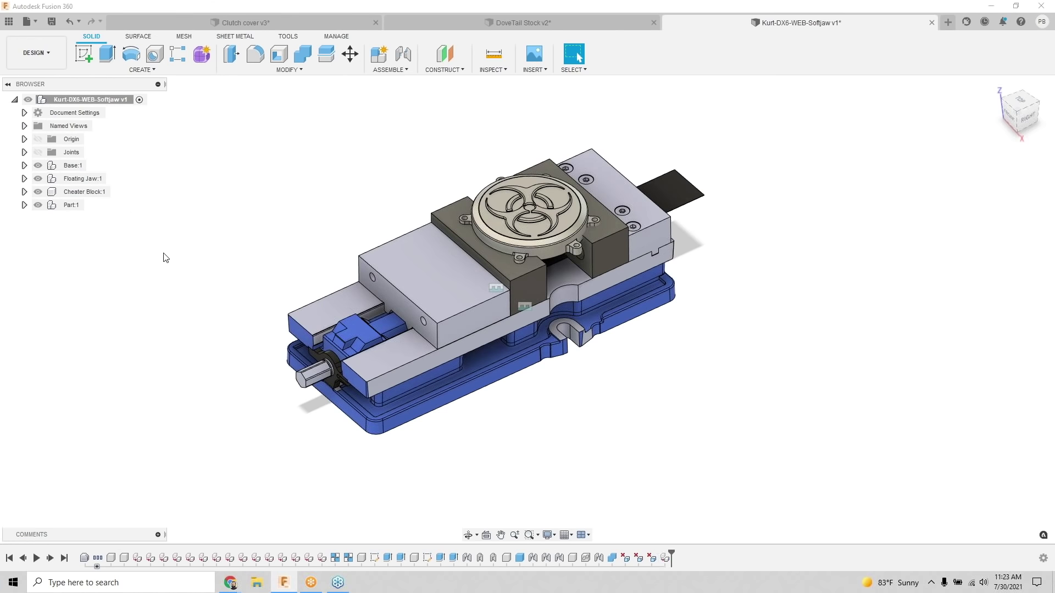
Step: Switch to the Manufacture workspace and create the SoftJaw Op setup's operations from the 3x basic mill template
left_click(37, 52)
left_click(44, 178)
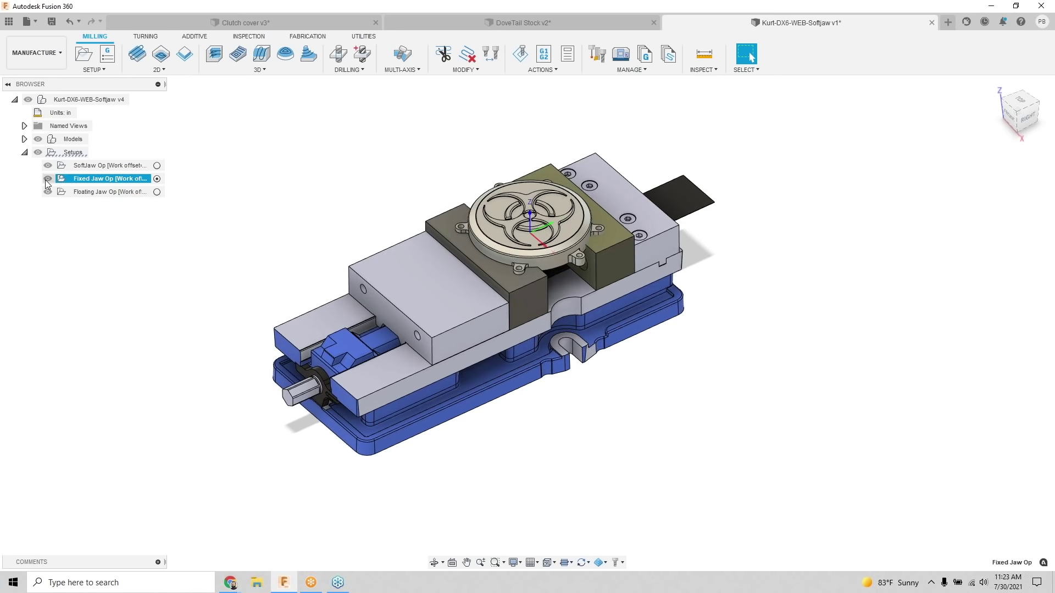
double_click(88, 165)
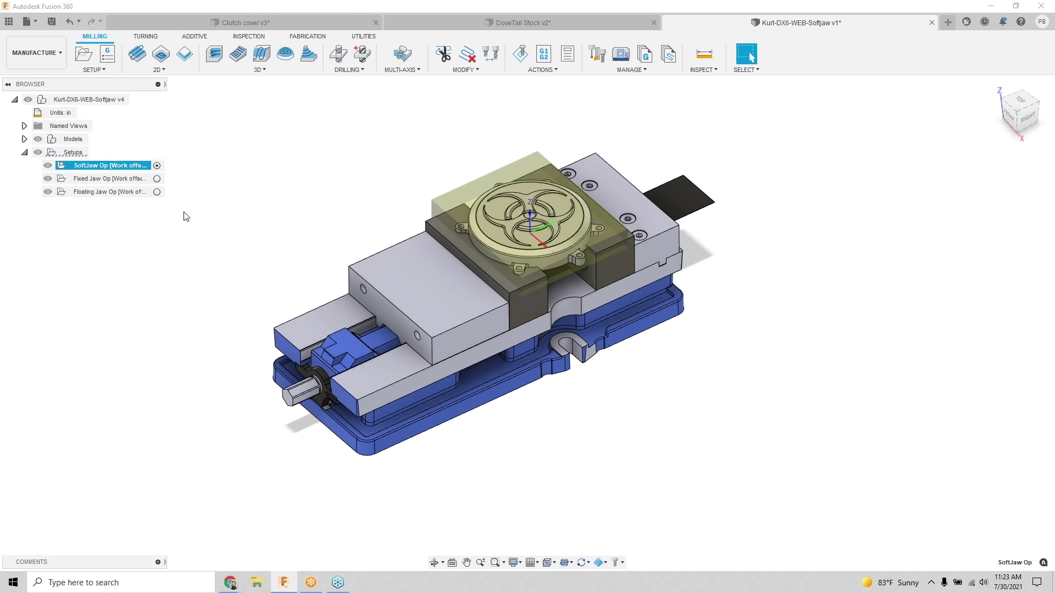
right_click(126, 170)
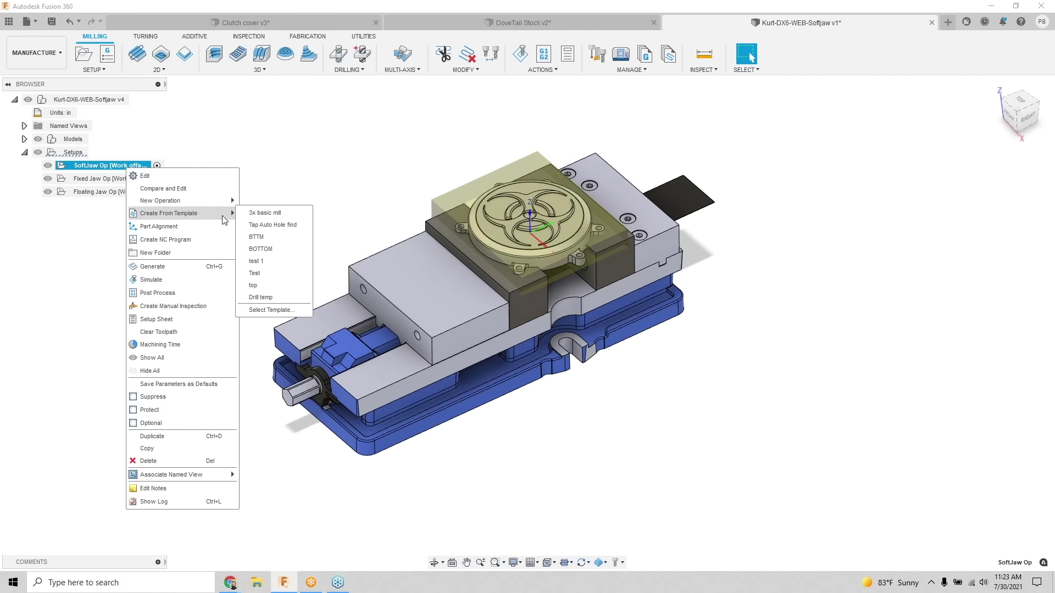
left_click(250, 213)
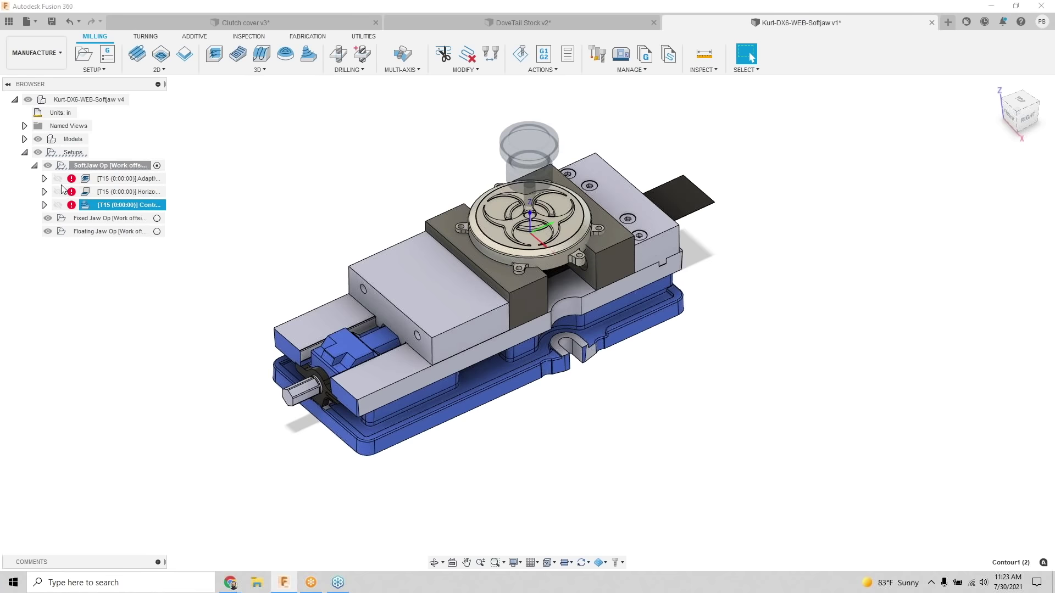
Step: Hide the Part component within the vise model
left_click(25, 139)
left_click(35, 153)
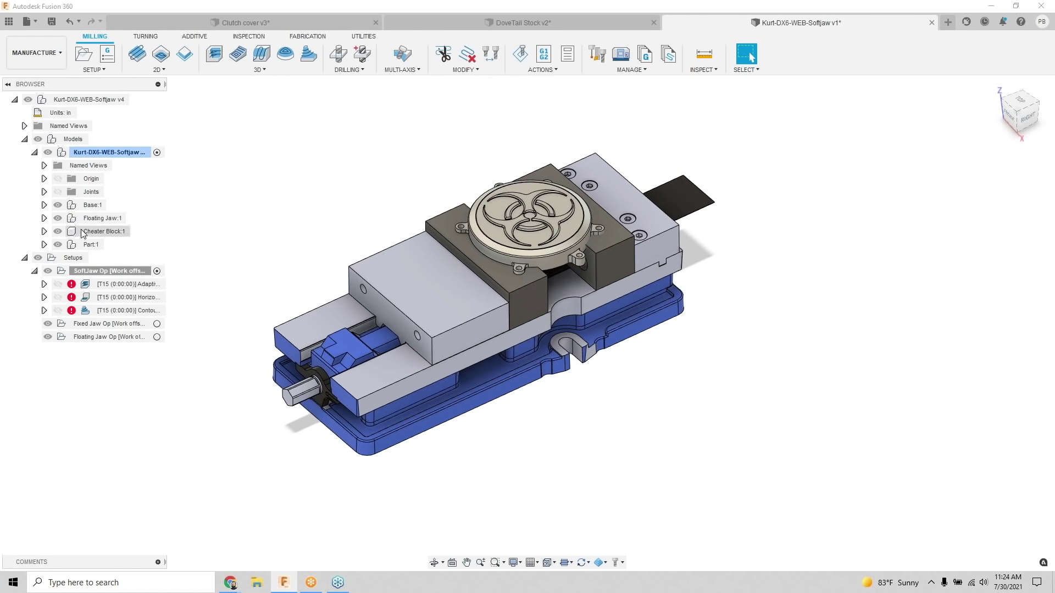
left_click(58, 244)
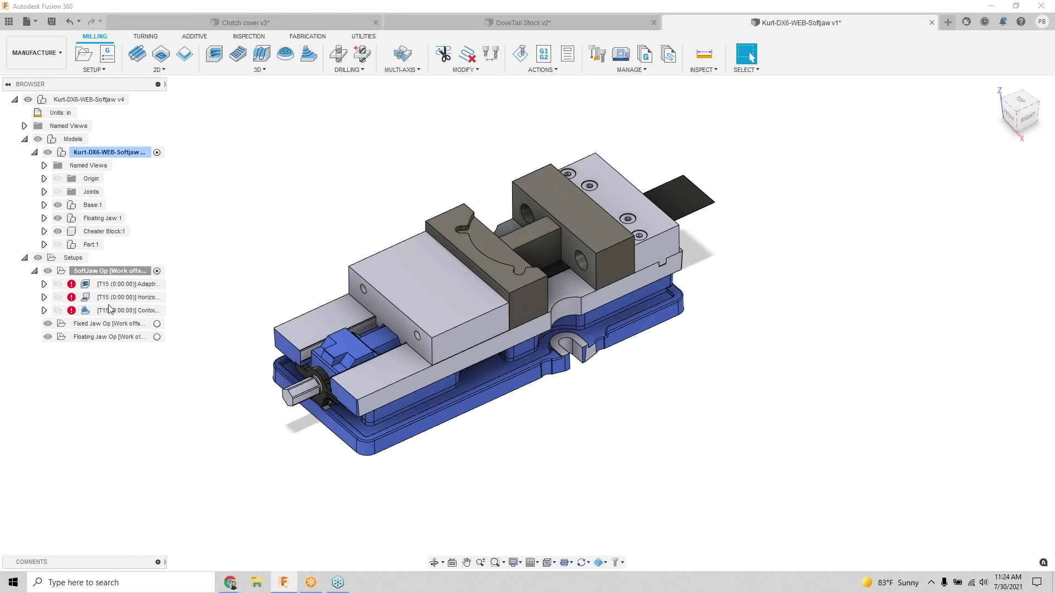
Step: Generate the toolpaths of the SoftJaw Op setup's Adaptive, Horizontal and Contour operations
left_click(109, 284)
left_click(118, 298, "shift")
left_click(127, 310, "shift")
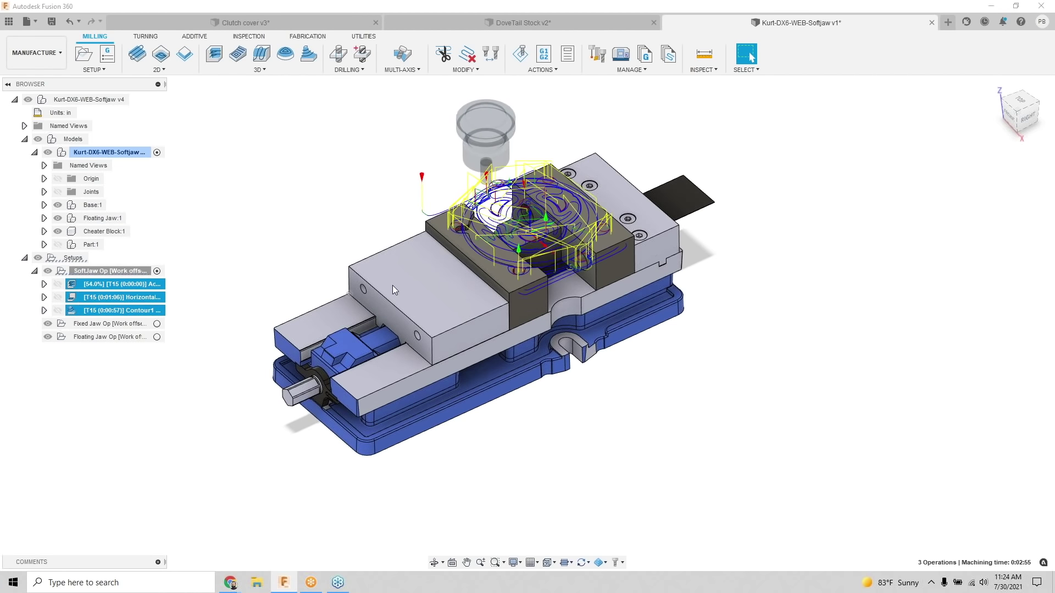
scroll(437, 246, "up", 3)
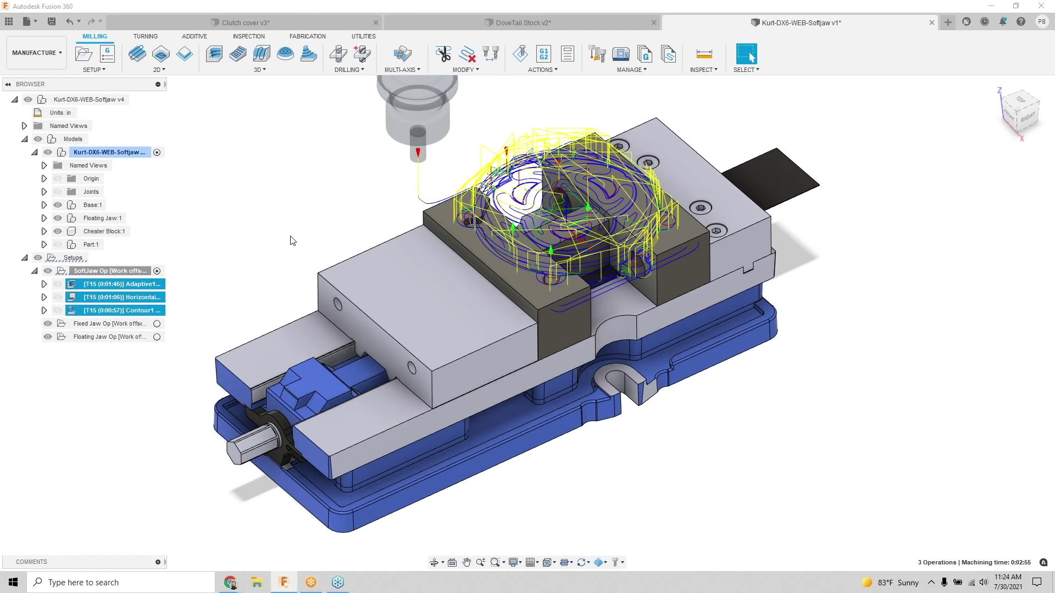
middle_click_drag(291, 240, 446, 236, "shift")
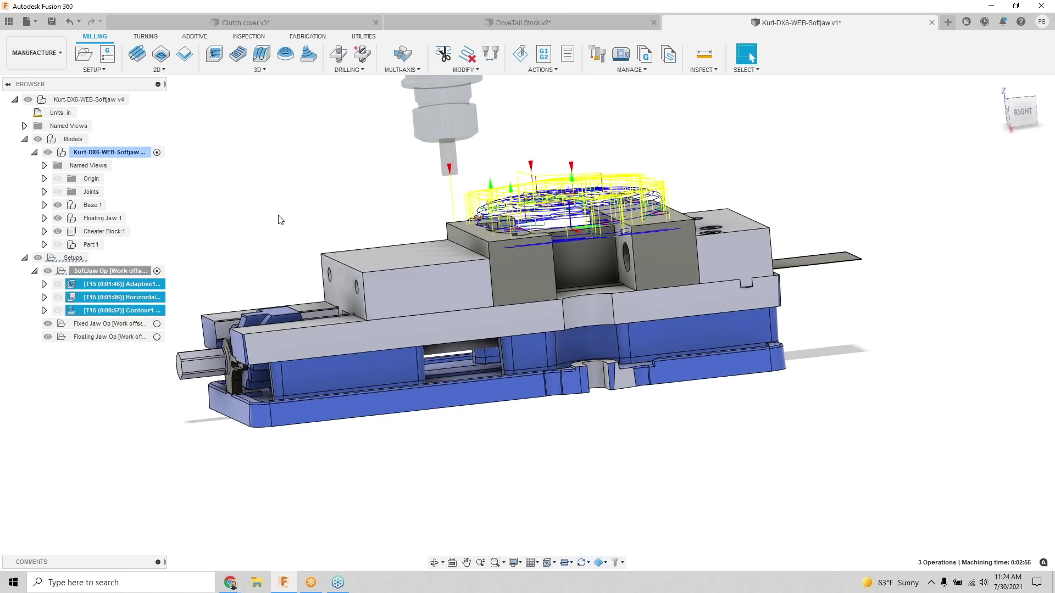
Step: Activate the Floating Jaw Op setup and create its operations from the 3x basic mill template
left_click(111, 337)
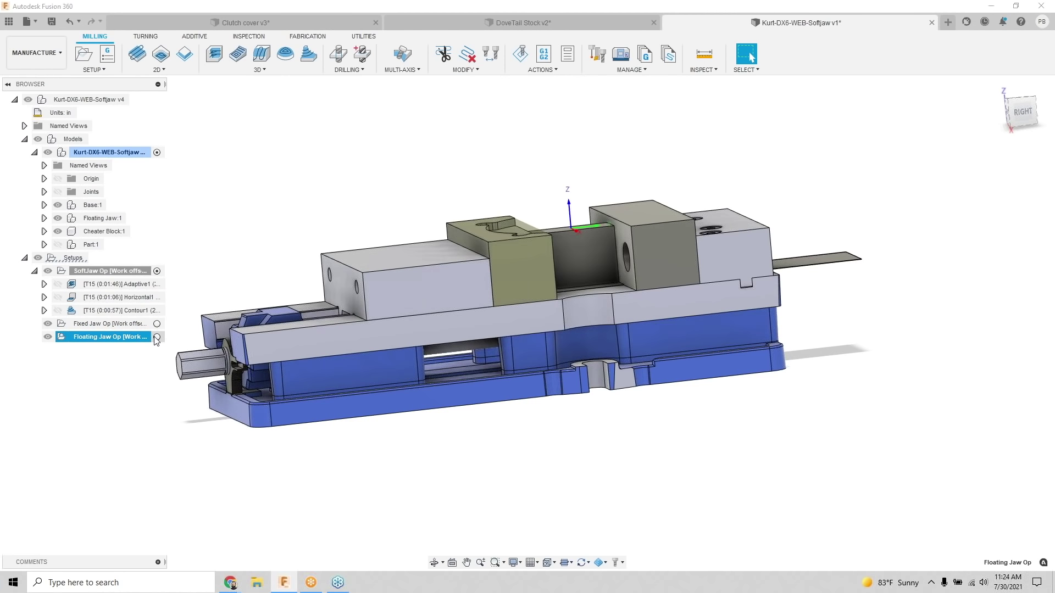
key("ctrl+g")
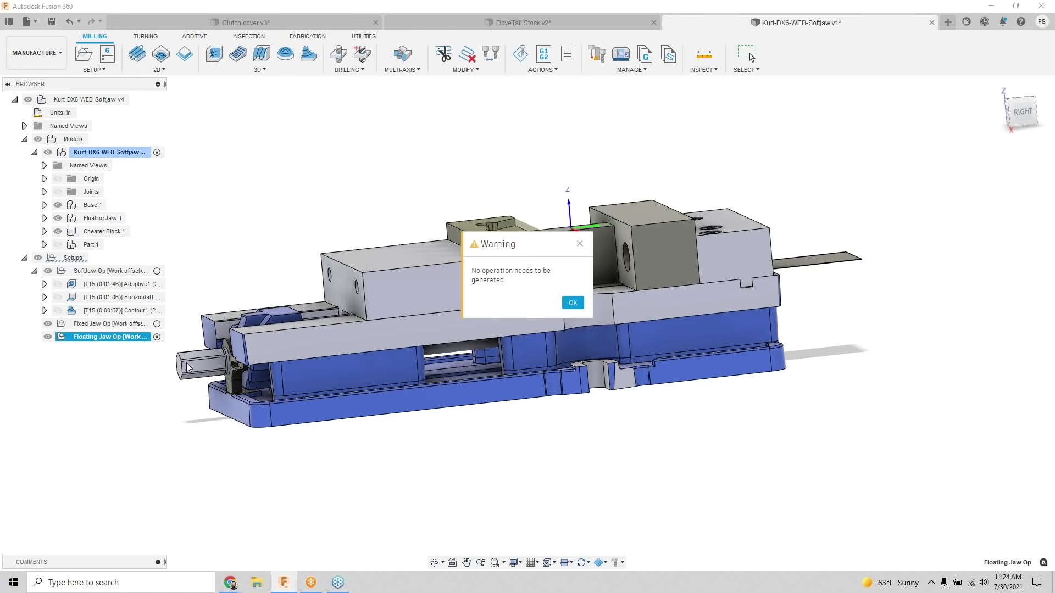
left_click(572, 303)
right_click(128, 337)
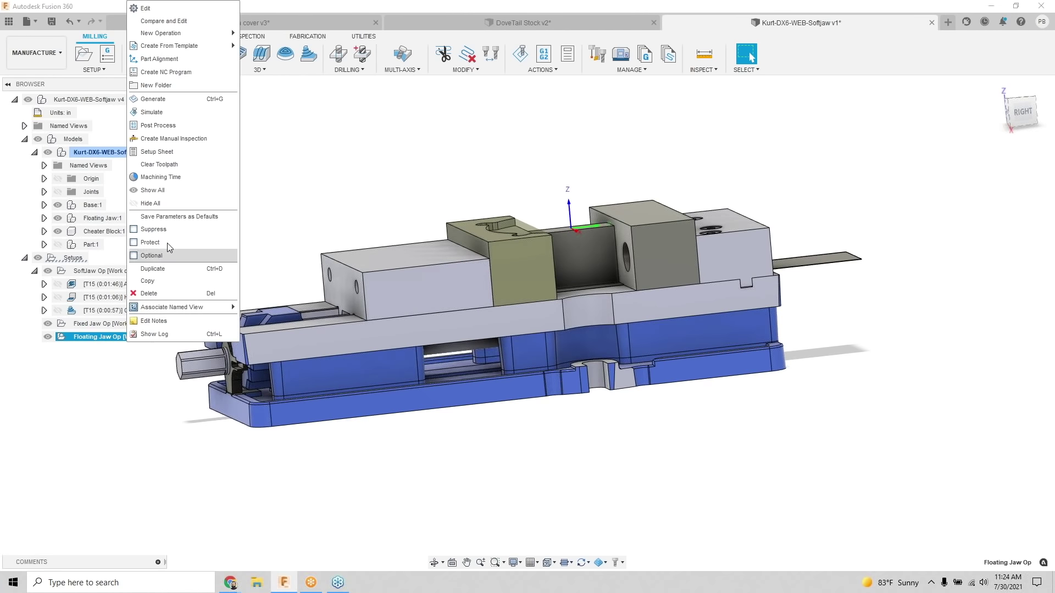
mouse_move(181, 45)
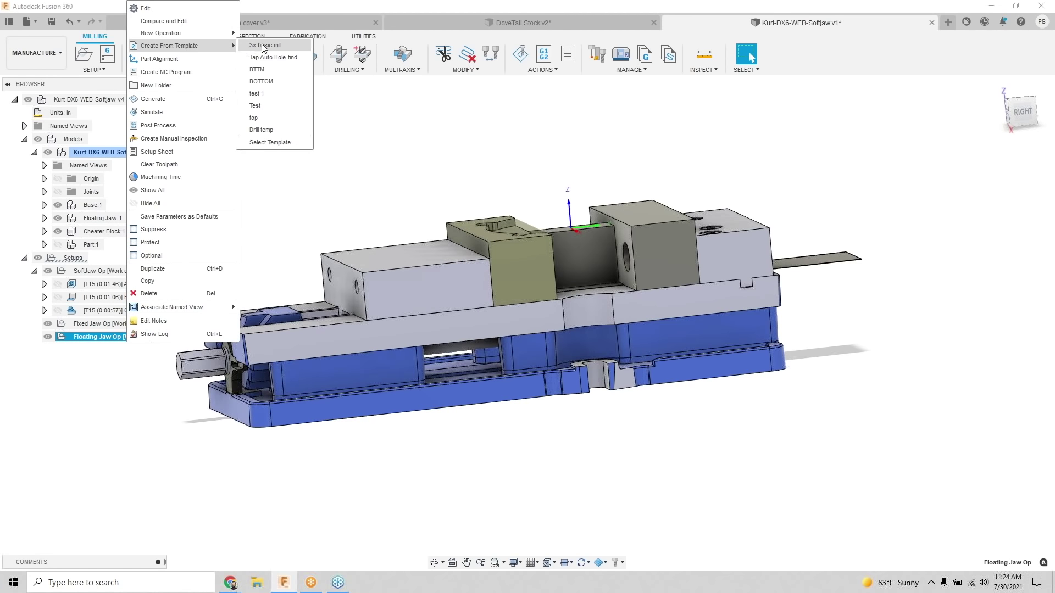
left_click(263, 49)
left_click(126, 350)
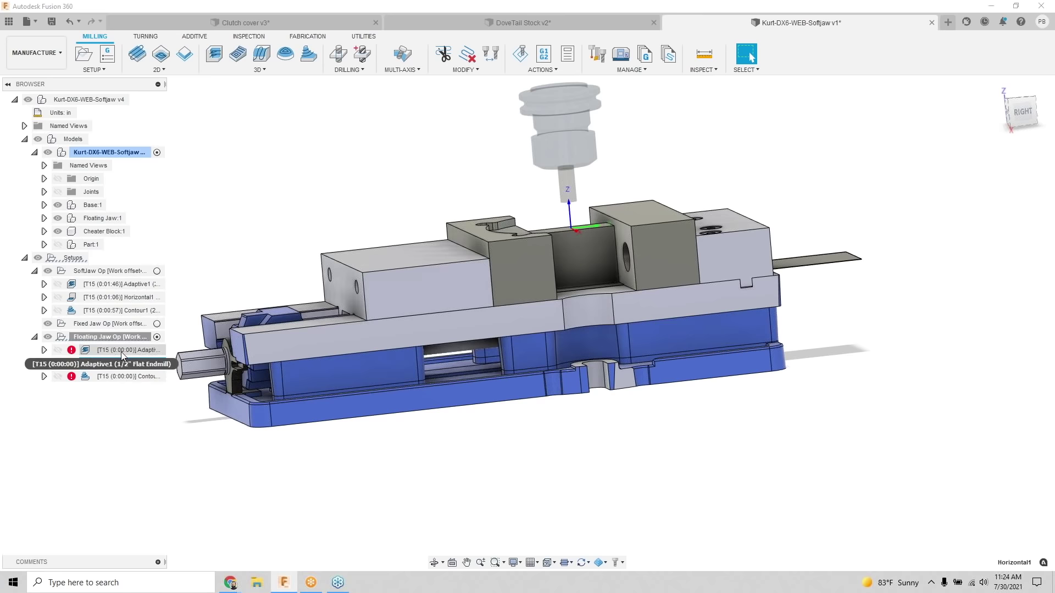
Step: Generate the toolpaths of the Floating Jaw Op setup's Adaptive, Horizontal and Contour operations
left_click(127, 363, "shift")
left_click(123, 370, "shift")
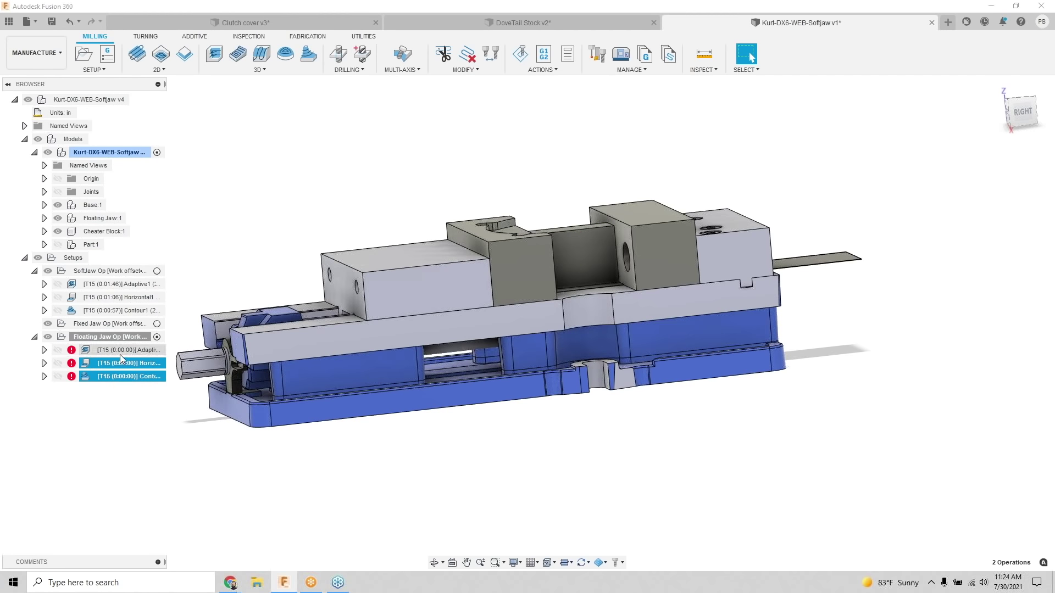
middle_click_drag(215, 355, 346, 348, "shift")
scroll(512, 235, "up", 3)
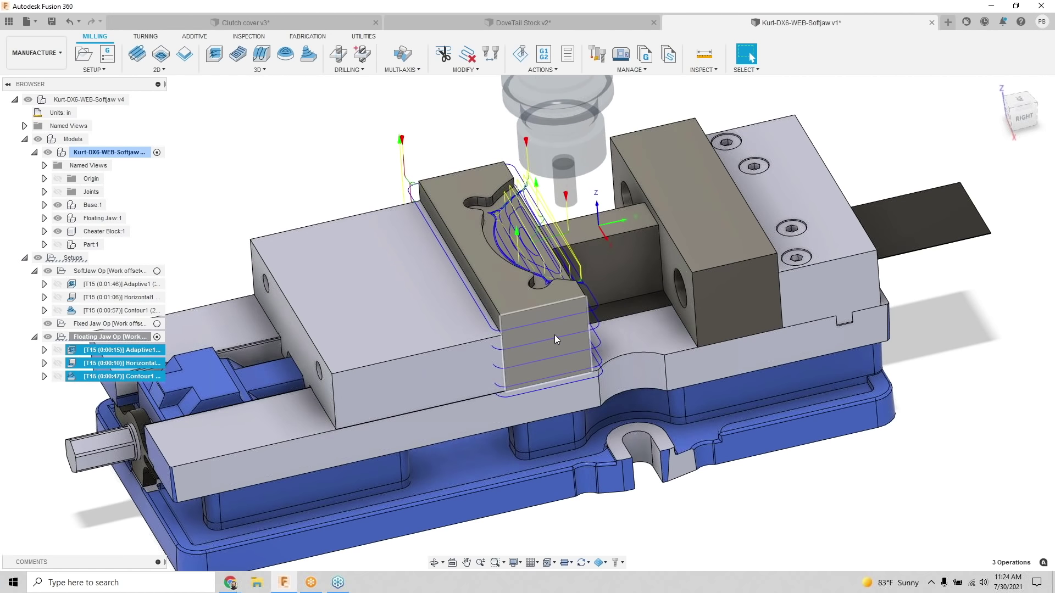
scroll(568, 364, "down", 3)
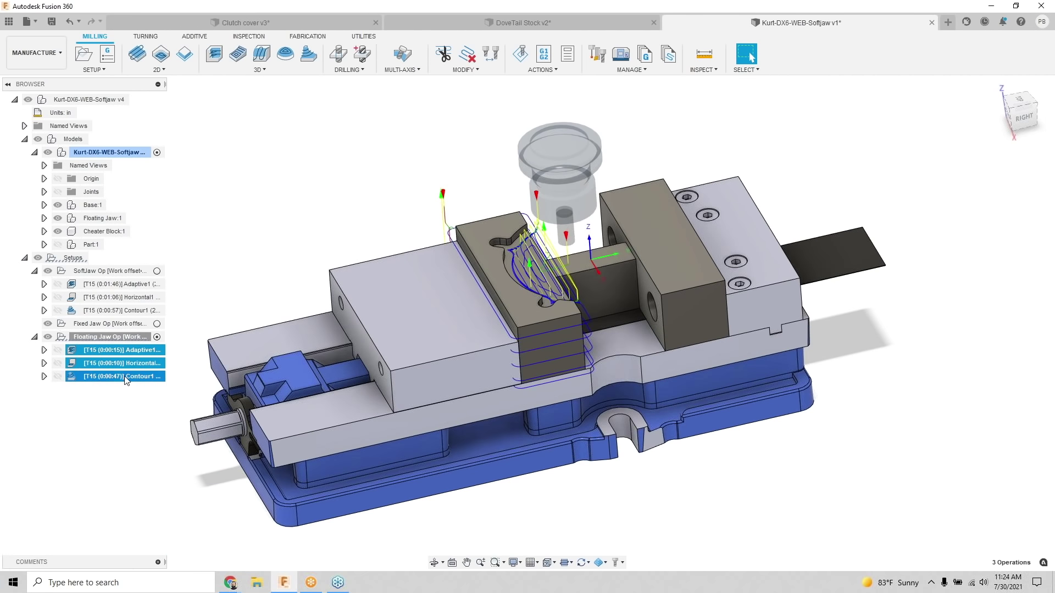
Step: Set the Floating Jaw Op Adaptive operation's machining boundary to Silhouette with tool containment Tool outside boundary, and regenerate it
left_click(117, 350)
right_click(117, 350)
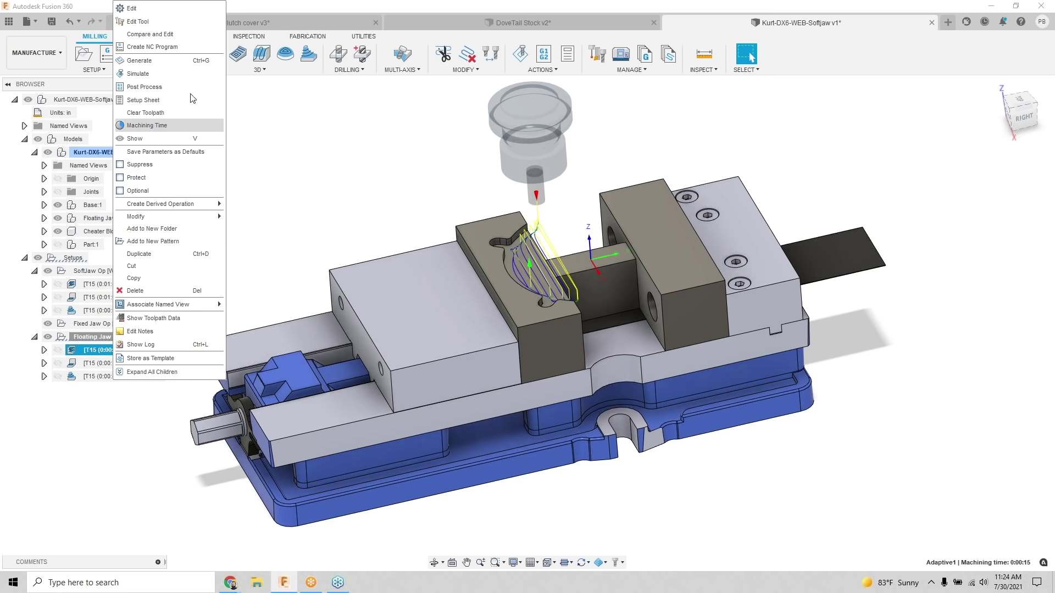
left_click(160, 12)
left_click(938, 165)
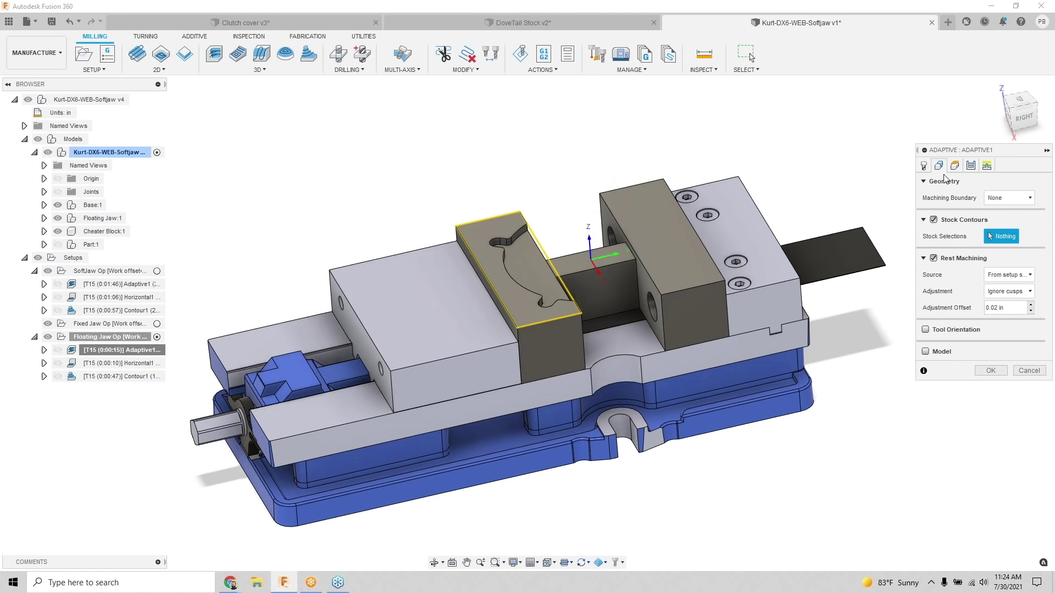
left_click(1009, 197)
left_click(1009, 243)
left_click(1009, 215)
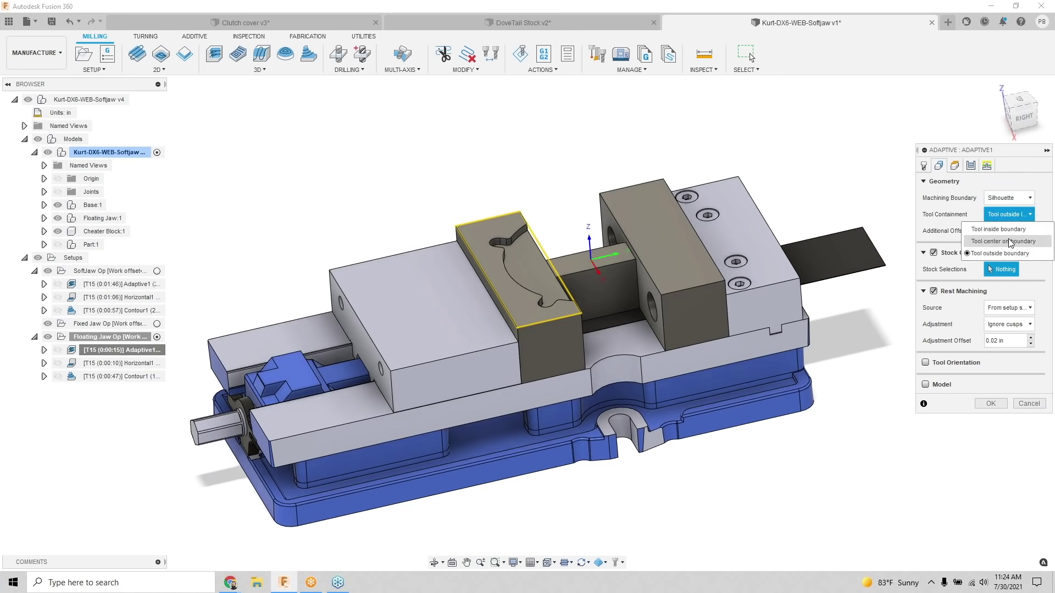
left_click(1010, 260)
left_click(989, 404)
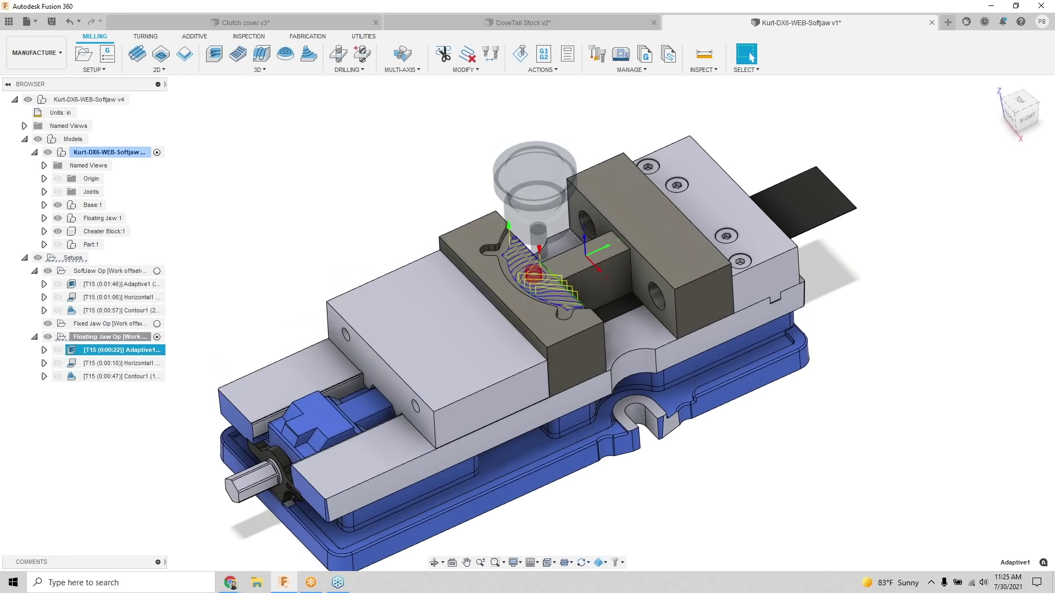
scroll(384, 218, "down", 3)
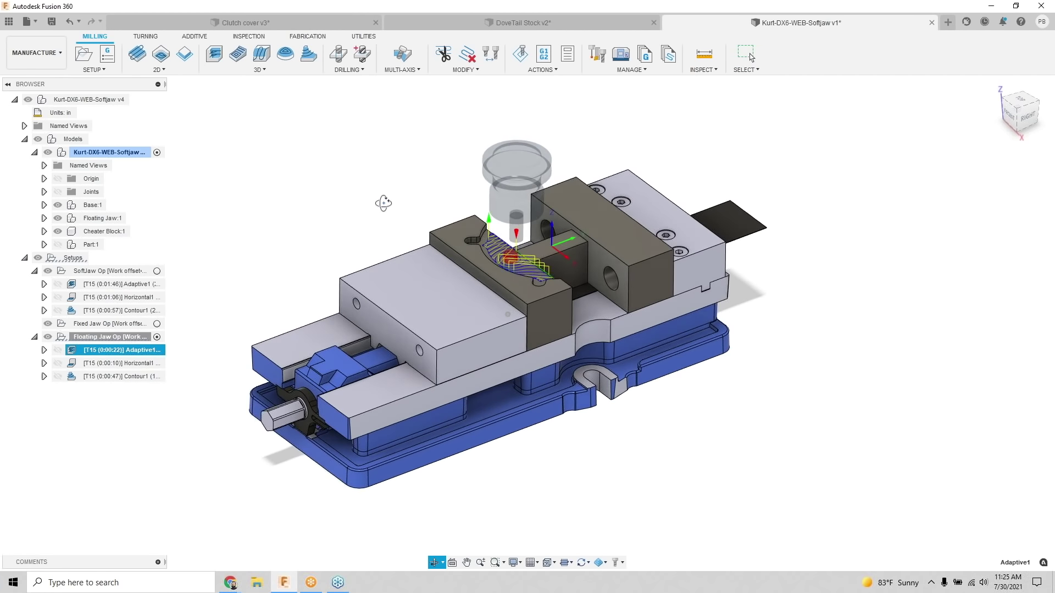
Step: Switch to the Clutch cover document and open its Design workspace
left_click(11, 26)
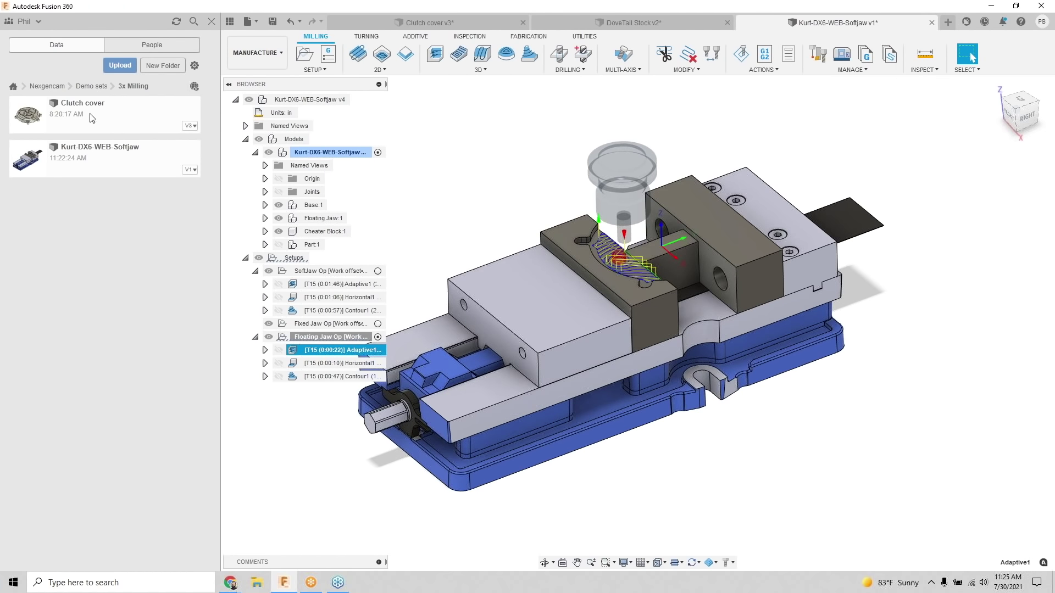
left_click(439, 27)
left_click(363, 439)
middle_click_drag(353, 414, 327, 314, "shift")
left_click(215, 24)
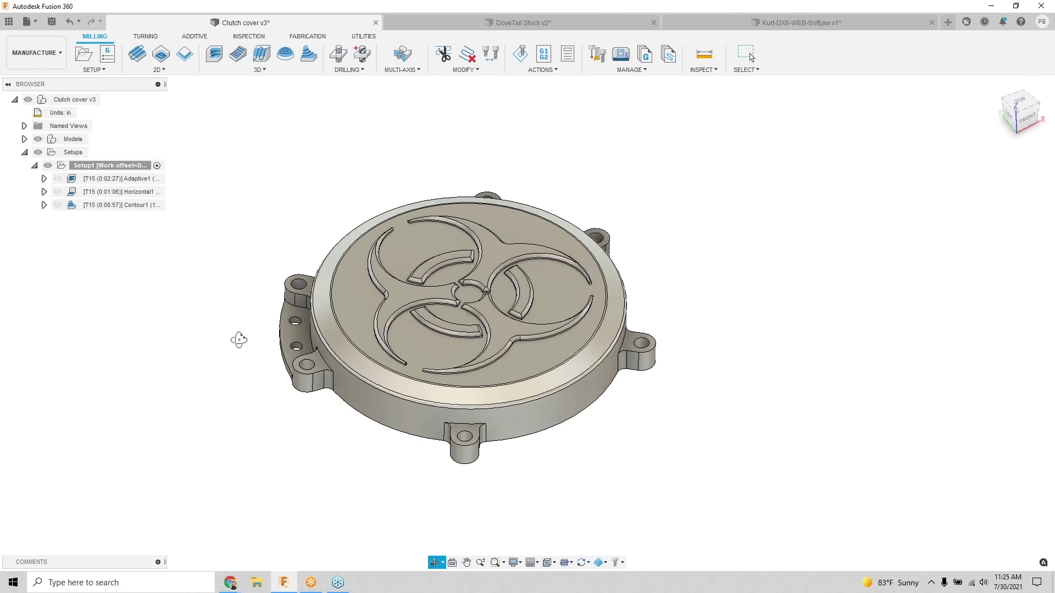
middle_click_drag(238, 336, 240, 359, "shift")
scroll(311, 267, "up", 3)
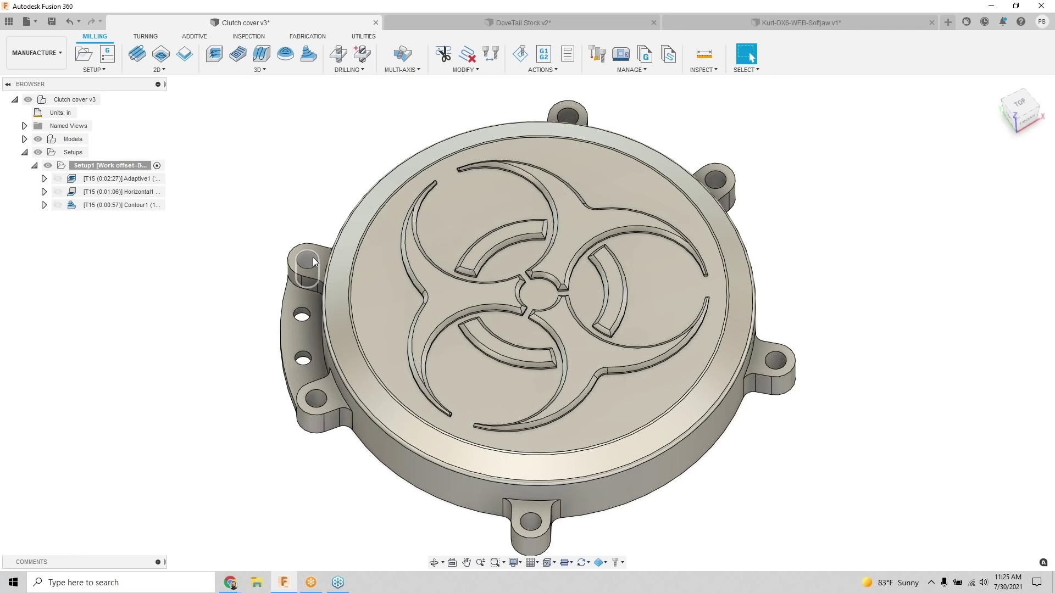
left_click(36, 53)
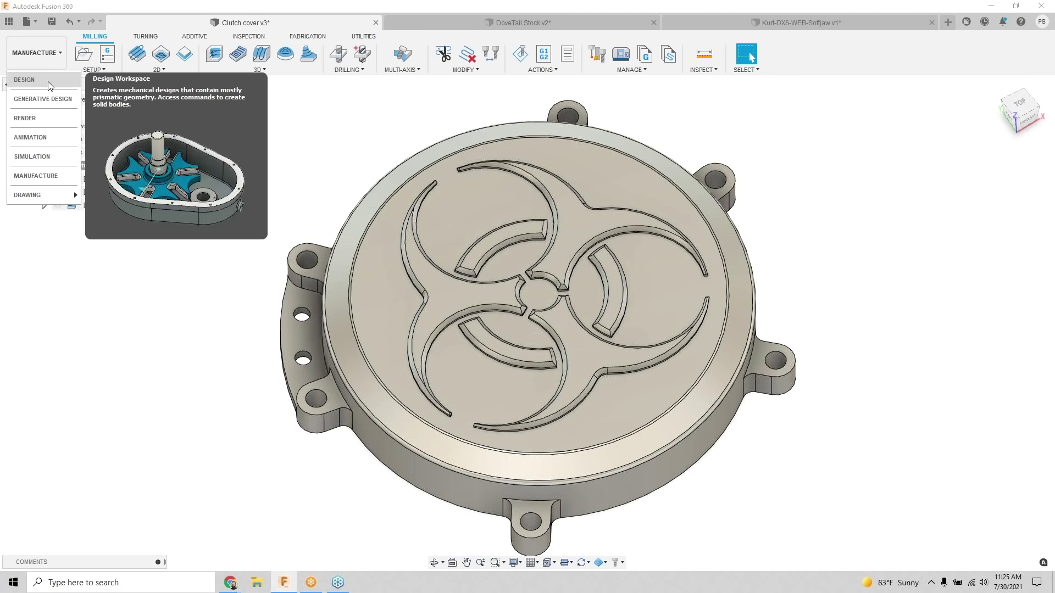
left_click(47, 81)
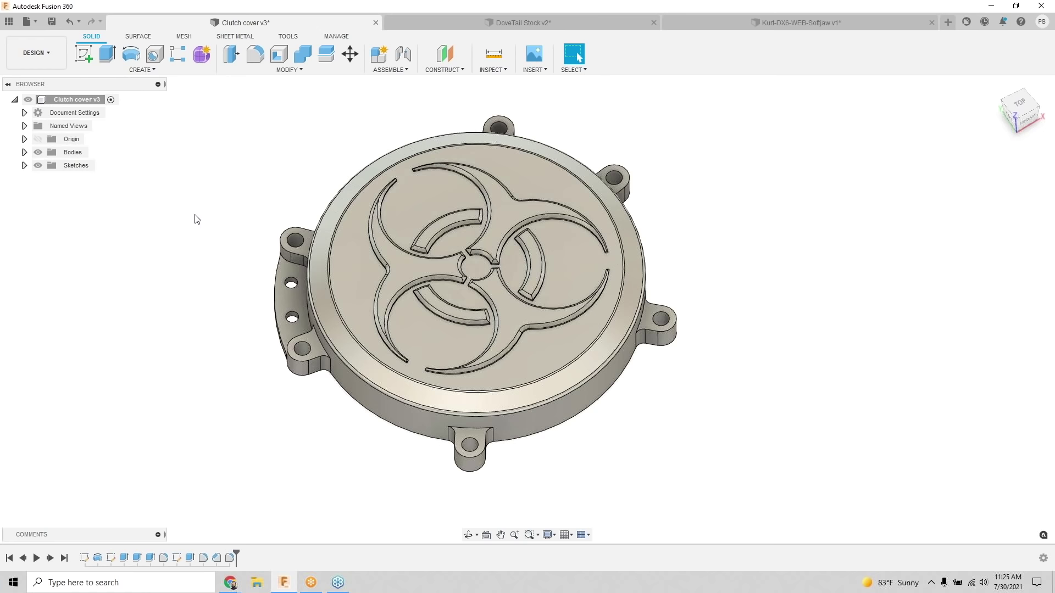
Step: Cut a simple hole, 20 mm in diameter and 30 mm deep, into the sloped rim face of Body1
left_click(24, 153)
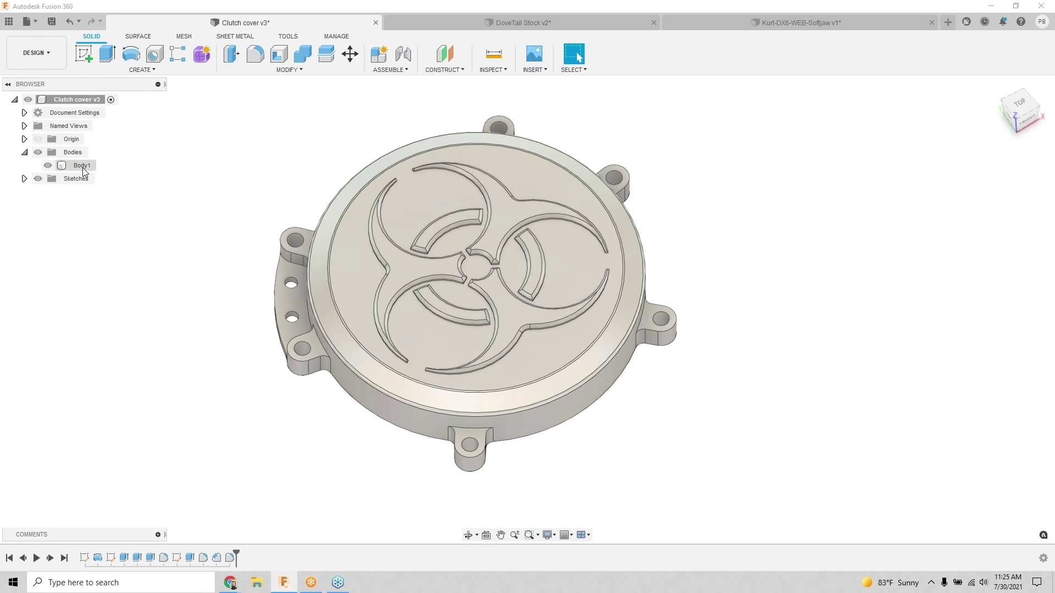
left_click(82, 166)
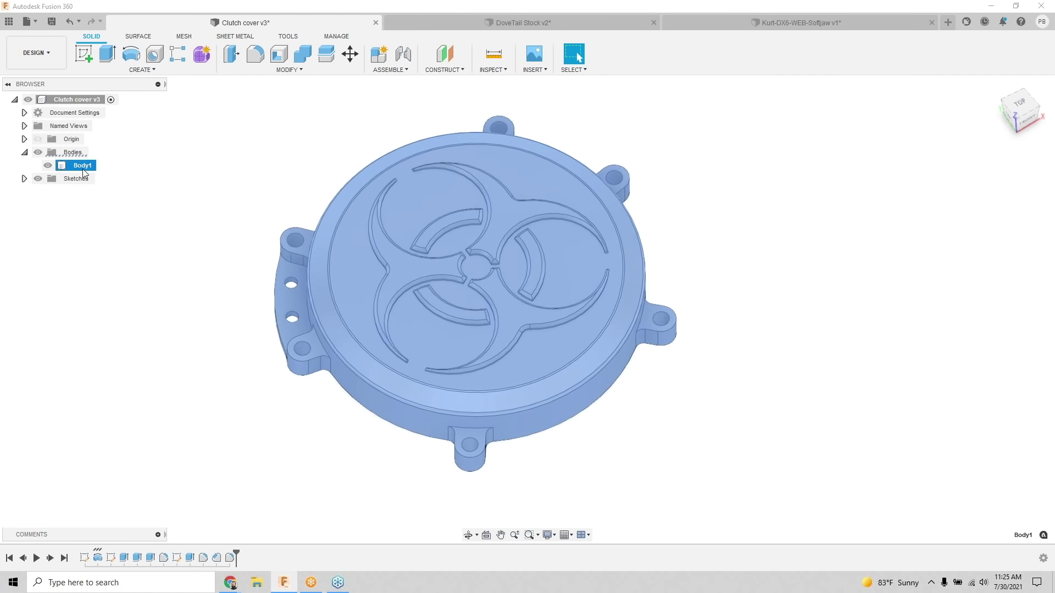
left_click(141, 160)
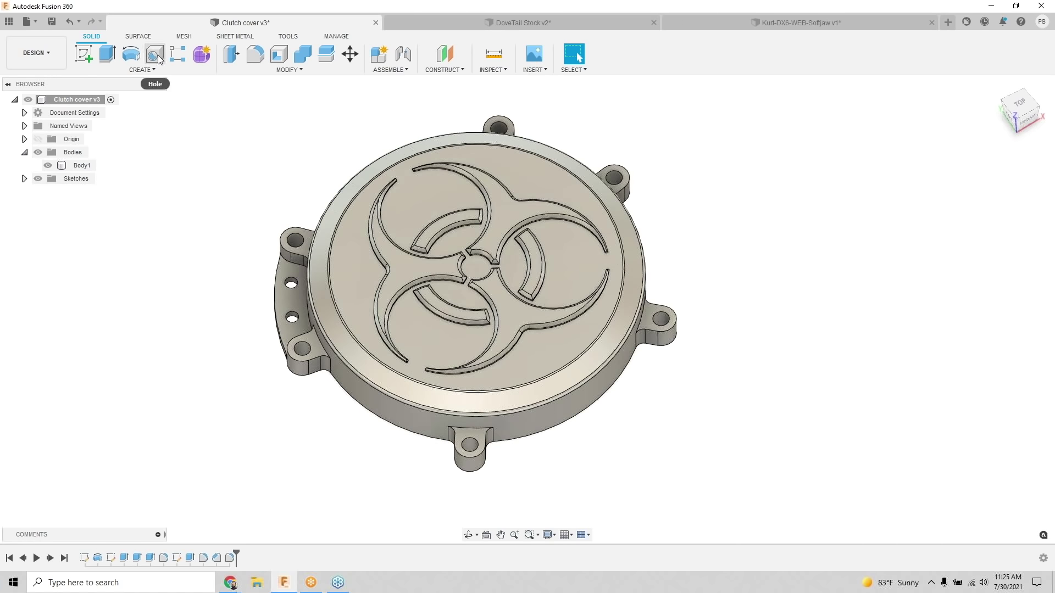
key("h")
scroll(387, 379, "up", 2)
left_click(394, 390)
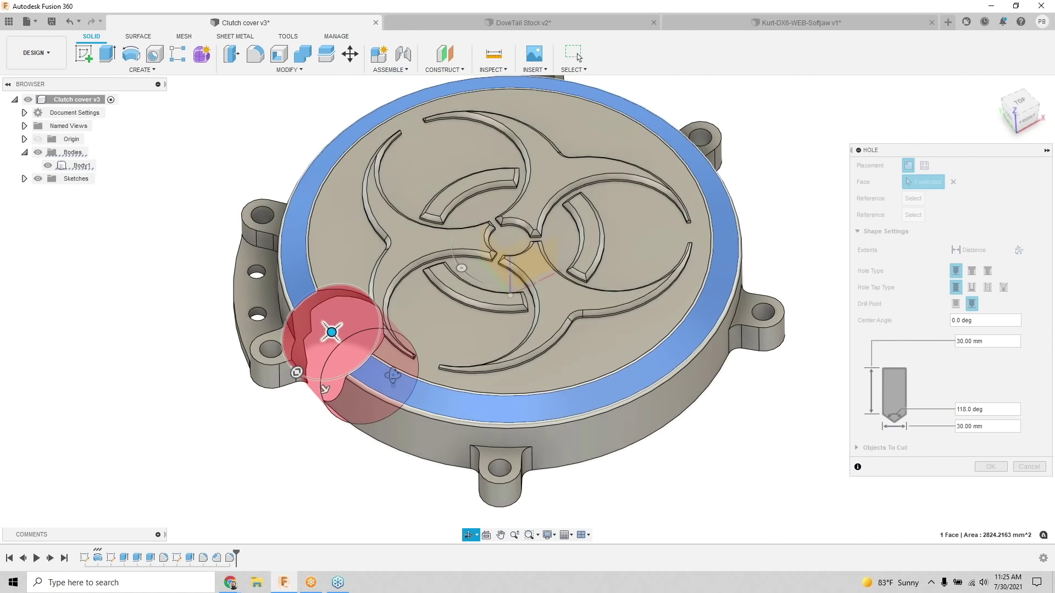
type("20")
key("Tab")
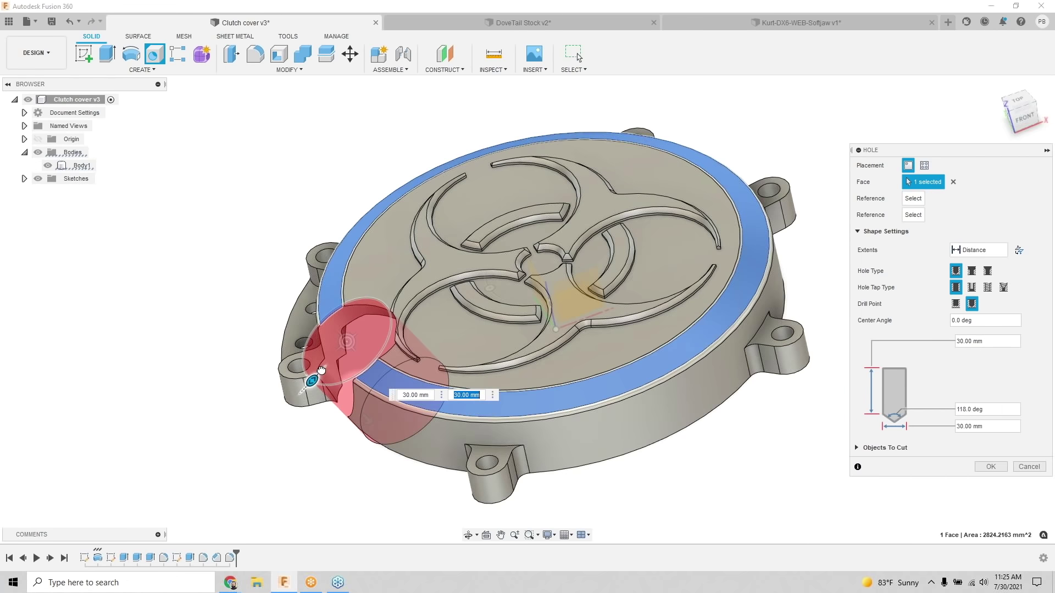
left_click(988, 468)
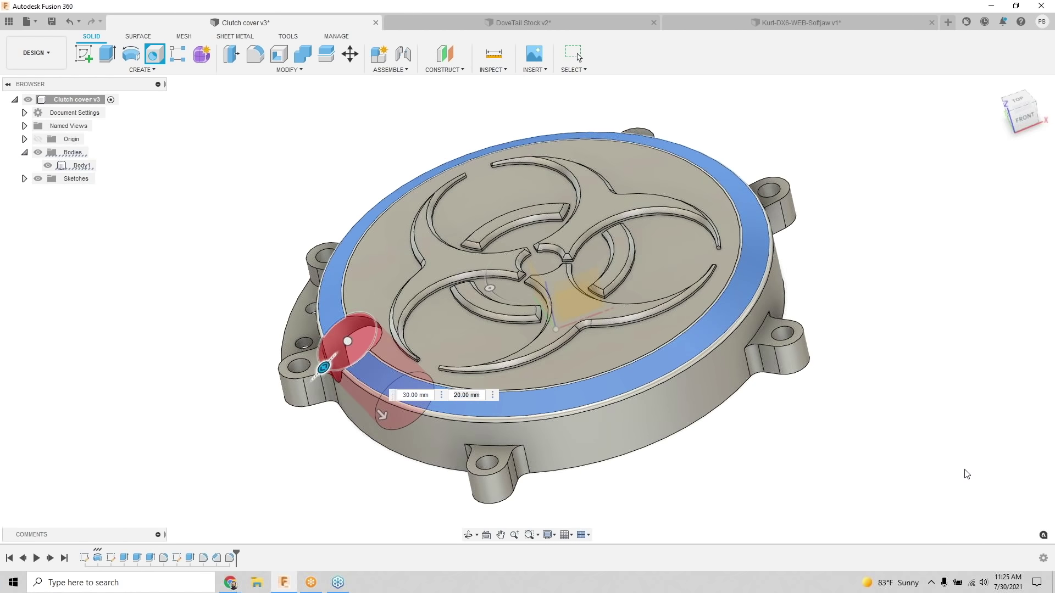
middle_click_drag(400, 374, 370, 325, "shift")
left_click(380, 354)
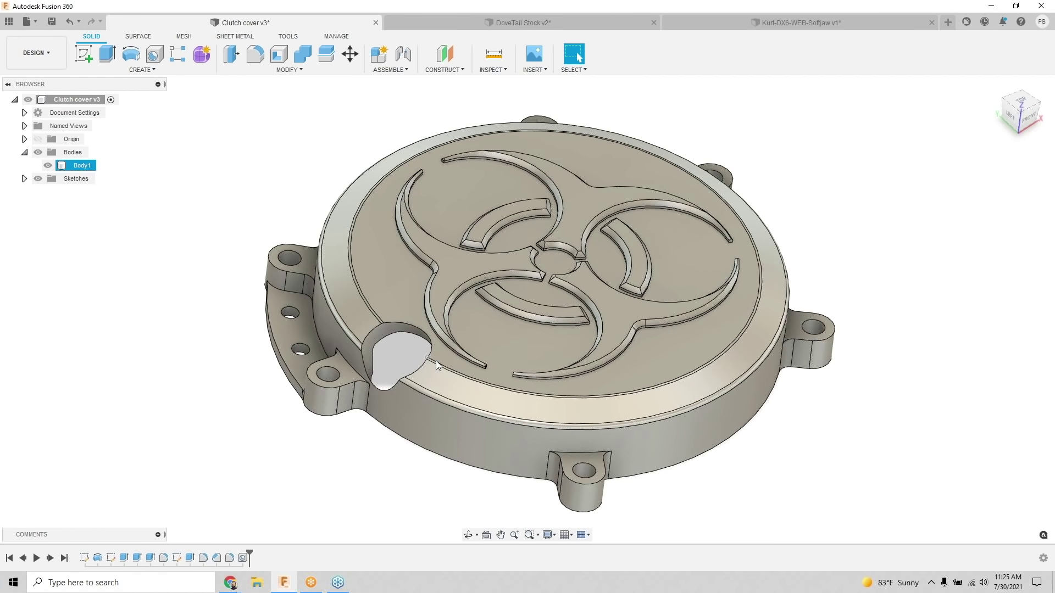
Step: Return to the Manufacture workspace and regenerate Setup1's Adaptive, Horizontal and Contour toolpaths for the changed part
left_click(57, 66)
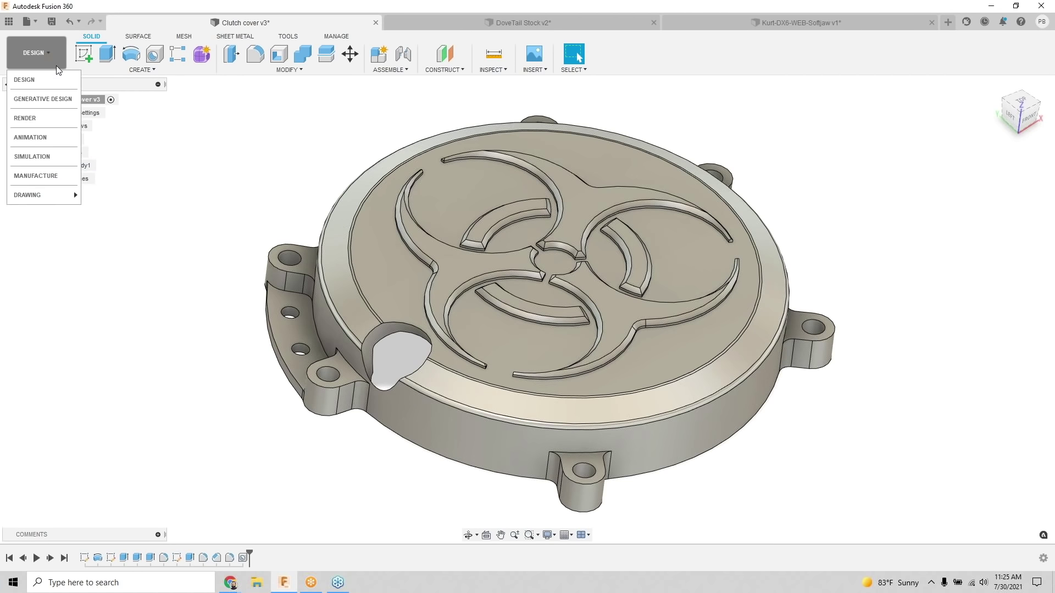
left_click(59, 174)
left_click(111, 180)
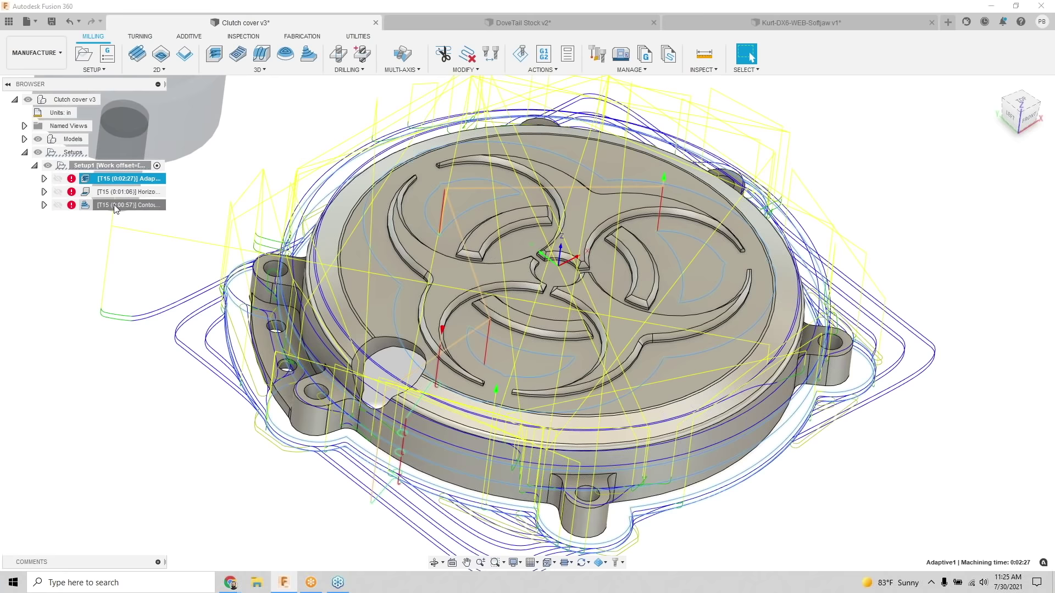
left_click(114, 204, "shift")
key("alt+s")
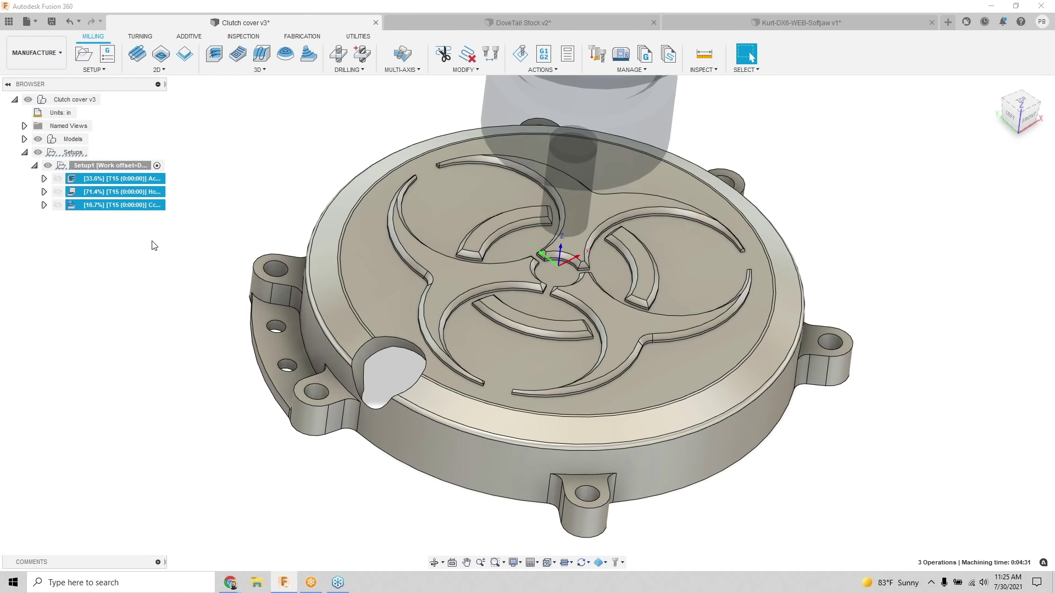
scroll(316, 313, "up", 5)
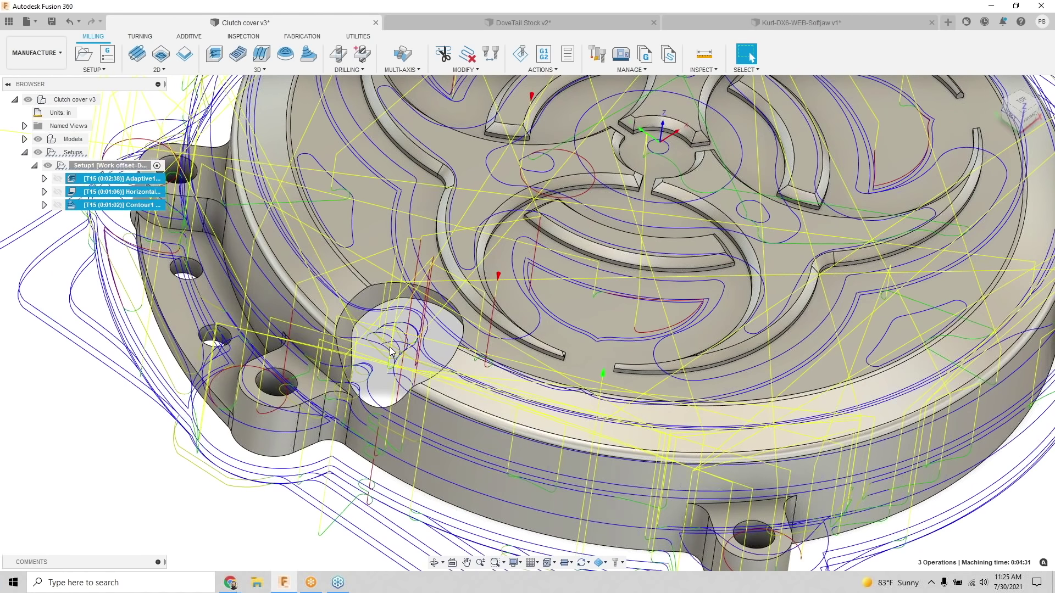
middle_click_drag(736, 88, 751, 57, "shift")
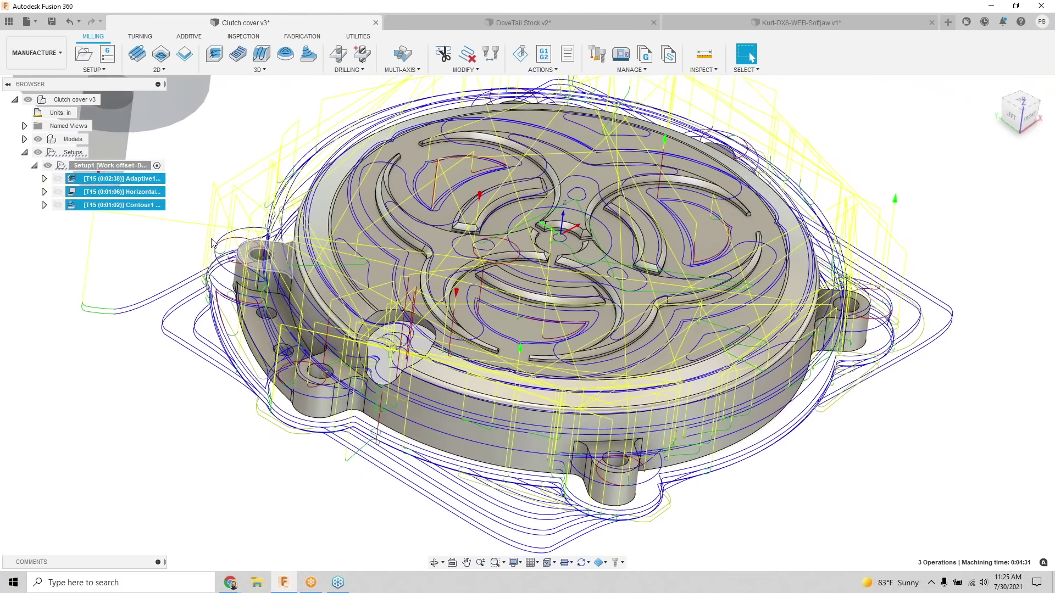
Step: Go back to the Design workspace and paste a copy of Body1 in place without moving it
left_click(34, 53)
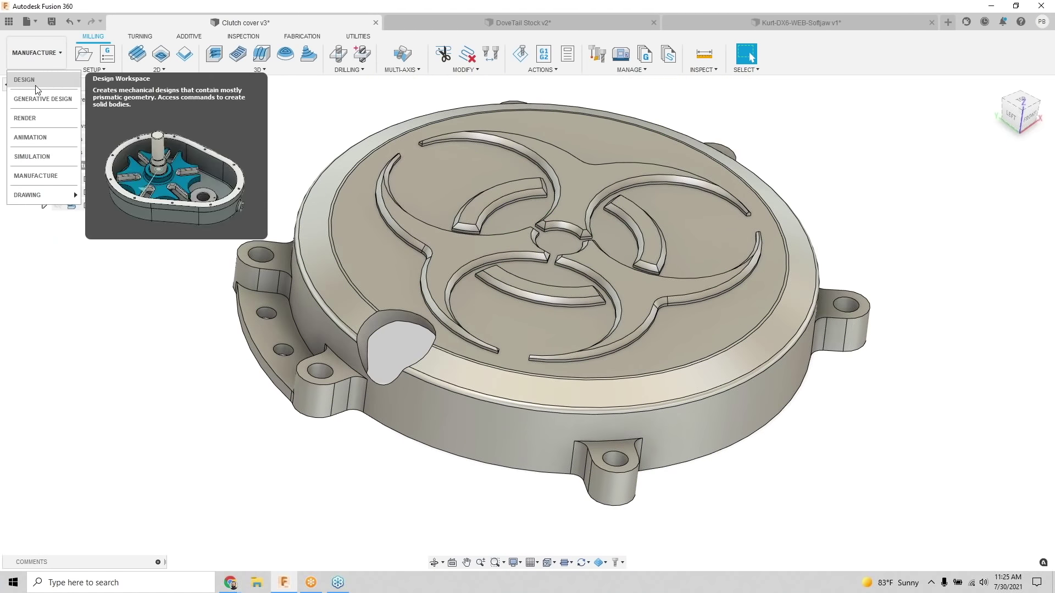
left_click(34, 79)
left_click(83, 166)
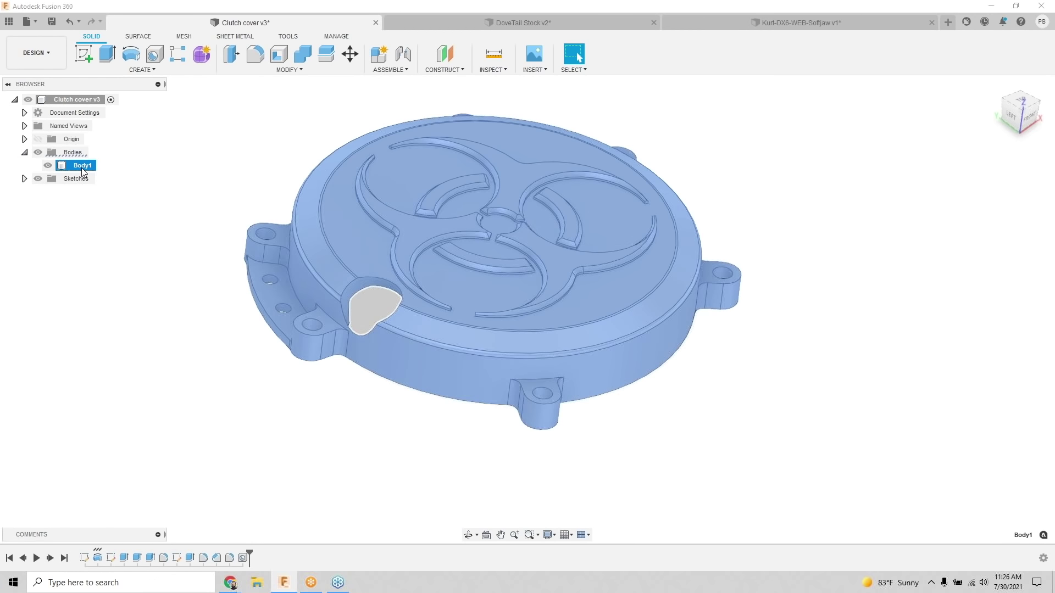
key("ctrl+c")
key("ctrl+v")
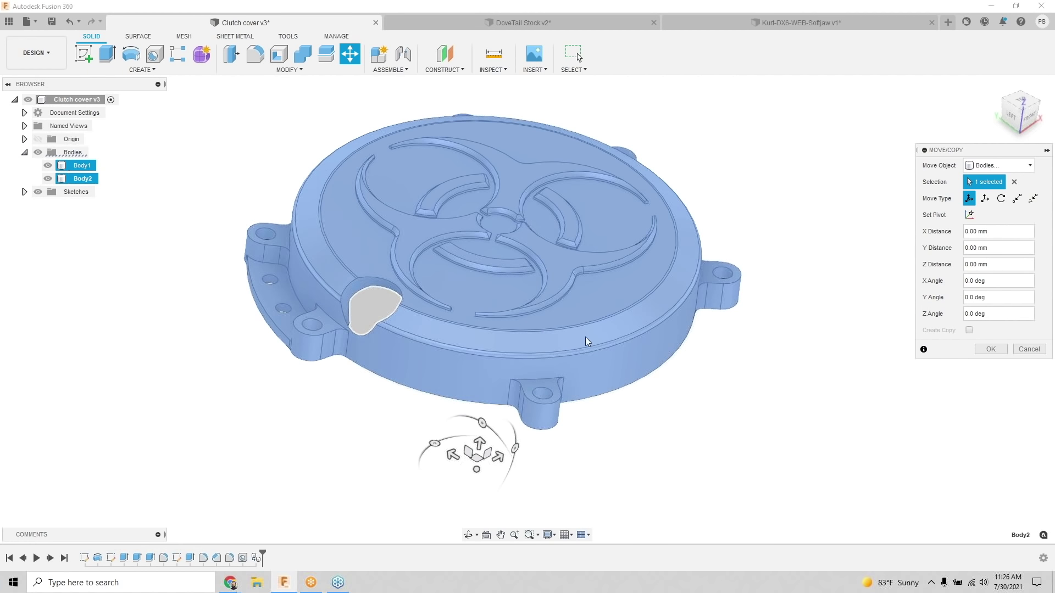
left_click(983, 350)
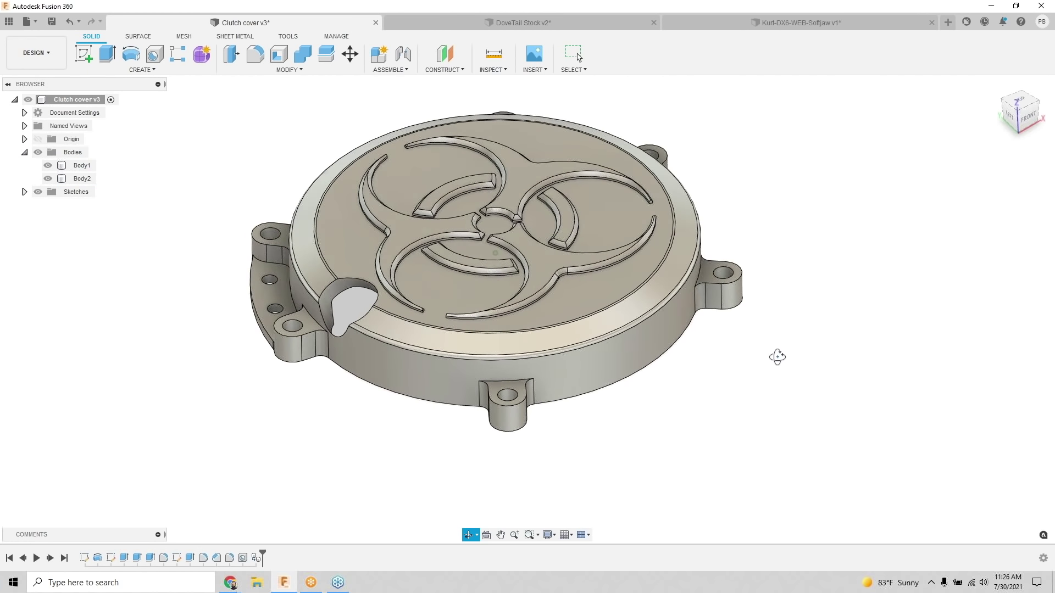
Step: Try hiding Body1 and covering the rim hole's opening on the copied body with a surface Patch as a new body
left_click(48, 166)
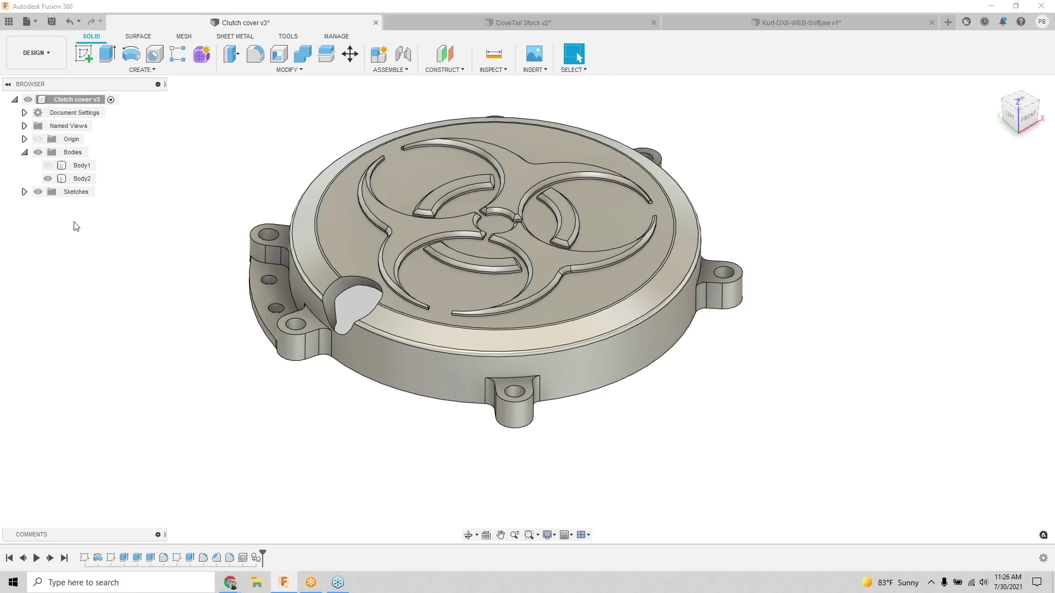
left_click(144, 37)
left_click(108, 53)
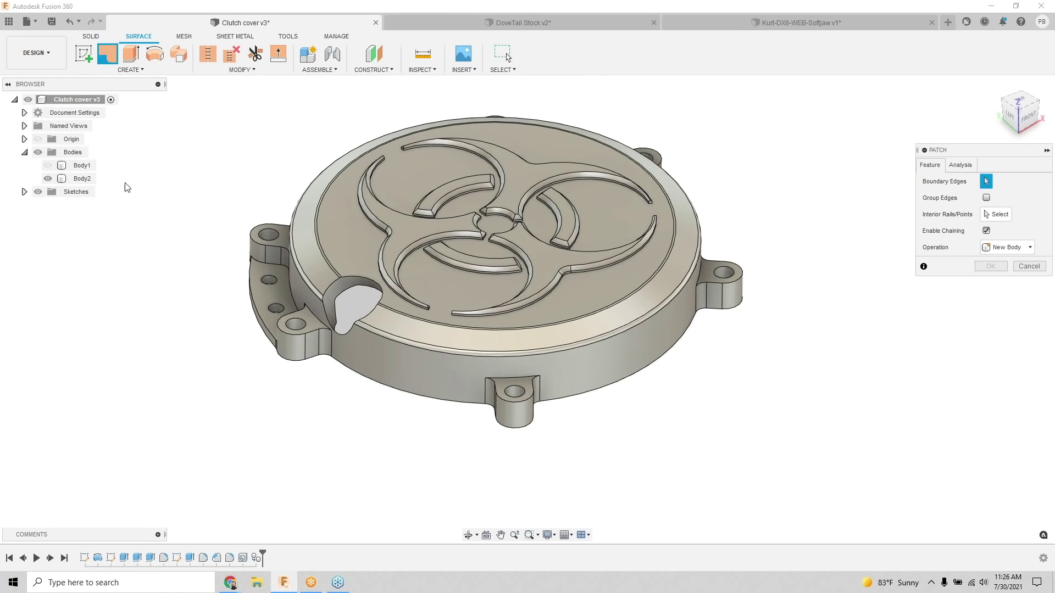
scroll(321, 283, "up", 5)
left_click(369, 318)
middle_click_drag(368, 318, 393, 265, "shift")
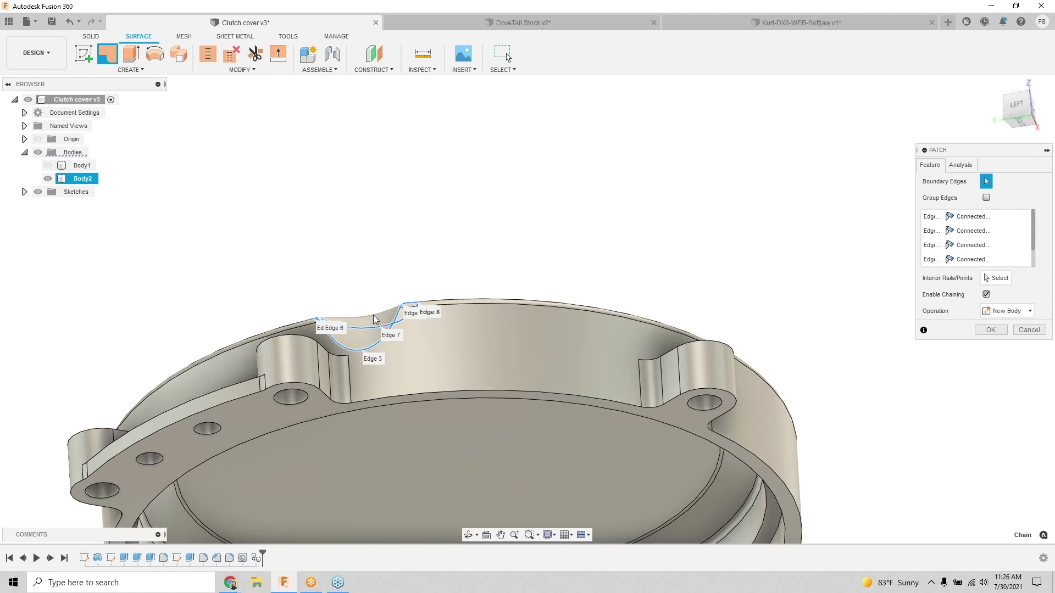
middle_click_drag(370, 337, 369, 337, "shift")
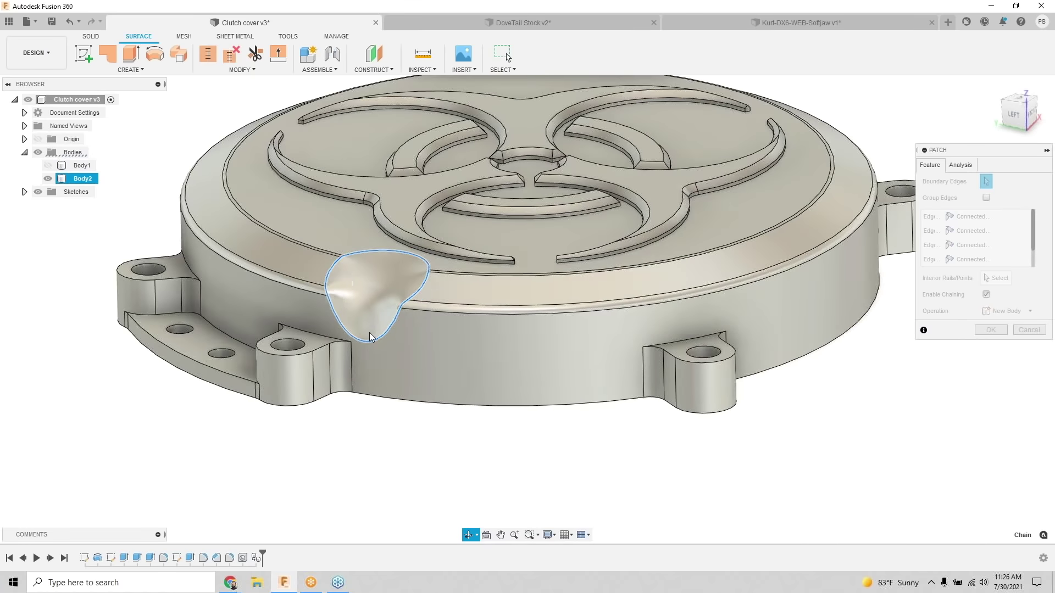
scroll(370, 336, "down", 5)
left_click(990, 330)
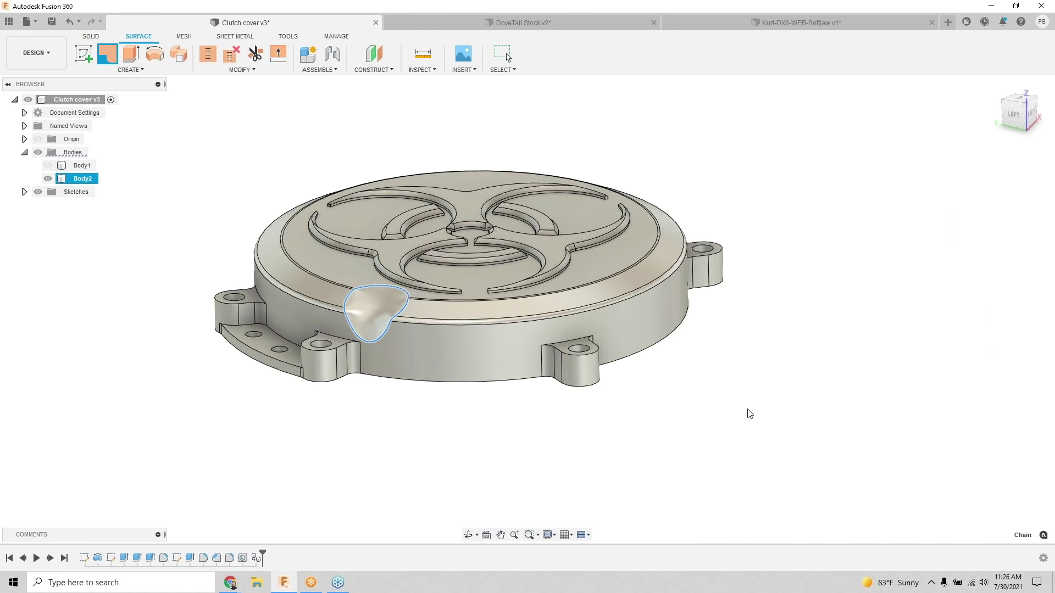
left_click(536, 457)
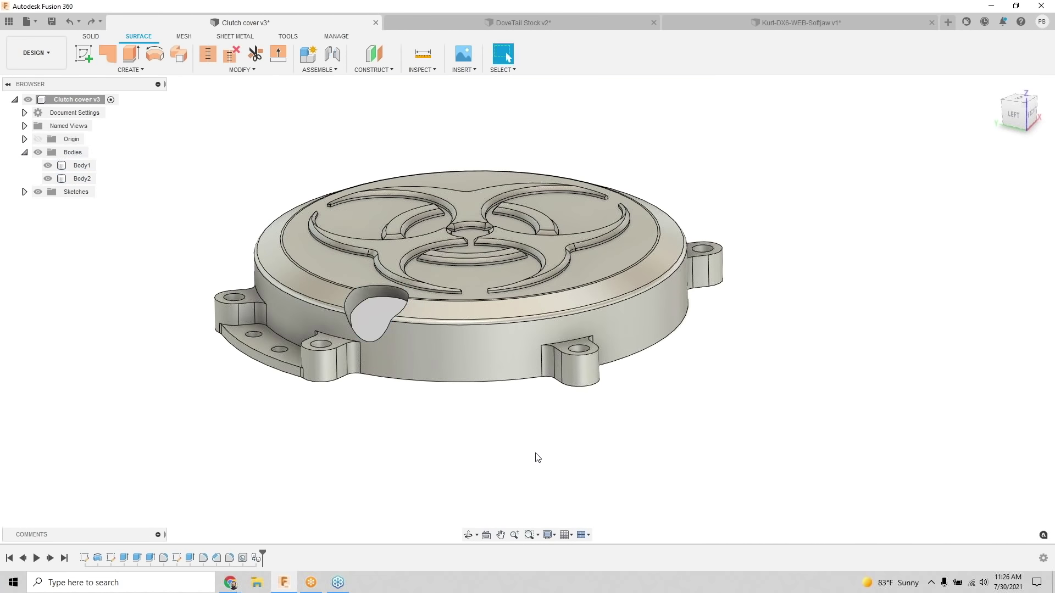
Step: Try deleting the rim hole's face and a lug hole's face with the Surface tools, and undo both deletions
middle_click_drag(485, 438, 488, 440, "shift")
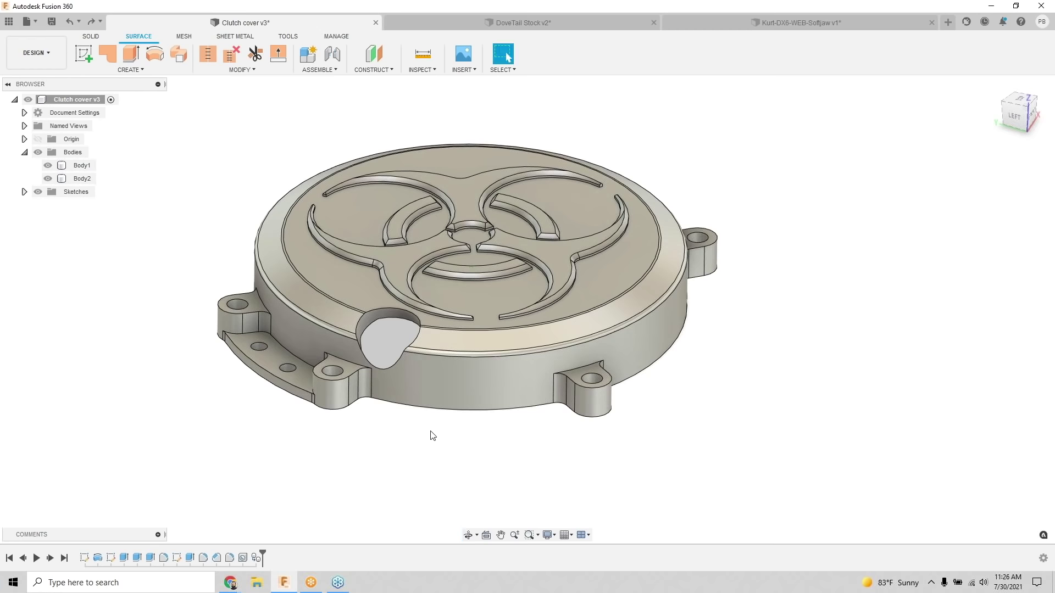
scroll(390, 364, "up", 5)
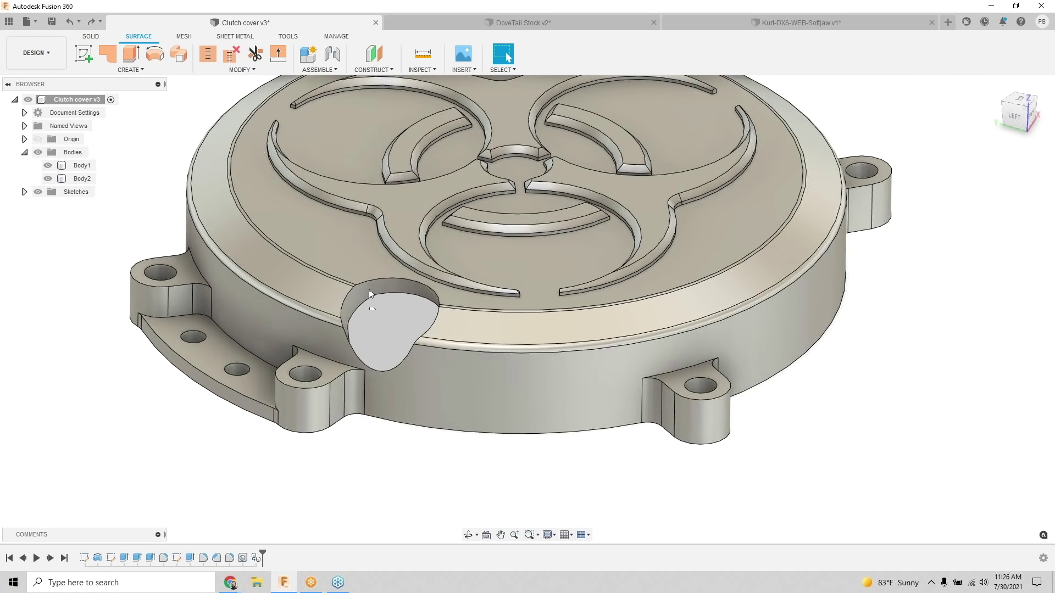
left_click(369, 288)
key("Delete")
scroll(368, 289, "down", 2)
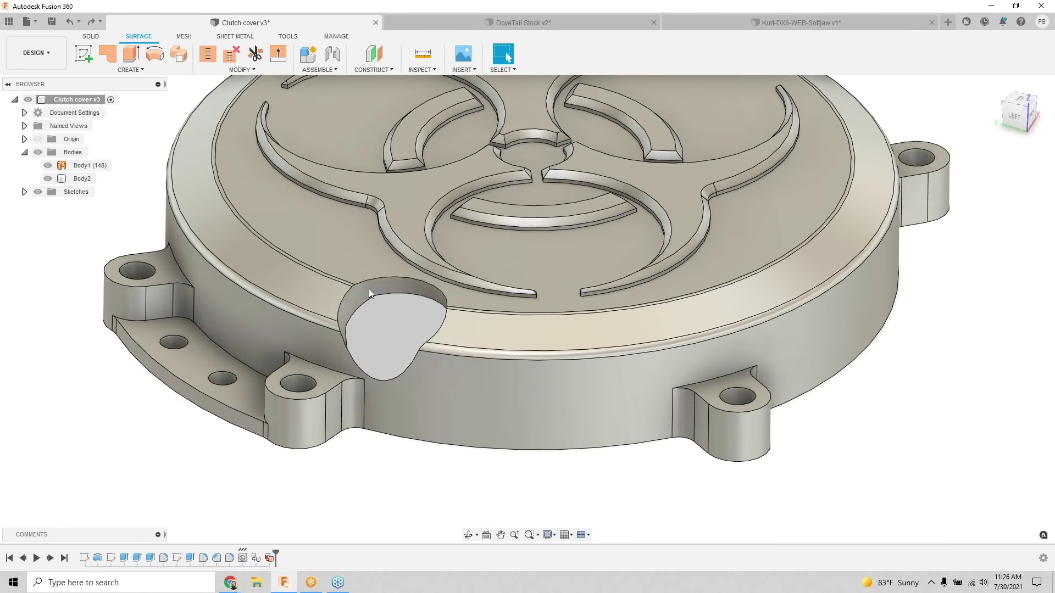
scroll(373, 306, "up", 2)
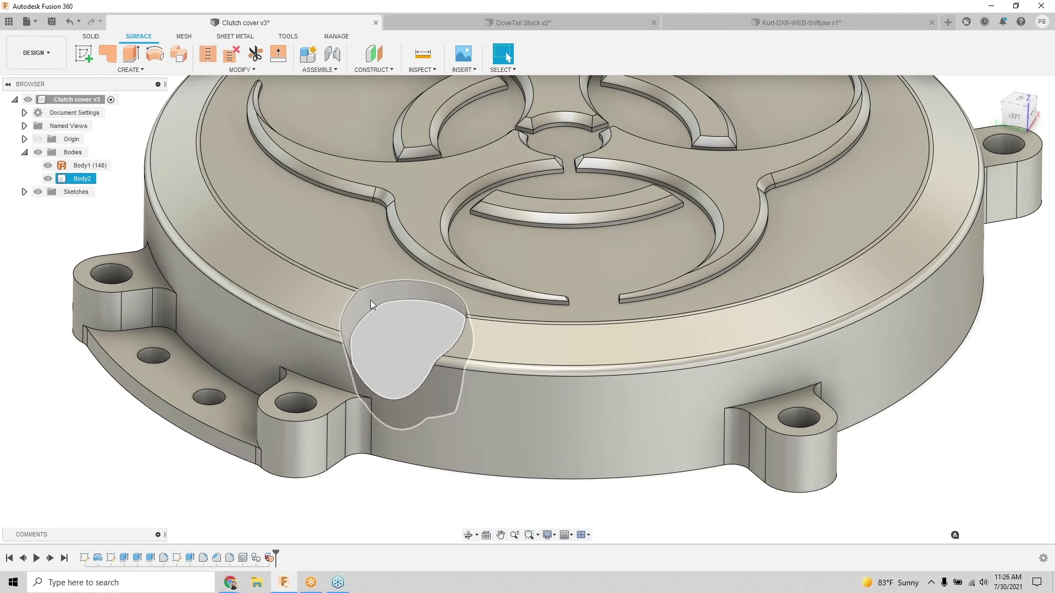
left_click(298, 405)
key("Delete")
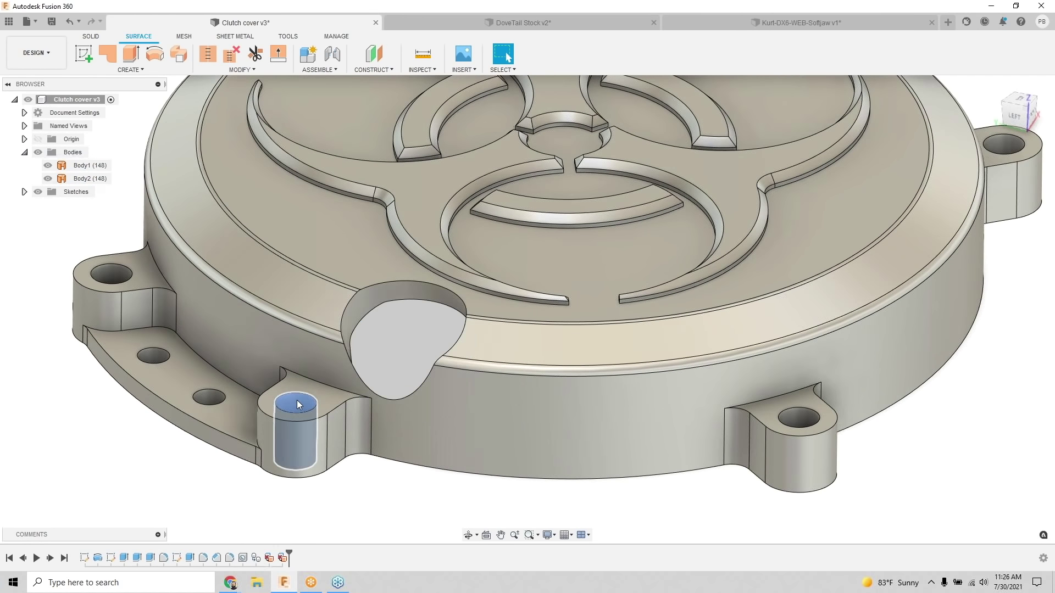
scroll(301, 397, "down", 3)
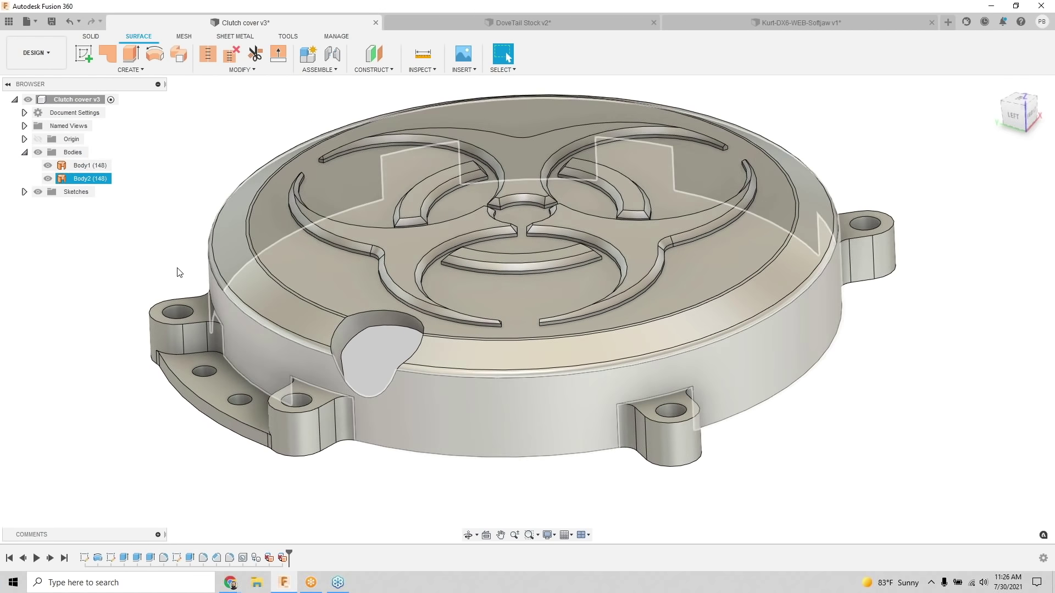
key("ctrl+z")
key("ctrl+z")
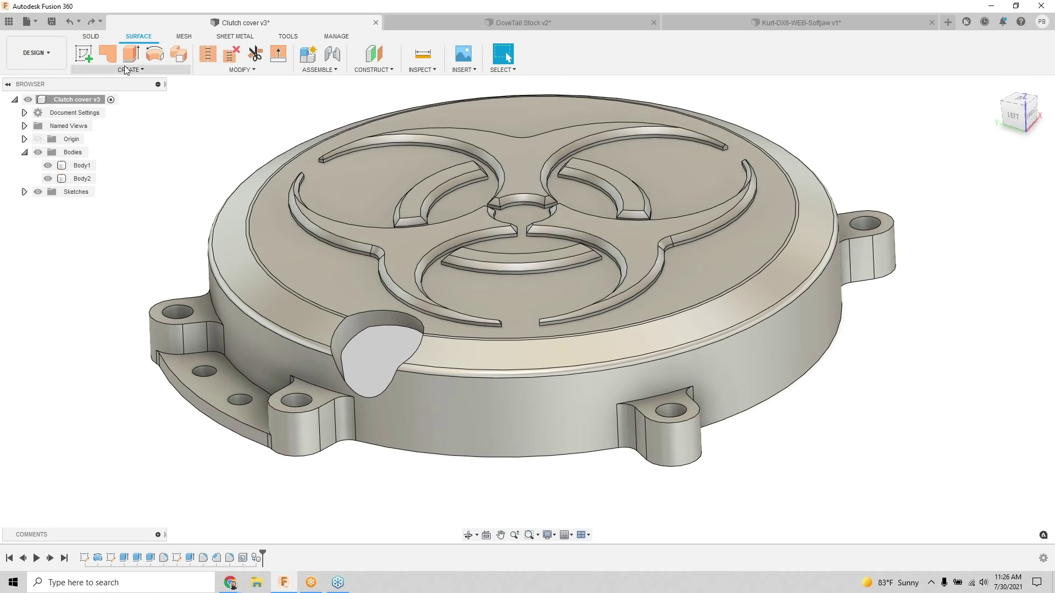
Step: Try deleting the rim hole's face from Body2 with the Solid tools and compare the result by hiding and showing Body1
left_click(91, 36)
left_click(351, 335)
scroll(329, 341, "up", 2)
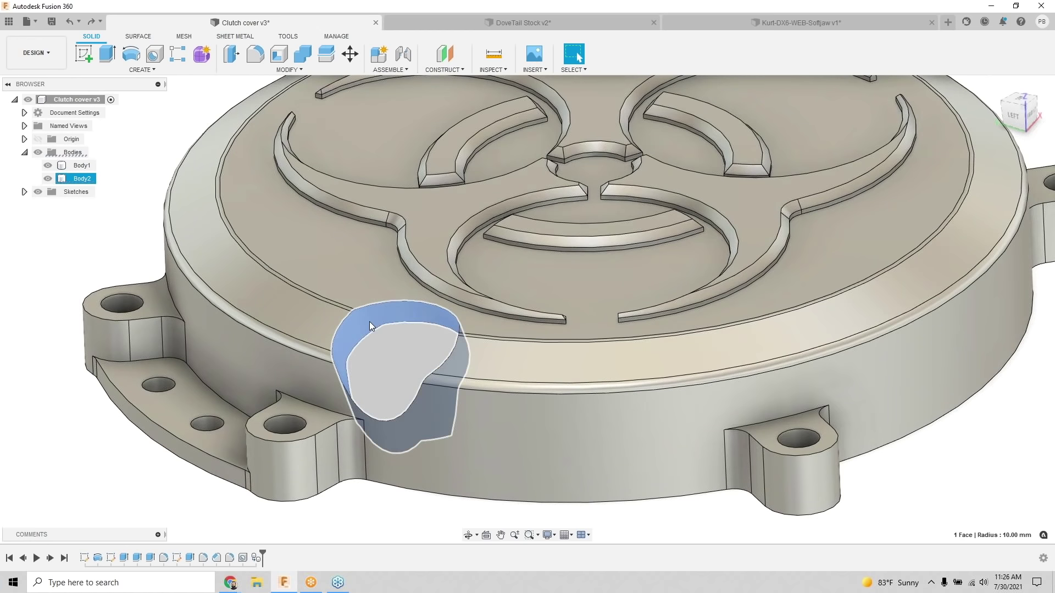
key("Delete")
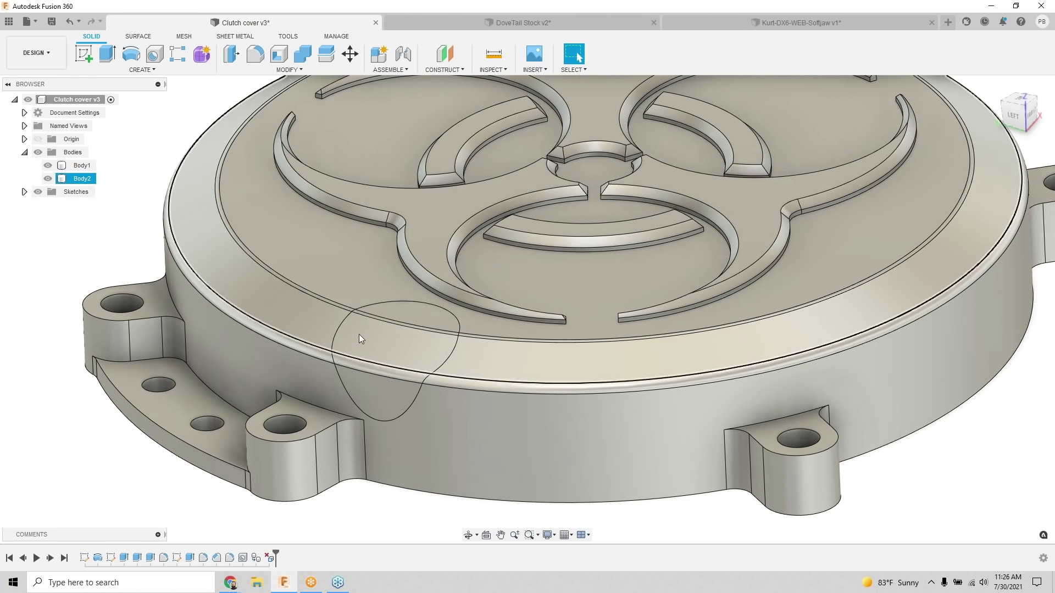
left_click(48, 165)
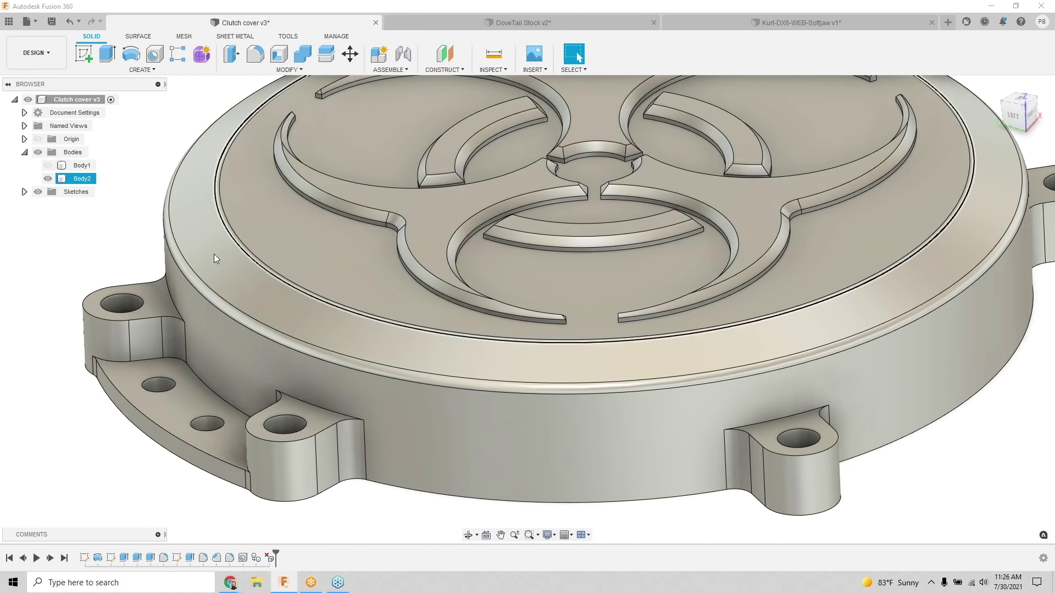
left_click(55, 166)
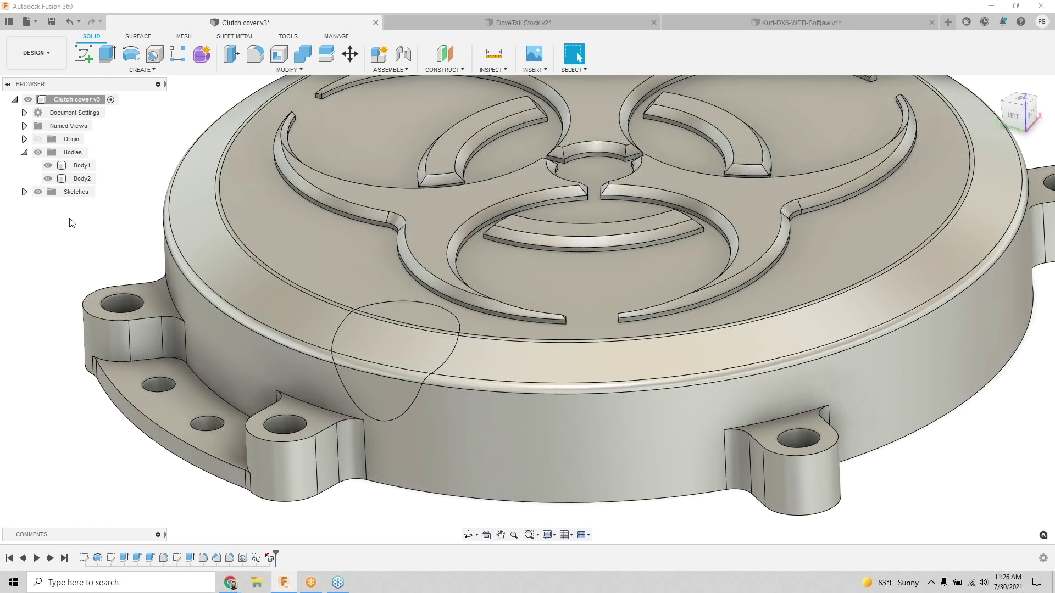
Step: Rename Body1 as OG and Body2 as Modify
key("v")
double_click(83, 165)
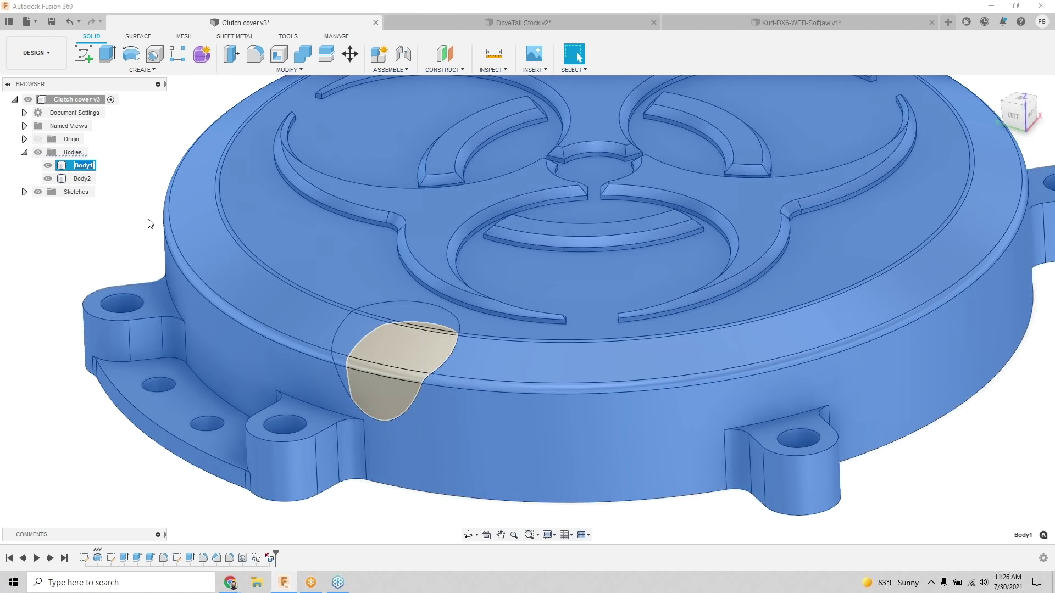
type("o")
left_click(83, 179)
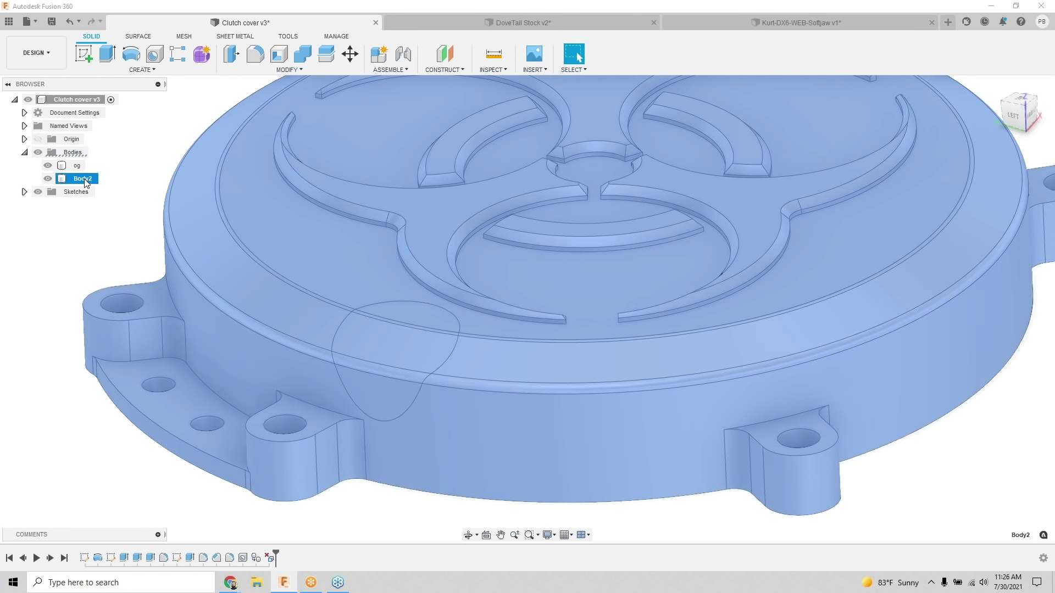
double_click(84, 179)
type("m")
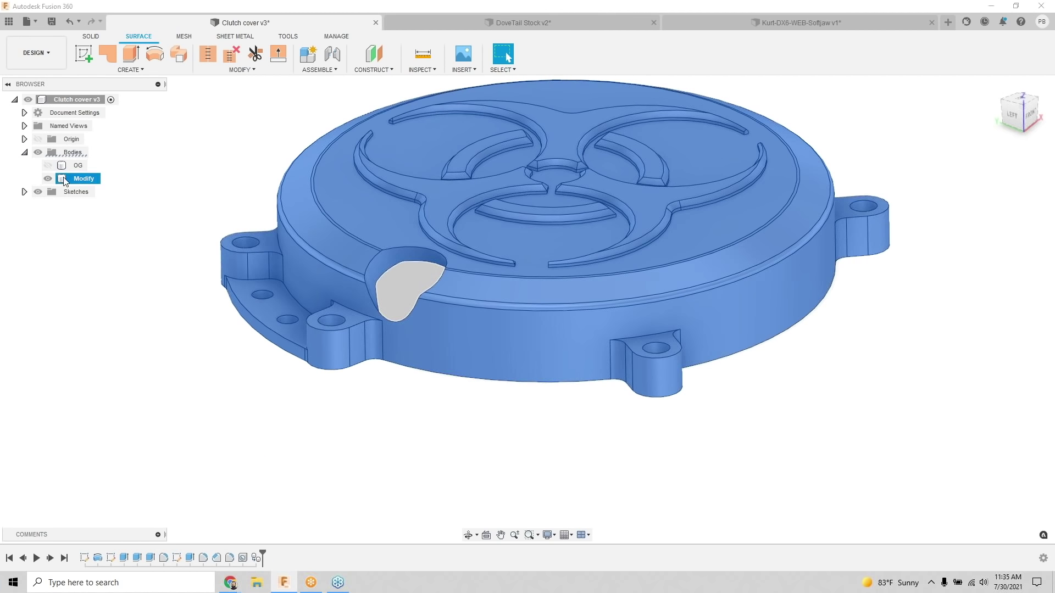
Step: Delete the hole in the sloped rim from the Modify body using the Solid tools
left_click(91, 36)
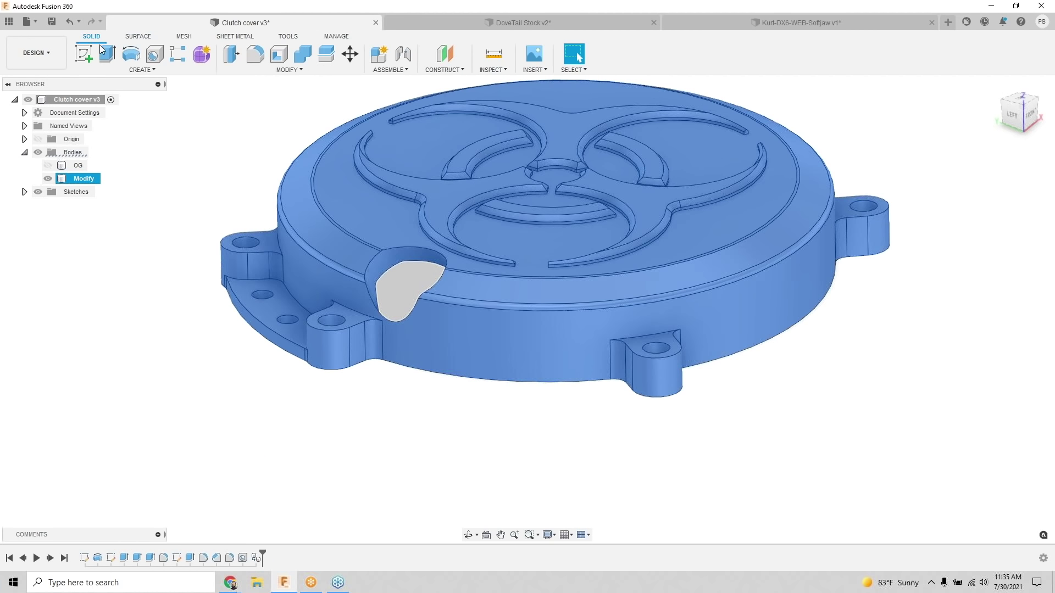
left_click(394, 254)
key("Delete")
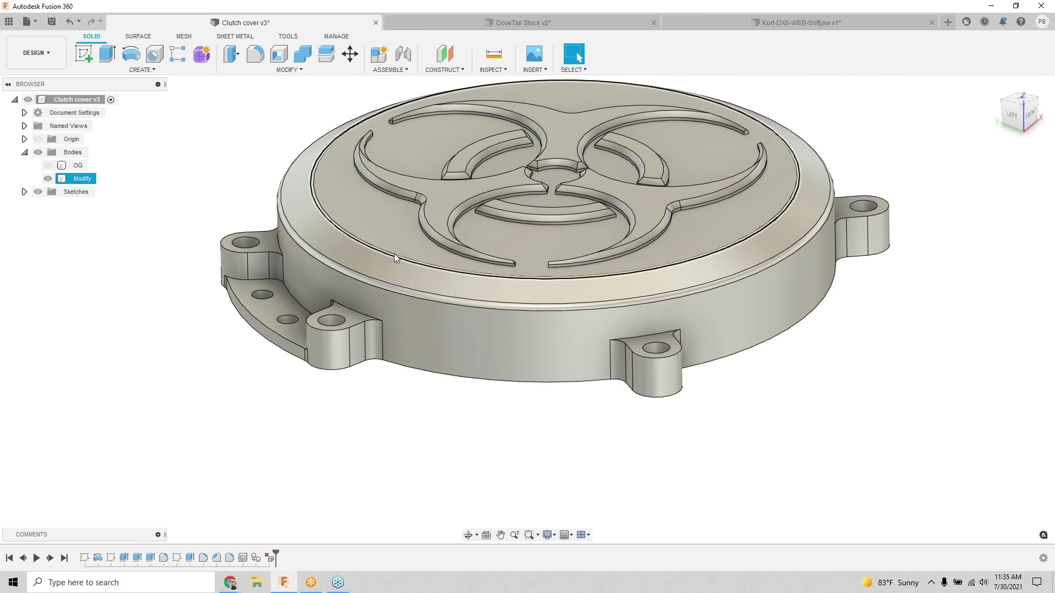
Step: Delete the mounting holes from the three nearest outer lugs of the Modify body
scroll(332, 324, "up", 3)
scroll(333, 324, "down", 3)
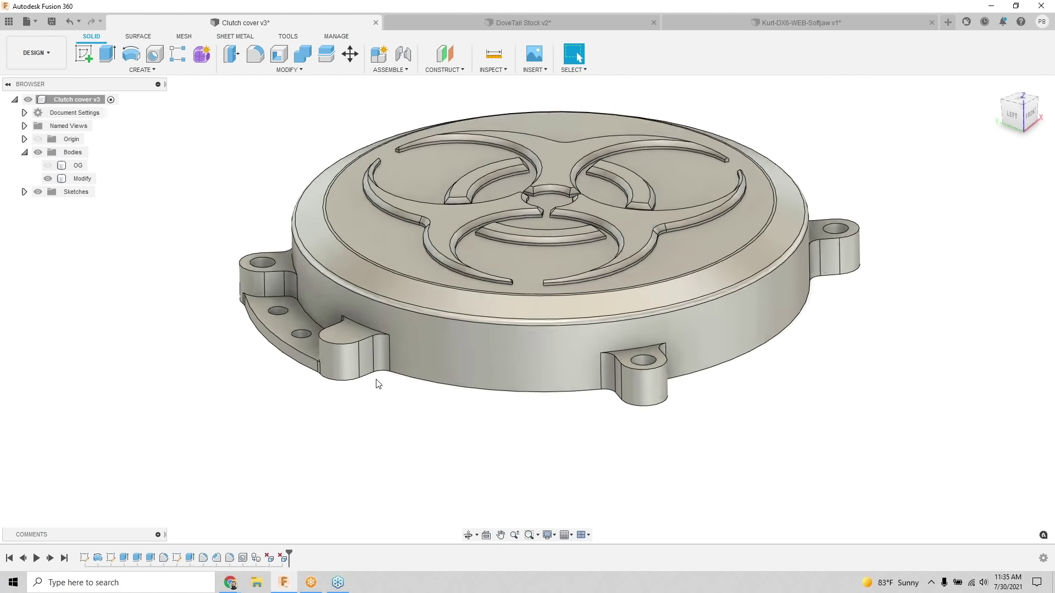
scroll(377, 382, "up", 3)
left_click(265, 276)
key("Delete")
scroll(271, 283, "down", 3)
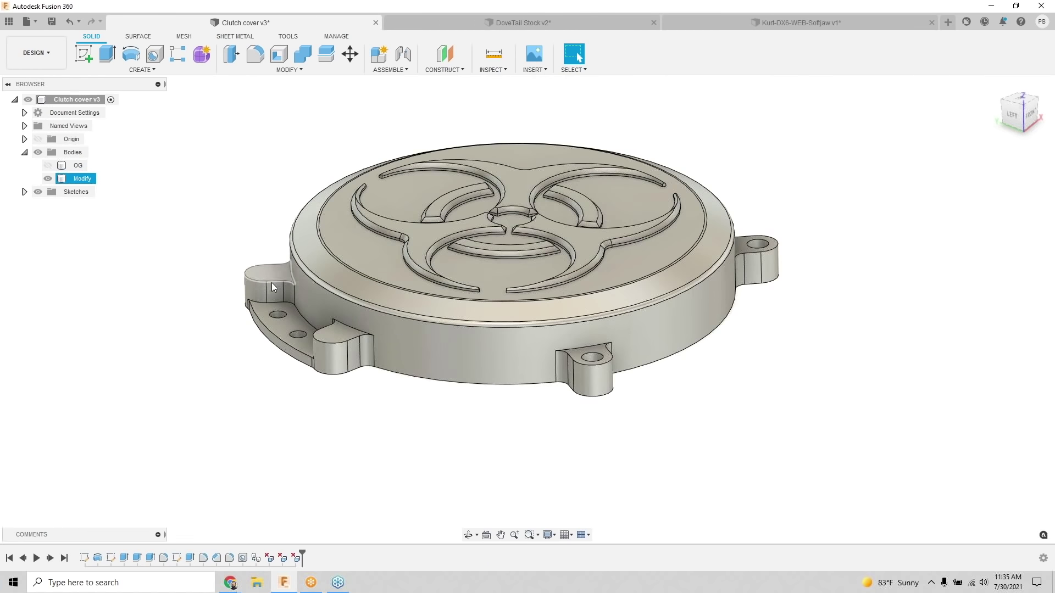
scroll(598, 351, "up", 4)
scroll(602, 411, "down", 3)
scroll(601, 411, "down", 1)
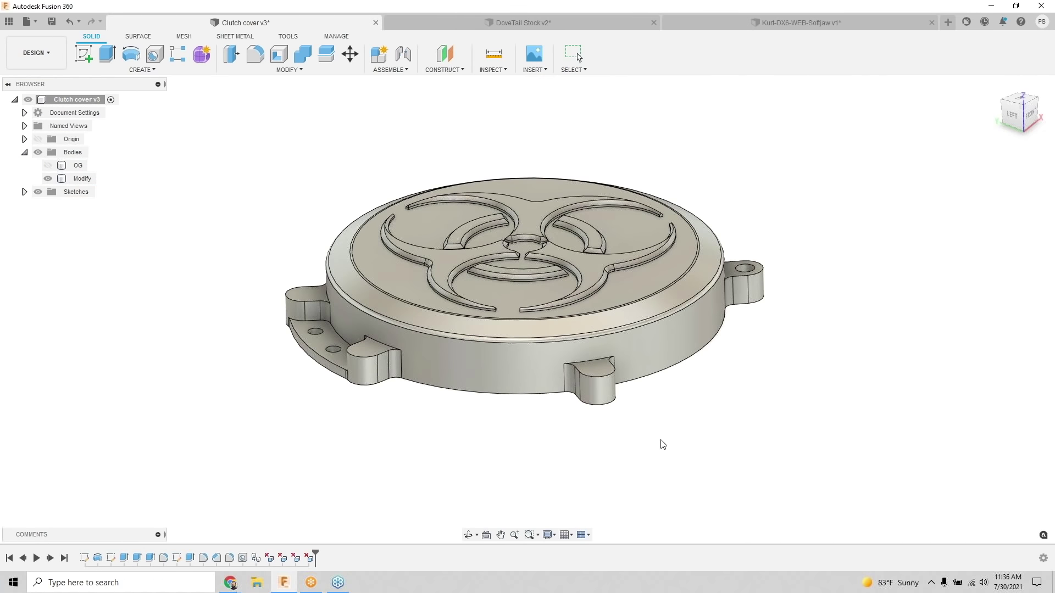
Step: Delete the entire front-right mounting lug from the Modify body
left_click_drag(646, 419, 586, 390)
left_click(664, 433)
middle_click_drag(664, 433, 683, 464, "shift")
left_click(613, 421)
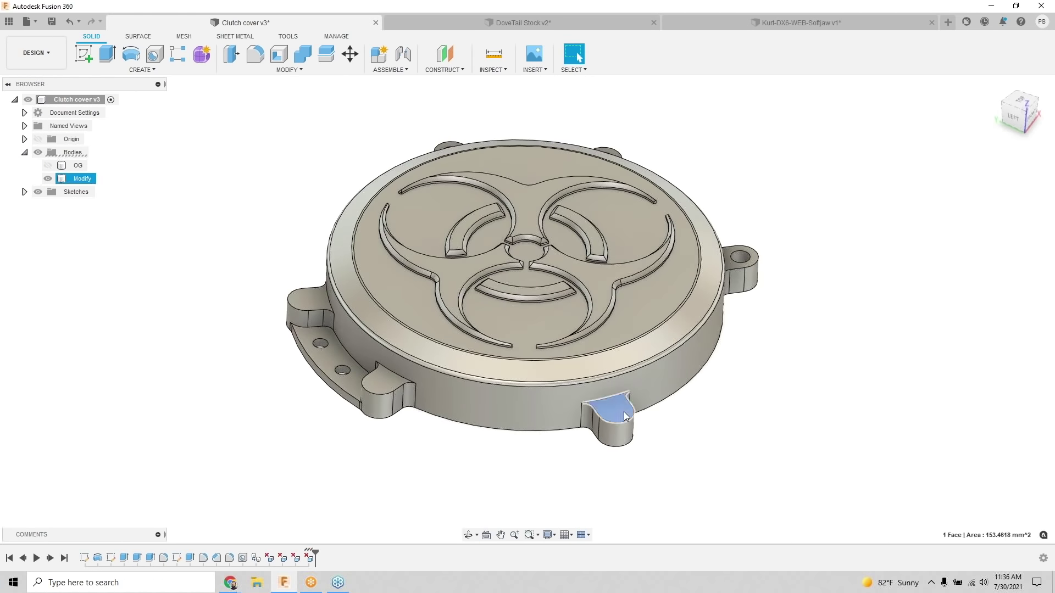
key("Delete")
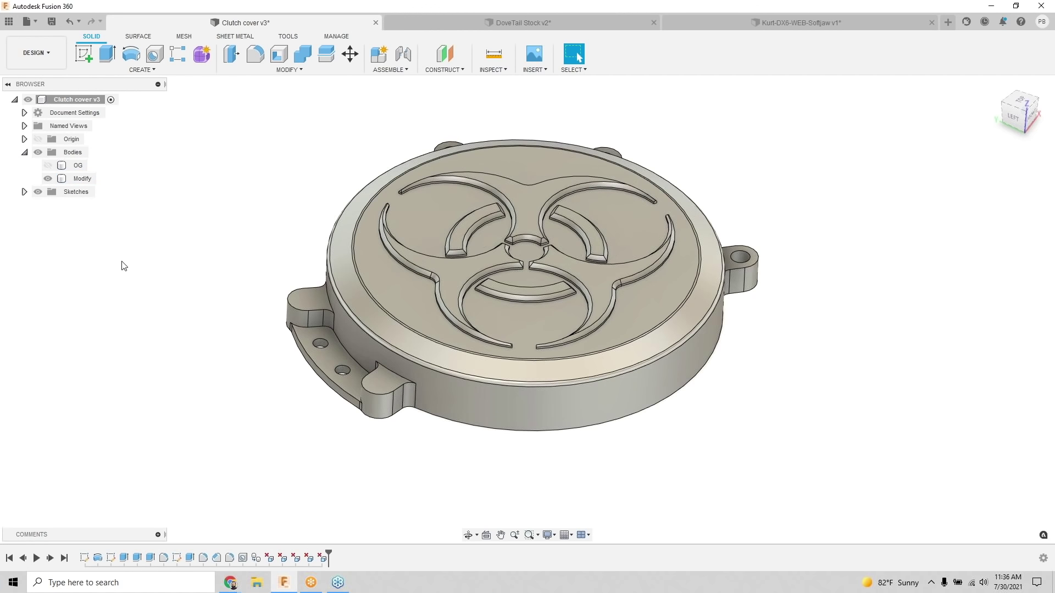
Step: Show the OG body and switch to the Manufacture workspace
left_click(47, 165)
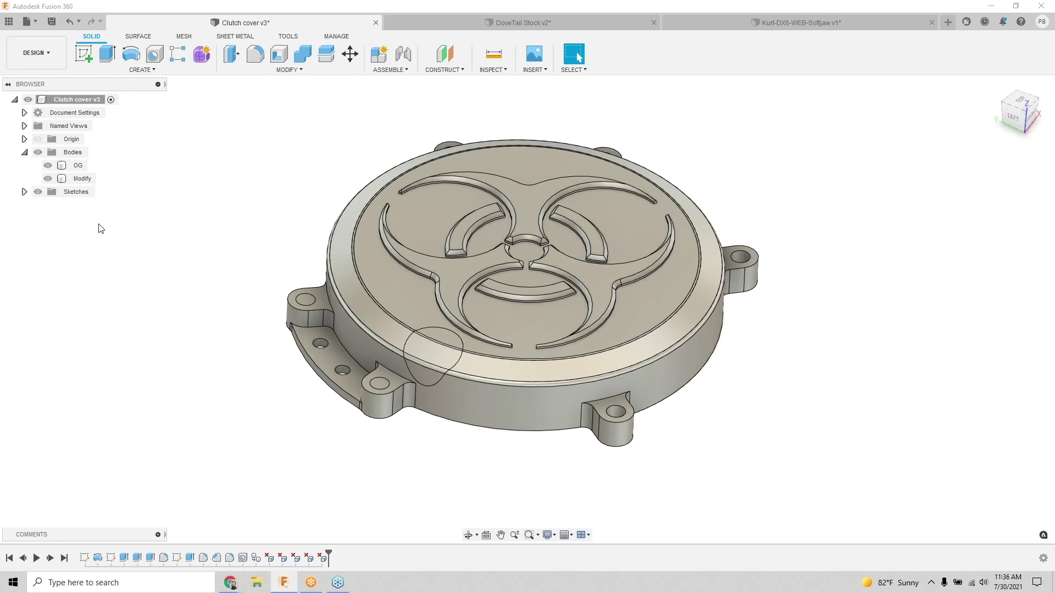
left_click(52, 62)
left_click(62, 175)
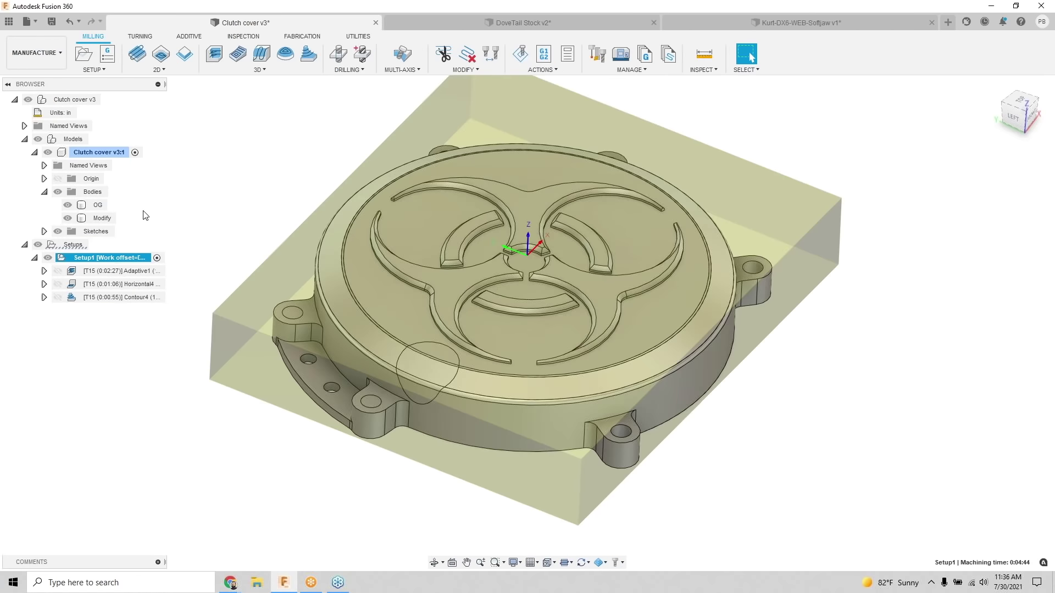
Step: Regenerate Setup1's Adaptive, Horizontal and Contour toolpaths and display only the Contour4 toolpath around the rim hole
left_click(120, 271)
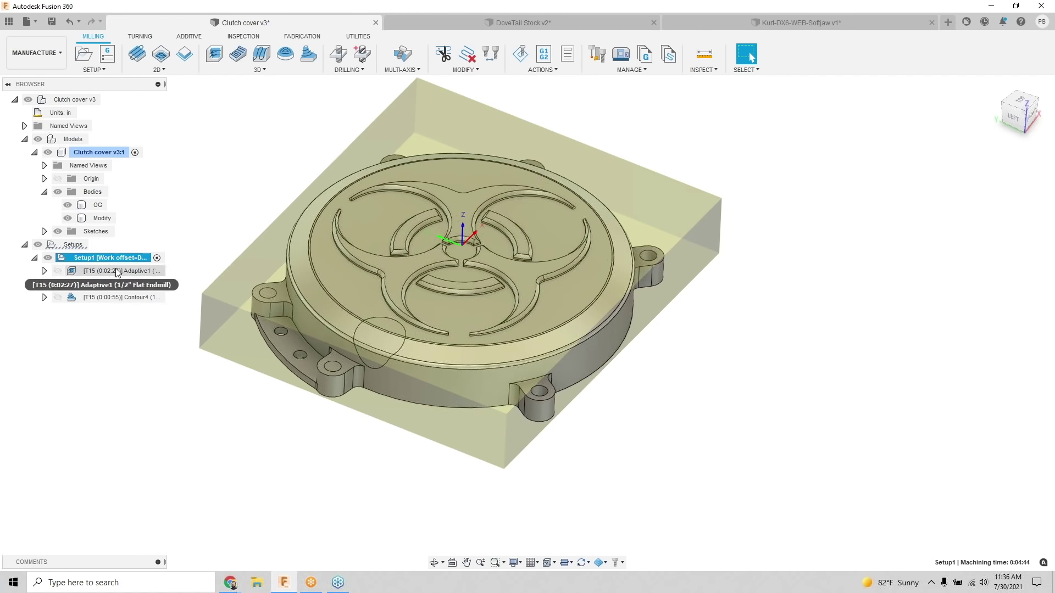
left_click(118, 297, "shift")
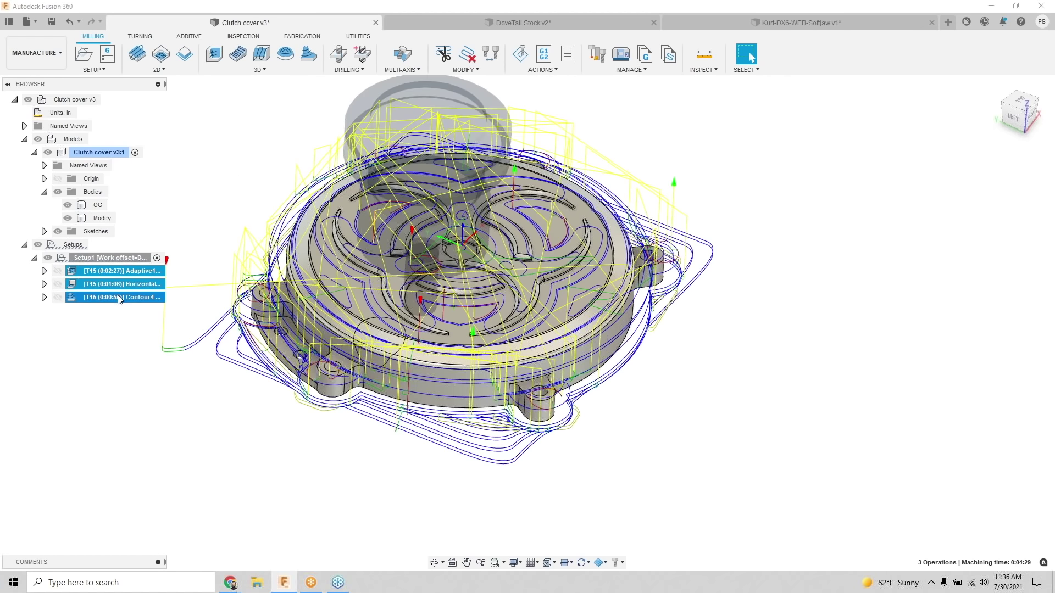
key("ctrl+g")
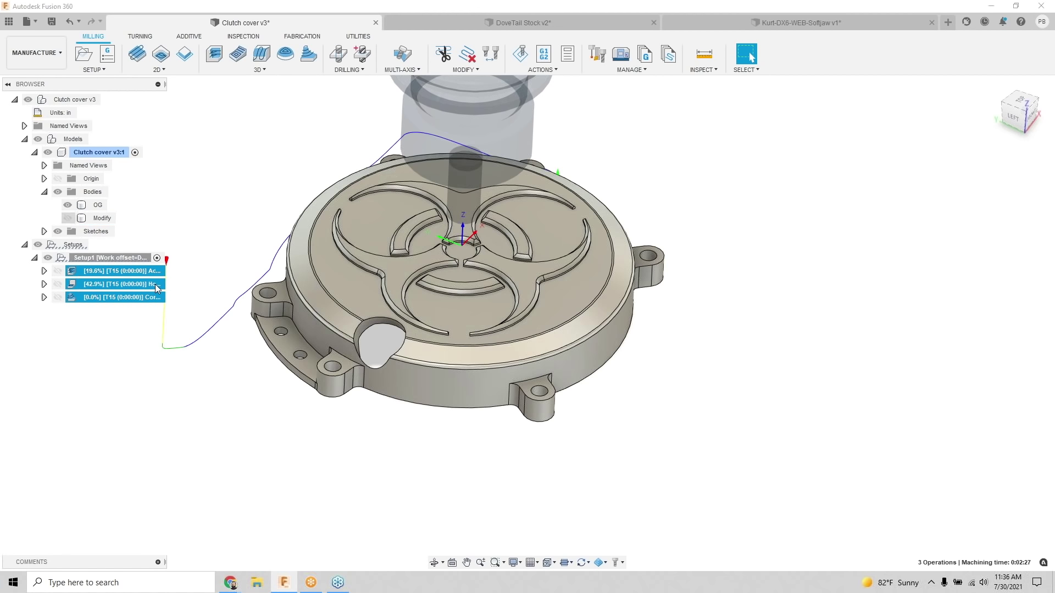
scroll(322, 349, "up", 5)
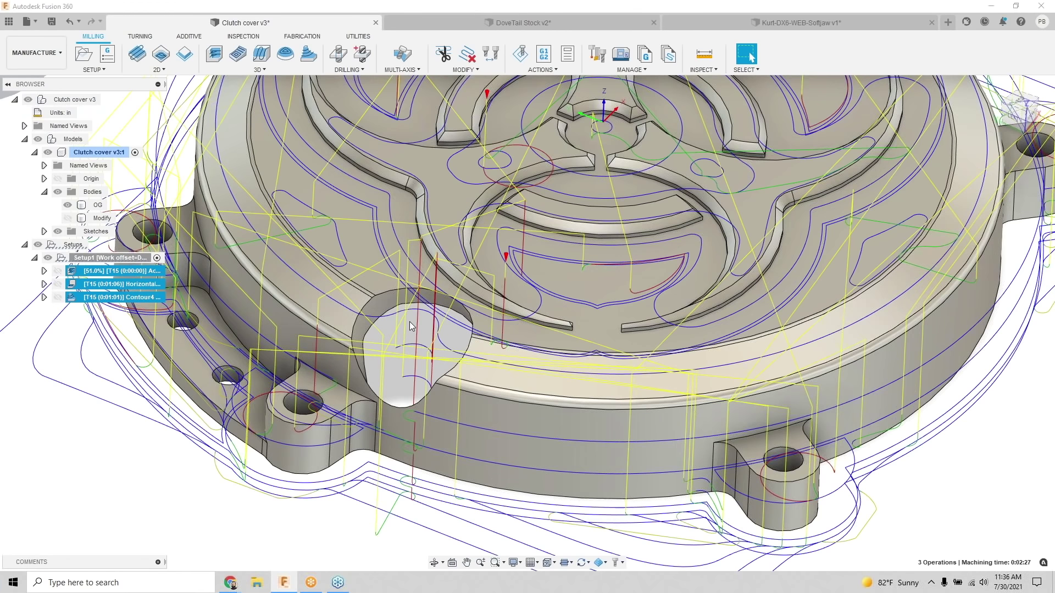
left_click(83, 466)
left_click(100, 297)
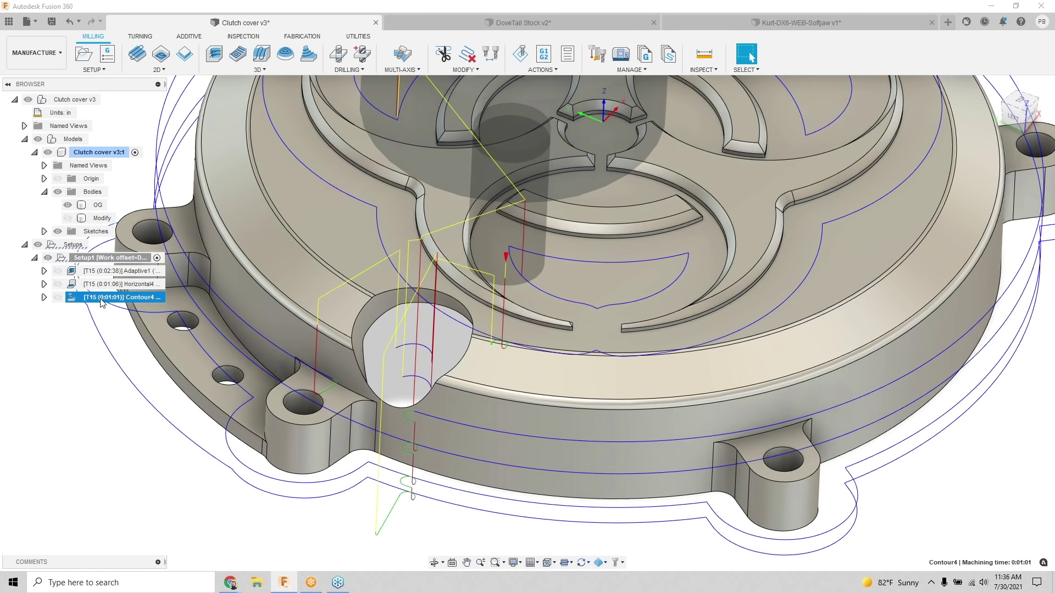
Step: Check which body Setup1 uses as its model and close the setup's settings
right_click(102, 258)
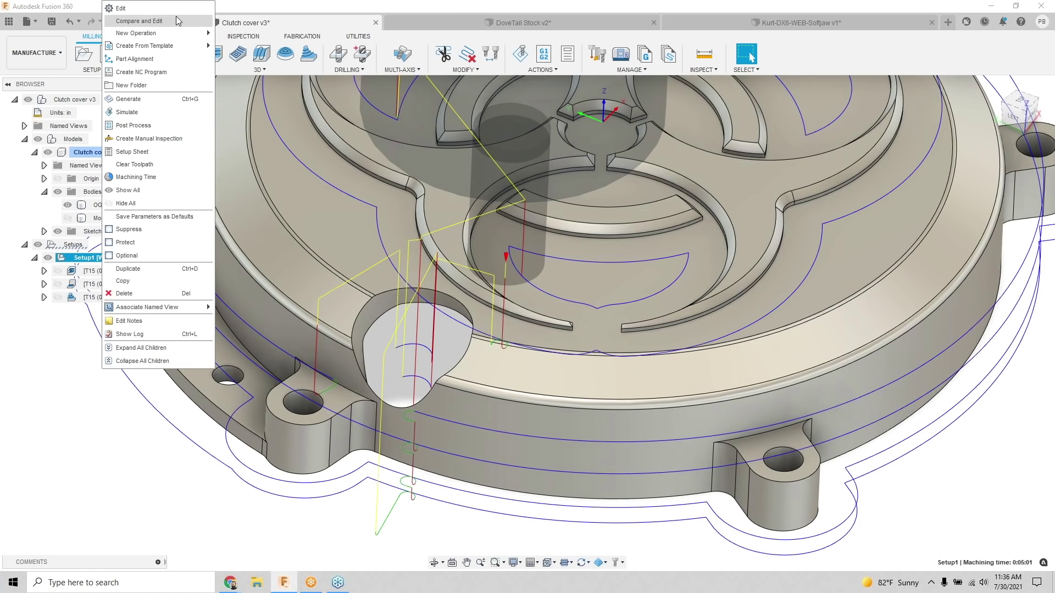
left_click(177, 18)
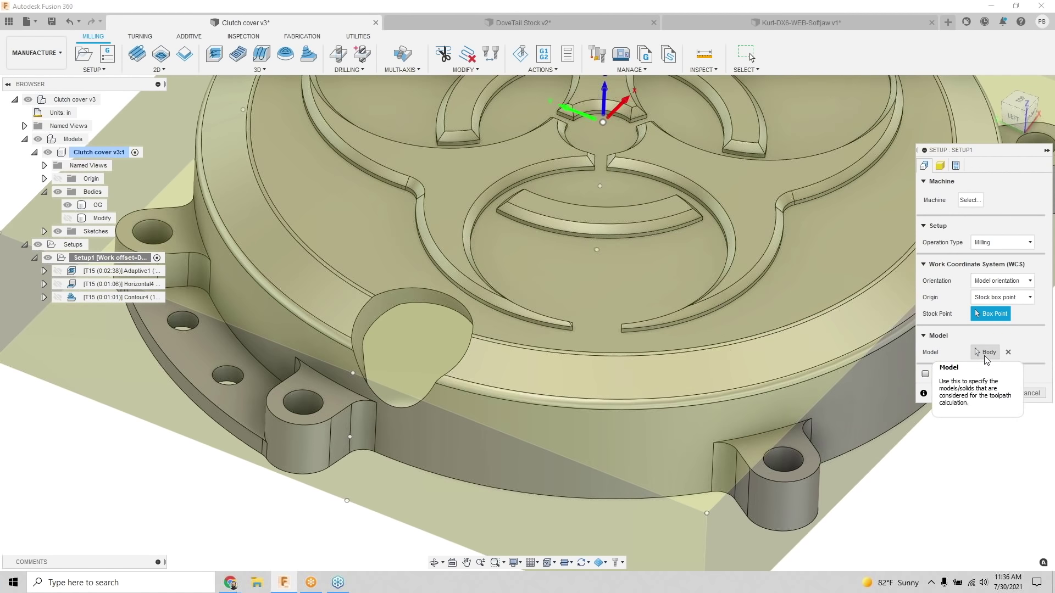
left_click(989, 393)
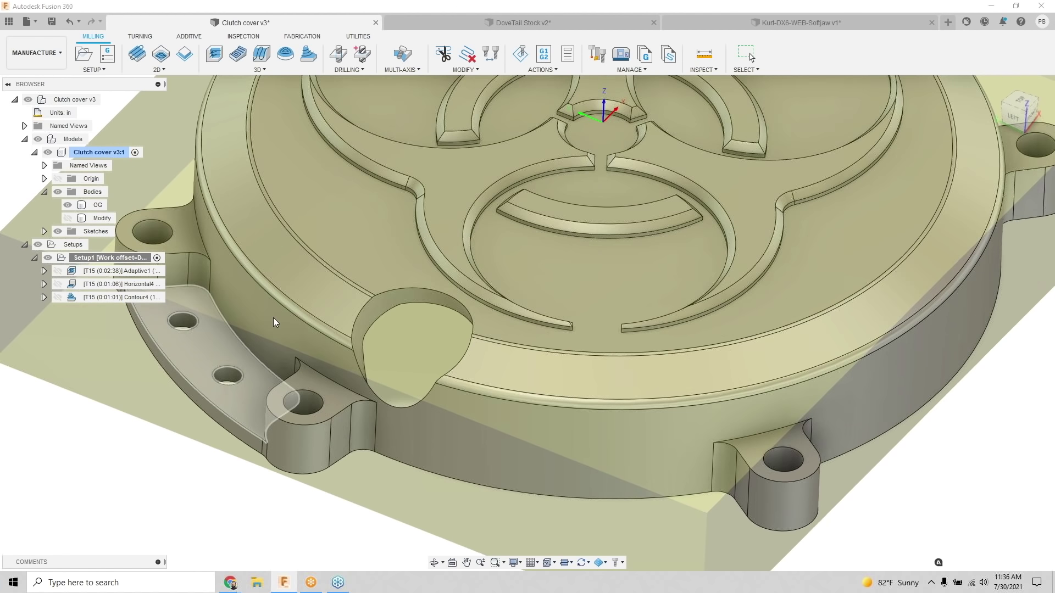
Step: Edit Contour4 to enable the Model override and add the Modify body as a model surface, keeping the setup model included
left_click(94, 297)
right_click(101, 297)
left_click(125, 8)
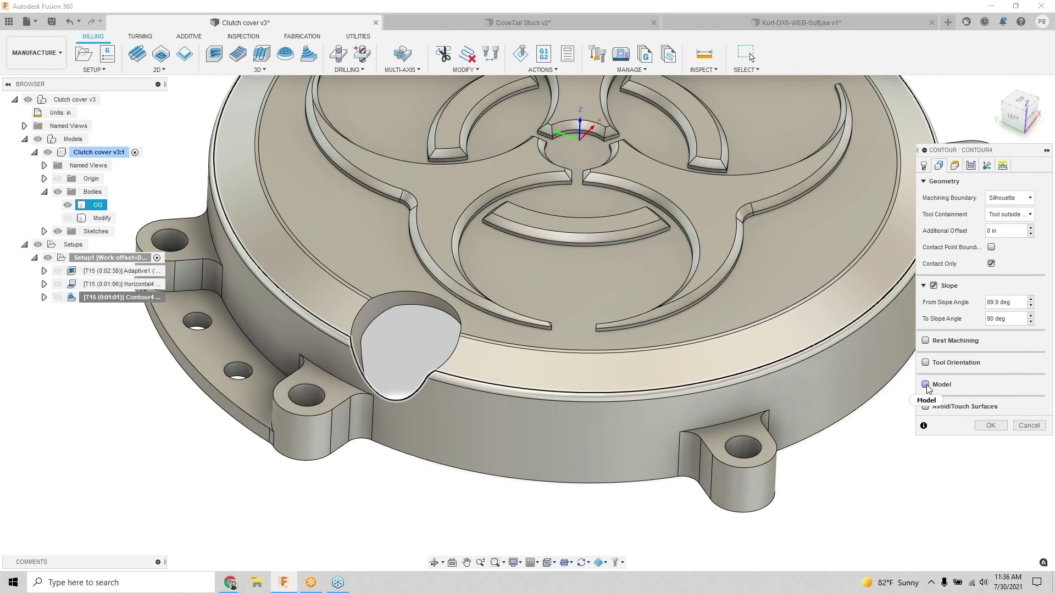
left_click(925, 385)
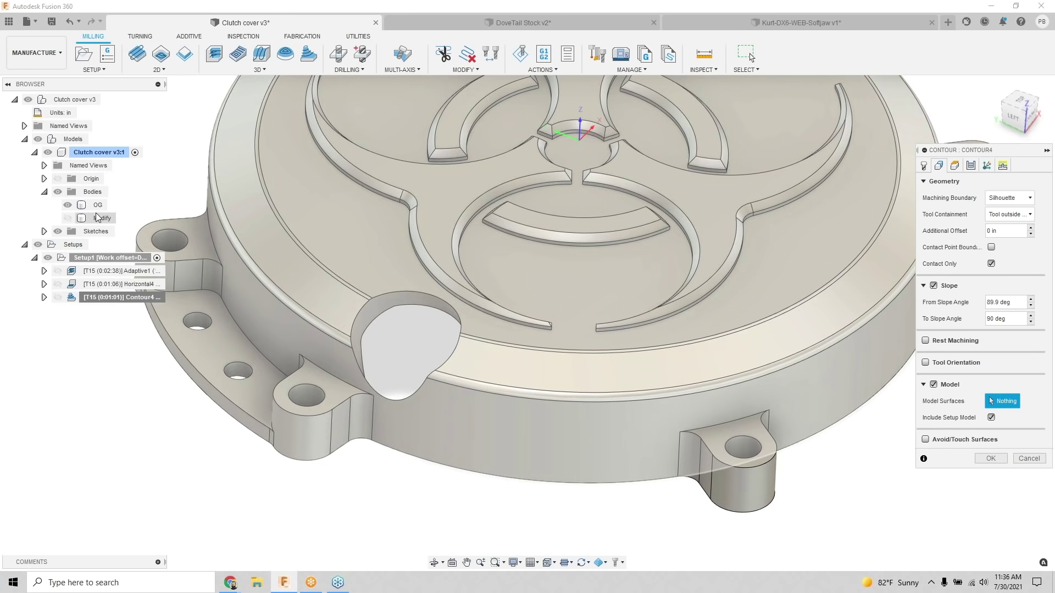
left_click(97, 217)
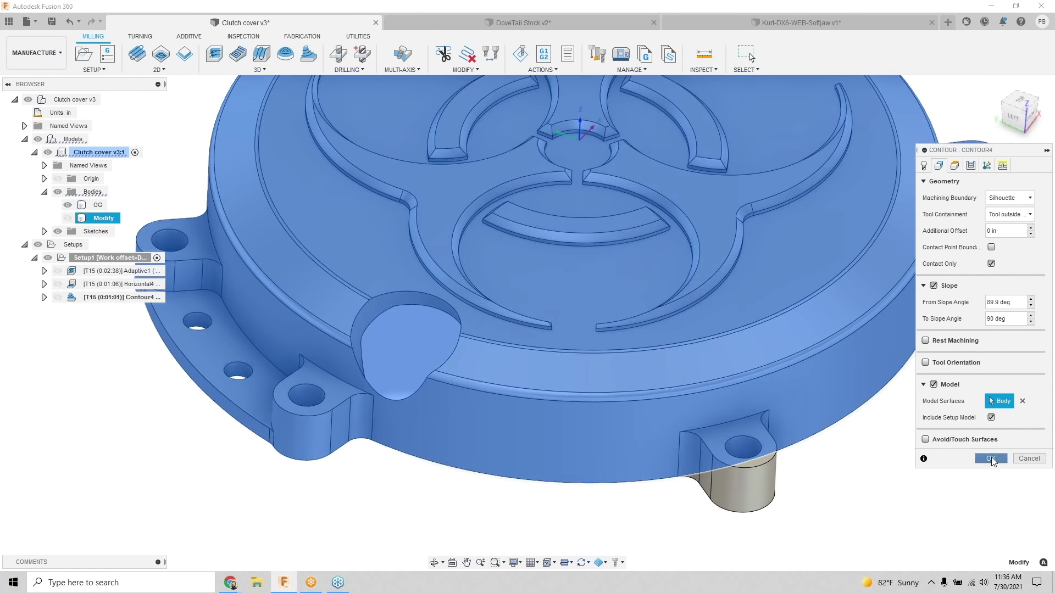
left_click(990, 459)
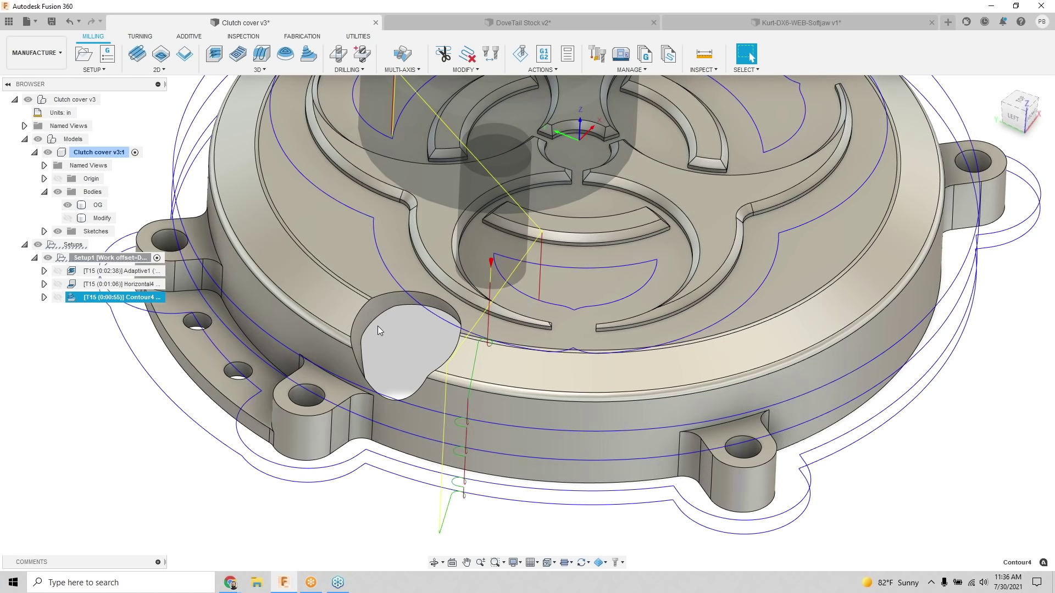
Step: Try to offset the front mounting lug's rounded outer face by 10 mm in the Design workspace, then return to Manufacture
scroll(384, 419, "down", 5)
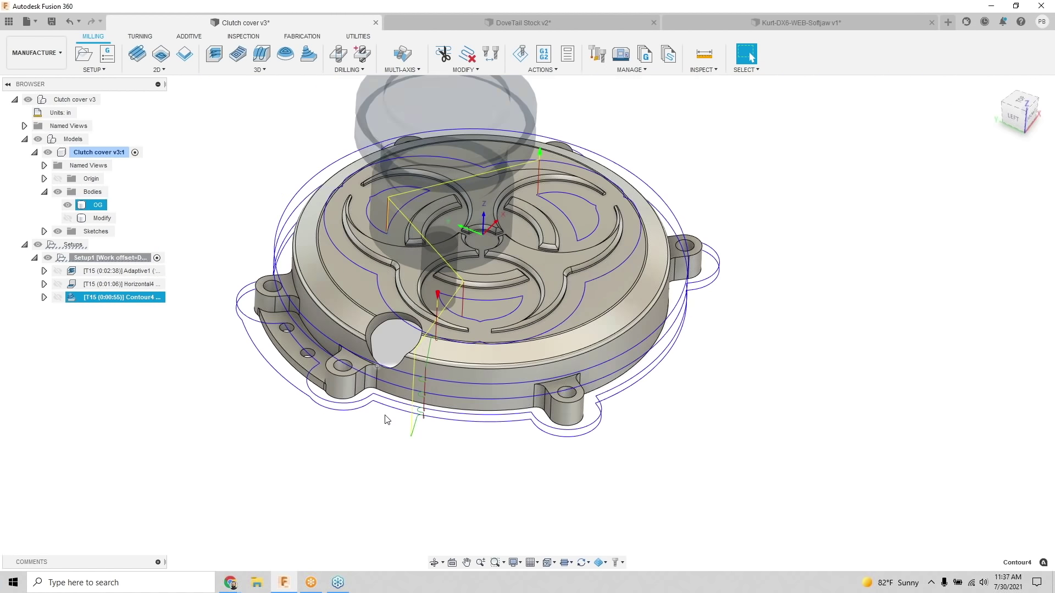
scroll(384, 426, "down", 2)
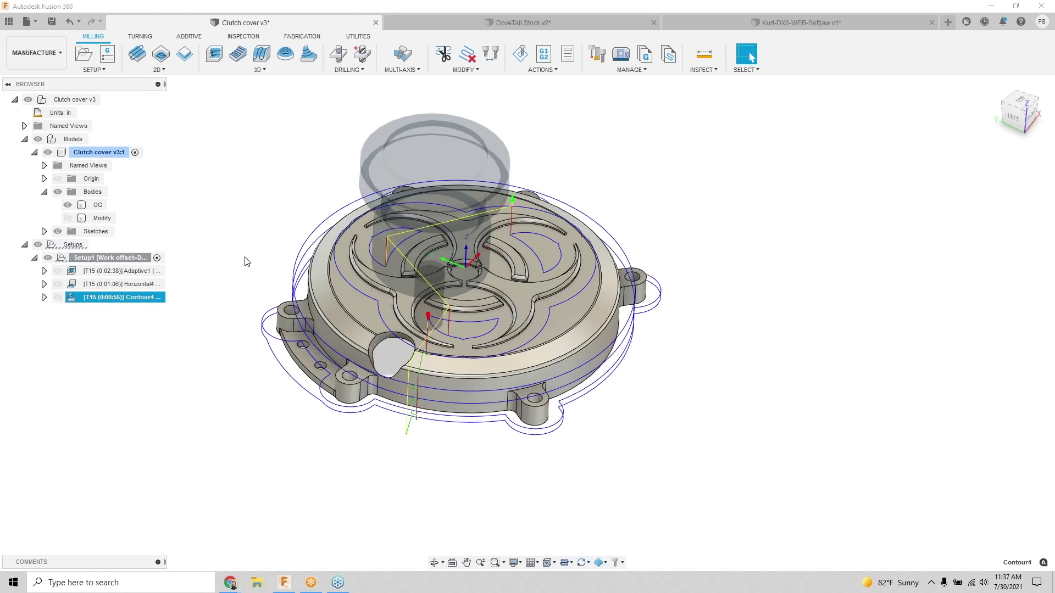
left_click(48, 55)
left_click(49, 78)
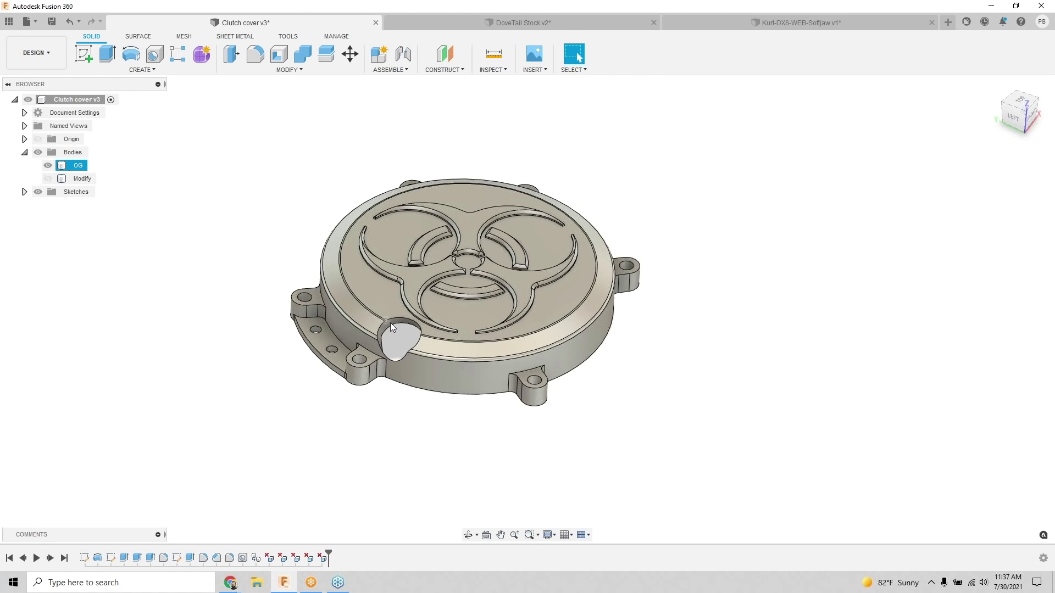
left_click(233, 299)
left_click(233, 56)
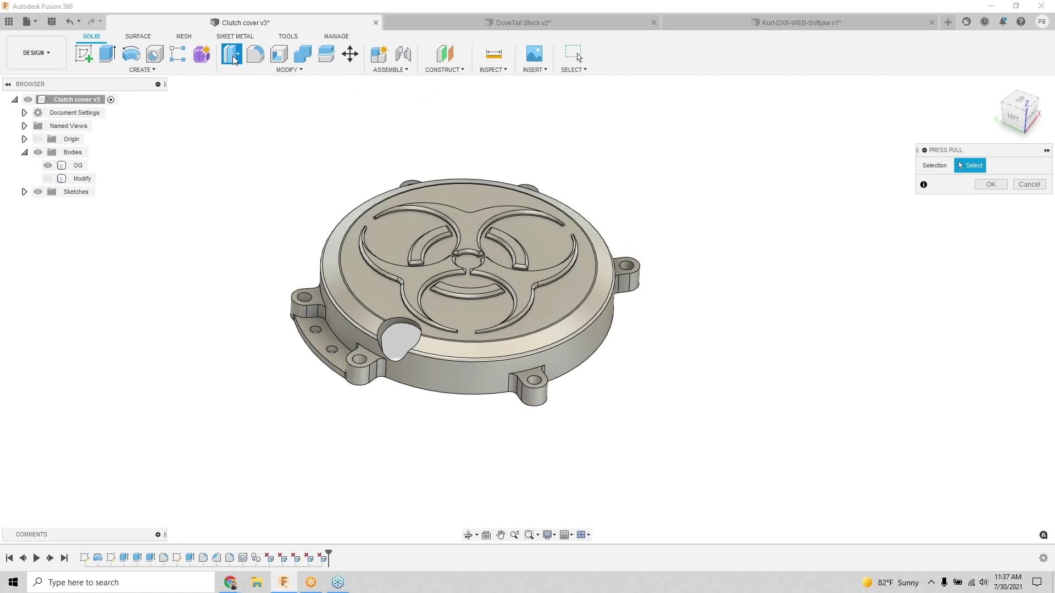
scroll(525, 436, "up", 3)
left_click(540, 395)
left_click_drag(540, 397, 542, 418)
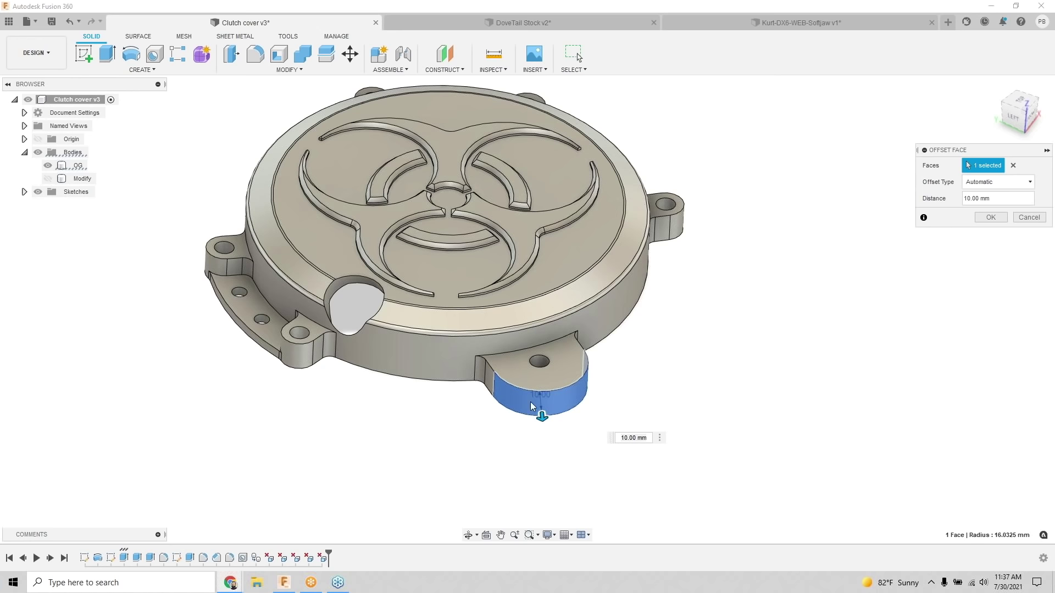
left_click(1029, 217)
scroll(662, 418, "down", 2)
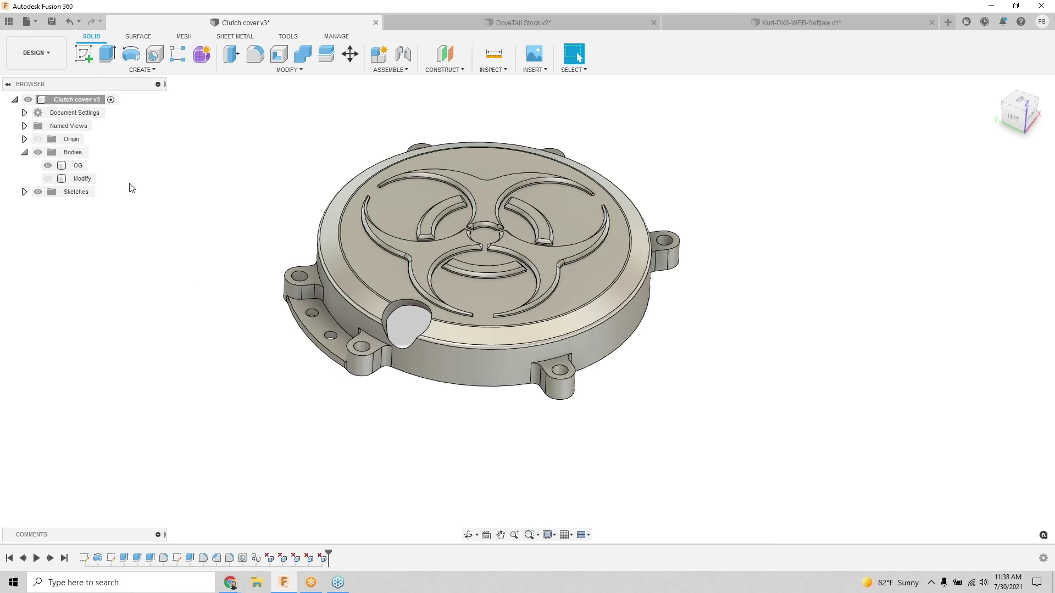
left_click(48, 57)
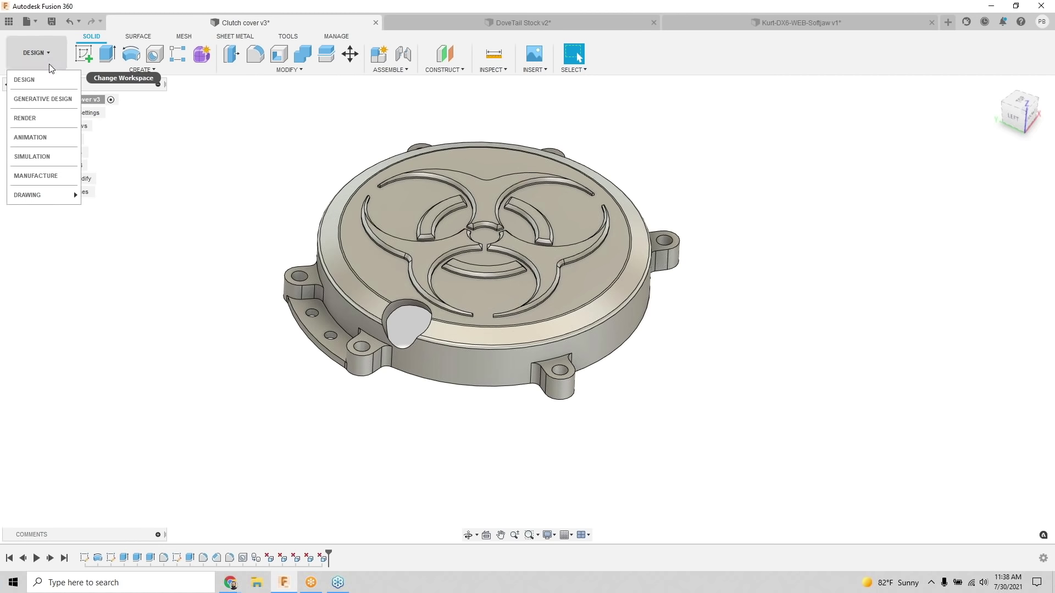
left_click(52, 170)
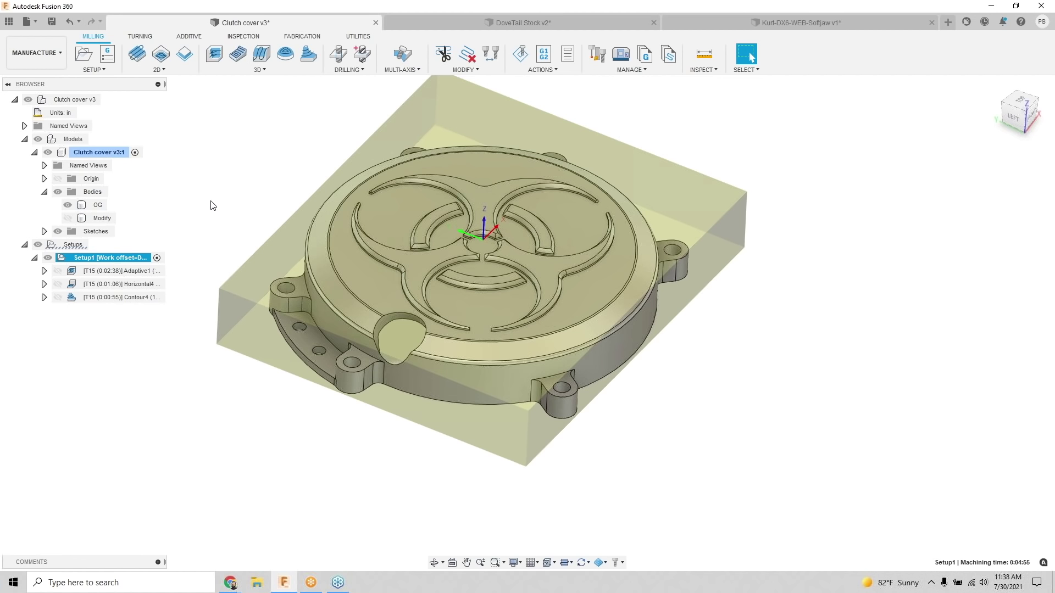
Step: Inspect the linked Clutch cover component inside Part:1 in the Kurt-DX6-WEB-Softjaw document's Design workspace
left_click(9, 21)
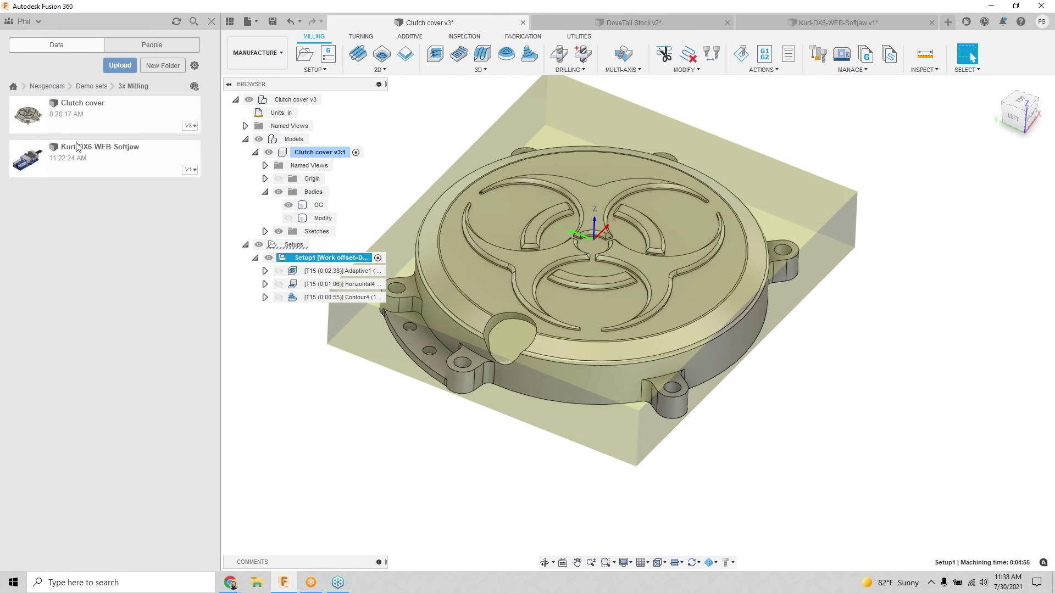
left_click(789, 25)
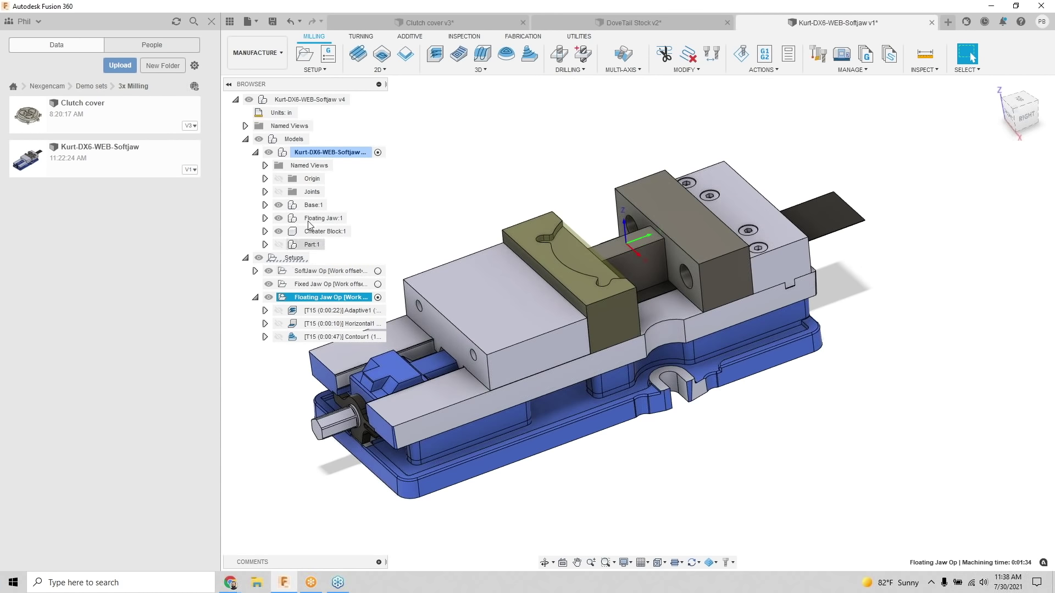
left_click(261, 55)
left_click(257, 82)
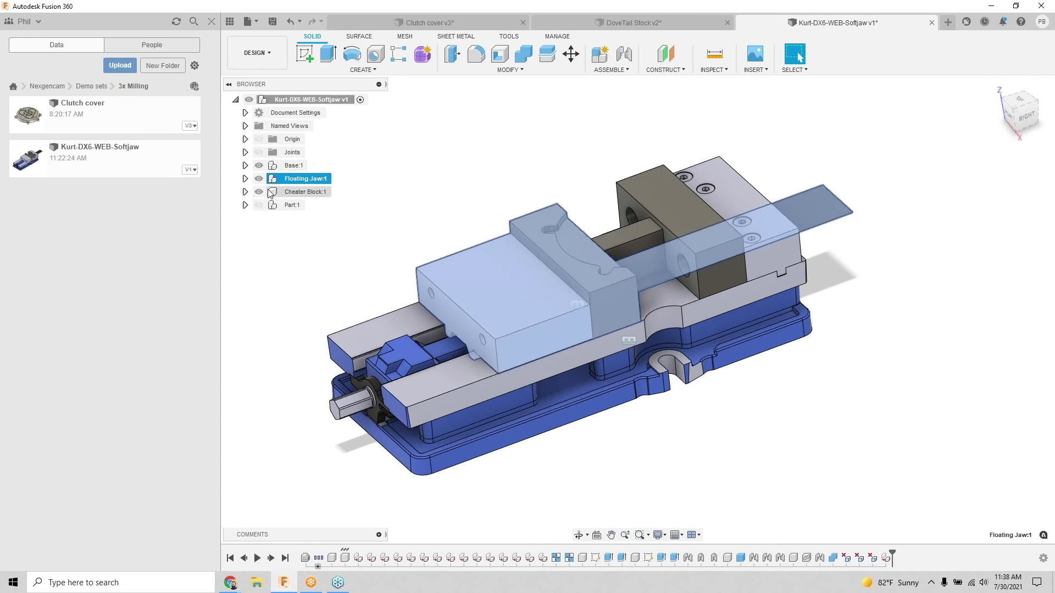
left_click(245, 205)
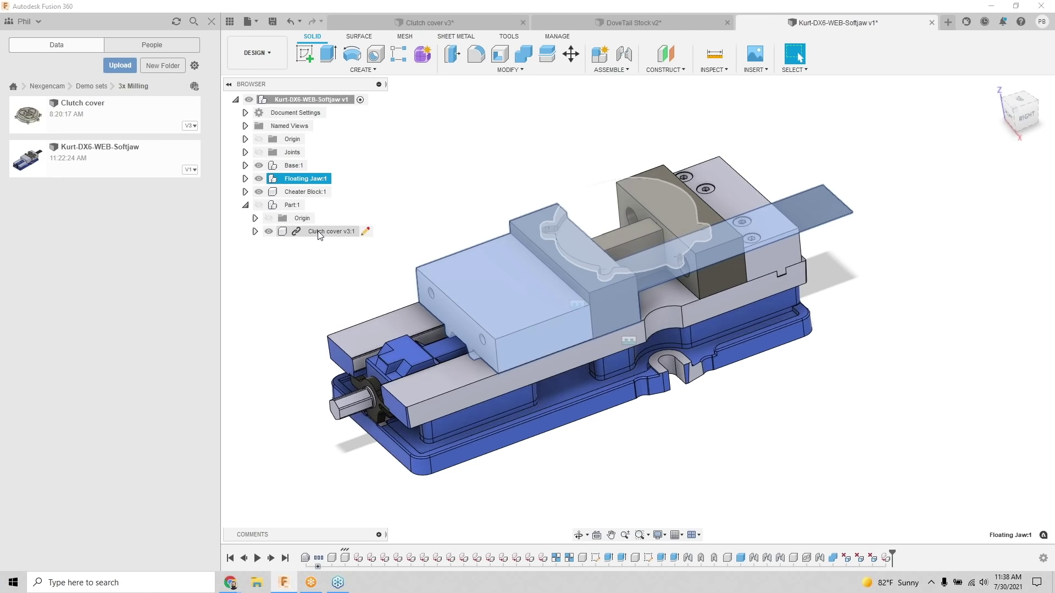
left_click(320, 278)
middle_click_drag(320, 278, 330, 284, "shift")
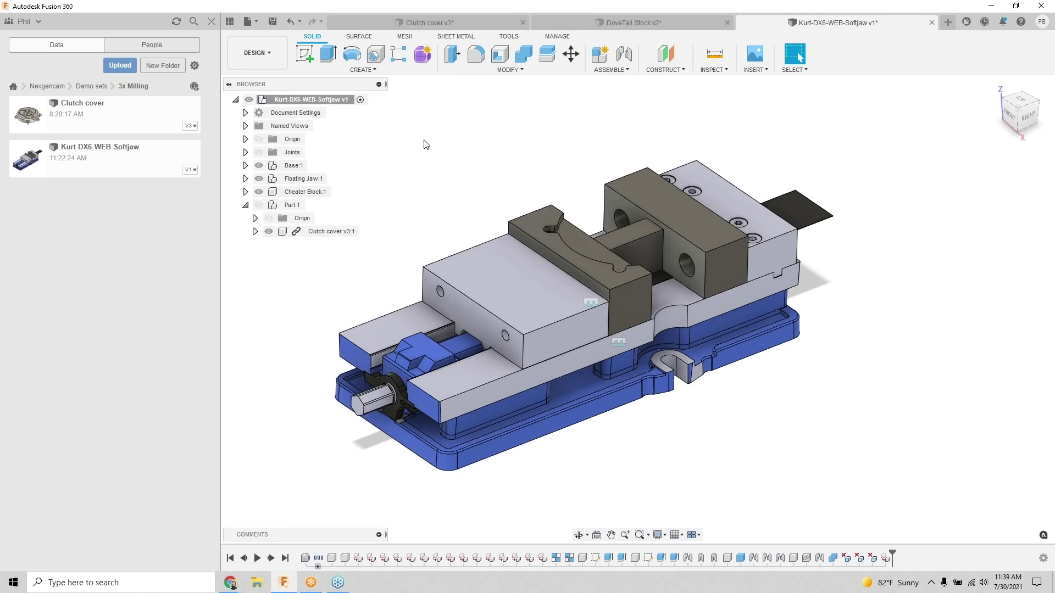
Step: Return to the Clutch cover document and hide the data panel
left_click(425, 25)
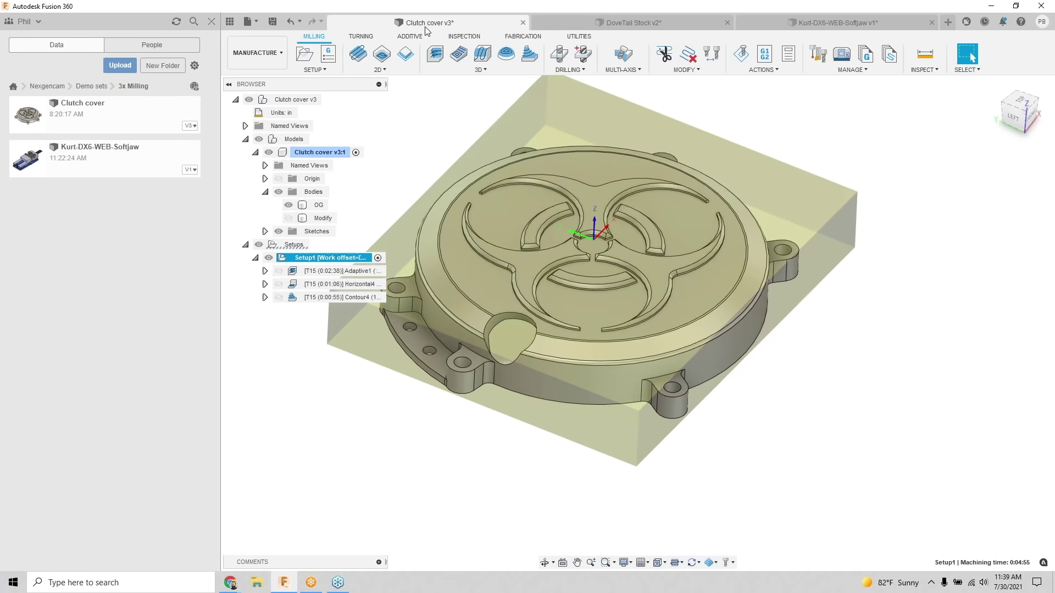
left_click(508, 483)
mouse_move(512, 479)
middle_mouse_down("shift")
mouse_move(511, 464)
mouse_move(513, 480)
middle_mouse_up("shift")
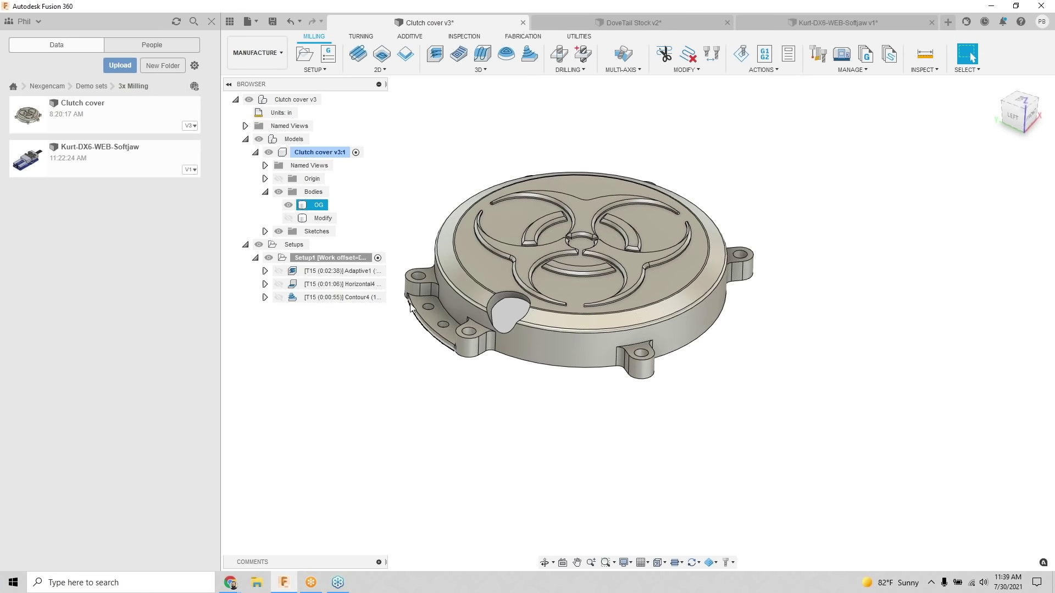
left_click(230, 21)
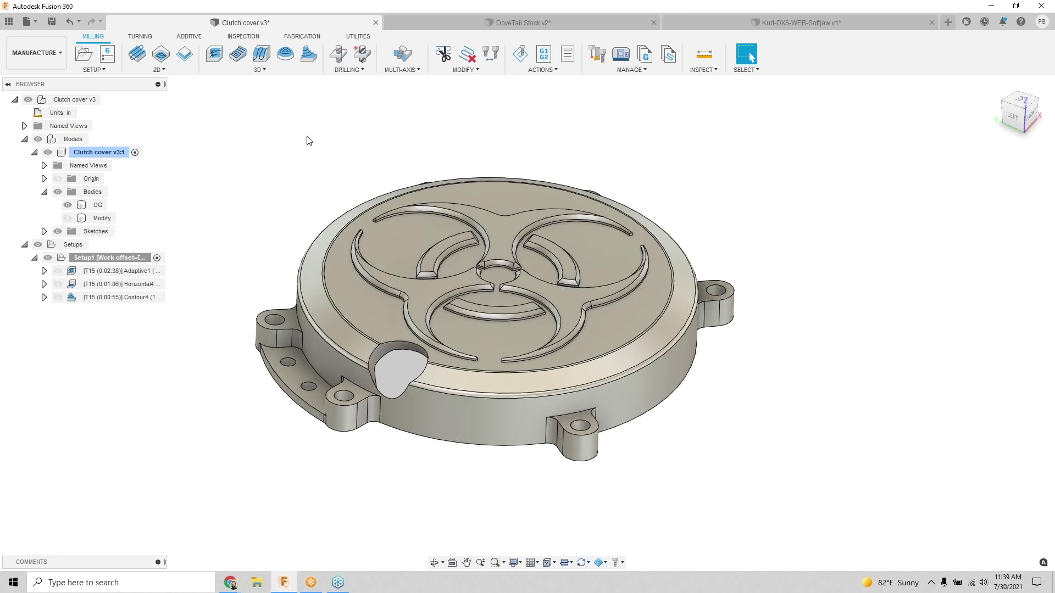
Step: Create a 2D Contour operation using four edge chains around the raised emblem lobe nearest the rim hole
left_click(185, 55)
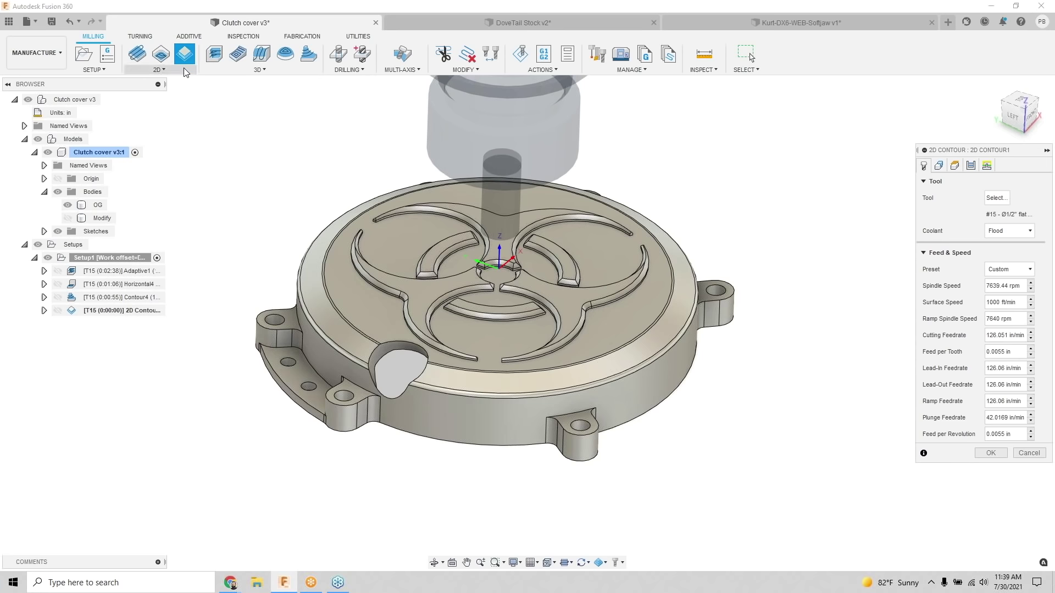
scroll(438, 299, "up", 2)
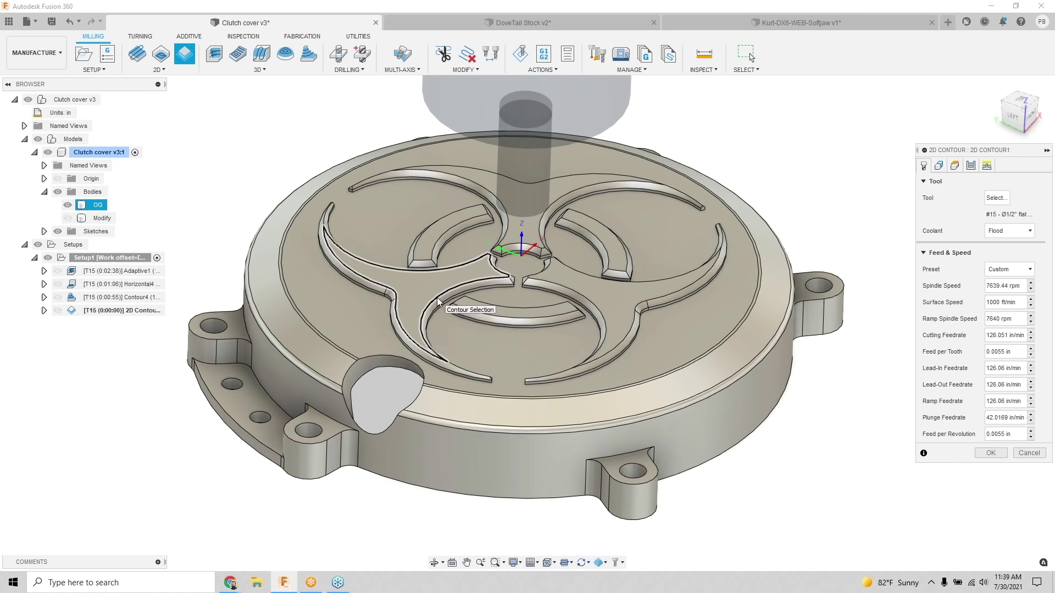
scroll(438, 300, "up", 2)
left_click(441, 306)
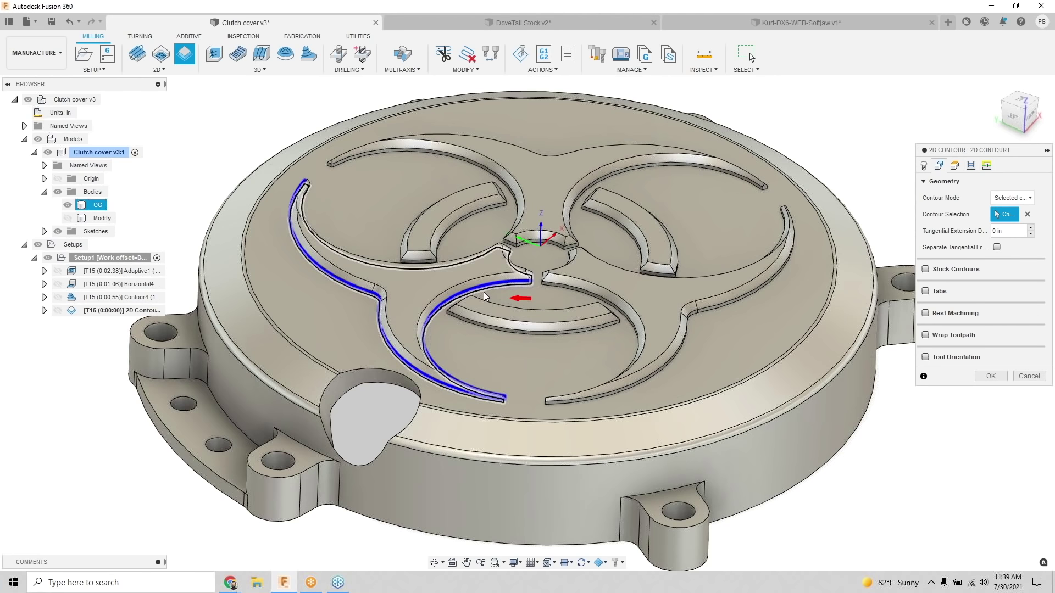
middle_click_drag(481, 297, 470, 328, "shift")
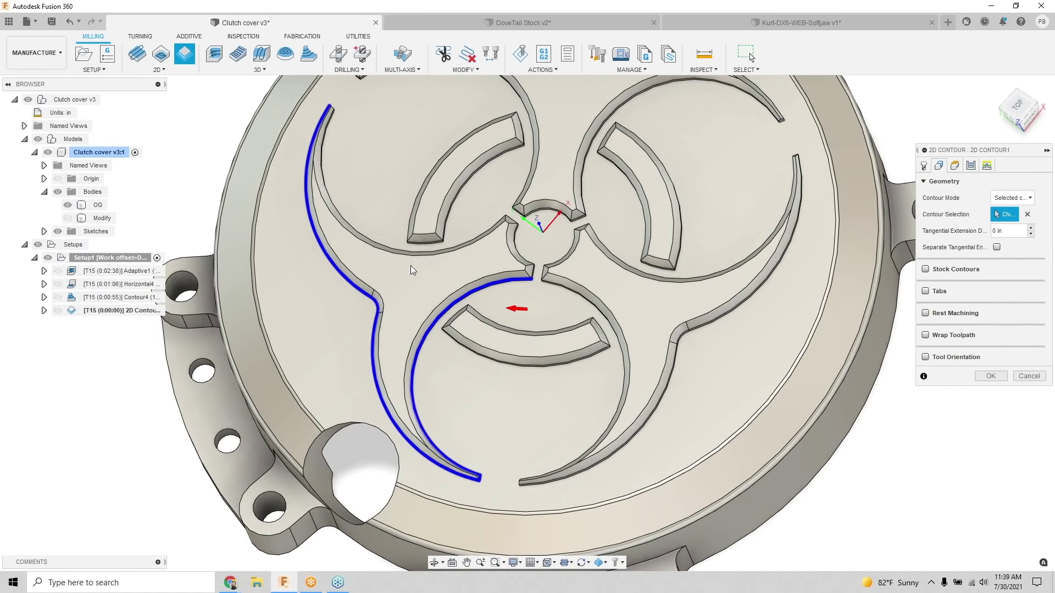
middle_click_drag(421, 290, 426, 283, "shift")
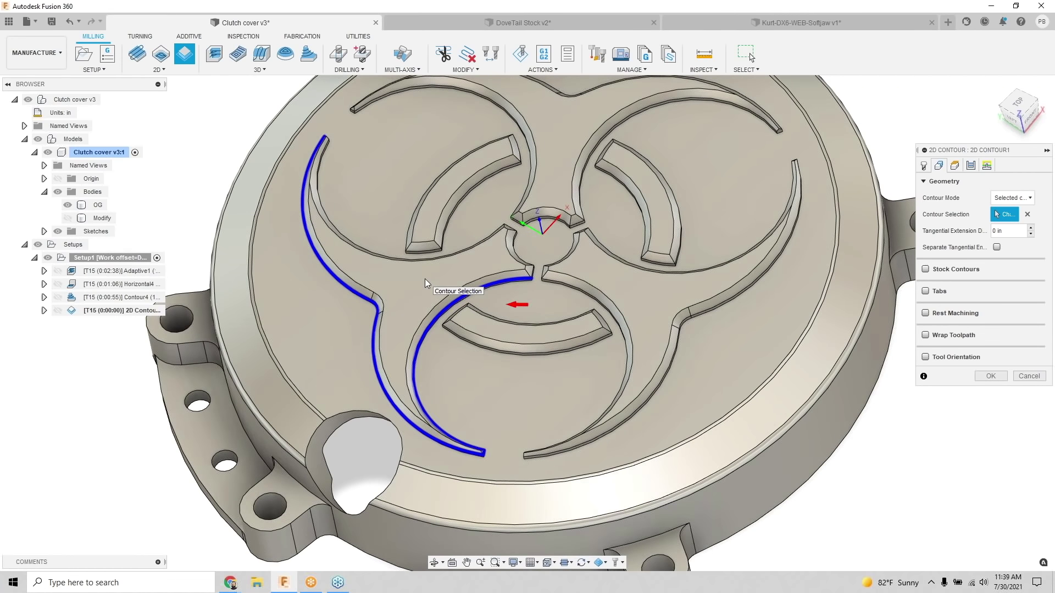
scroll(513, 246, "up", 2)
left_click(513, 246)
scroll(512, 242, "up", 3)
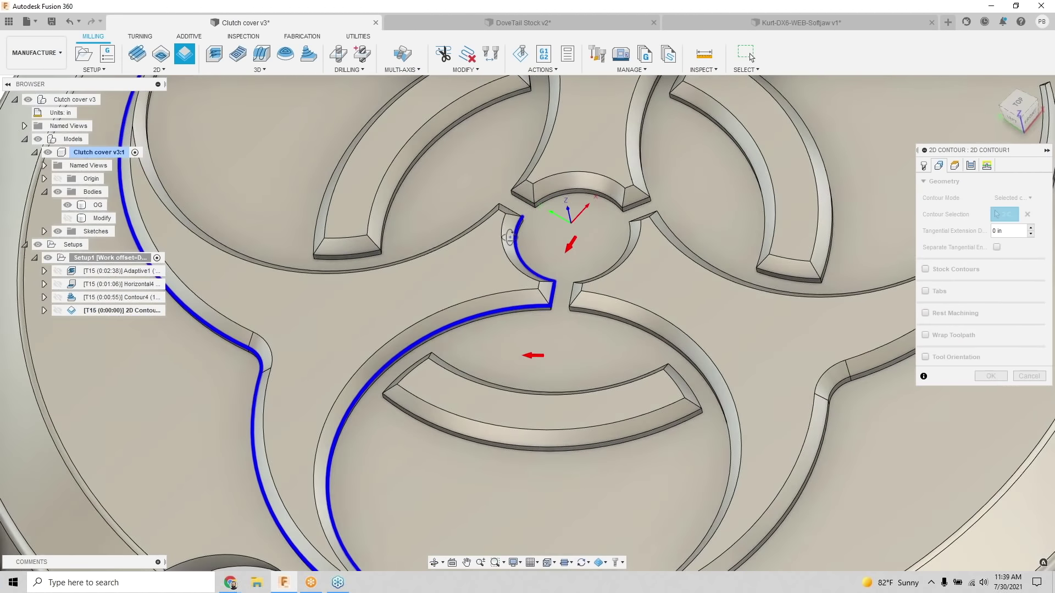
left_click(478, 220)
scroll(471, 271, "down", 4)
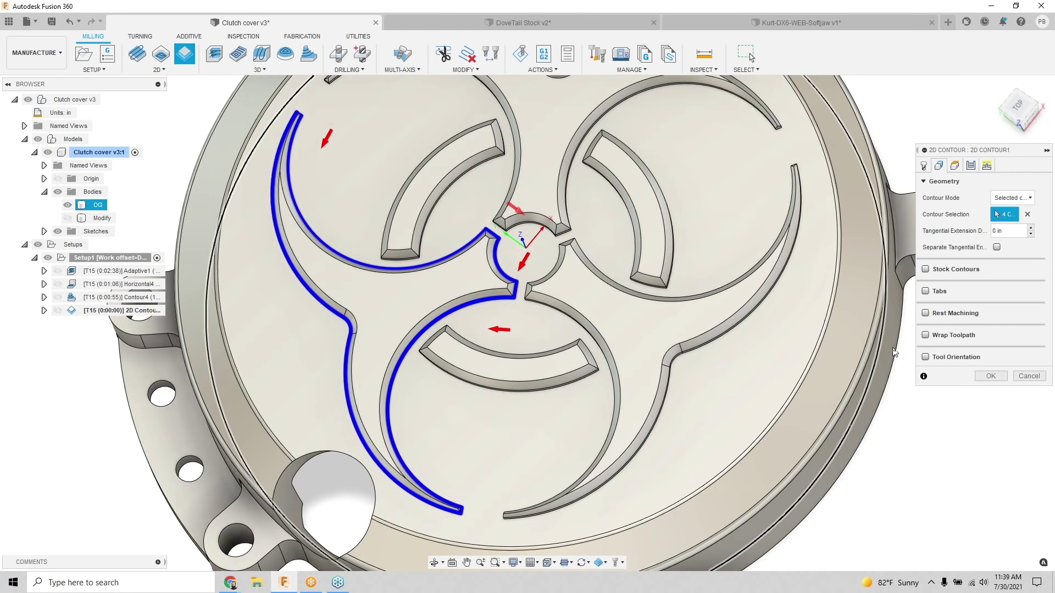
left_click(981, 378)
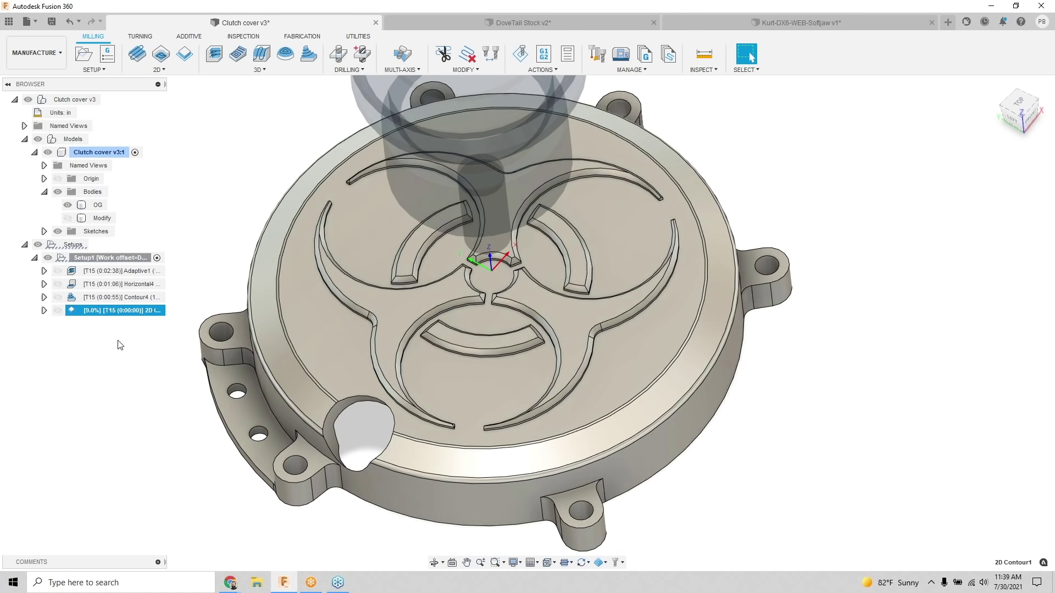
Step: Reopen the new 2D Contour operation's geometry settings and clear its contour selection
right_click(114, 310)
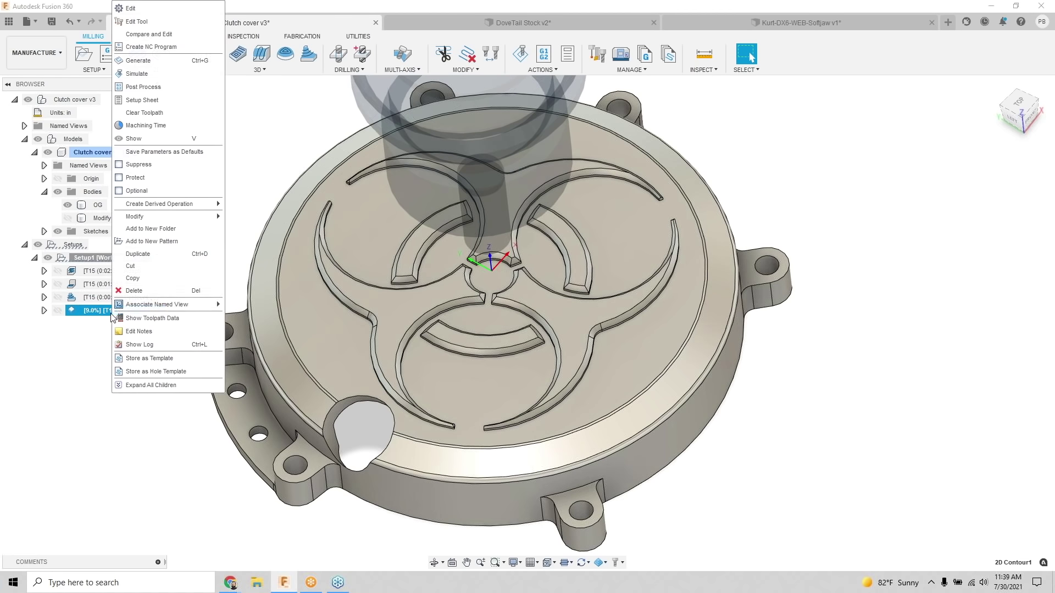
left_click(130, 9)
left_click(939, 165)
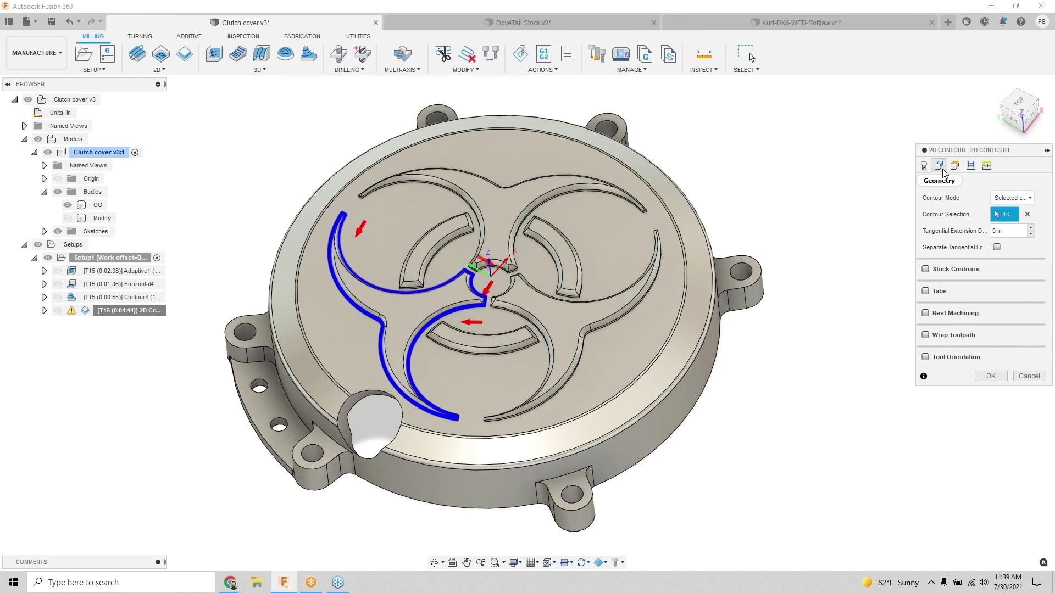
left_click(1026, 214)
Step: Reselect the lobe's lower edge and extend its chain edge by edge around the emblem lobe nearest the rim hole
scroll(438, 322, "up", 2)
left_click(438, 321)
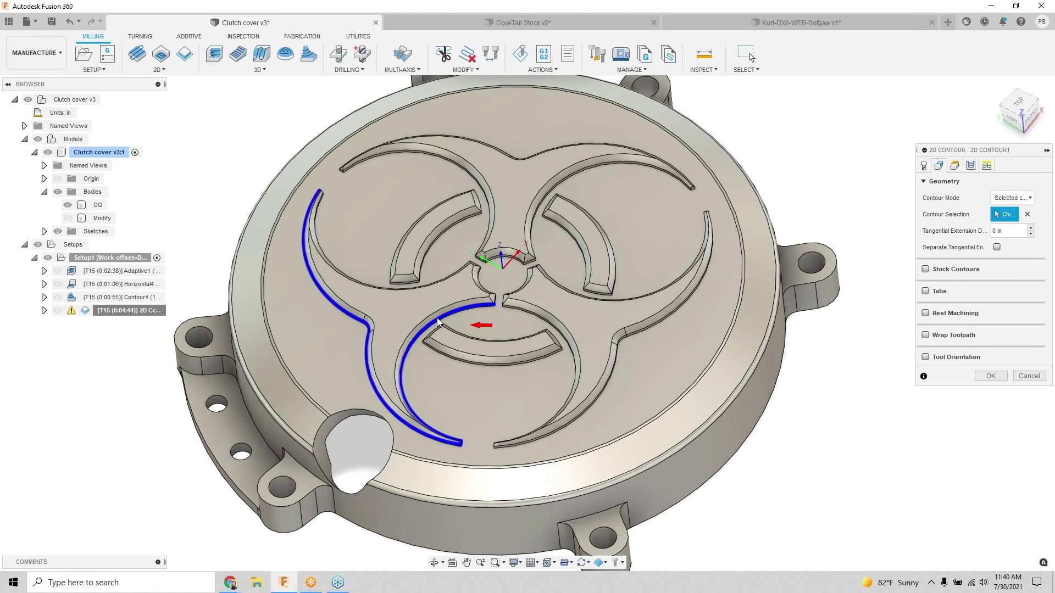
left_click(438, 322)
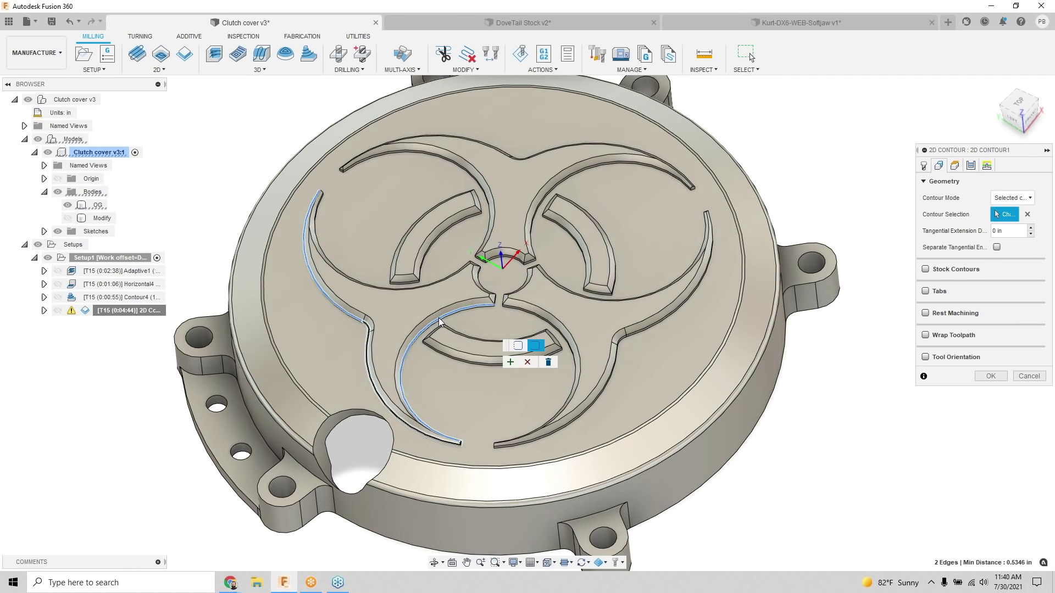
scroll(496, 303, "up", 3)
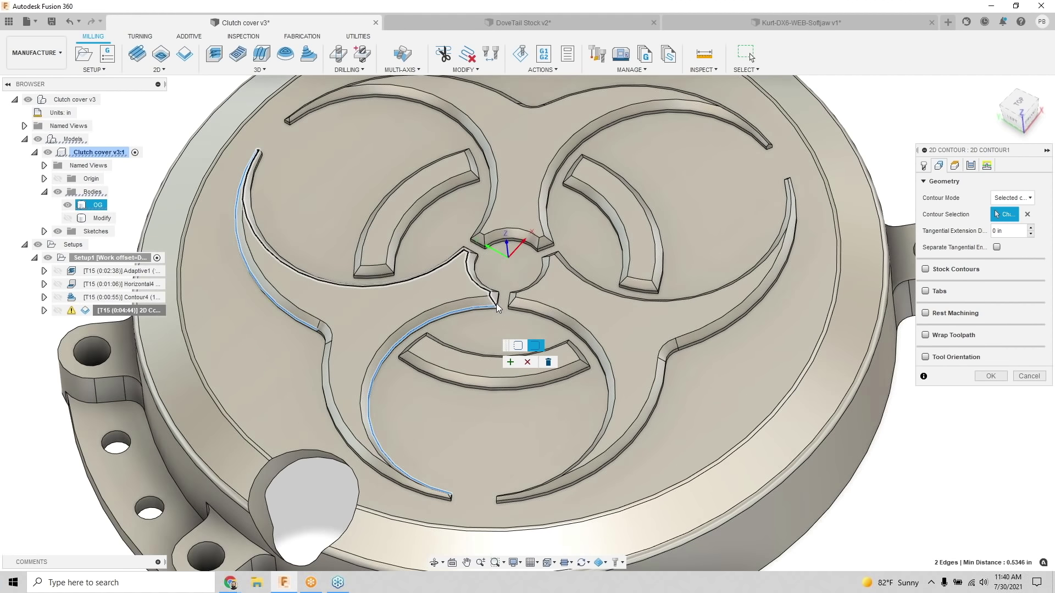
middle_click_drag(438, 266, 441, 294, "shift")
left_click(438, 293)
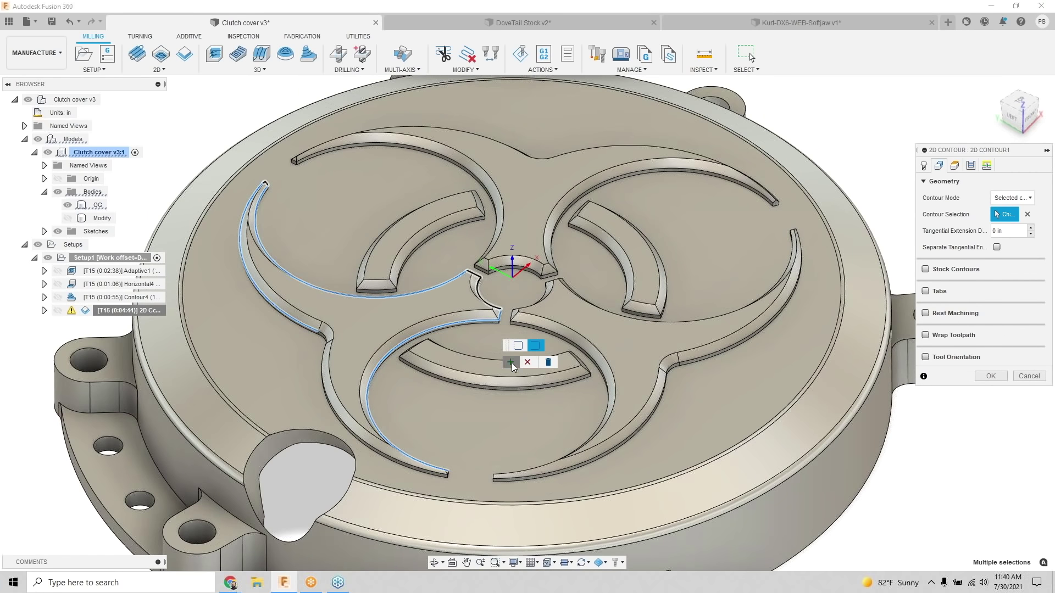
left_click(374, 384)
scroll(373, 381, "up", 4)
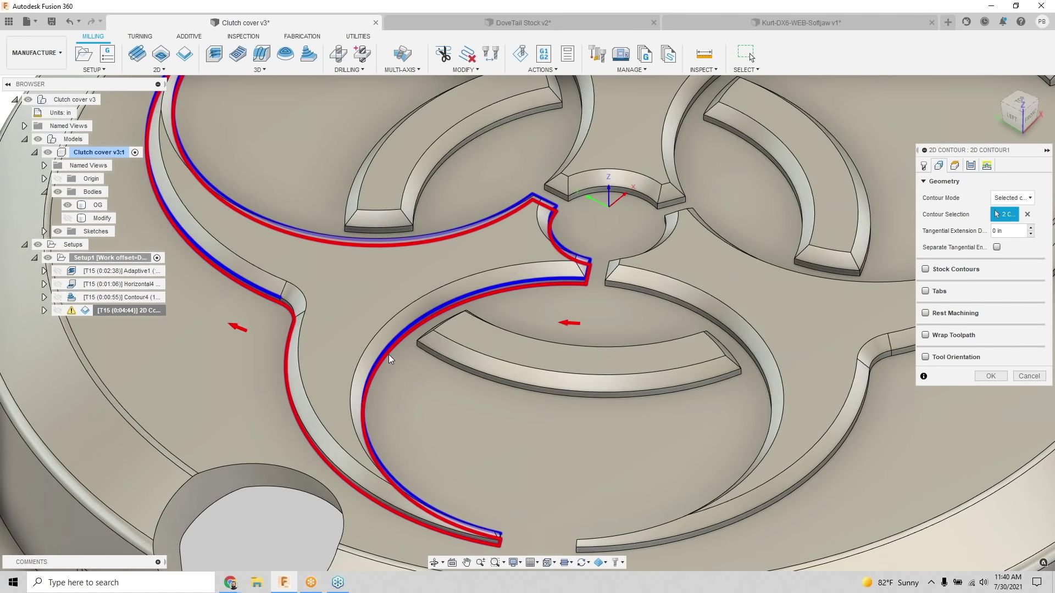
Step: Remove the duplicate chain and complete the remaining one into a single closed contour around the emblem lobe
left_click(486, 381)
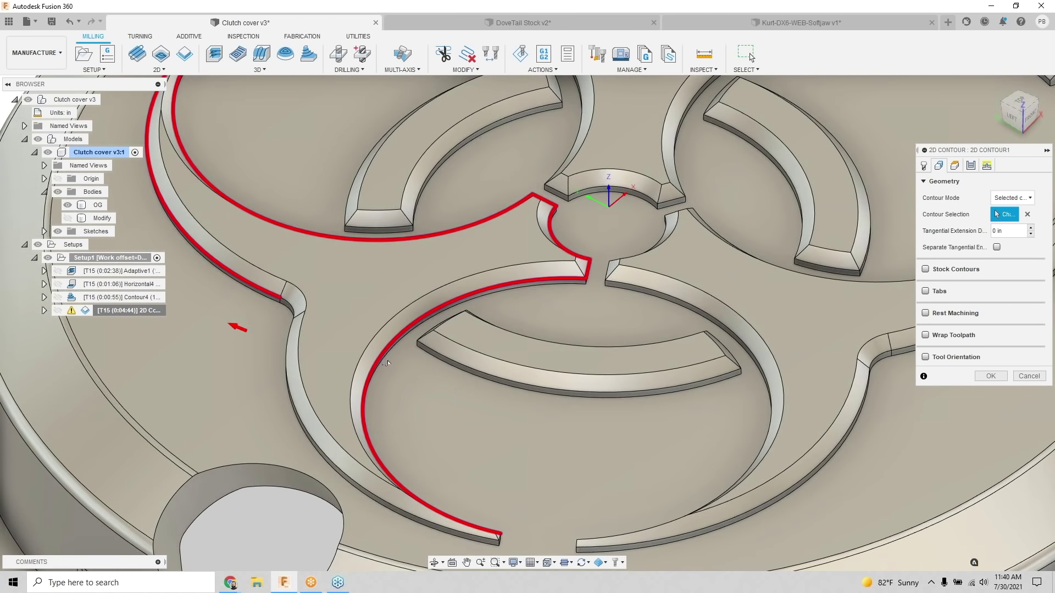
scroll(423, 368, "down", 5)
left_click(463, 384)
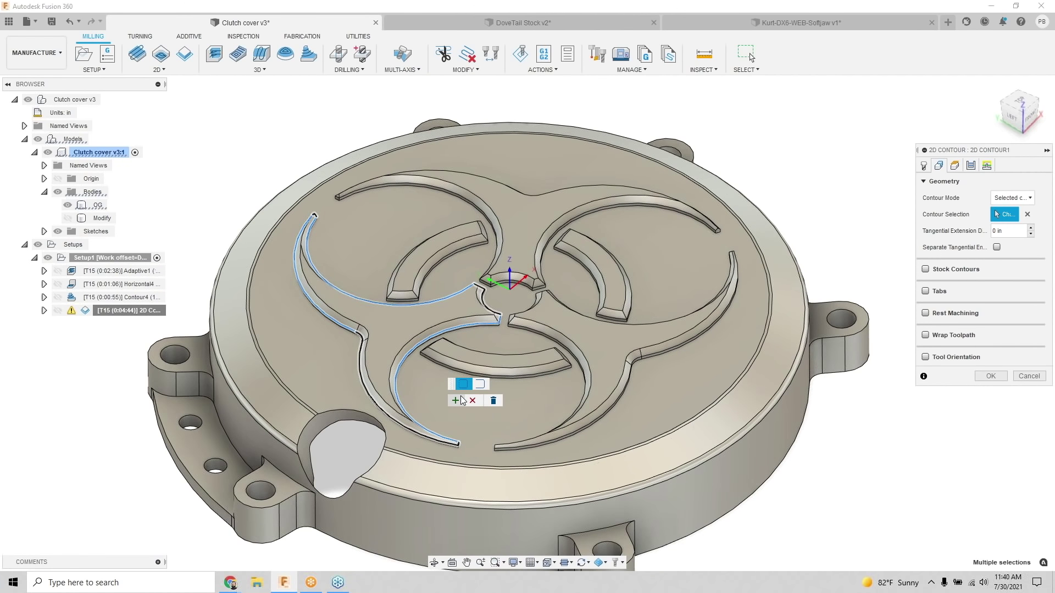
left_click(461, 401)
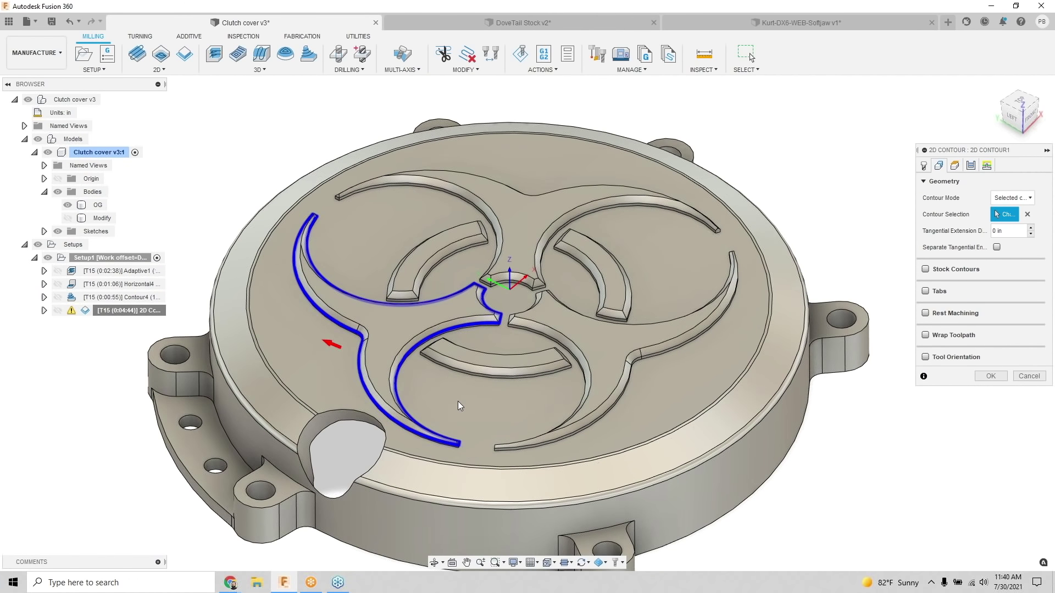
scroll(458, 402, "down", 1)
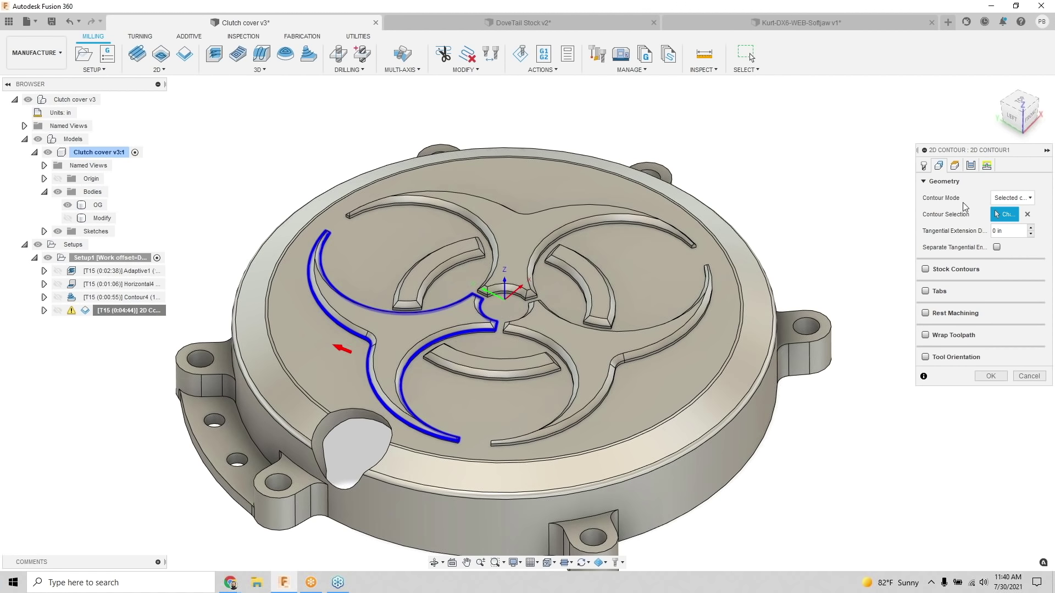
Step: Discard the contour selection edits and delete the 2D Contour operation from Setup1
left_click(1029, 376)
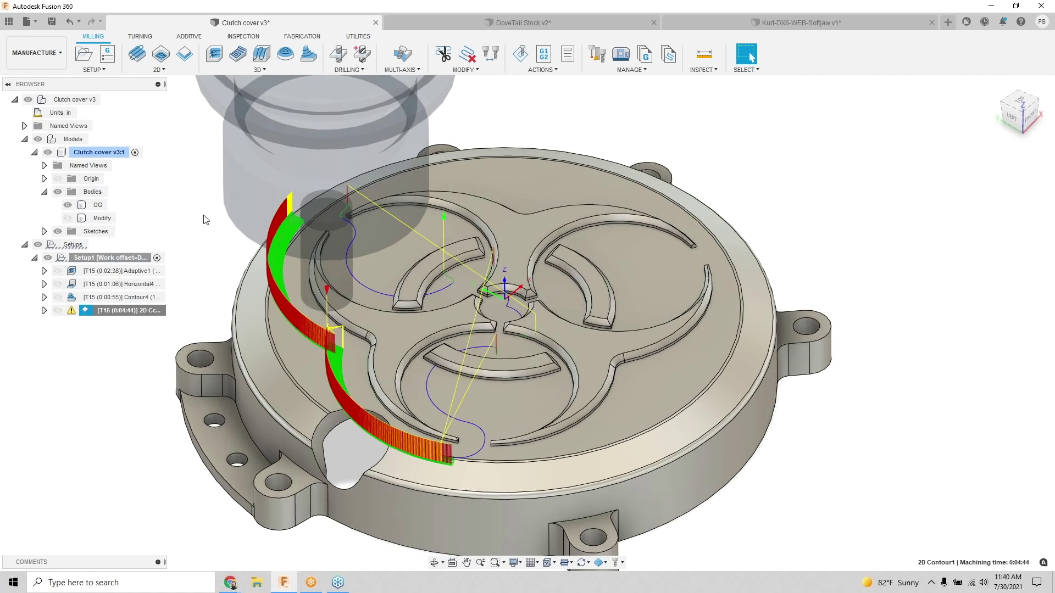
key("Delete")
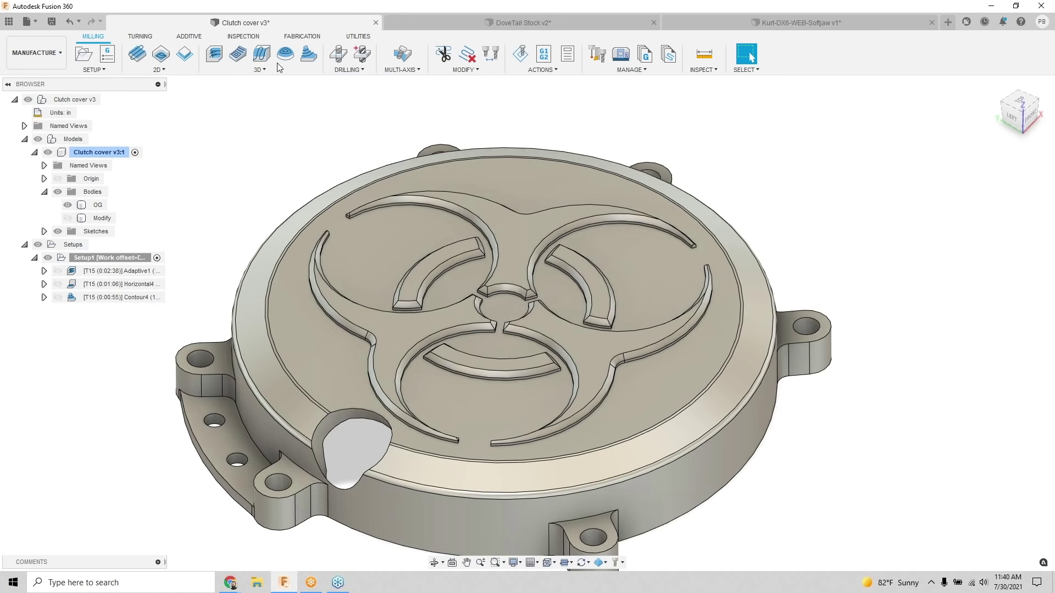
Step: Start a 3D Contour operation with its machining boundary set to Selection, using the edge chain around the emblem lobe nearest the rim hole
left_click(307, 57)
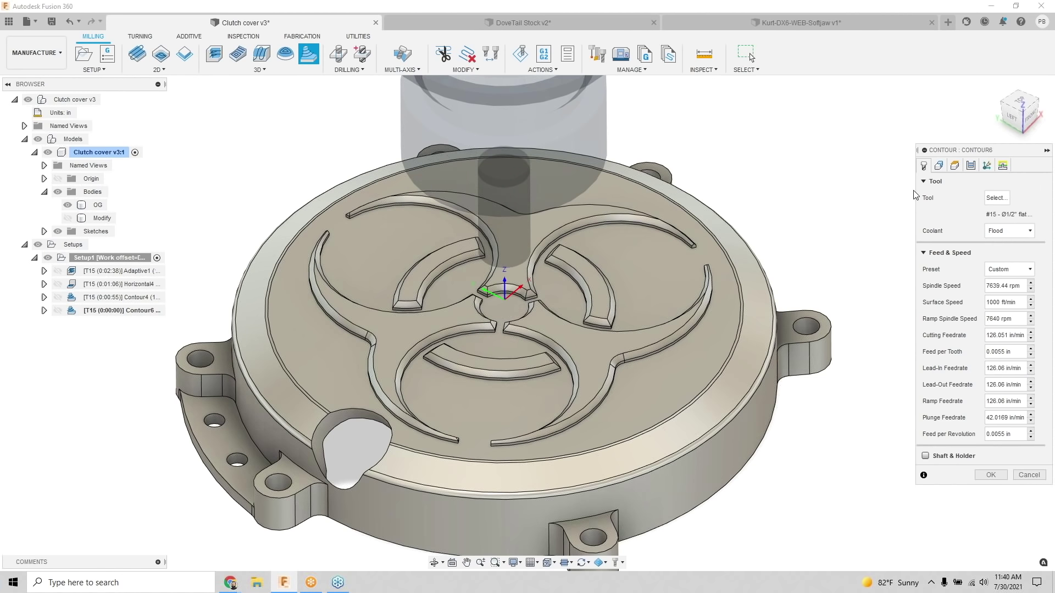
left_click(938, 165)
left_click(1008, 197)
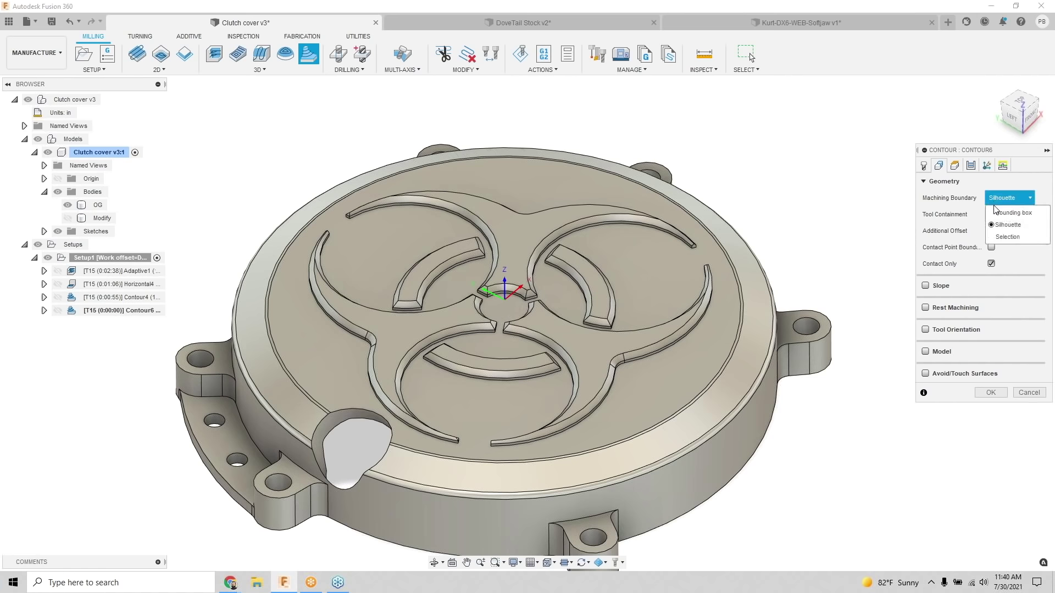
left_click(1000, 240)
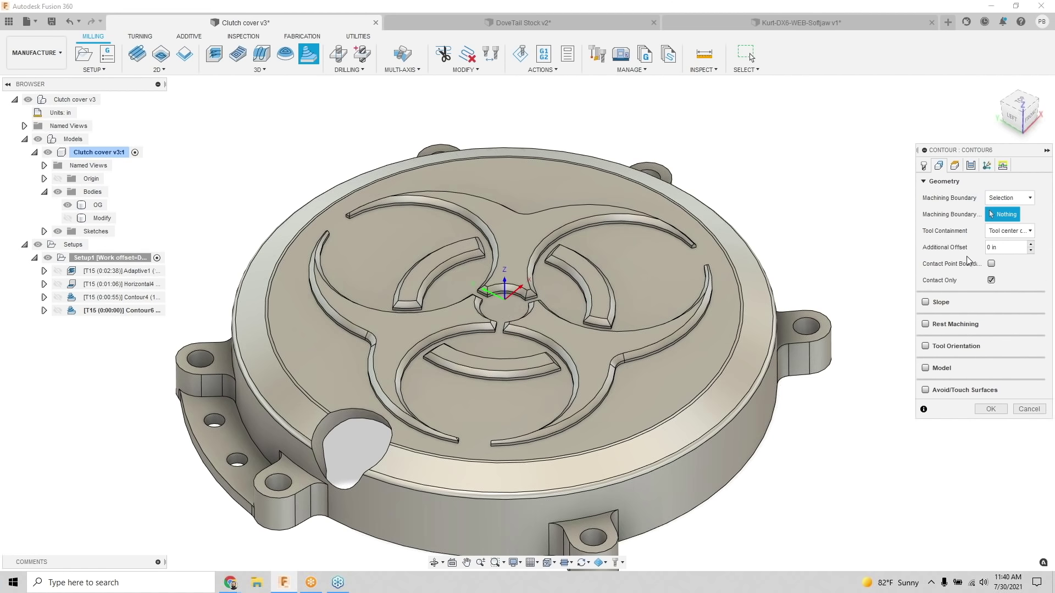
scroll(423, 354, "up", 4)
left_click(417, 348)
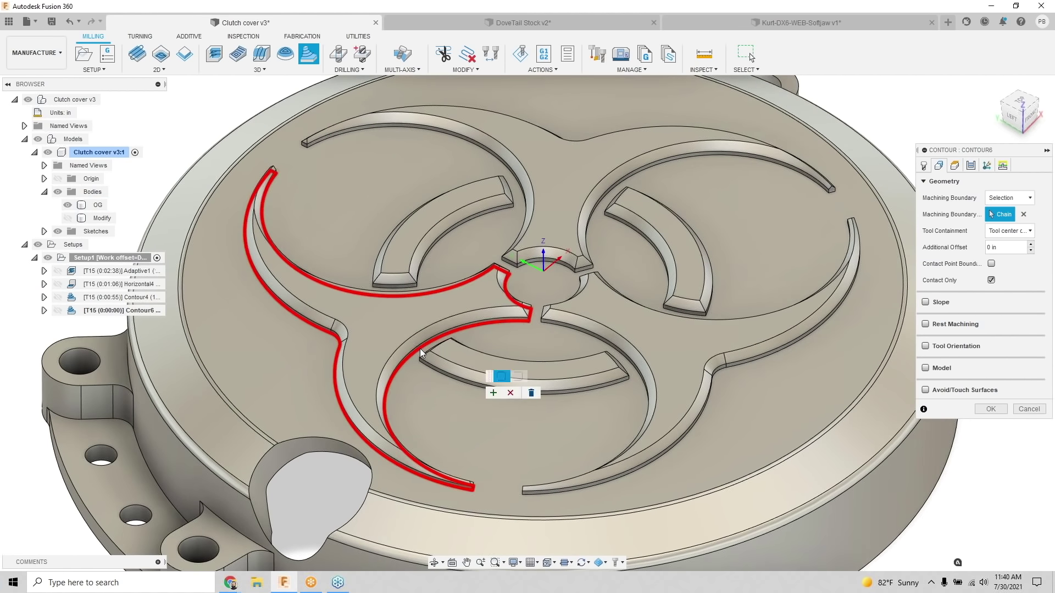
Step: Redirect the boundary chain around the sloped face on the lobe's inner curve, accept it, and cancel the 3D Contour operation
scroll(470, 338, "up", 2)
scroll(473, 336, "down", 2)
left_click(543, 304)
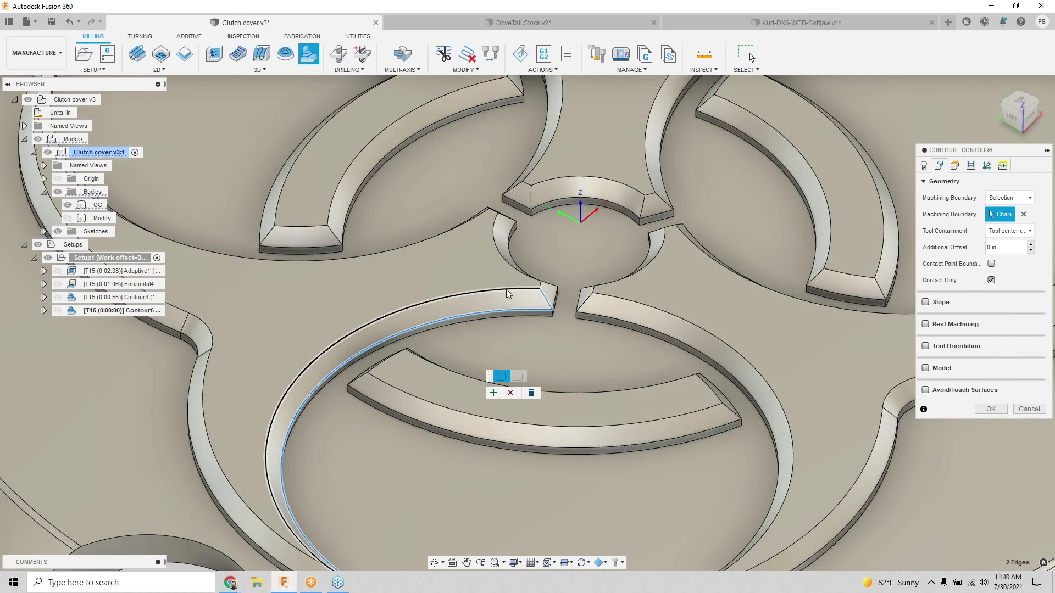
scroll(364, 301, "up", 2)
middle_click_drag(400, 489, 434, 475, "shift")
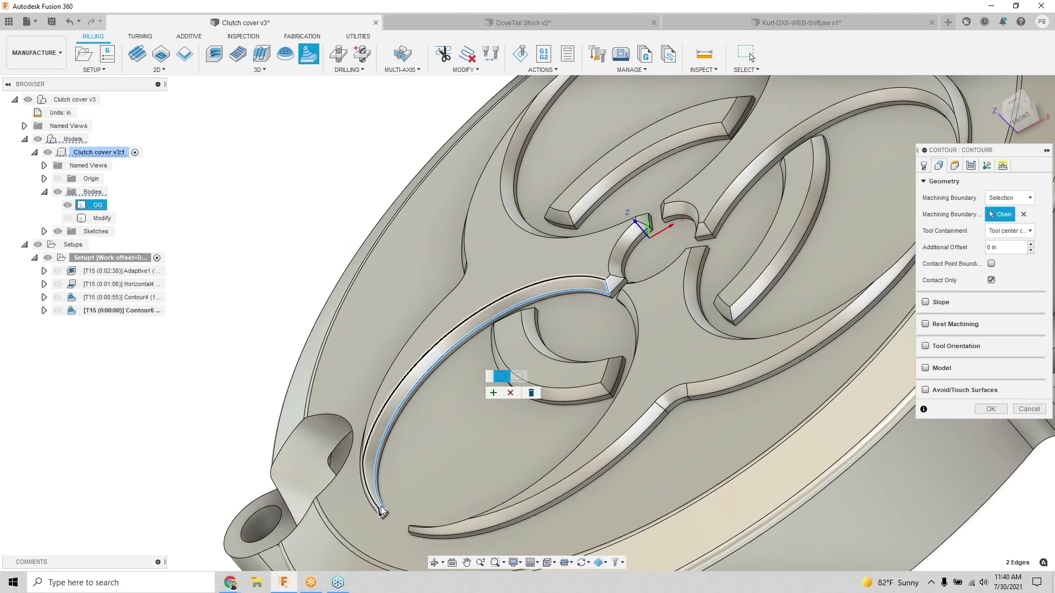
scroll(440, 471, "up", 3)
left_click(492, 393)
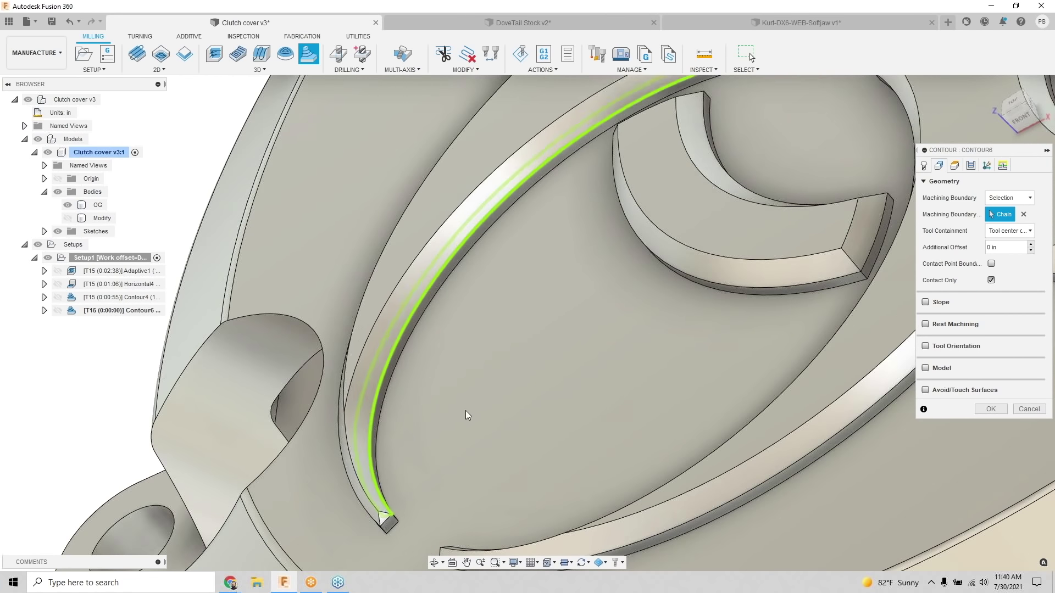
scroll(466, 419, "down", 3)
scroll(446, 422, "up", 2)
middle_click_drag(446, 422, 490, 415, "shift")
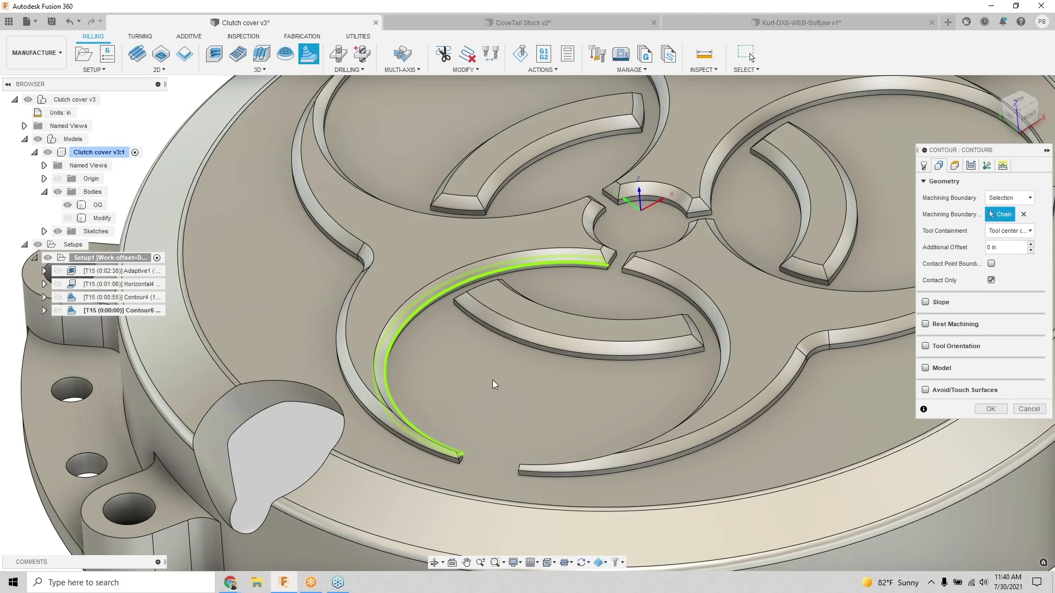
middle_click_drag(497, 384, 499, 388, "shift")
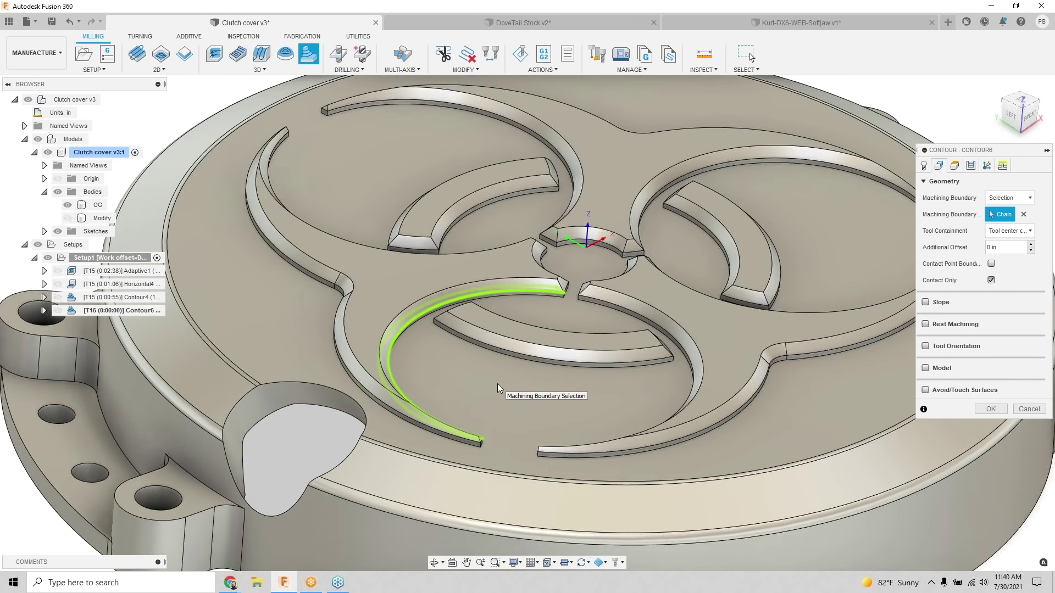
key("Escape")
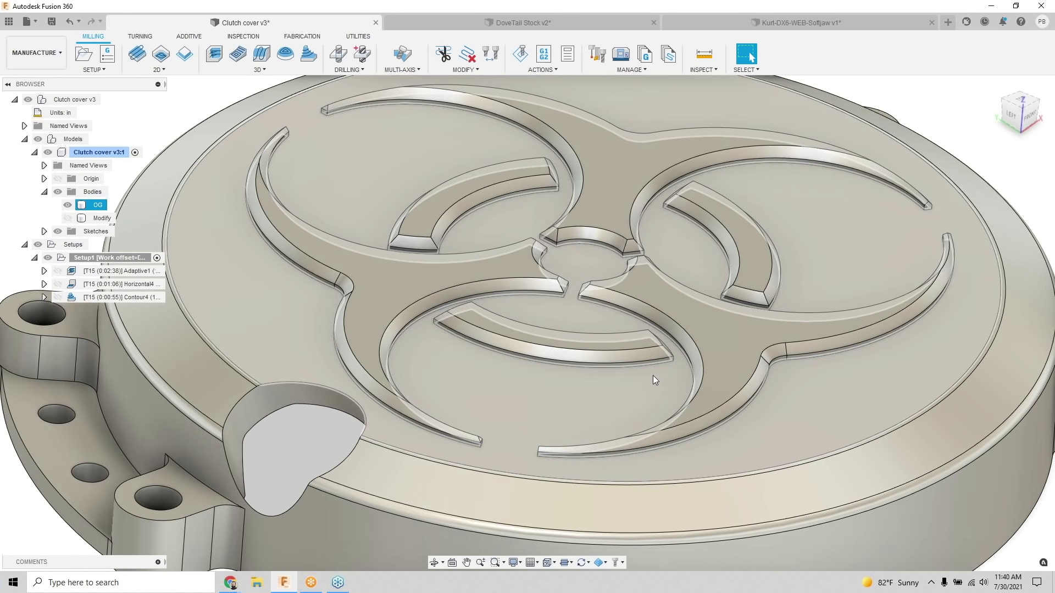
Step: Examine the angled round cutout in the cover's rim and the orientation of its cylindrical face
scroll(643, 368, "down", 3)
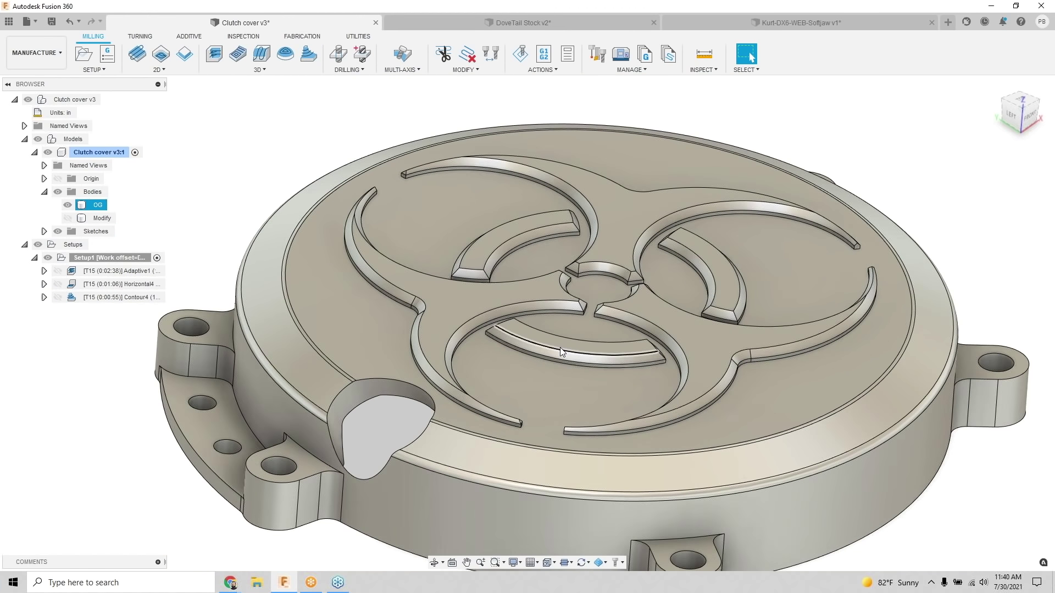
scroll(527, 351, "down", 2)
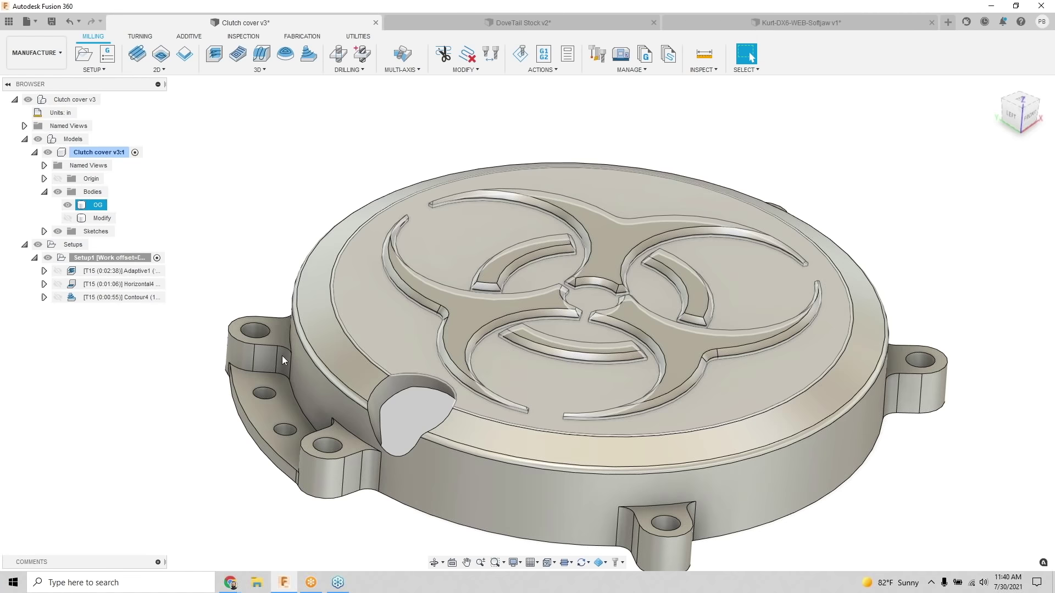
key("Escape")
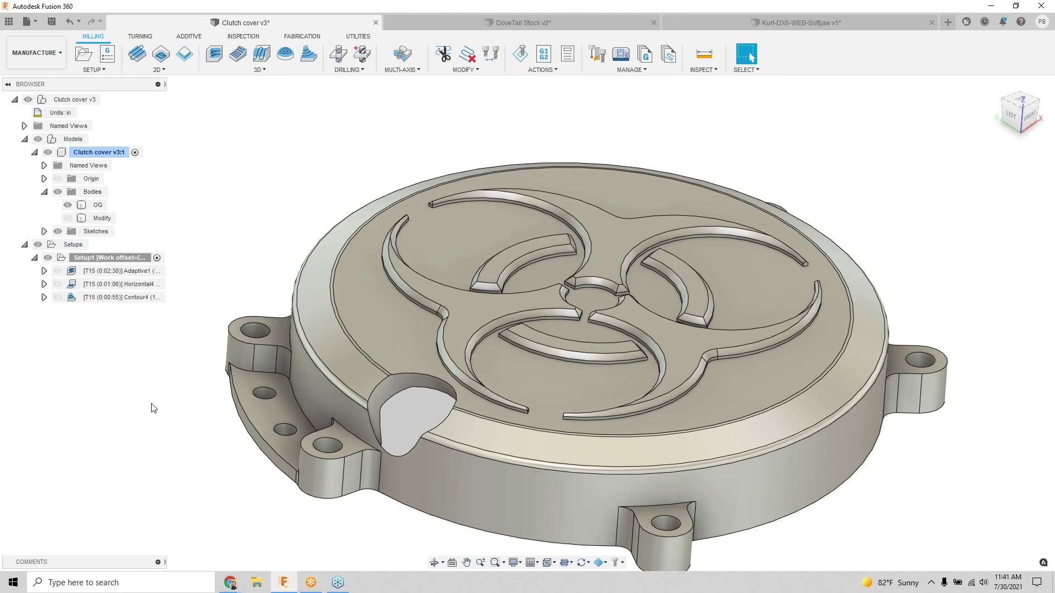
left_click(448, 444)
middle_click_drag(447, 444, 183, 426, "shift")
left_click(183, 426)
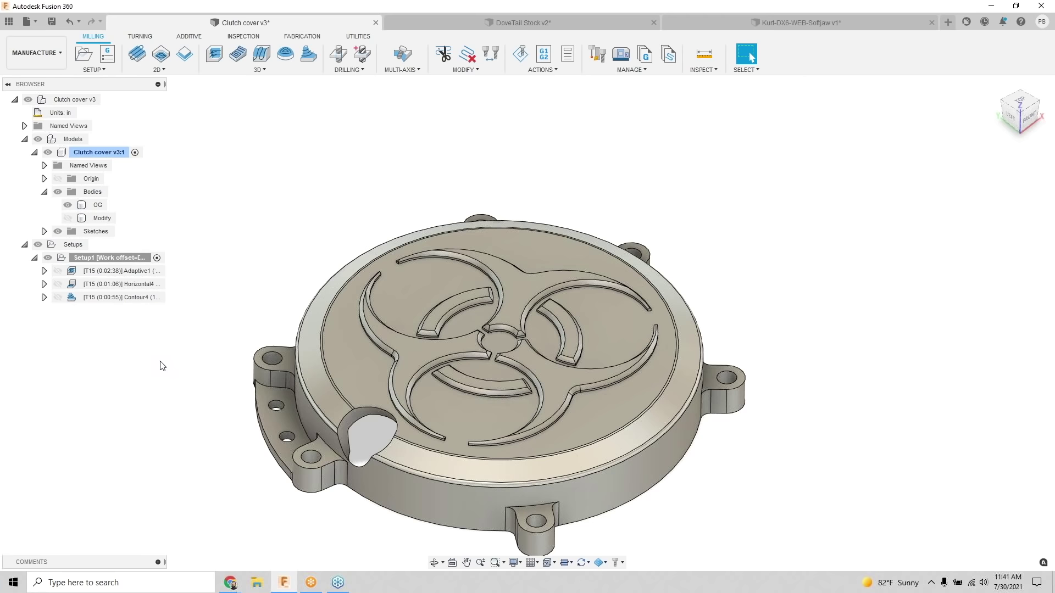
scroll(354, 416, "up", 3)
left_click(354, 414)
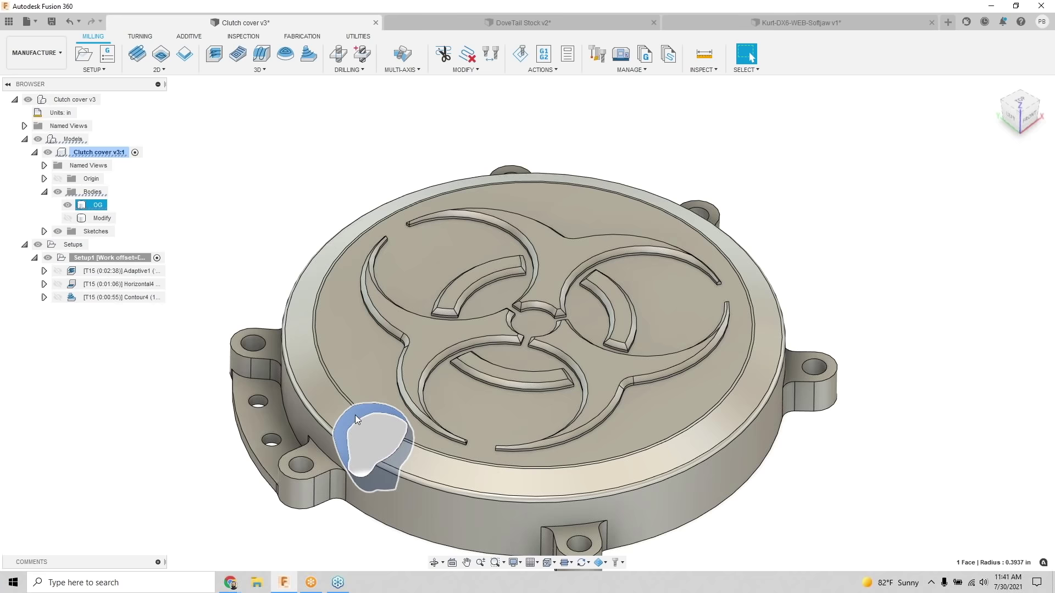
middle_click_drag(360, 407, 341, 398, "shift")
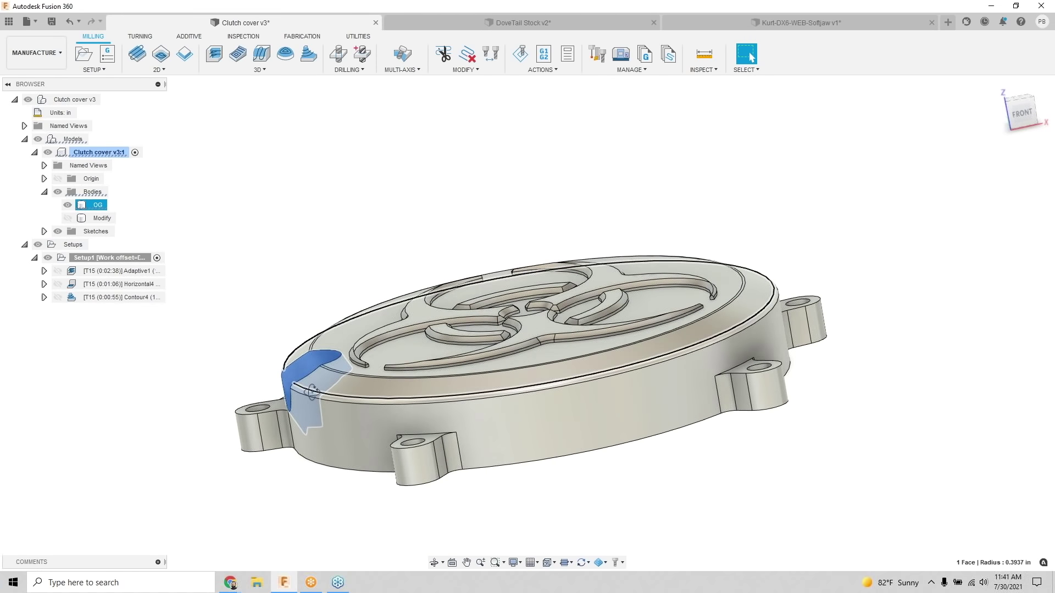
scroll(341, 388, "down", 3)
middle_click_drag(340, 388, 384, 404, "shift")
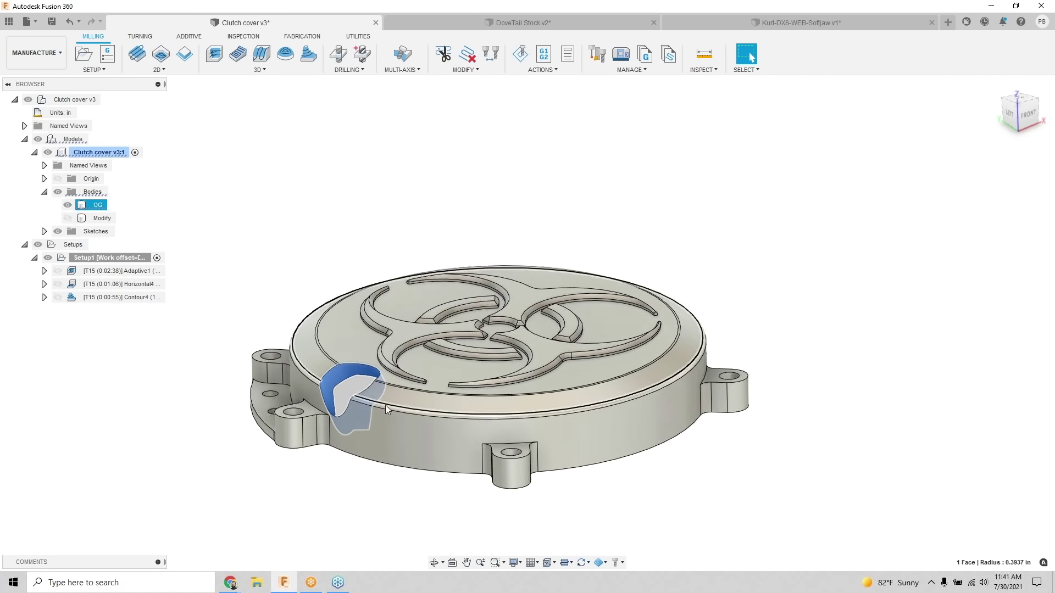
key("Escape")
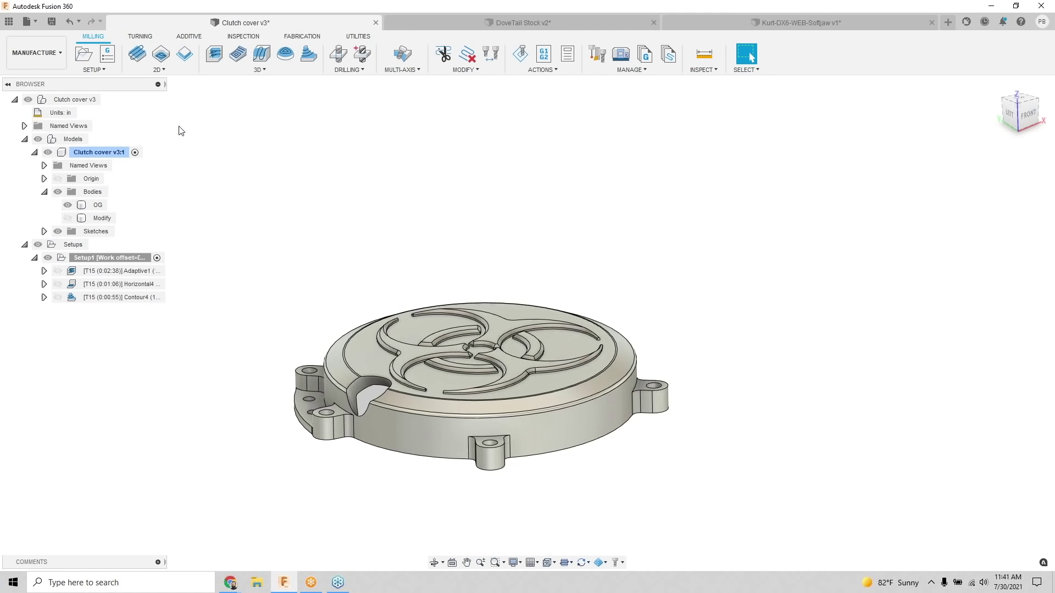
Step: Start a Bore operation and enable tool orientation, aligning the Z axis to the angled rim cutout's cylindrical face and flipping it
left_click(165, 70)
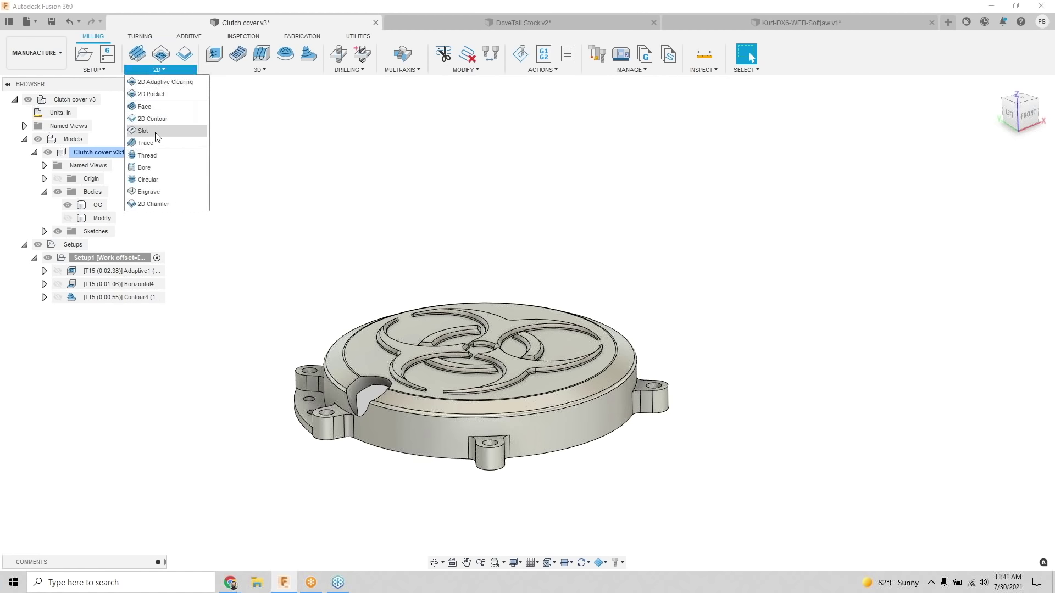
left_click(153, 167)
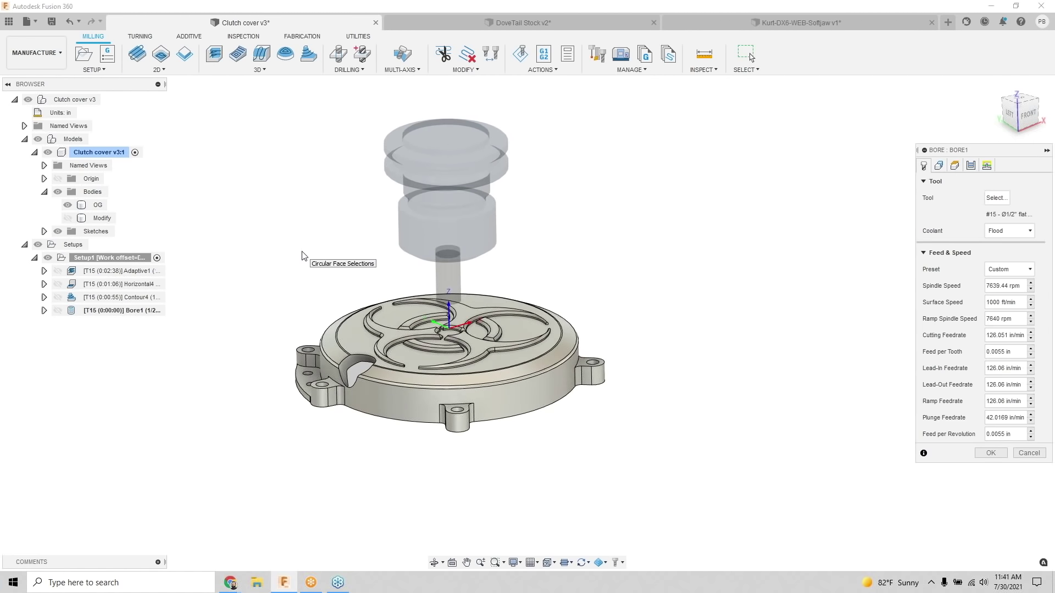
left_click(938, 166)
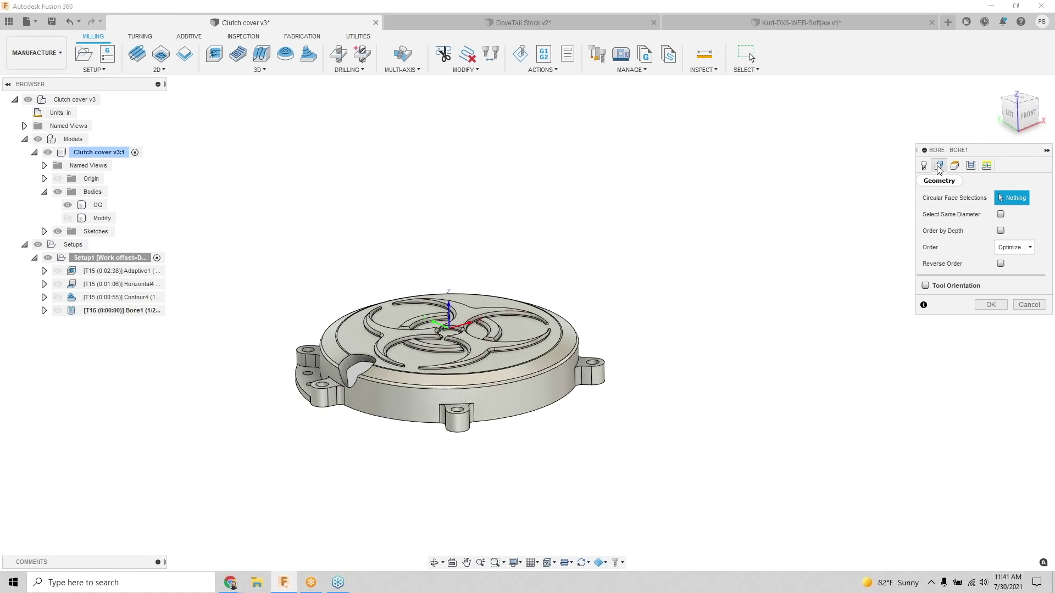
left_click(926, 287)
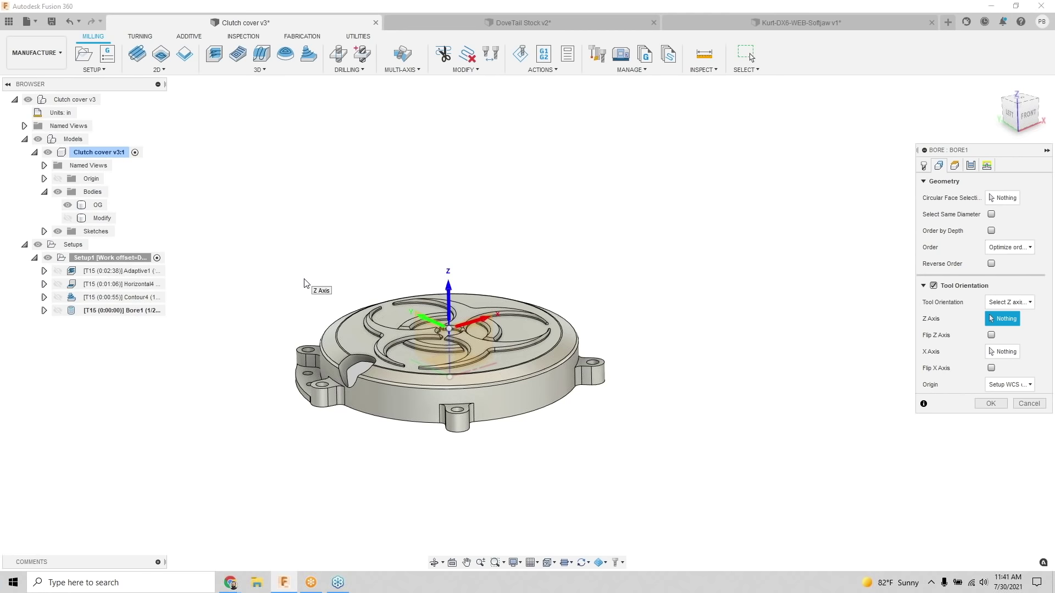
scroll(332, 362, "up", 5)
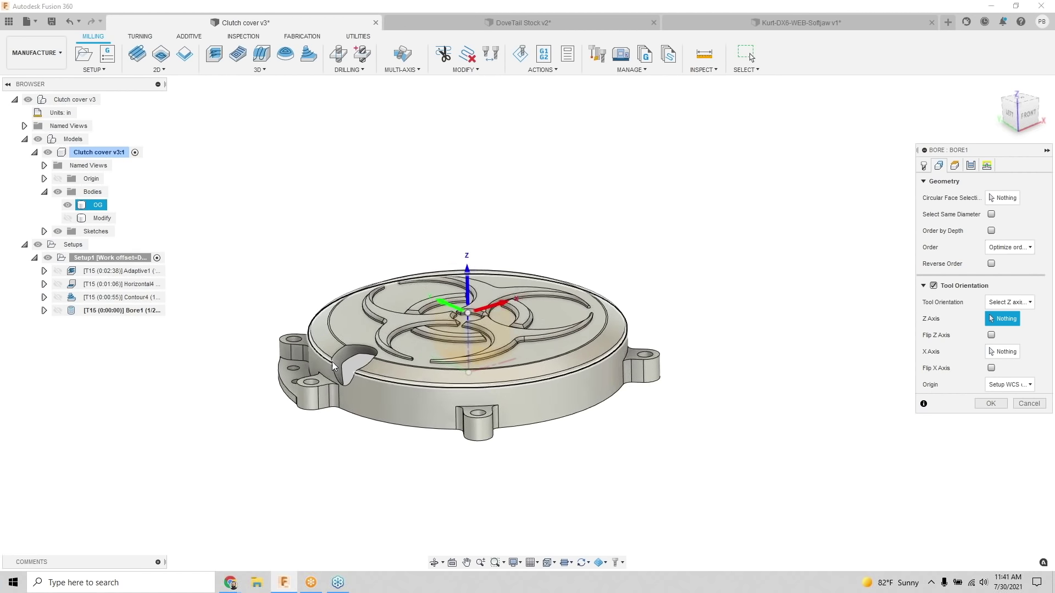
left_click(344, 352)
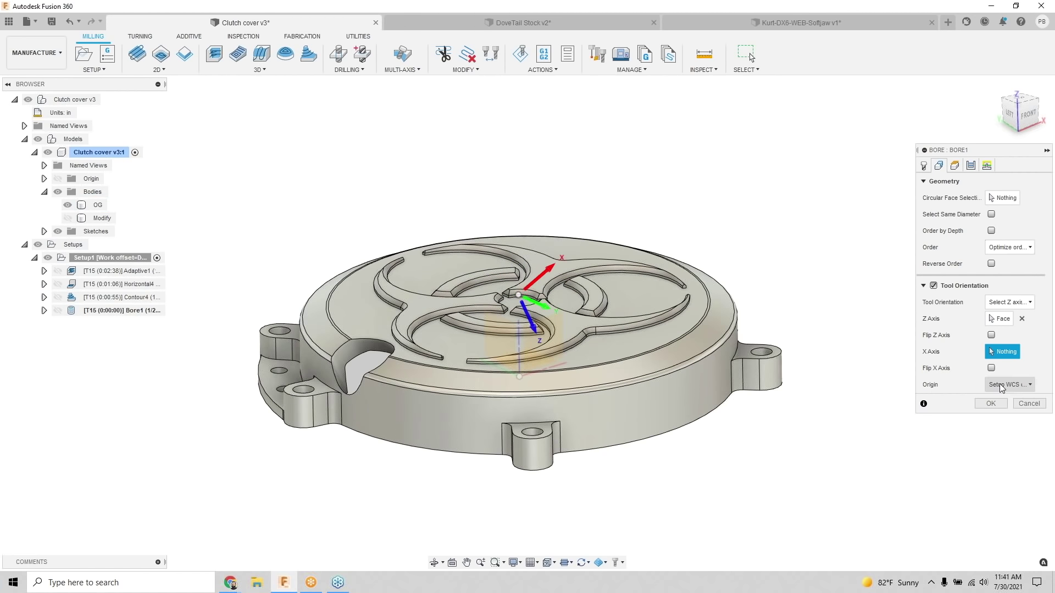
left_click(991, 335)
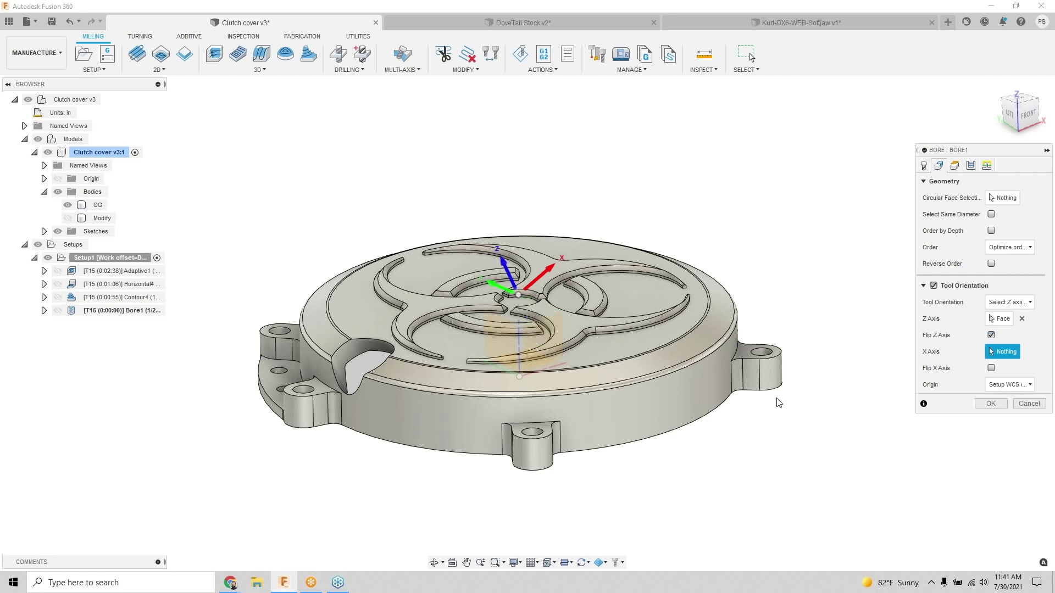
Step: Pick the angled rim cutout's cylindrical face as the bore geometry, review the tilted toolpath, and cancel the Bore operation
left_click(1003, 197)
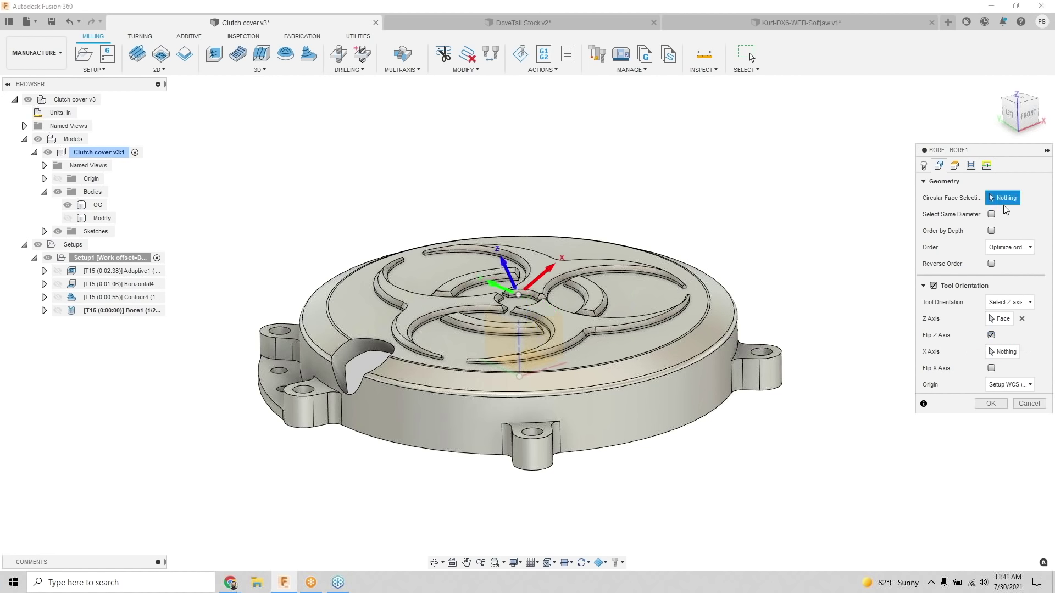
left_click(343, 349)
scroll(389, 504, "down", 2)
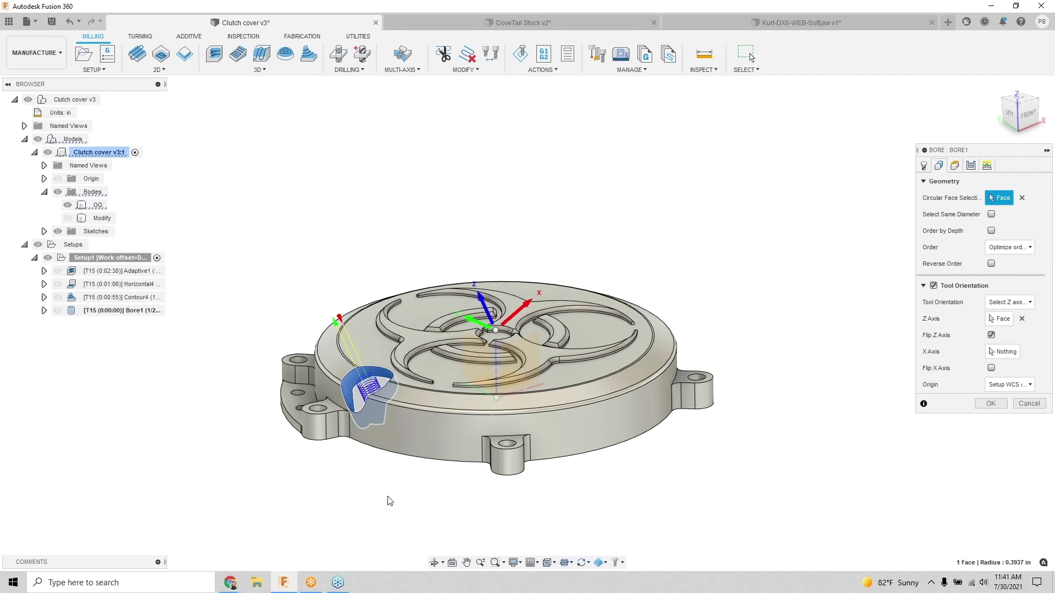
scroll(389, 499, "down", 2)
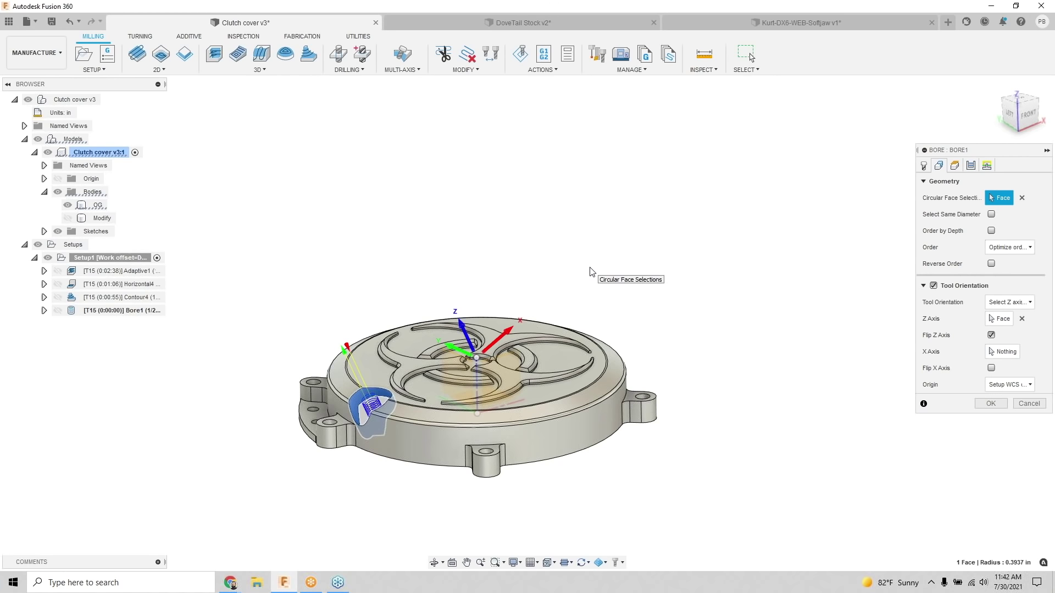
scroll(466, 227, "down", 1)
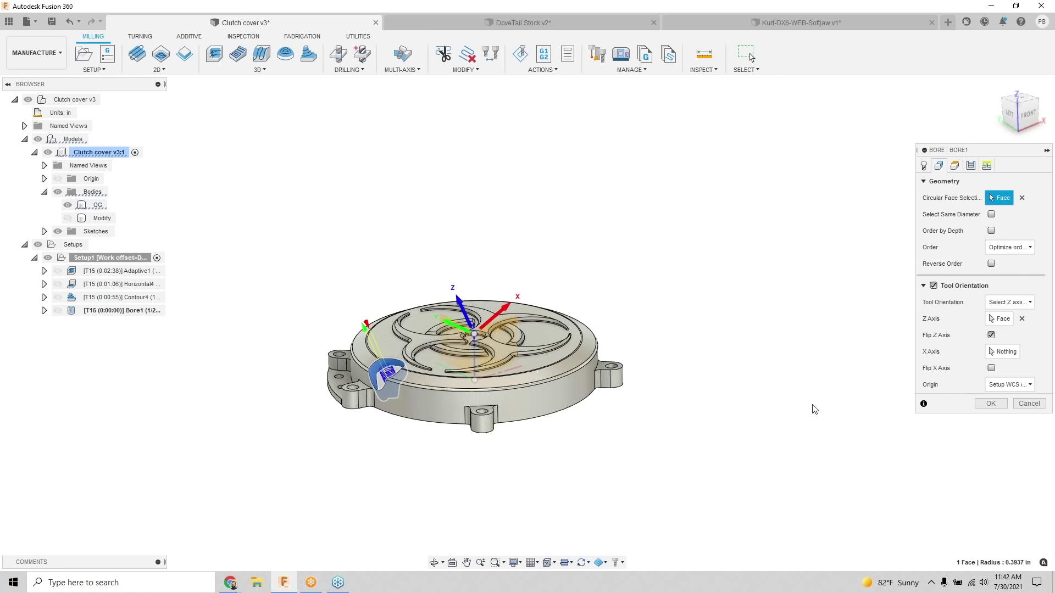
left_click(1029, 404)
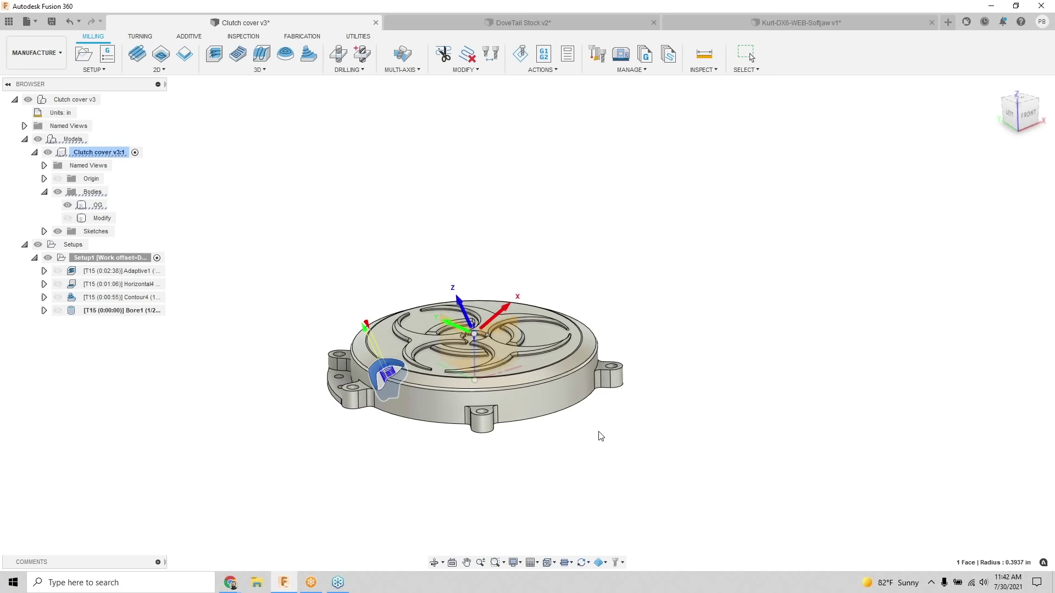
Step: Examine the Contour4 toolpath on the cover and the list of templates available for creating operations in Setup1
middle_click_drag(481, 412, 196, 335, "shift")
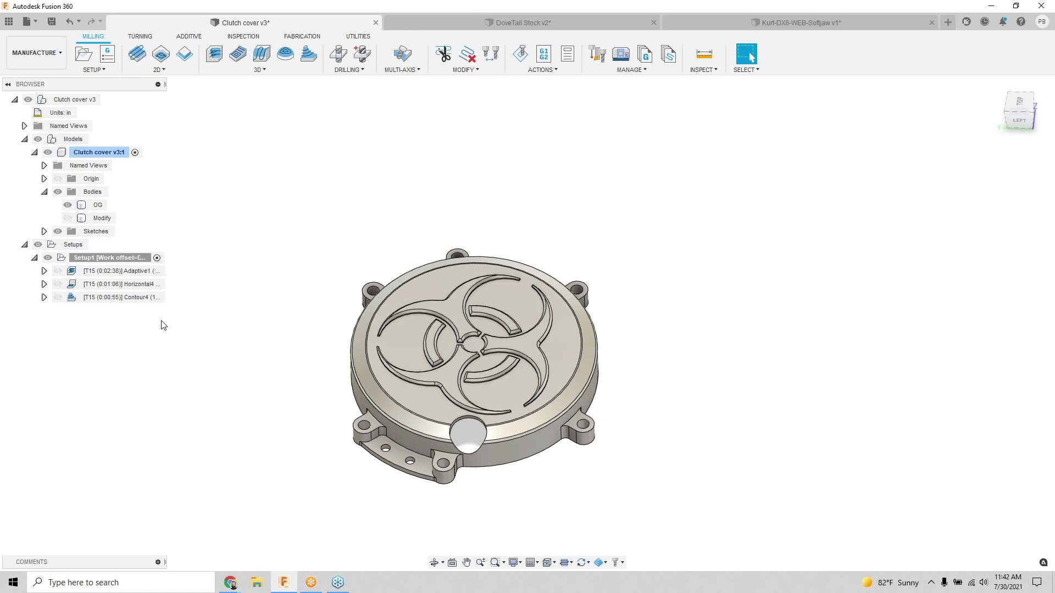
left_click(117, 297)
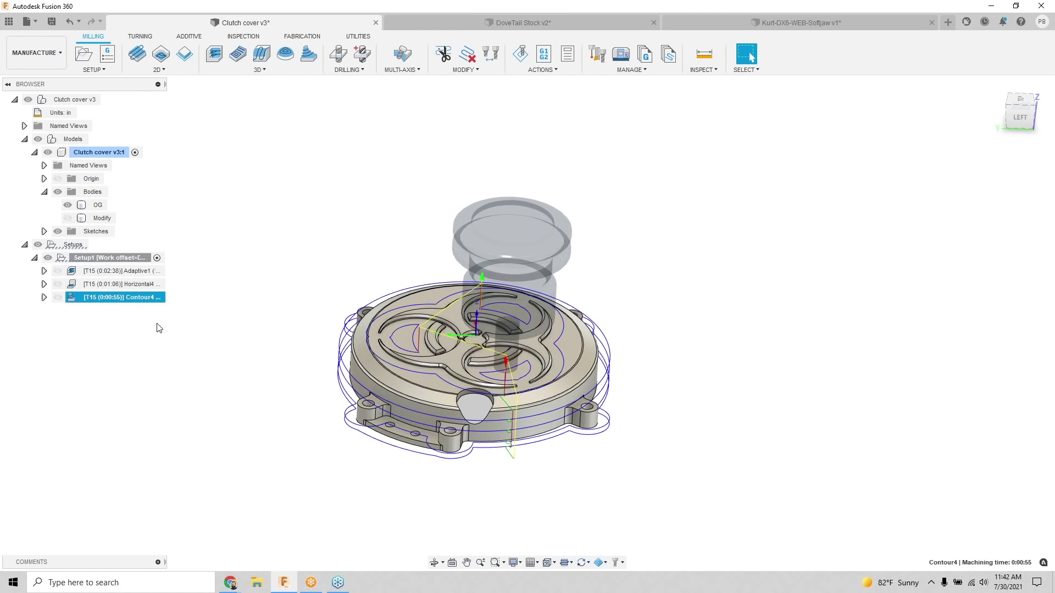
right_click(121, 259)
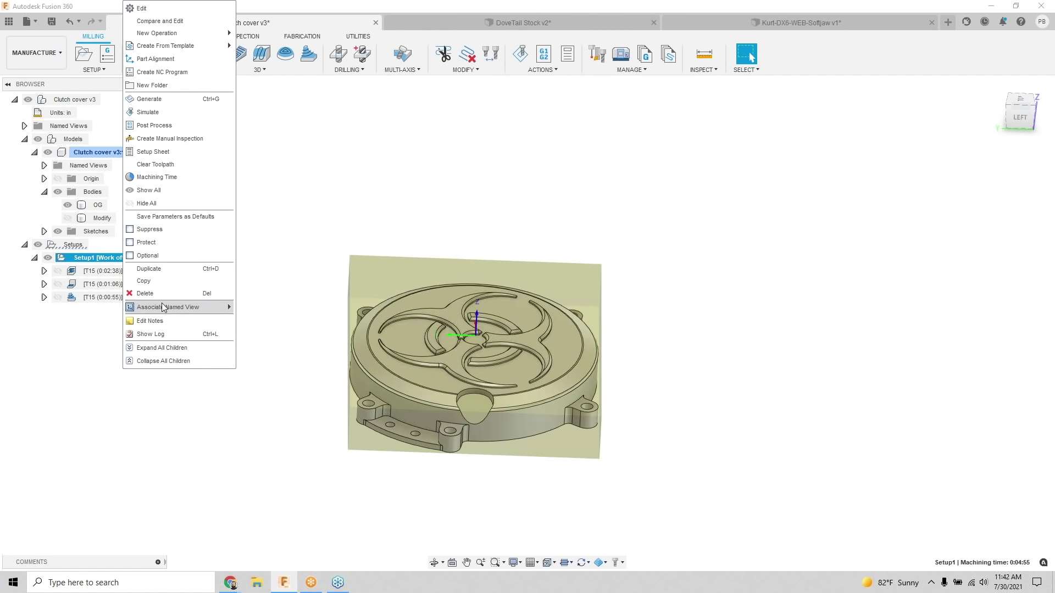
mouse_move(208, 51)
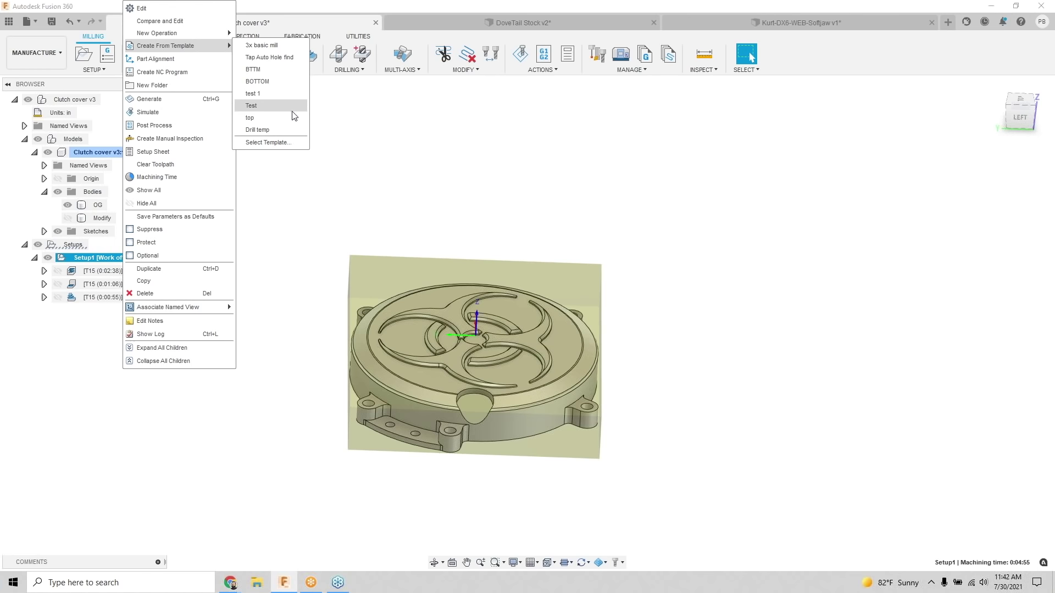
left_click(348, 132)
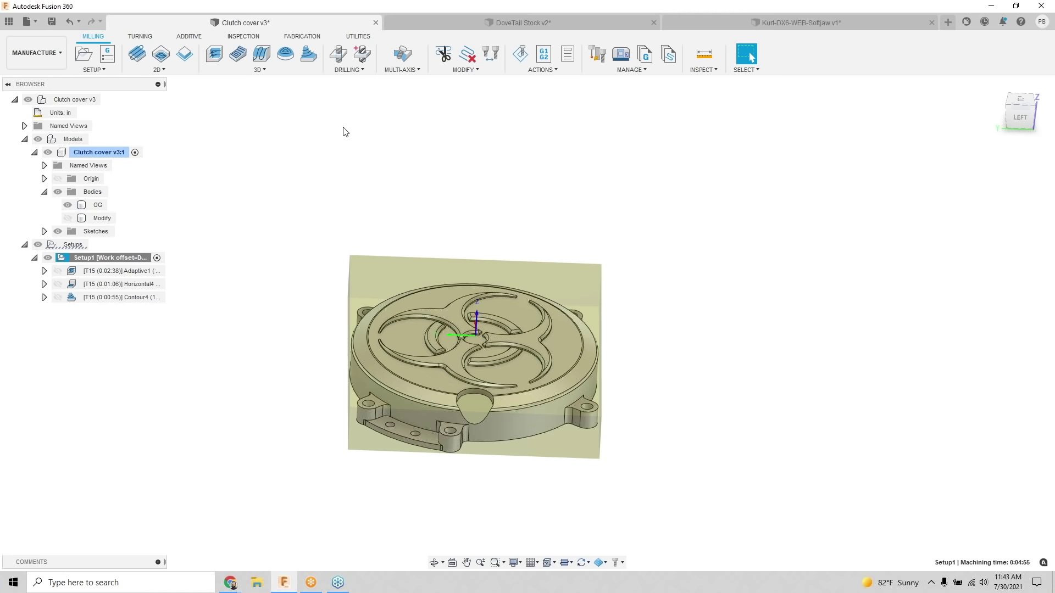
key("F6")
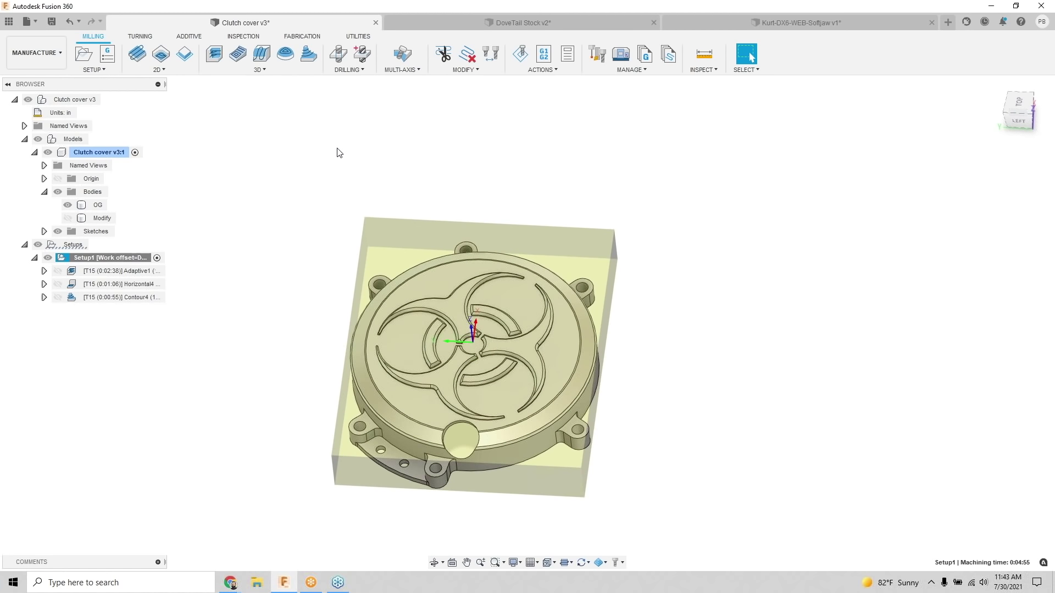
left_click(340, 153)
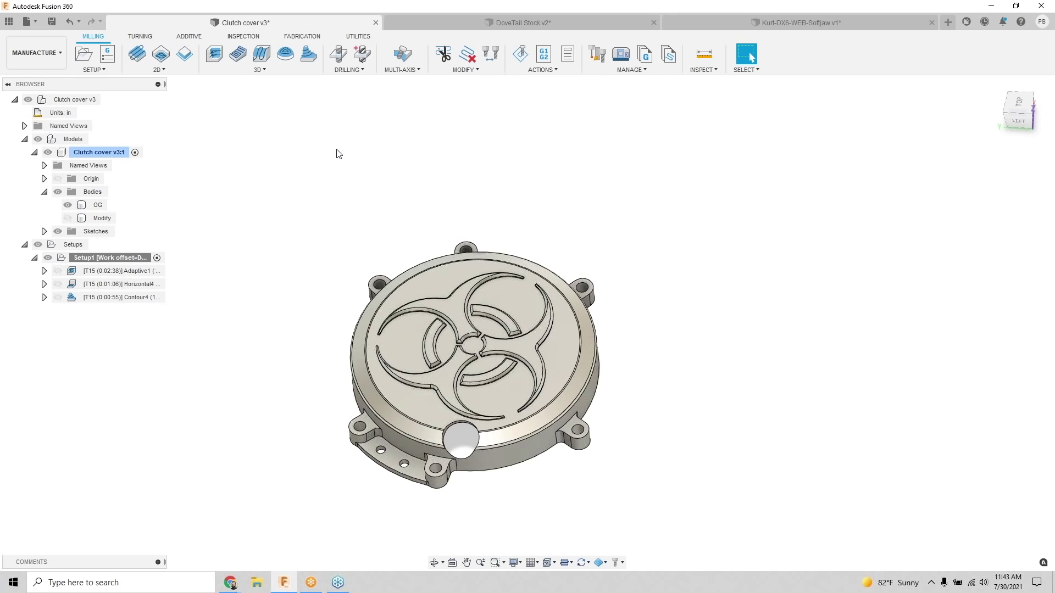
Step: Run Hole Recognition with both the 0.2014 in and 0.257 in hole groups set to Spotdrill, Drill, & Tap Through Hole
left_click(363, 55)
left_click(248, 139)
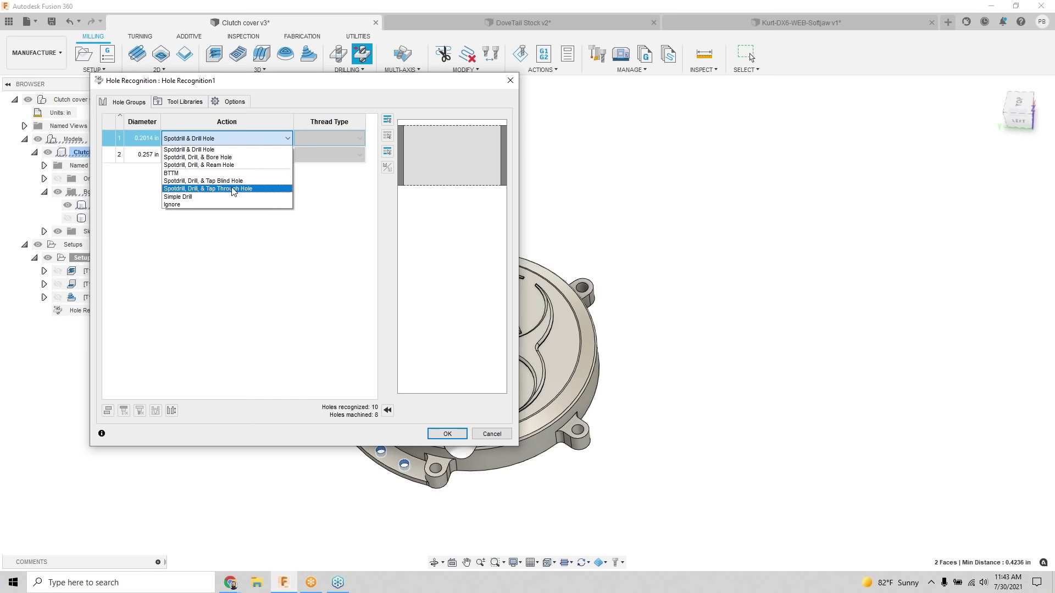
left_click(233, 191)
left_click(229, 154)
left_click(228, 205)
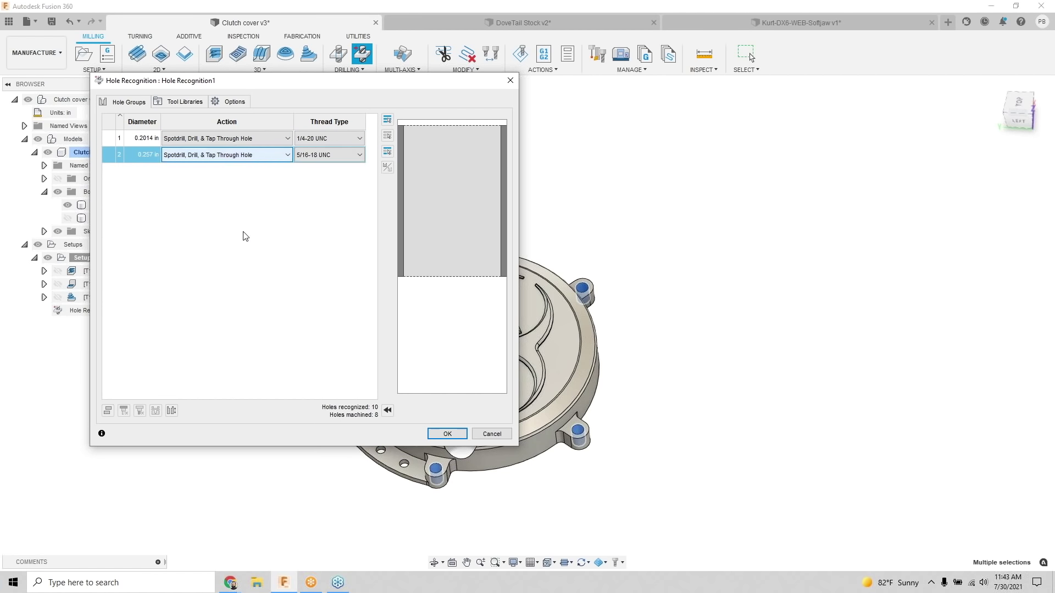
left_click(323, 155)
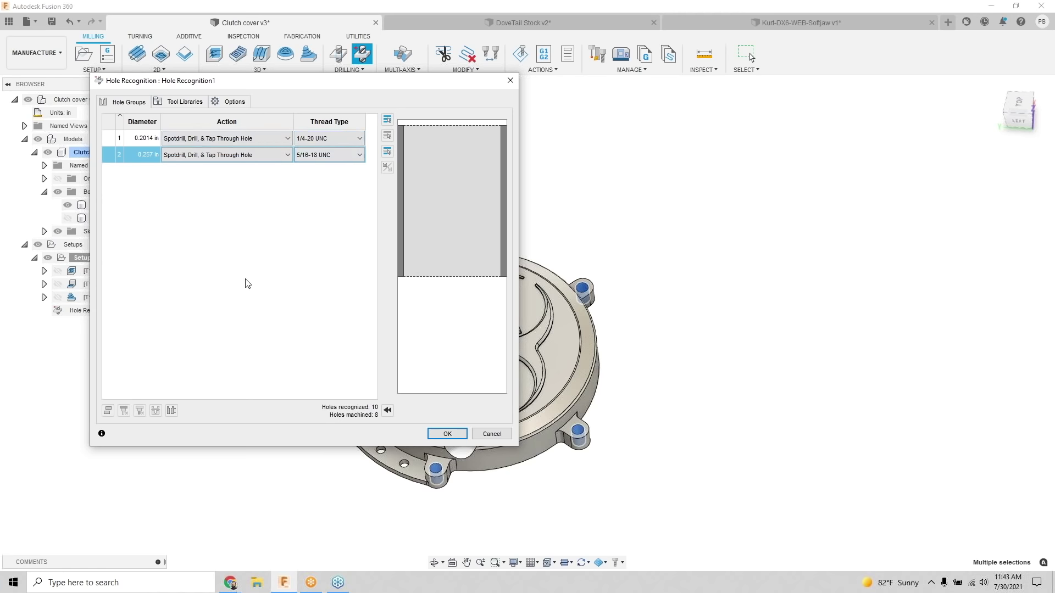
left_click(449, 435)
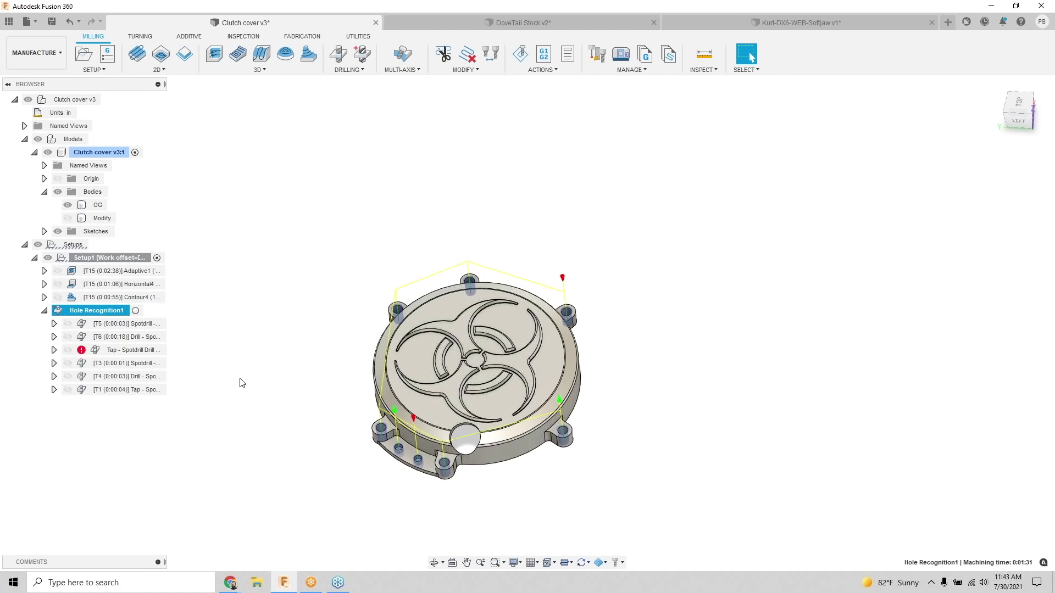
Step: Trim the Contour4 toolpath with a four-point polygon around the cover's upper edge in the top view, keeping the passes outside the boundary
left_click(162, 297)
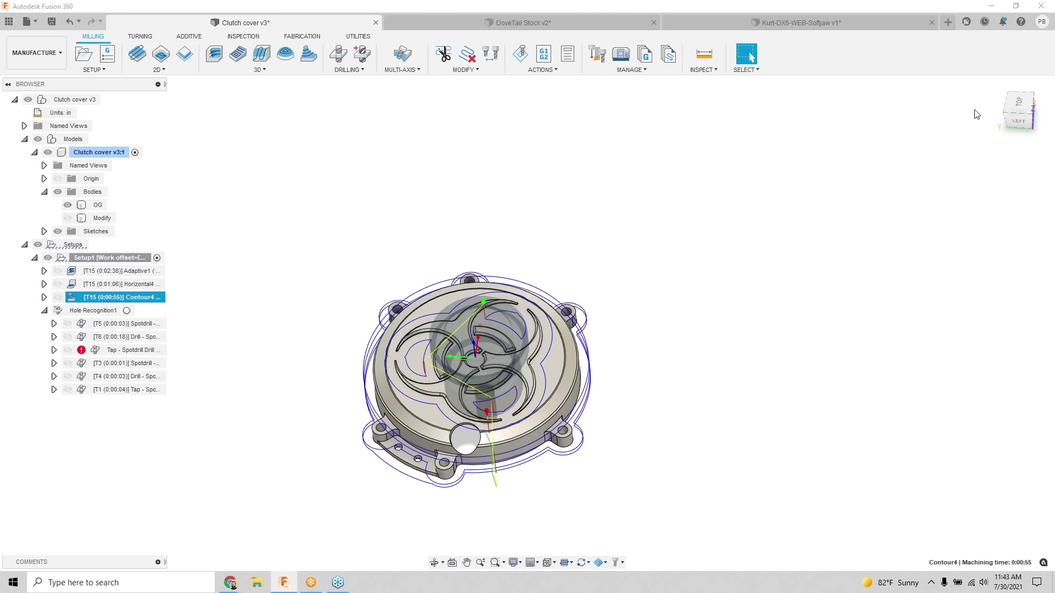
left_click(1018, 103)
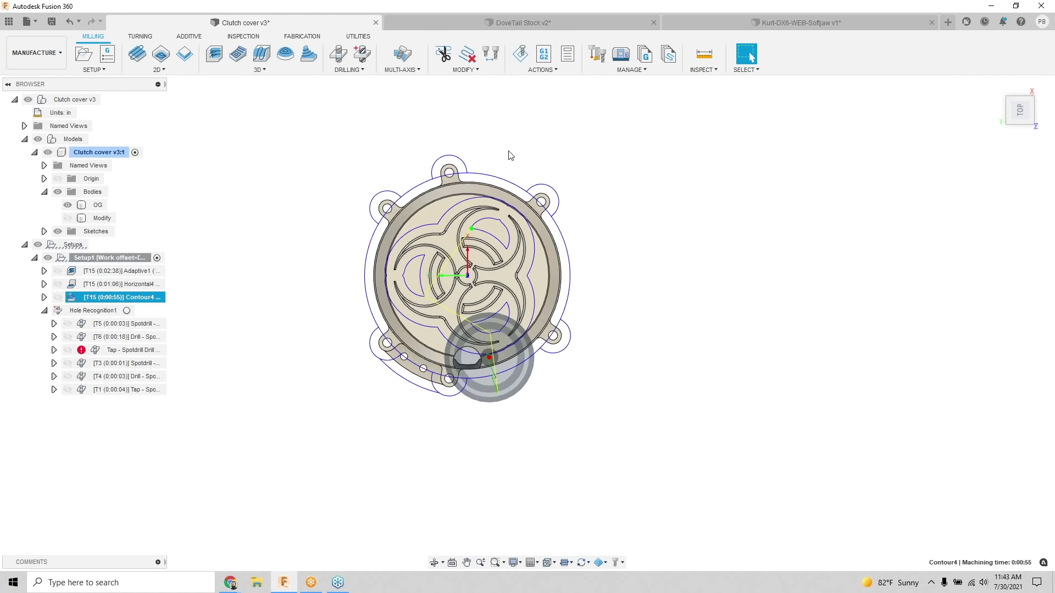
left_click(443, 53)
left_click(479, 131)
left_click(459, 213)
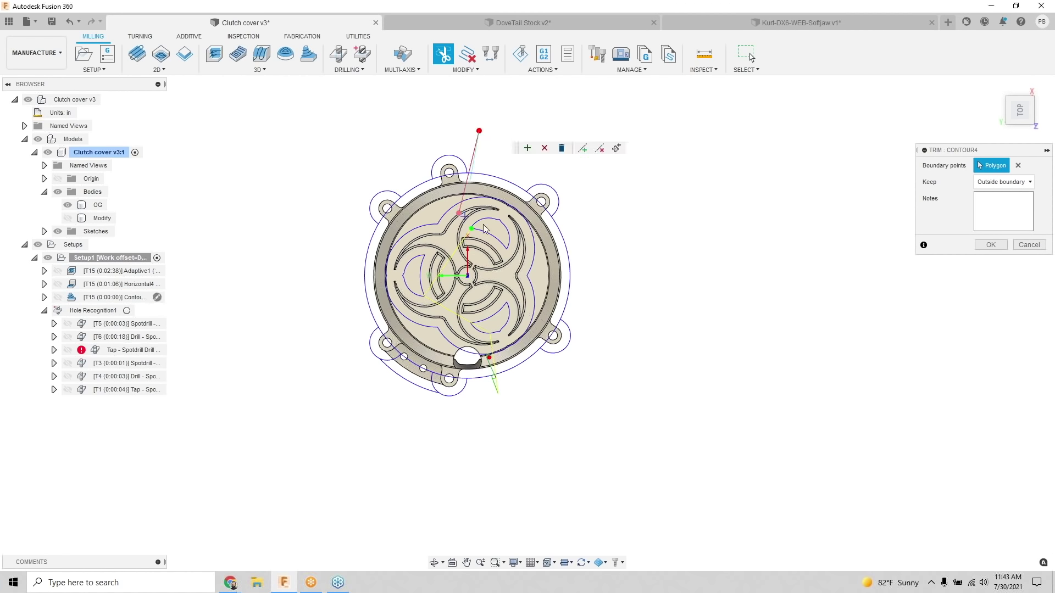
left_click(514, 239)
left_click(545, 132)
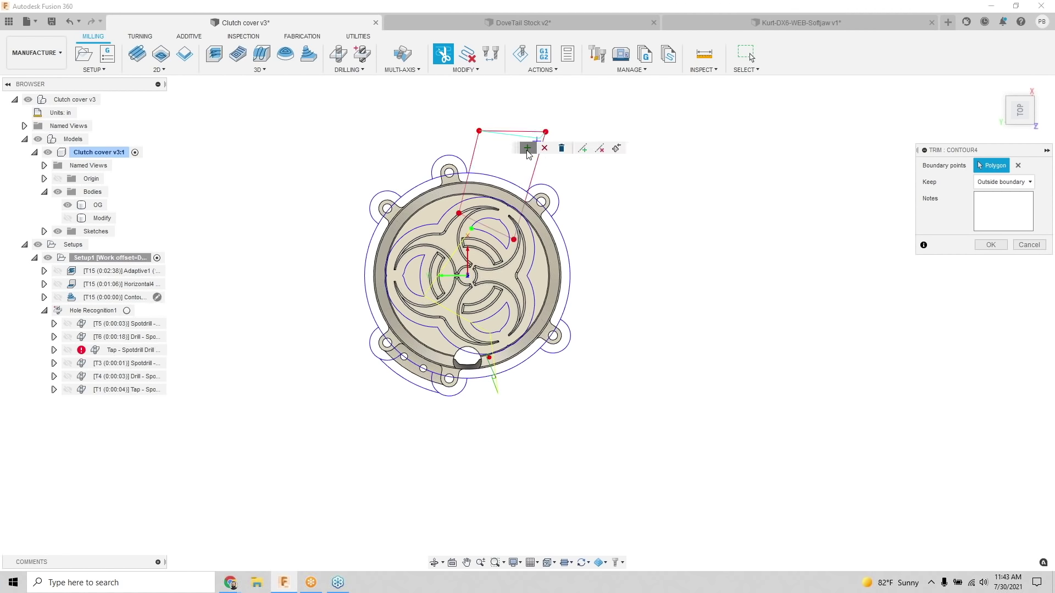
left_click(987, 244)
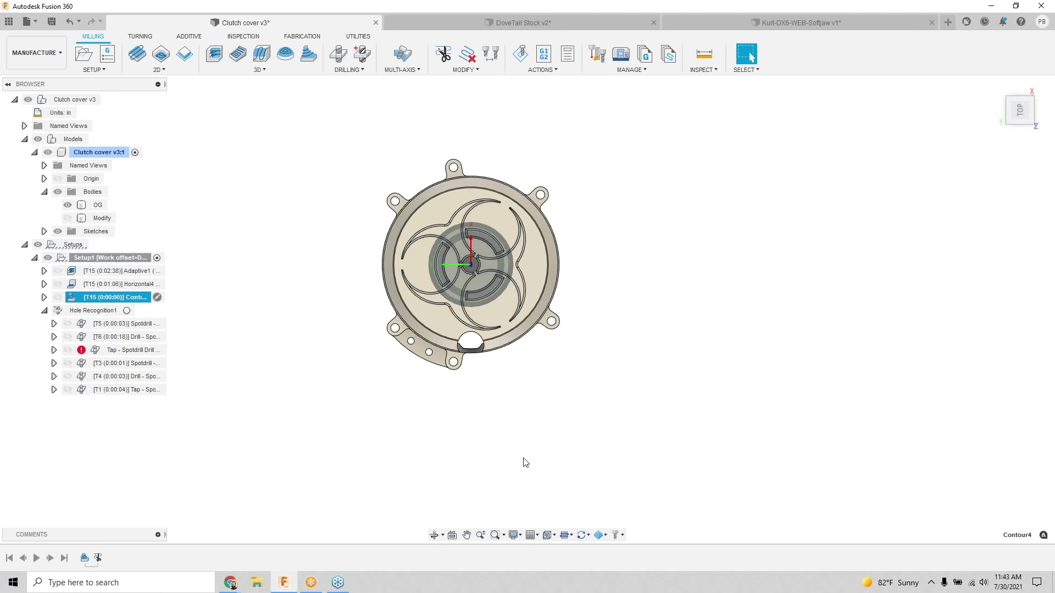
middle_click_drag(490, 445, 384, 343, "shift")
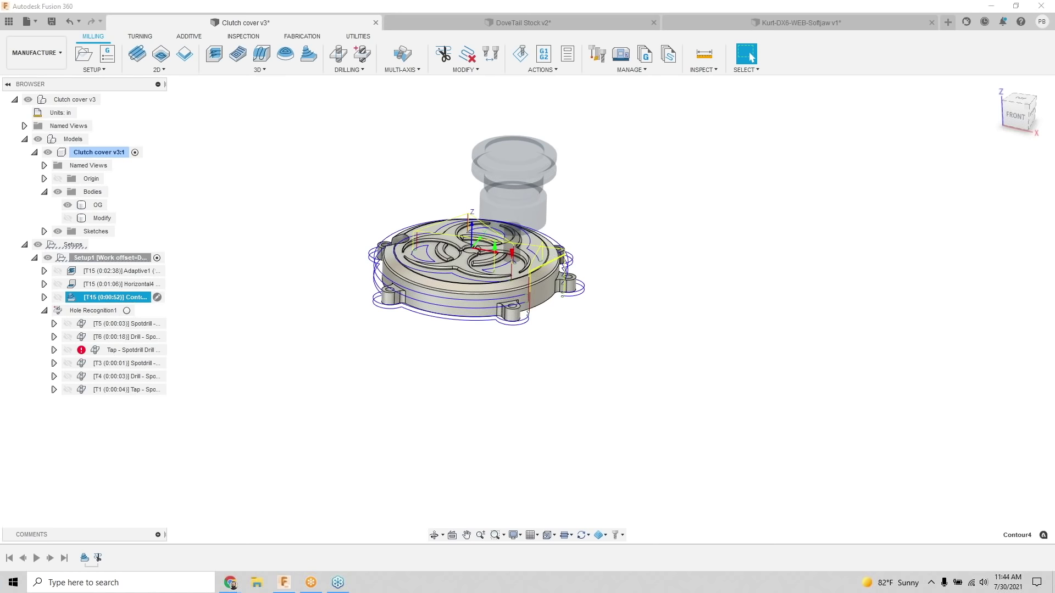
Step: Open the first recognized spotdrill operation to review its tool and feed settings, and cancel the edit
right_click(112, 325)
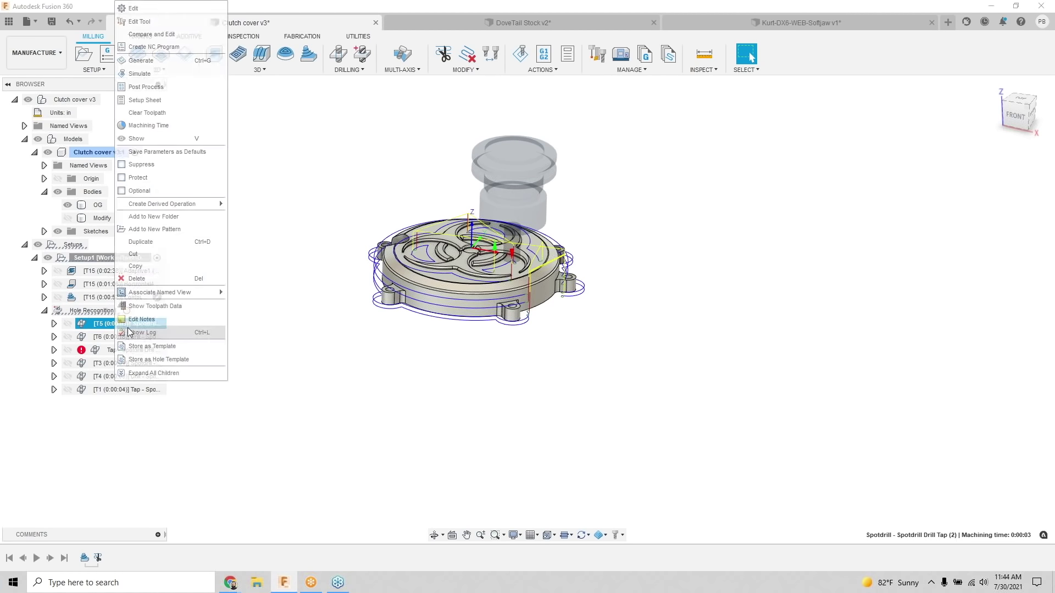
left_click(134, 8)
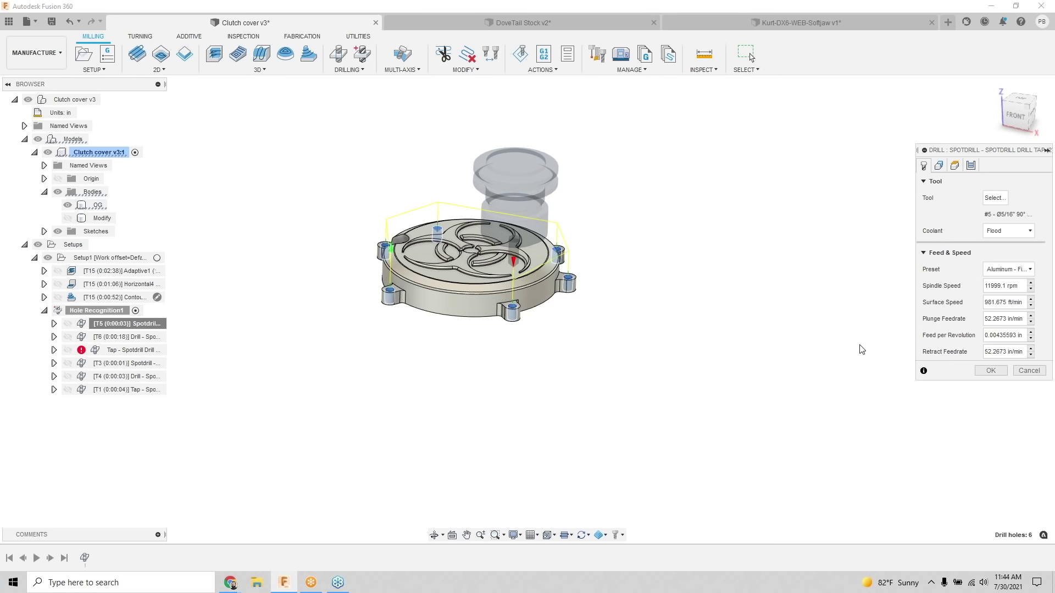
left_click(1027, 371)
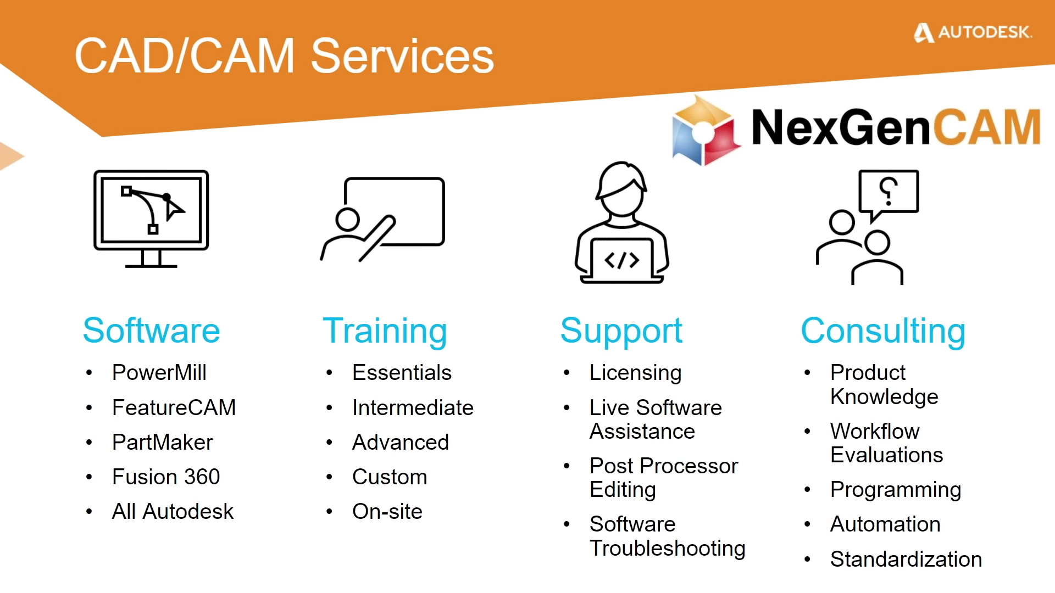
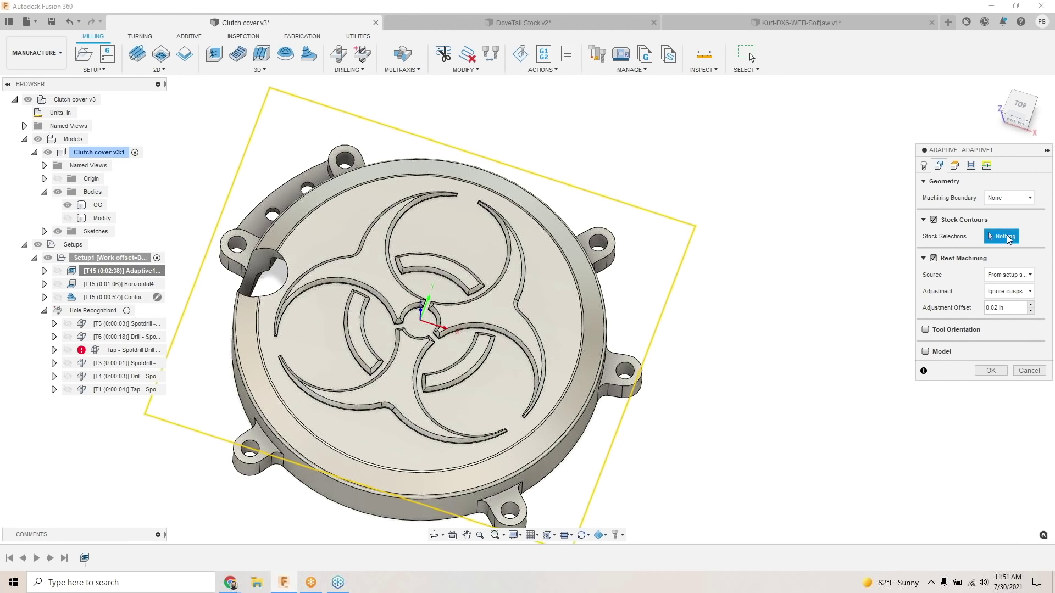
Step: Switch the Adaptive1 machining boundary to Selection and pick the outer edge chain of one biohazard lobe
left_click(1009, 198)
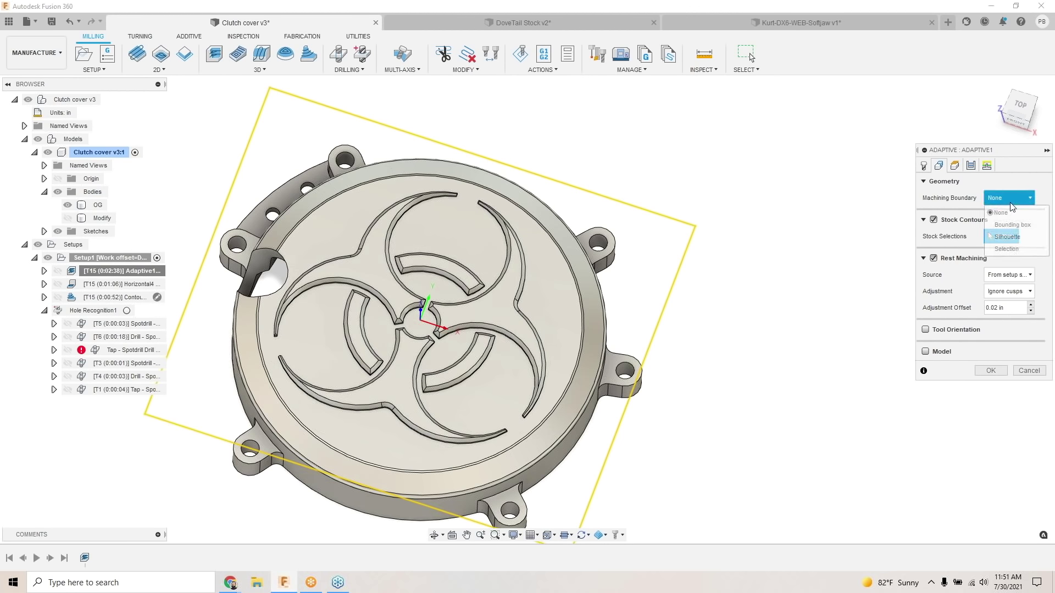
left_click(1009, 249)
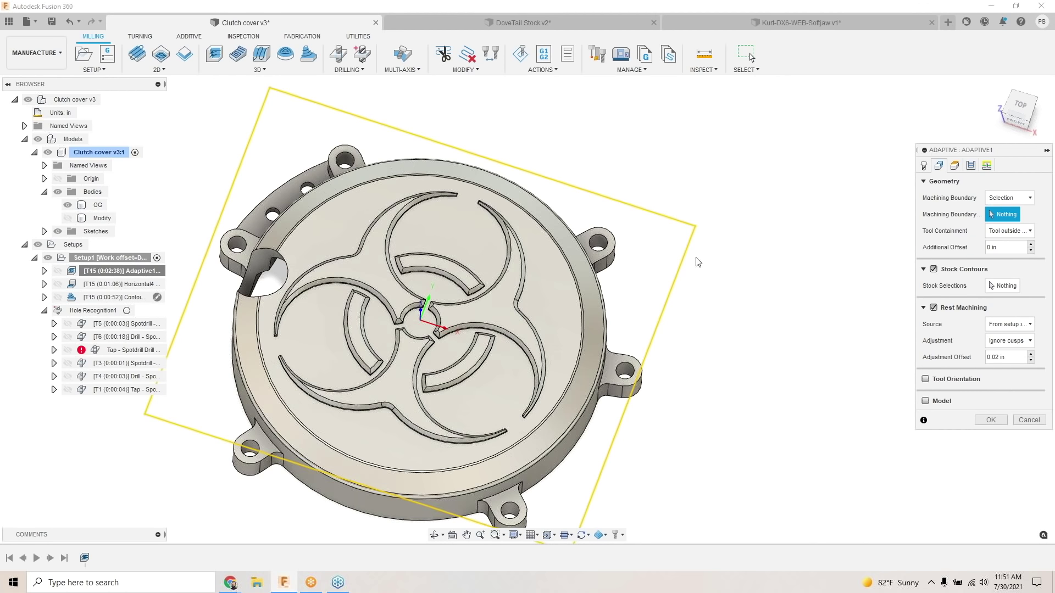
scroll(632, 267, "up", 2)
middle_click_drag(515, 289, 484, 291, "shift")
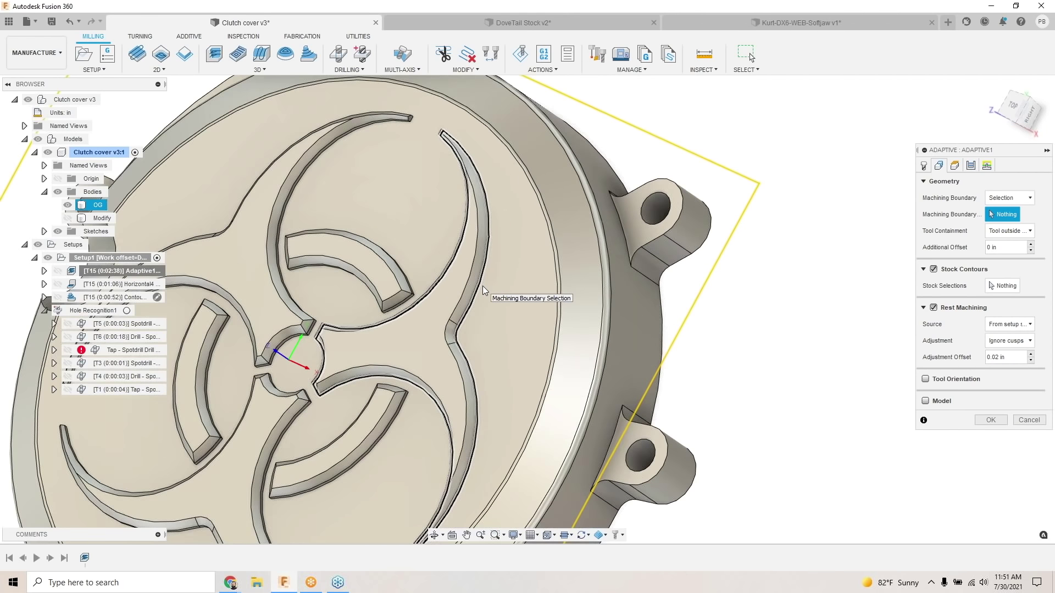
left_click(483, 295)
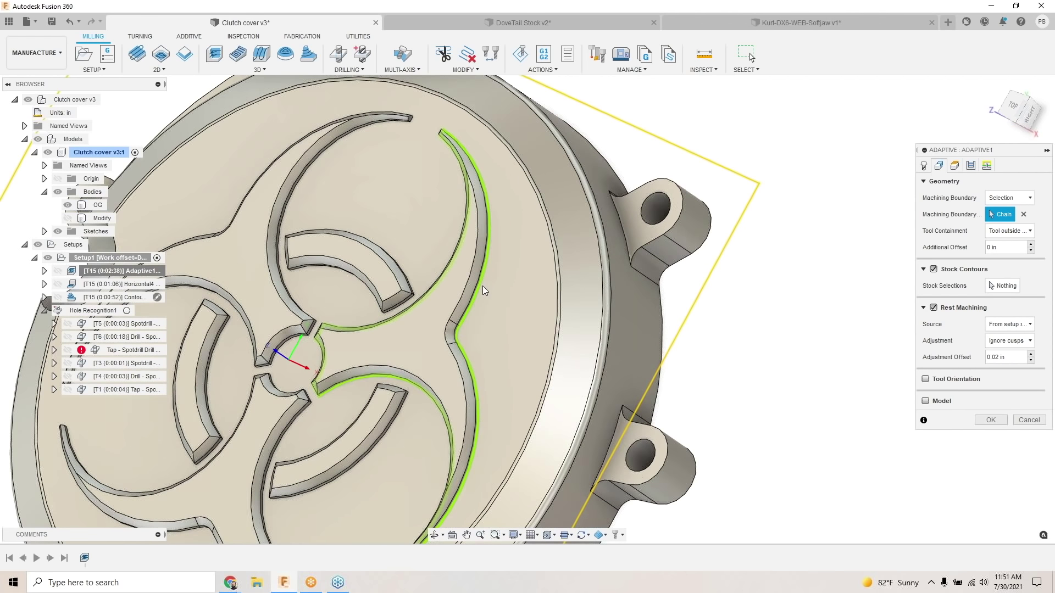
scroll(492, 294, "down", 2)
middle_click_drag(499, 291, 512, 281, "shift")
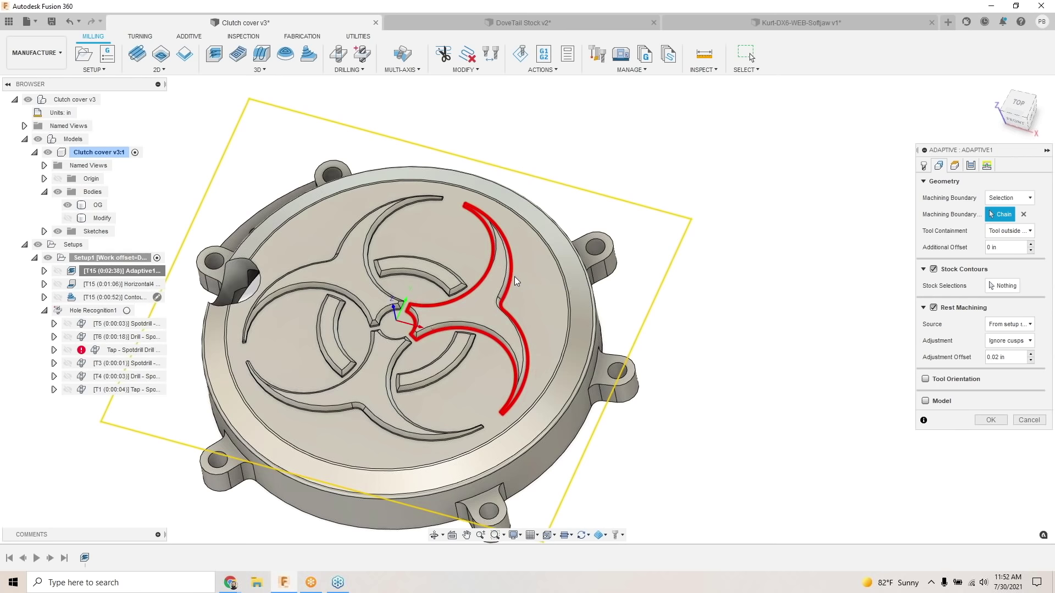
Step: Set Adaptive1's tool containment to Tool center on boundary and accept the operation
left_click(1004, 233)
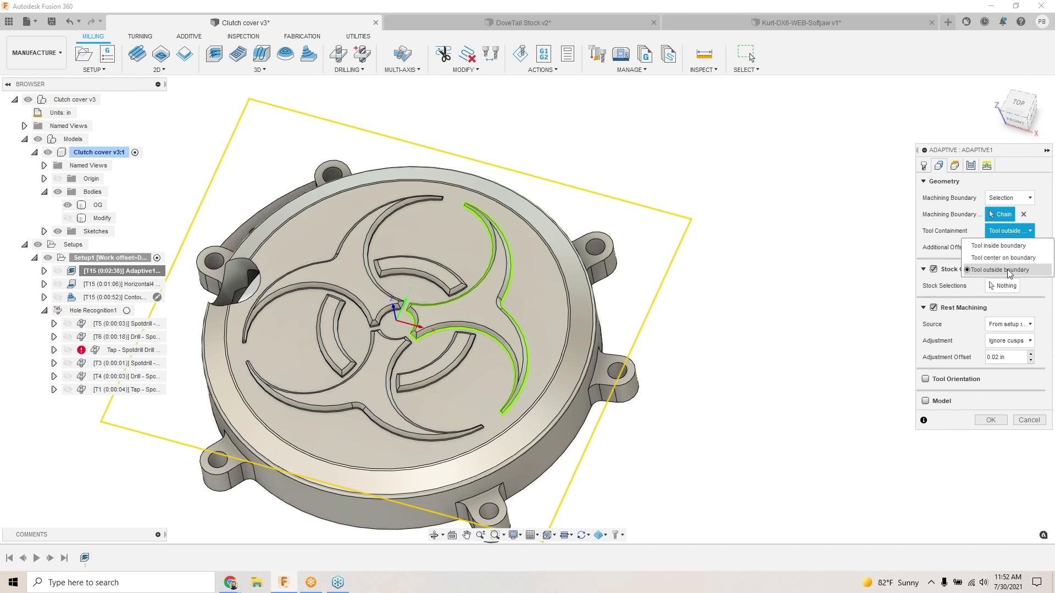
left_click(1000, 261)
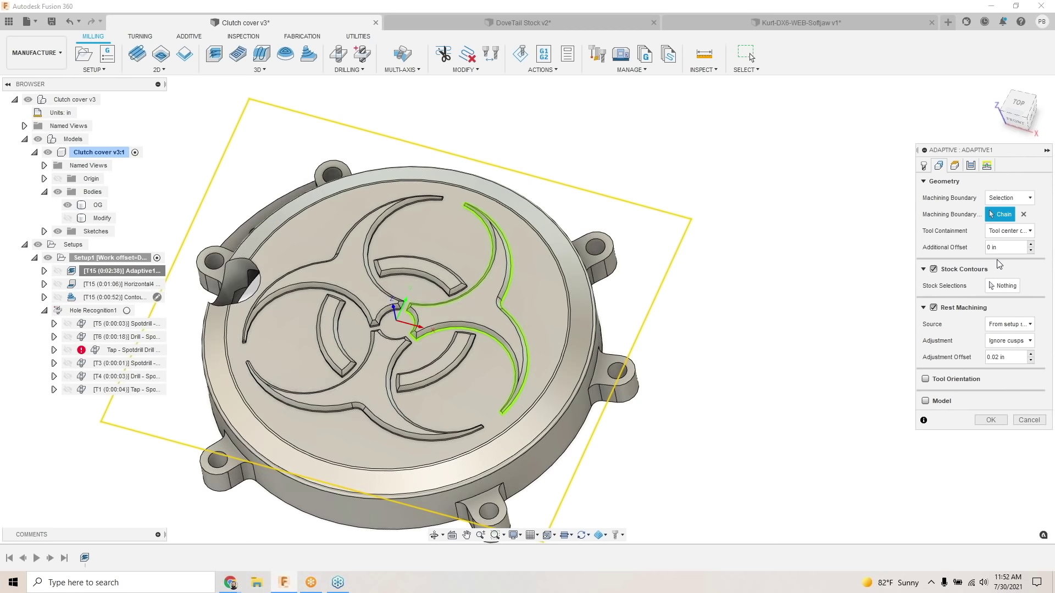
left_click(995, 422)
scroll(548, 331, "down", 3)
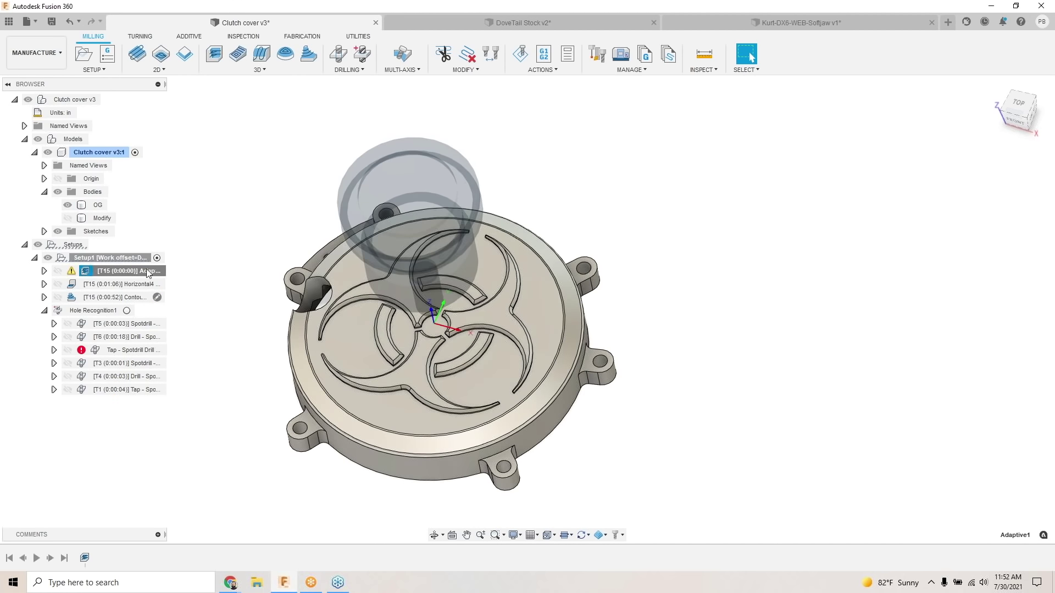
Step: Edit Contour4 to use a Selection machining boundary and pick the outer edge chain of one biohazard lobe
left_click(121, 297)
right_click(120, 297)
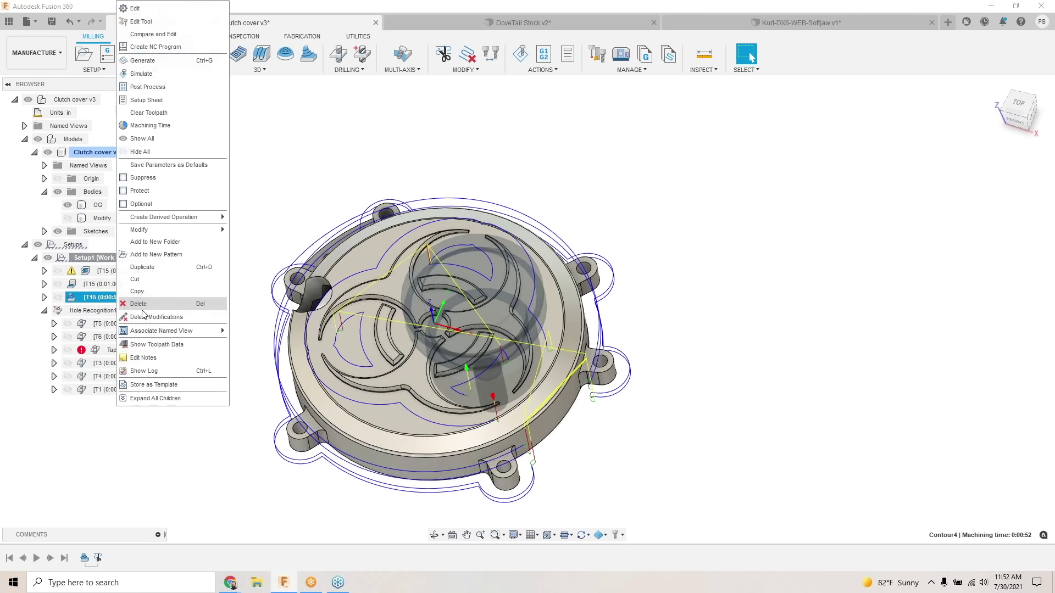
left_click(144, 8)
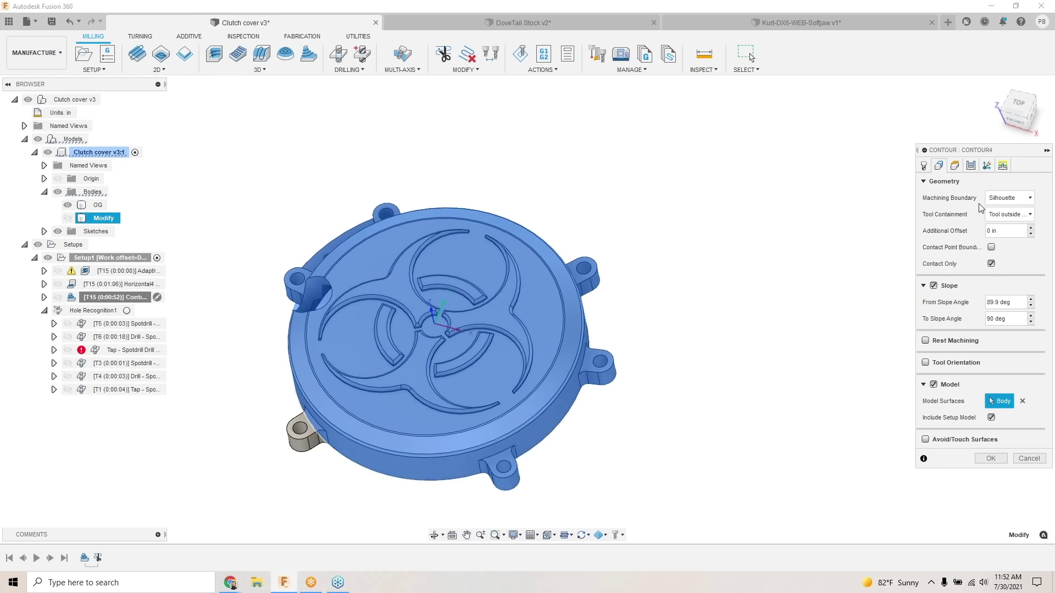
left_click(1015, 199)
left_click(1007, 237)
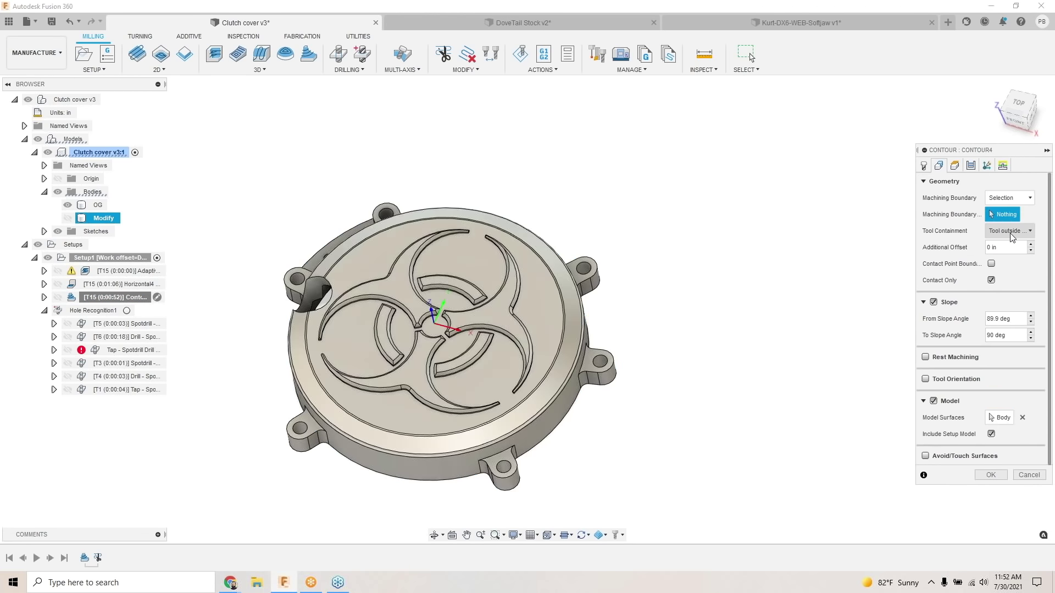
scroll(508, 300, "up", 2)
scroll(509, 296, "up", 5)
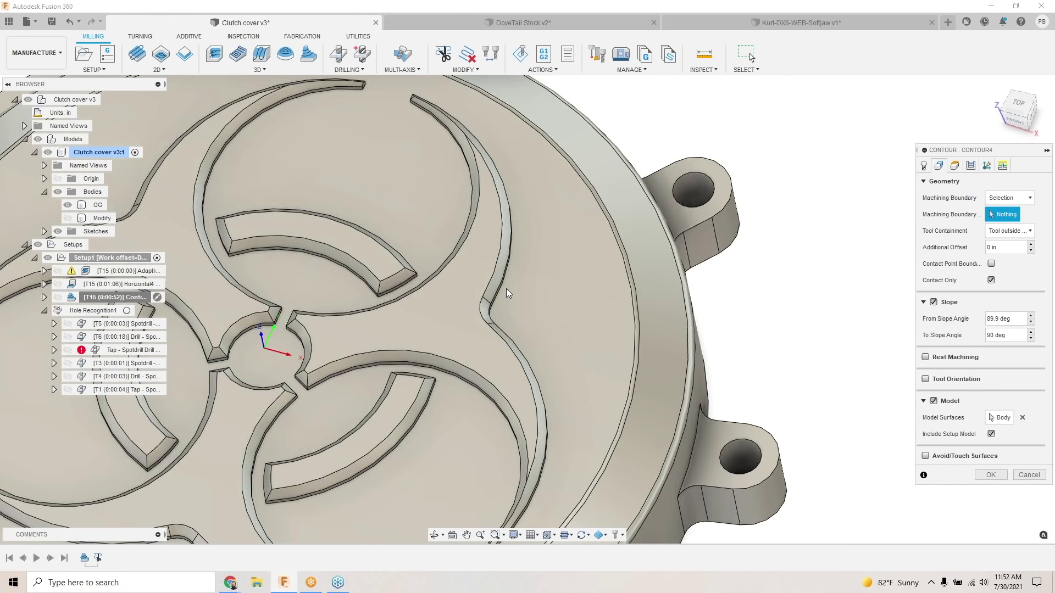
left_click(506, 289)
scroll(549, 311, "down", 6)
Step: Set Contour4's tool containment to Tool center on boundary and accept the operation
left_click(1010, 231)
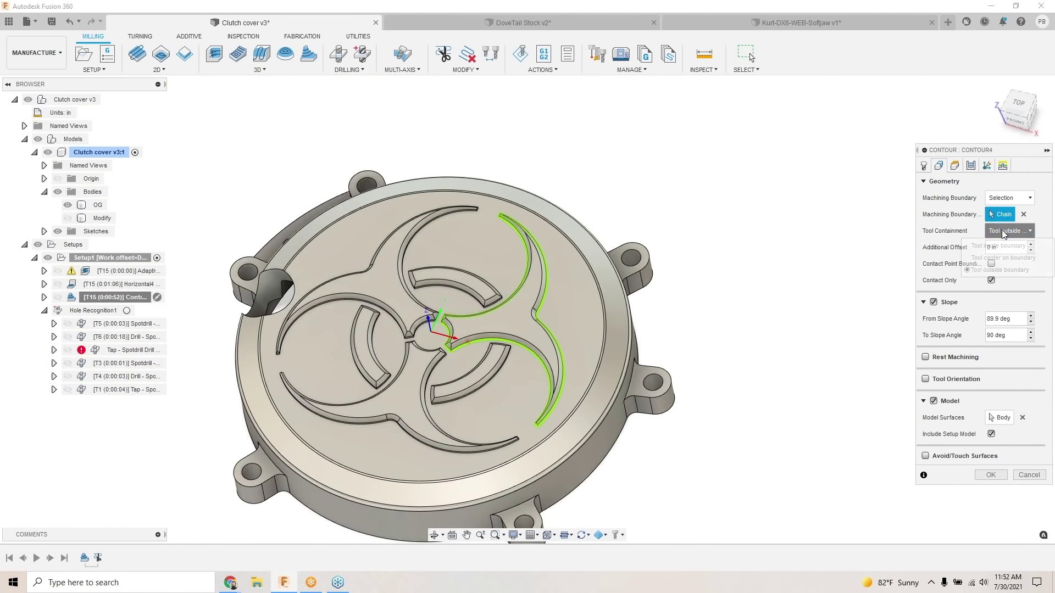
left_click(1006, 244)
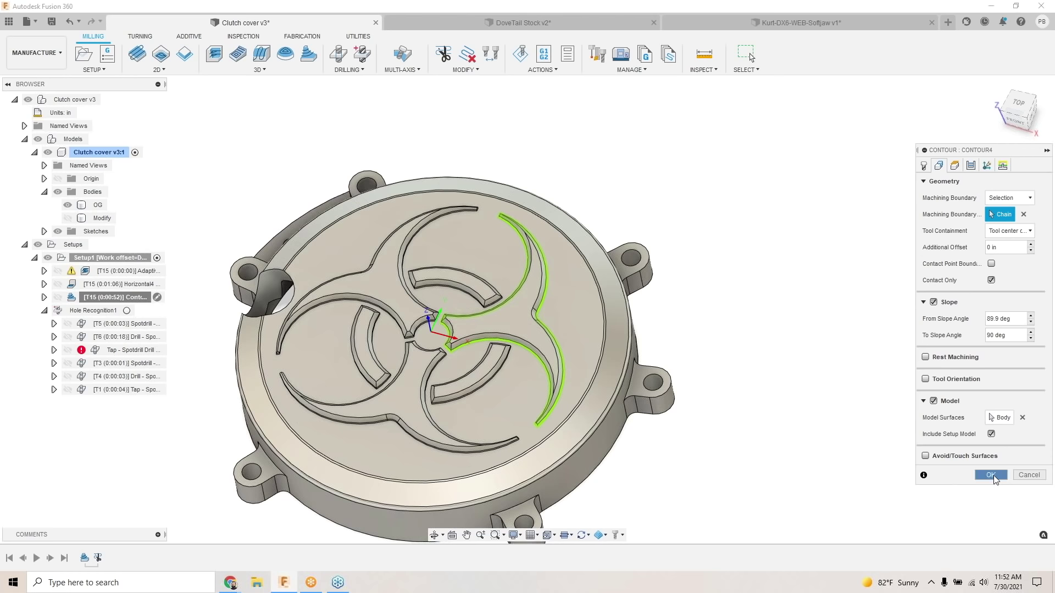
left_click(992, 476)
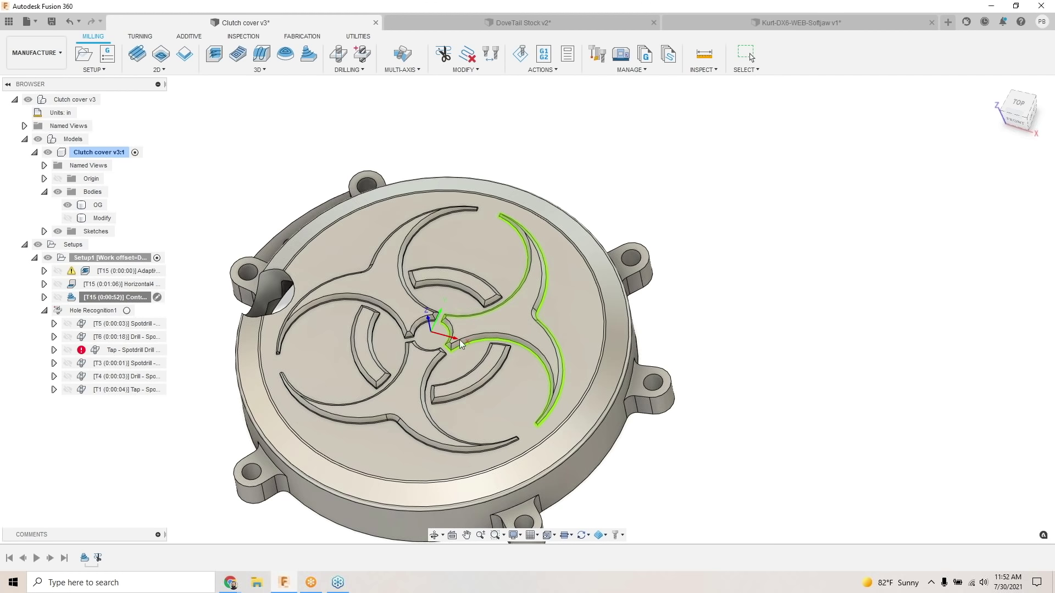
Step: Edit Contour4 again, set its tool containment to Tool outside boundary, and accept the operation
right_click(130, 297)
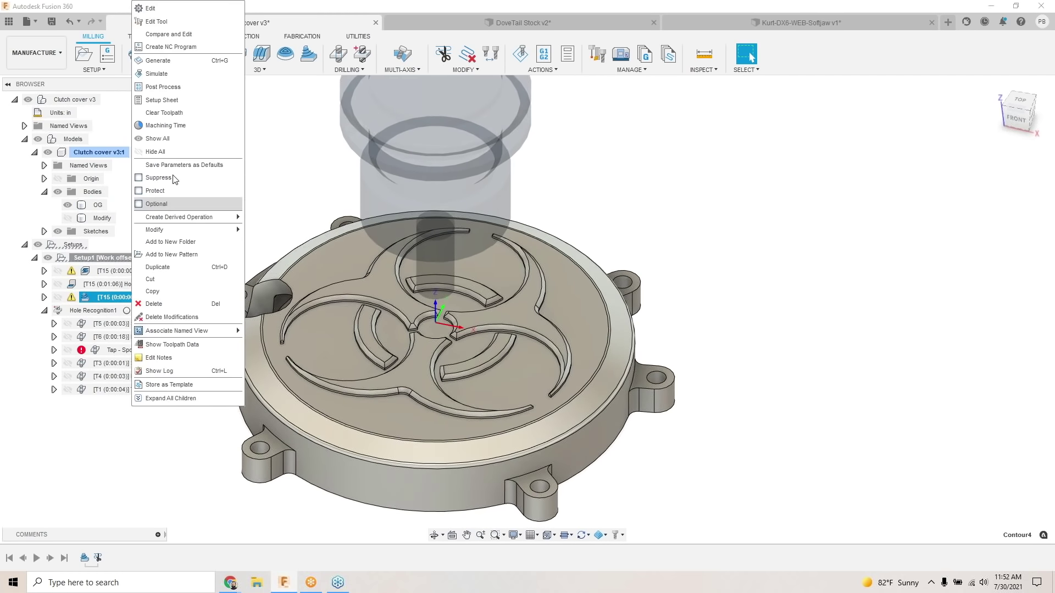
left_click(175, 8)
left_click(939, 166)
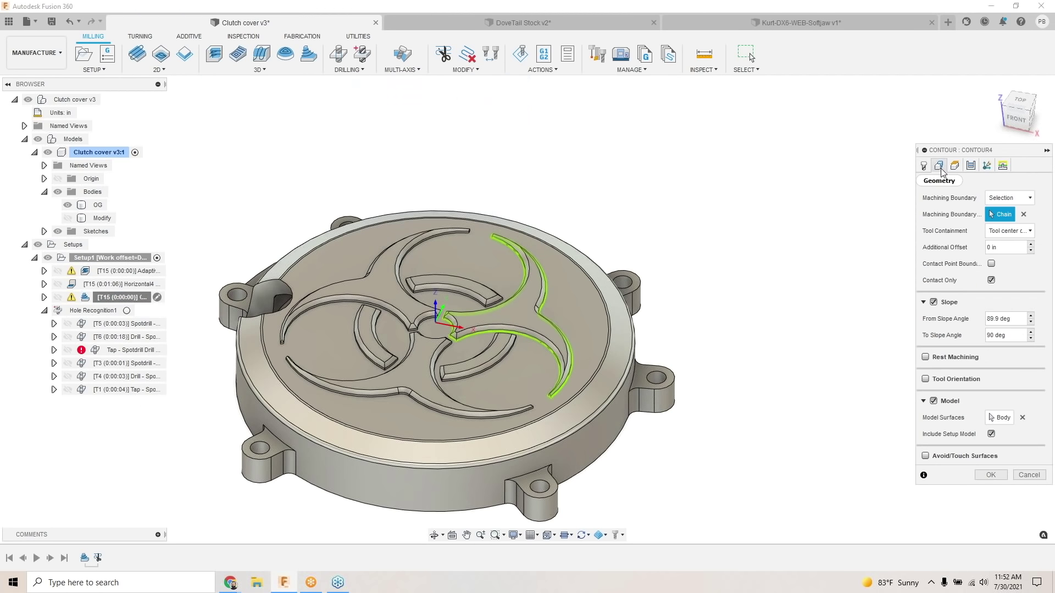
left_click(1009, 230)
left_click(1015, 272)
left_click(991, 475)
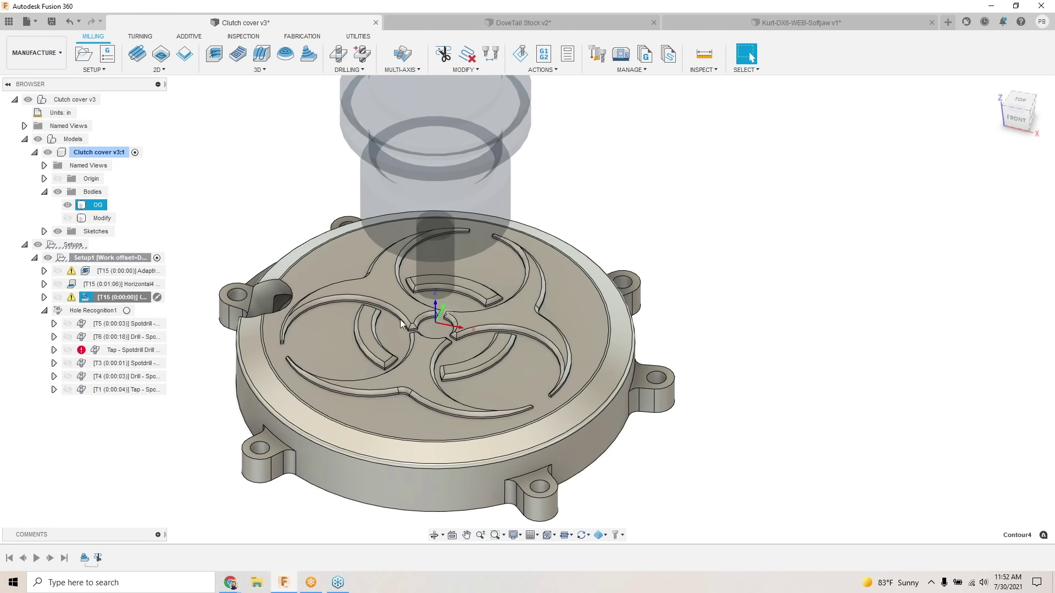
Step: Open Contour4 to review its tool and geometry settings, and cancel the edit
right_click(130, 300)
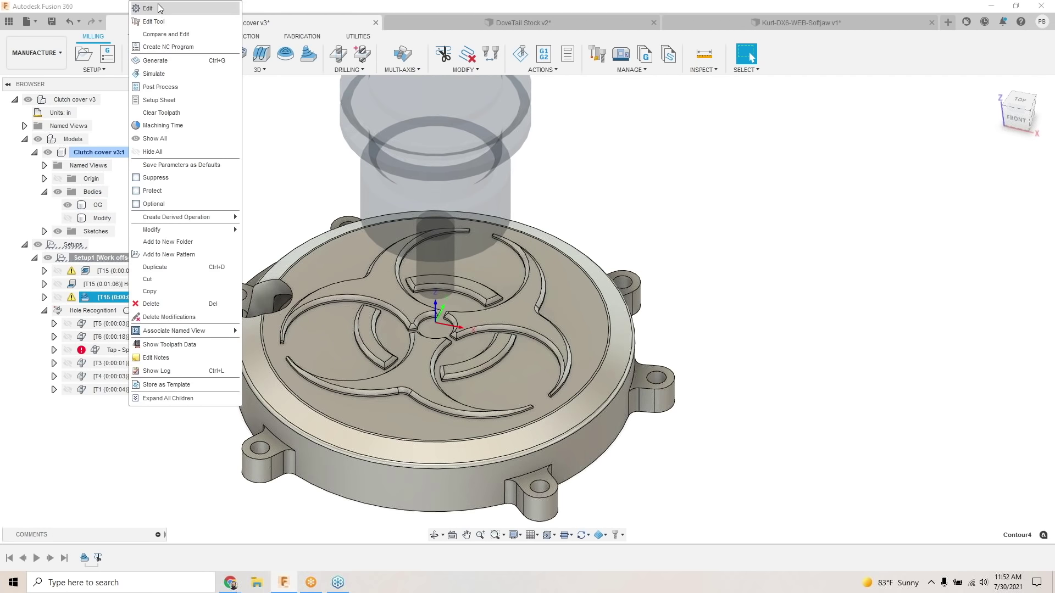
left_click(159, 9)
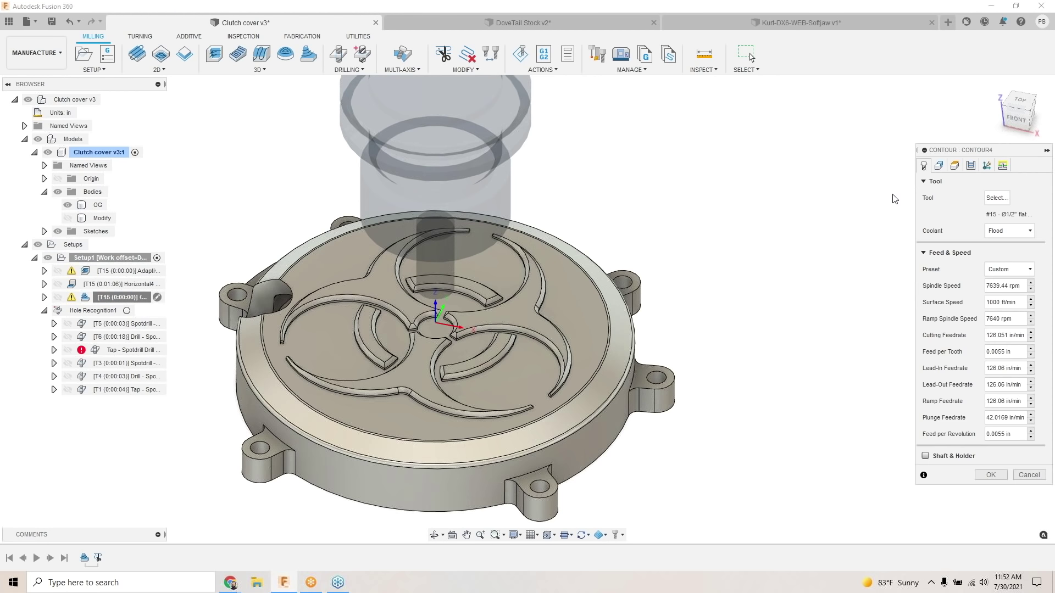
left_click(939, 165)
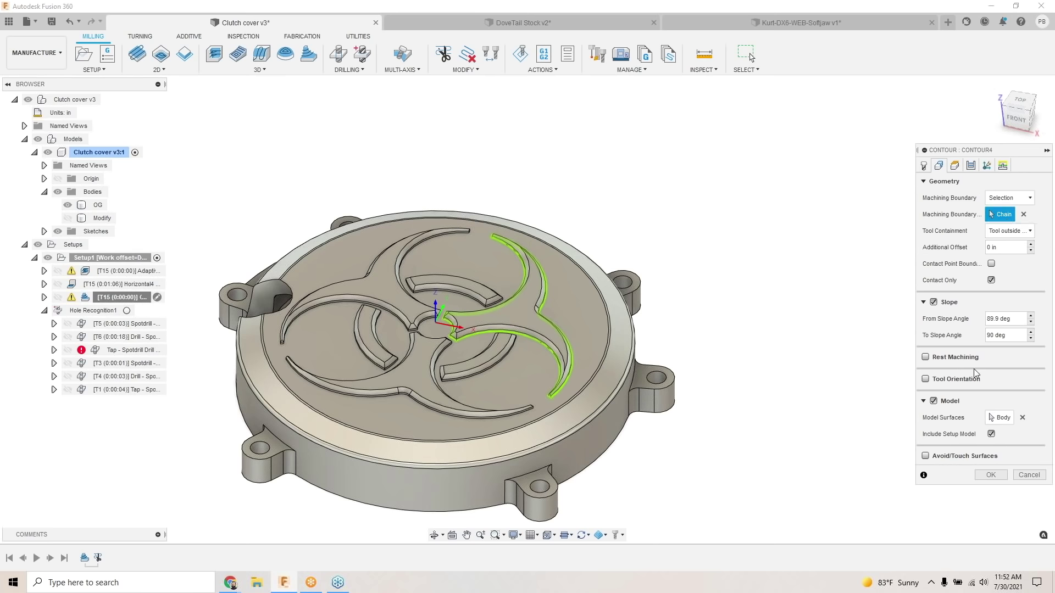
left_click(1028, 476)
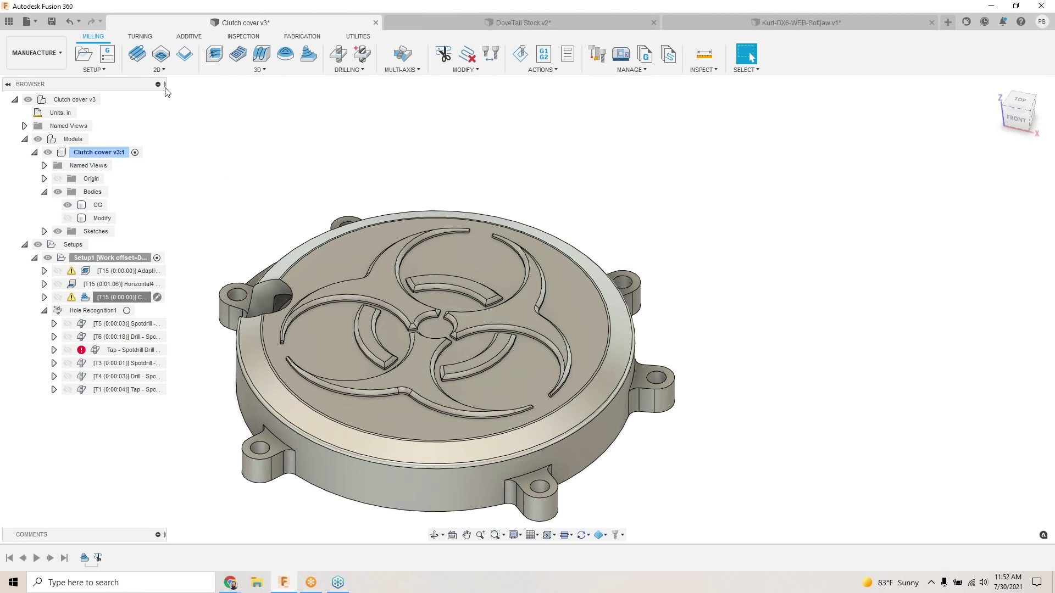
Step: Create a second milling setup with the Z axis flipped so the cover's hollow underside faces up
left_click(84, 54)
middle_click_drag(295, 203, 440, 433, "shift")
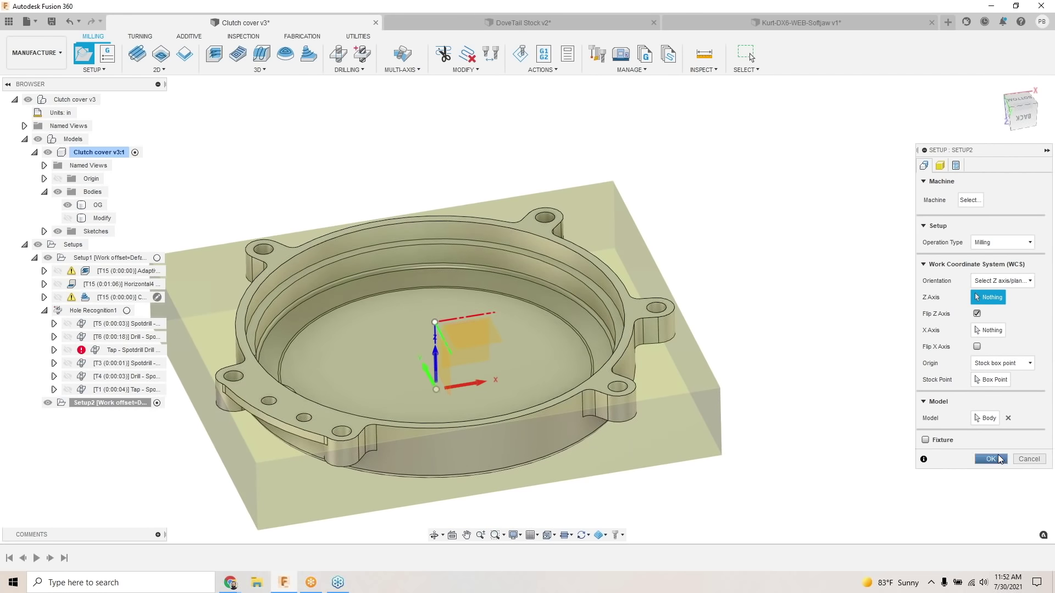
left_click(999, 459)
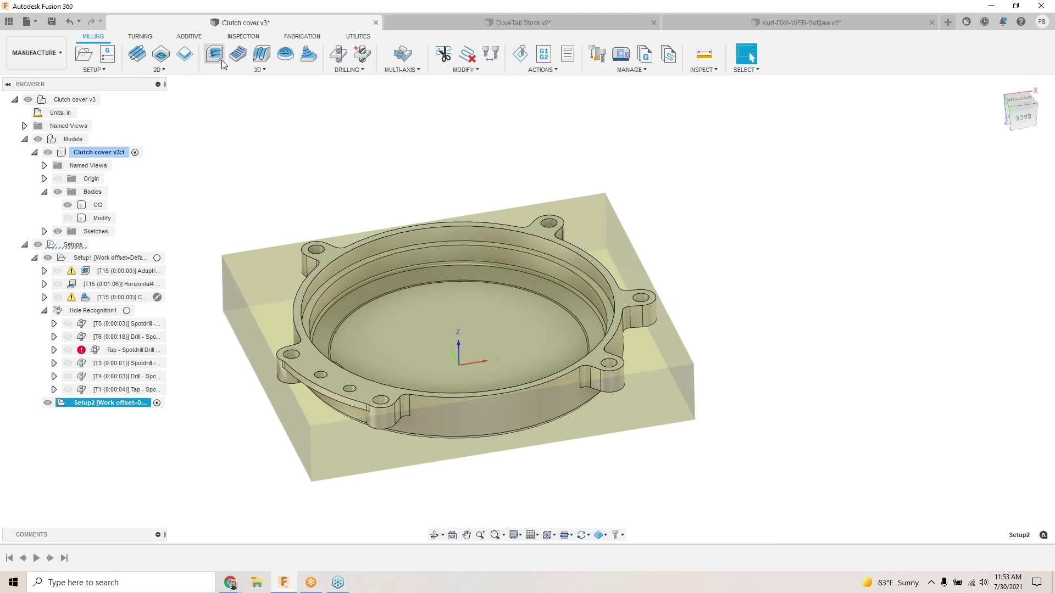
Step: Start a 3D Adaptive operation with a Selection machining boundary and pick the inner rim edge of the cover's cavity
left_click(220, 60)
left_click(938, 166)
left_click(1009, 197)
left_click(1007, 249)
left_click(586, 266)
Step: Set the new Adaptive operation's tool containment to Tool inside boundary and generate its toolpath
left_click(1009, 231)
left_click(1005, 242)
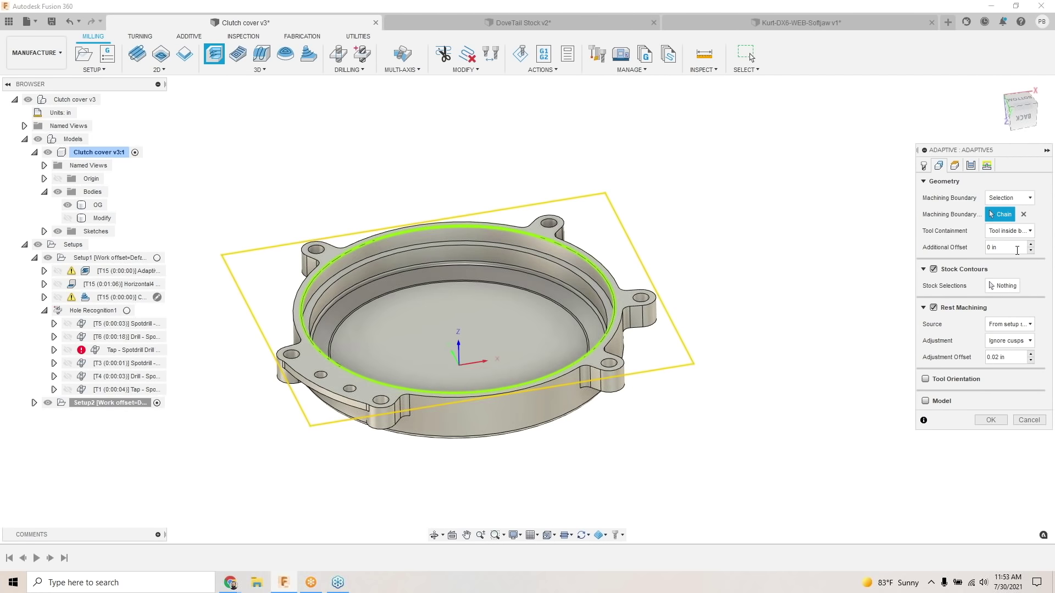
left_click(991, 420)
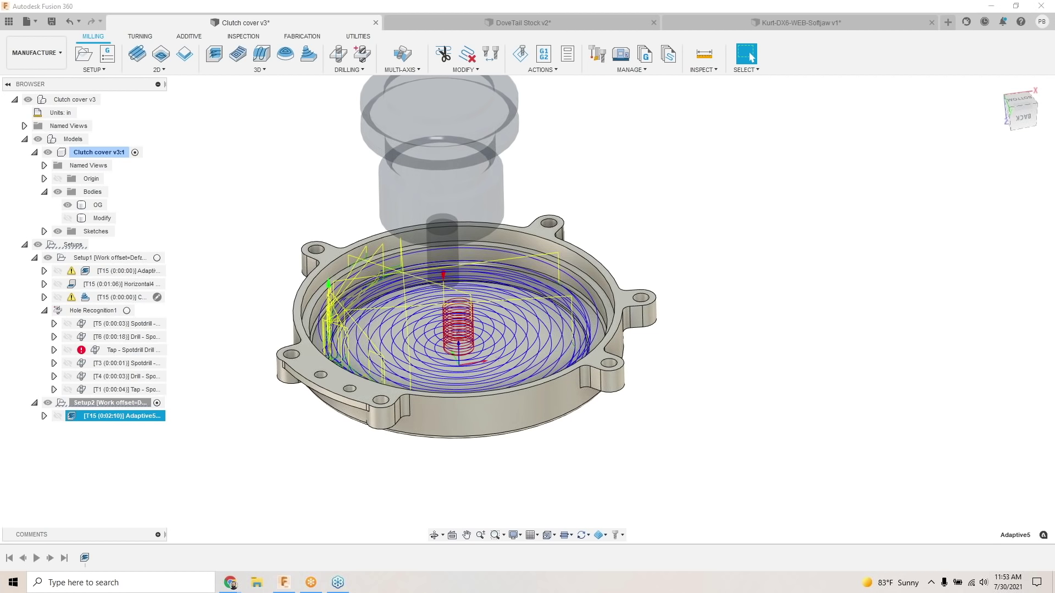
middle_click_drag(259, 329, 270, 365, "shift")
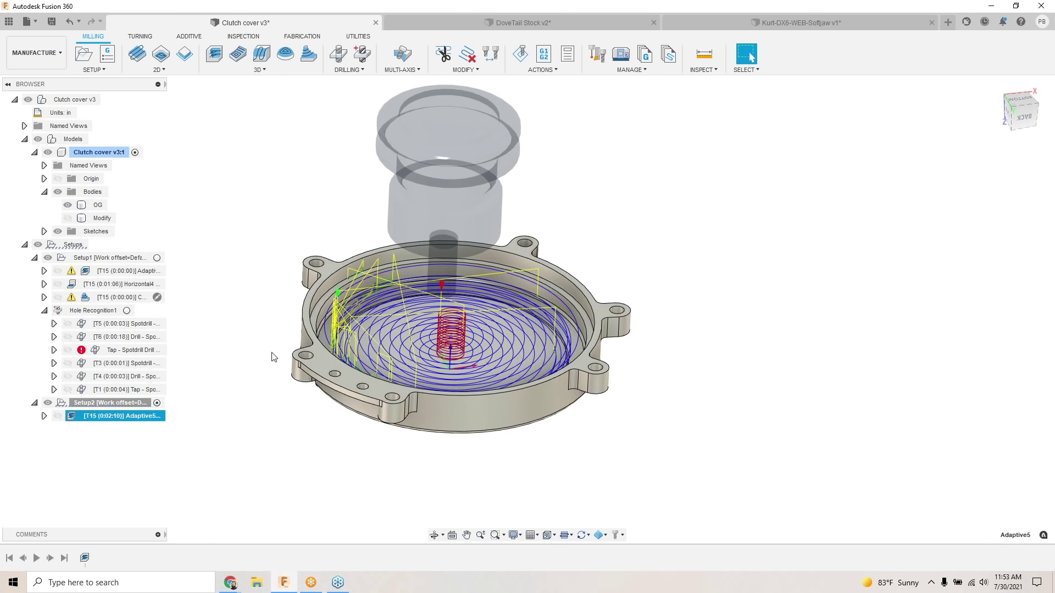
left_click(276, 351)
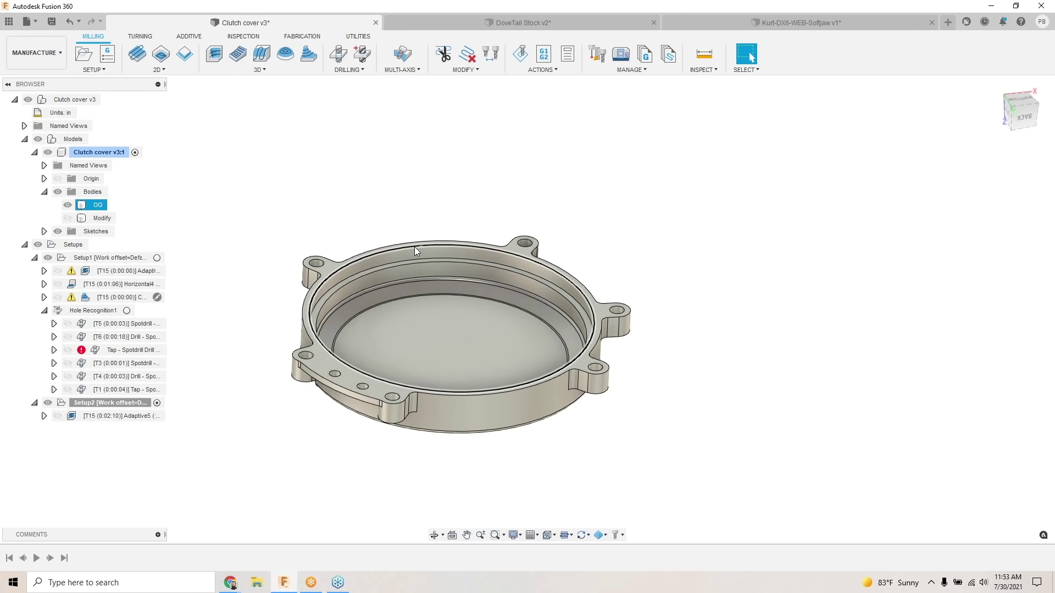
scroll(604, 237, "down", 1)
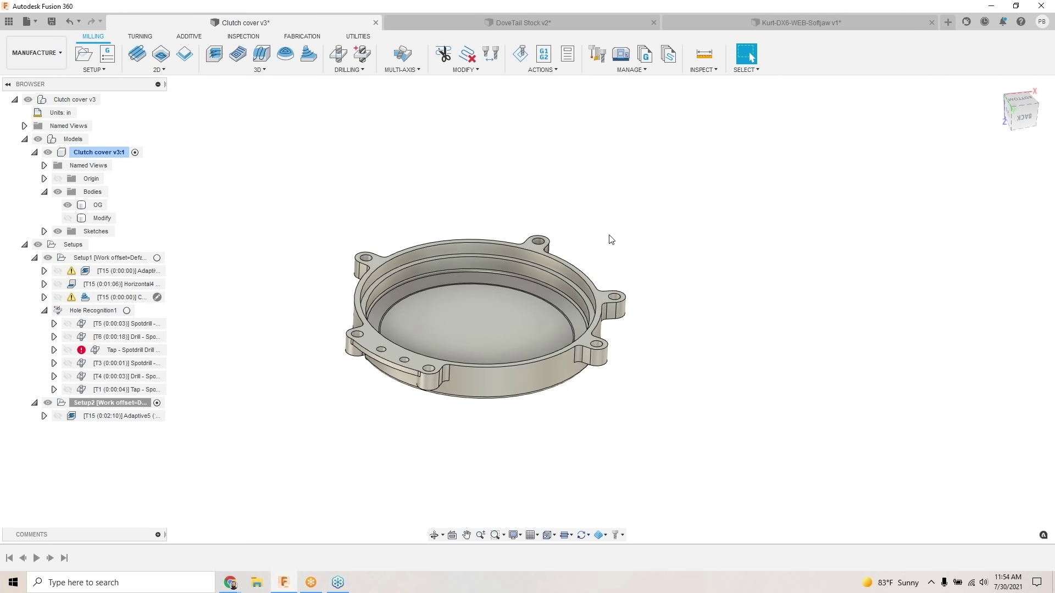
Step: Review the features of the Machining extension in the Extension Manager, from tool orientation to toolpath trimming, and close it
left_click(967, 24)
left_click(323, 208)
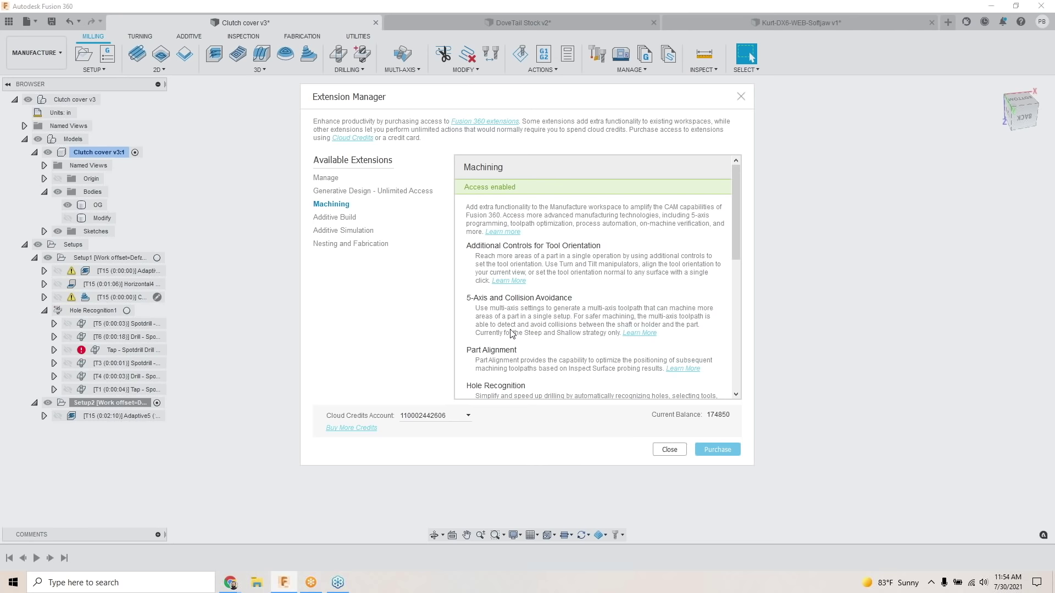
scroll(520, 330, "down", 1)
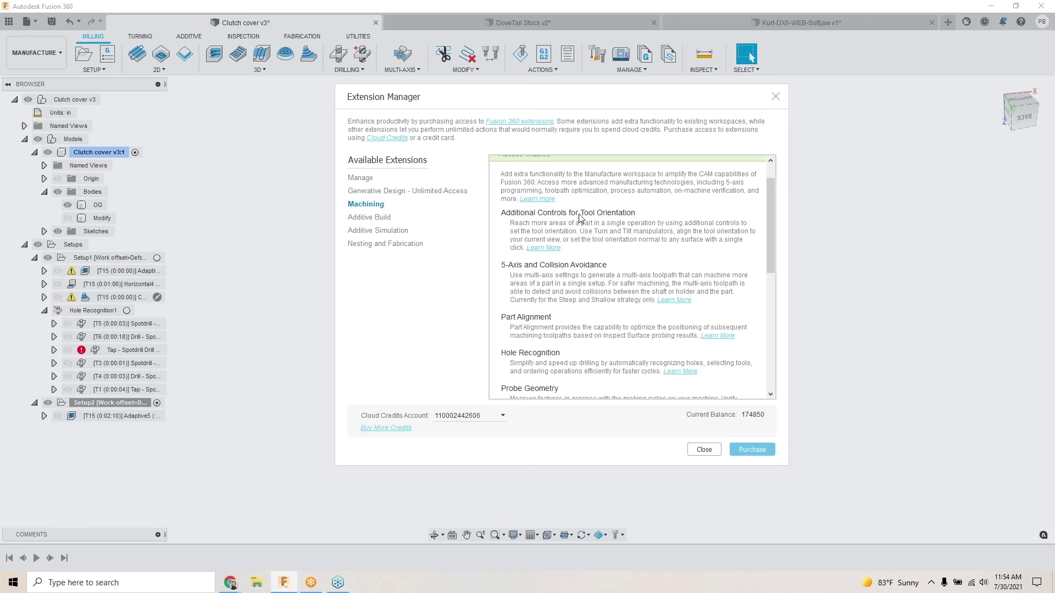
scroll(583, 288, "down", 3)
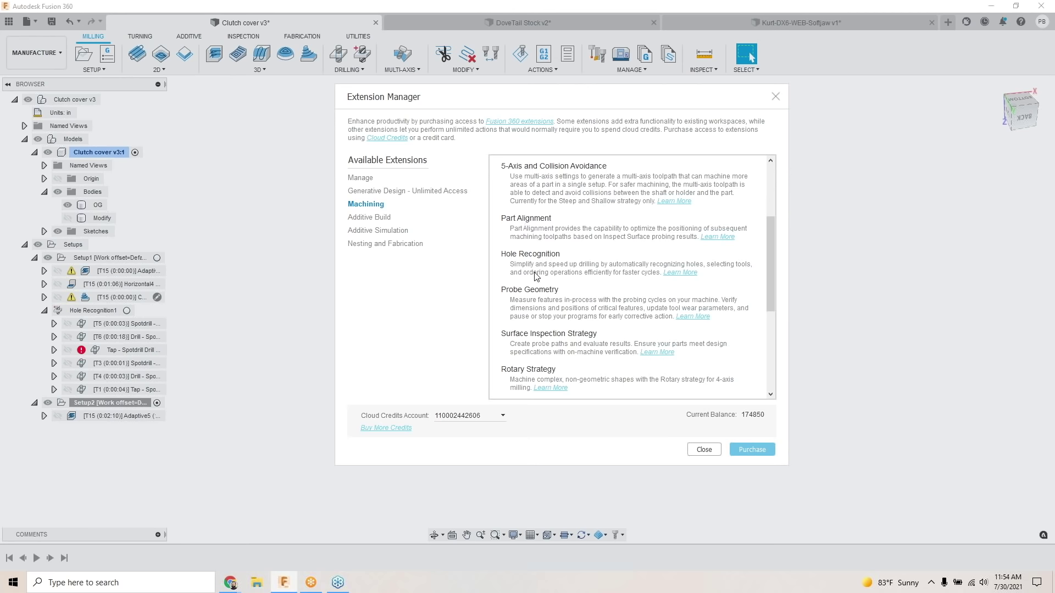
scroll(536, 274, "down", 1)
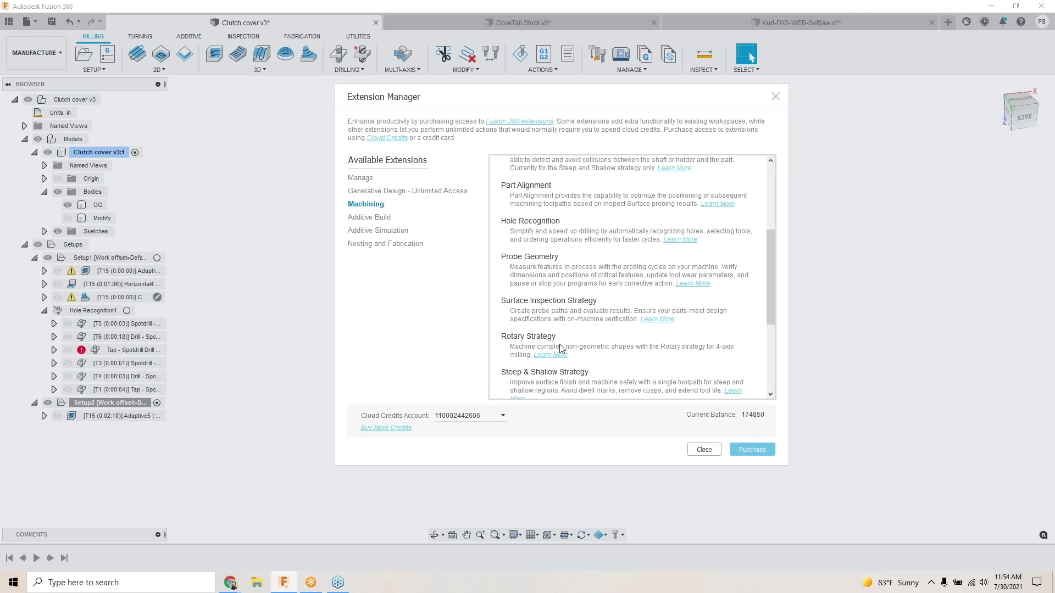
scroll(564, 349, "down", 2)
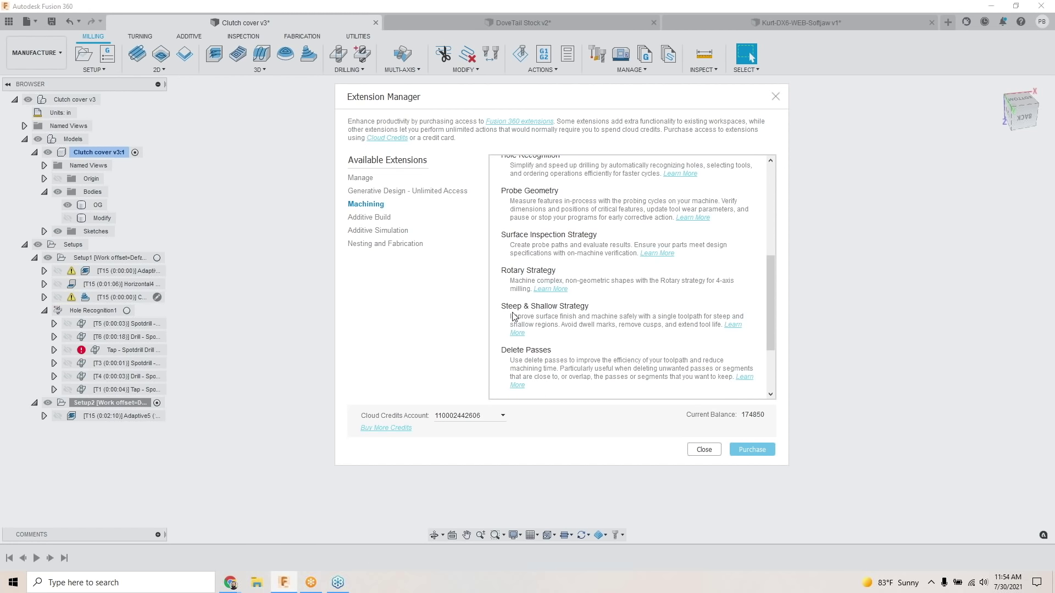
scroll(514, 318, "down", 2)
scroll(554, 335, "down", 1)
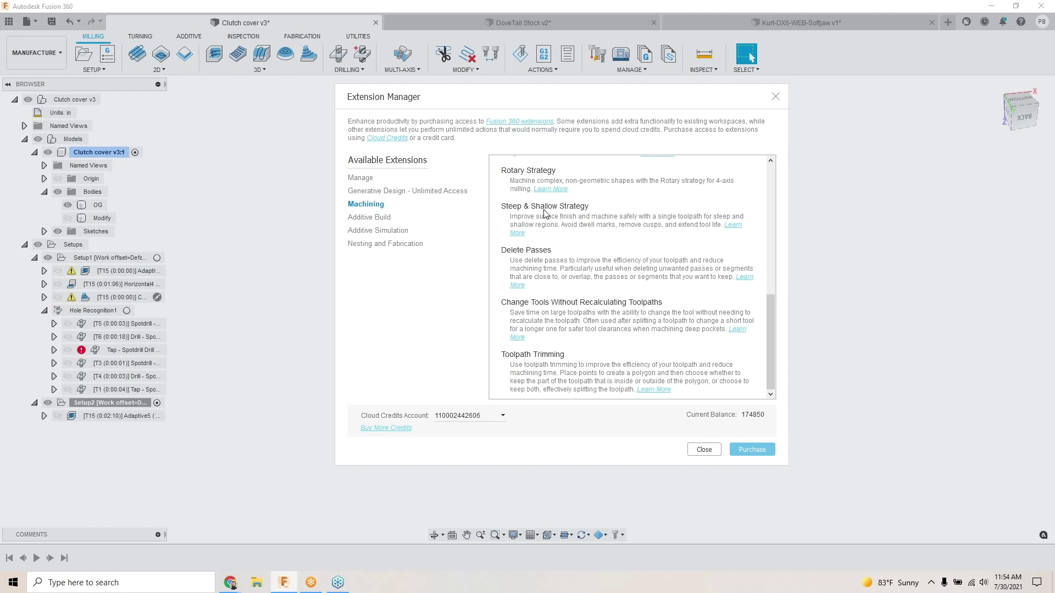
left_click(775, 97)
scroll(254, 221, "up", 2)
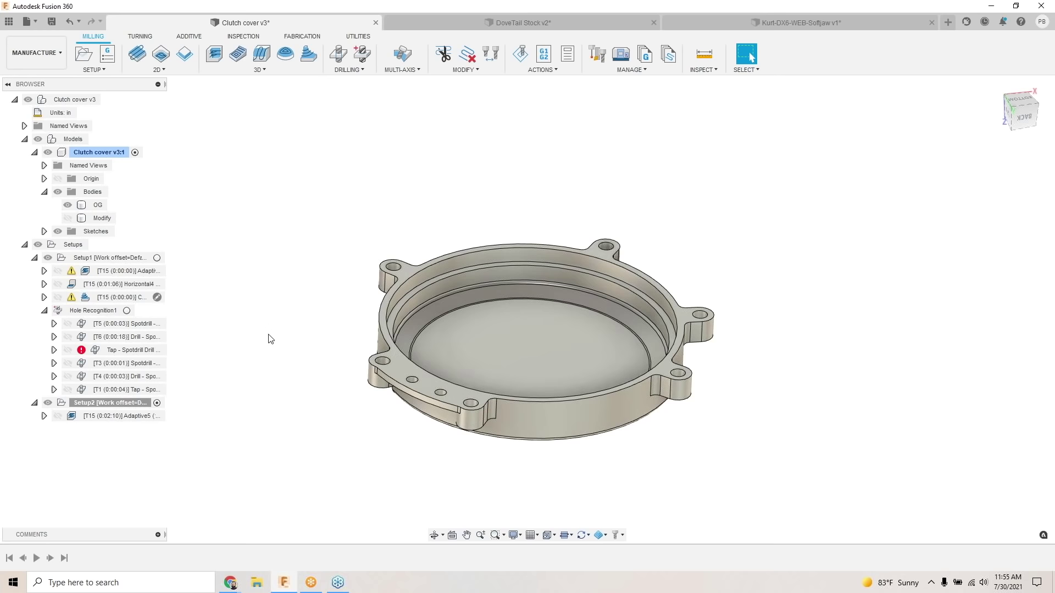